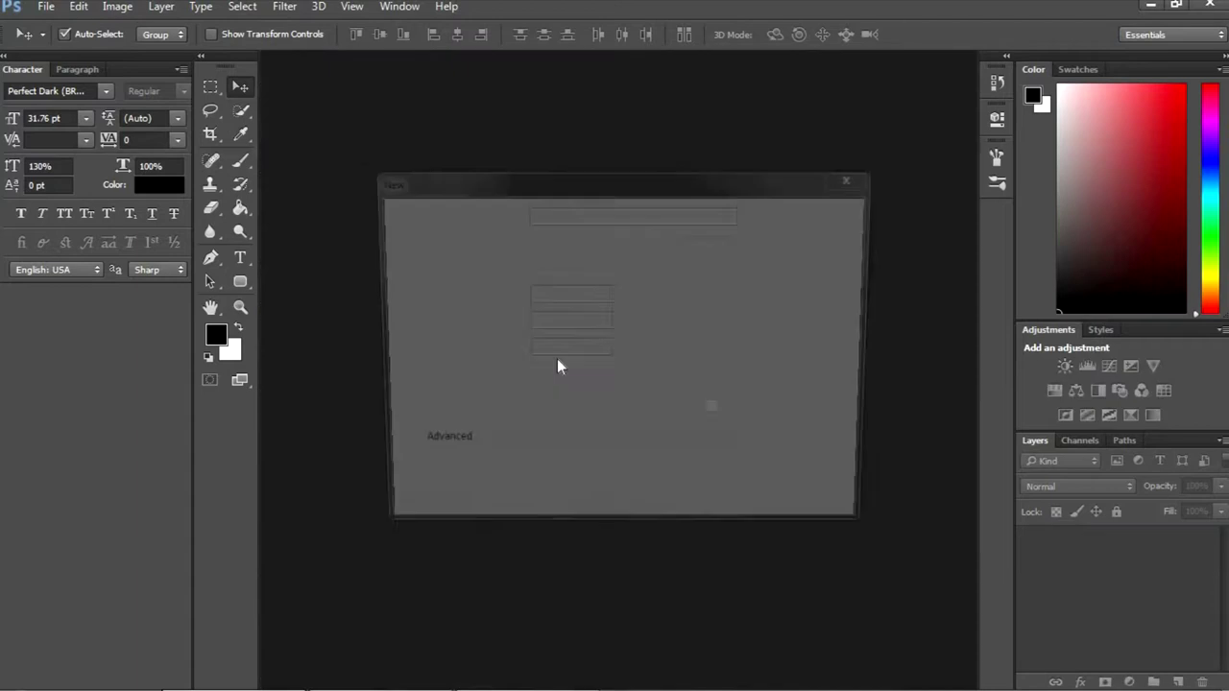
Create a 15 × 25 in, 72 ppi white document and drag in the episode3 sunglasses photo
text(2)
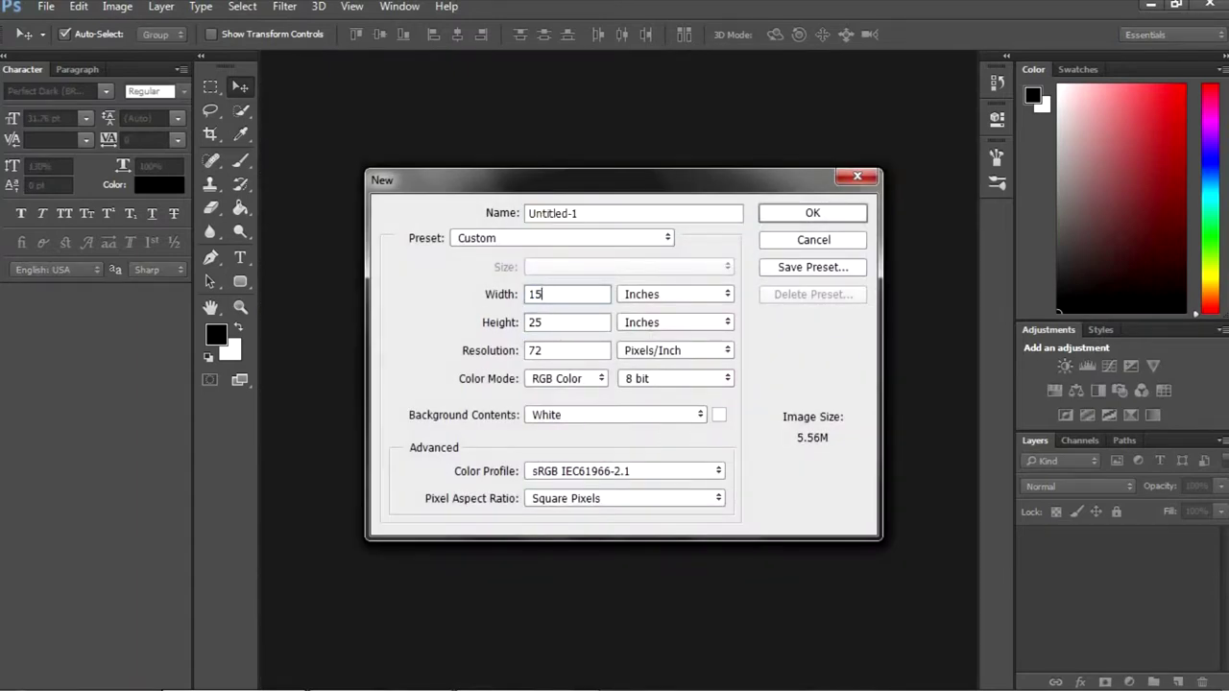
text(5)
key(Return)
key(super)
click(348, 375)
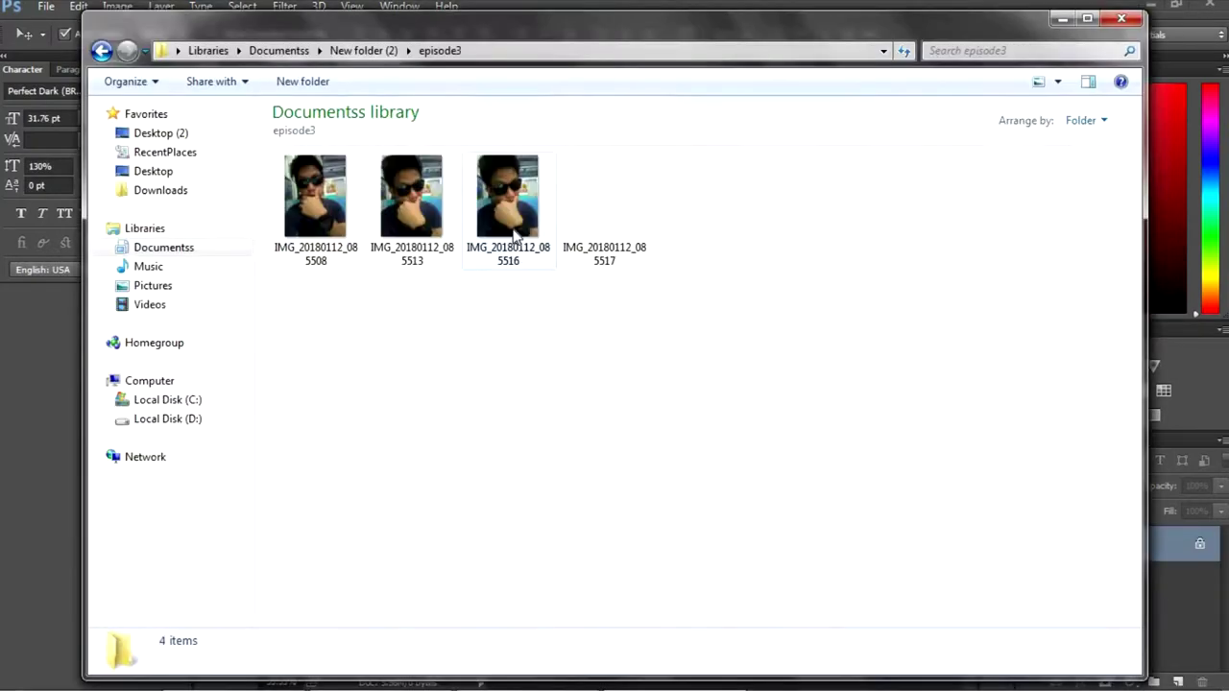
click(403, 221)
drag(523, 240, 581, 357)
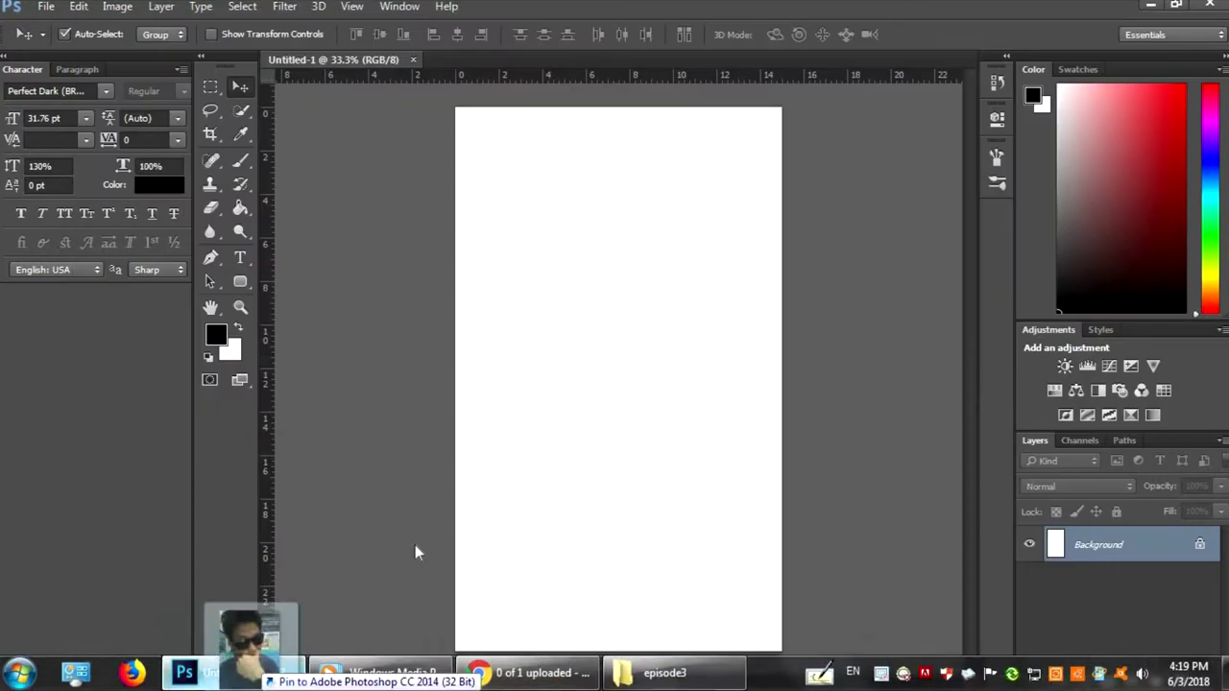
Place the sunglasses photo, scale it down and move it toward the top of the page
key(Return)
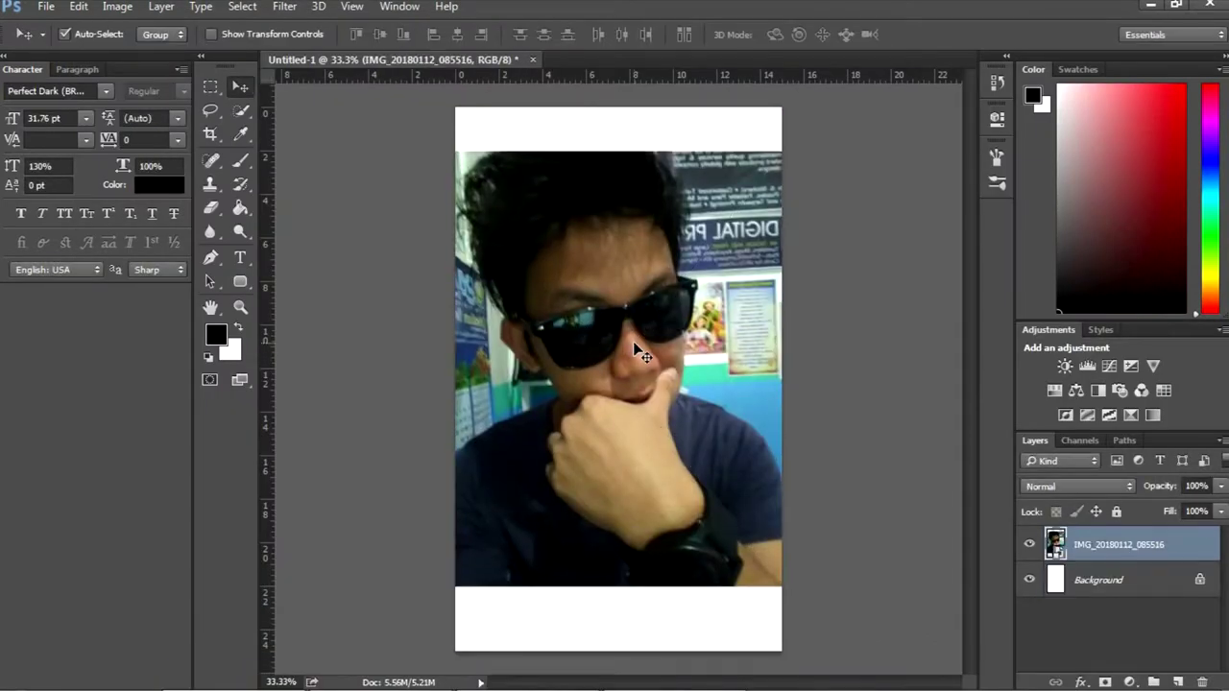
drag(458, 586, 574, 426)
key(Return)
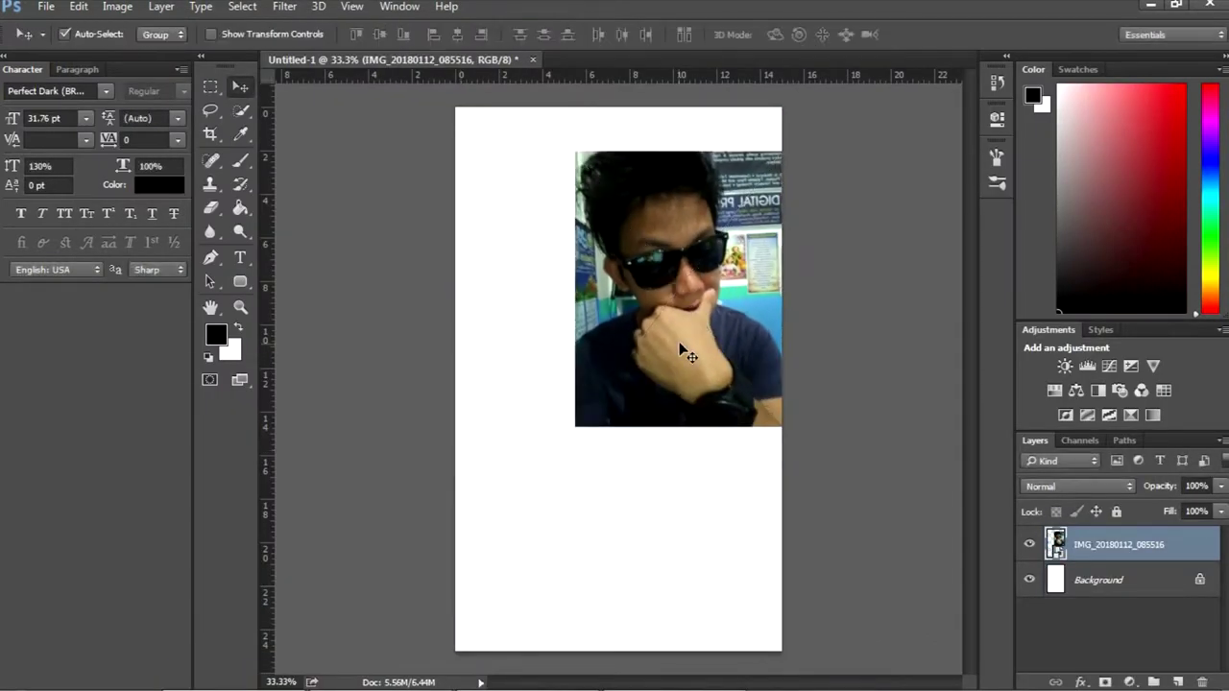
drag(693, 342, 647, 347)
scroll(648, 347, up, 2)
scroll(648, 348, up, 1)
scroll(486, 313, up, 3)
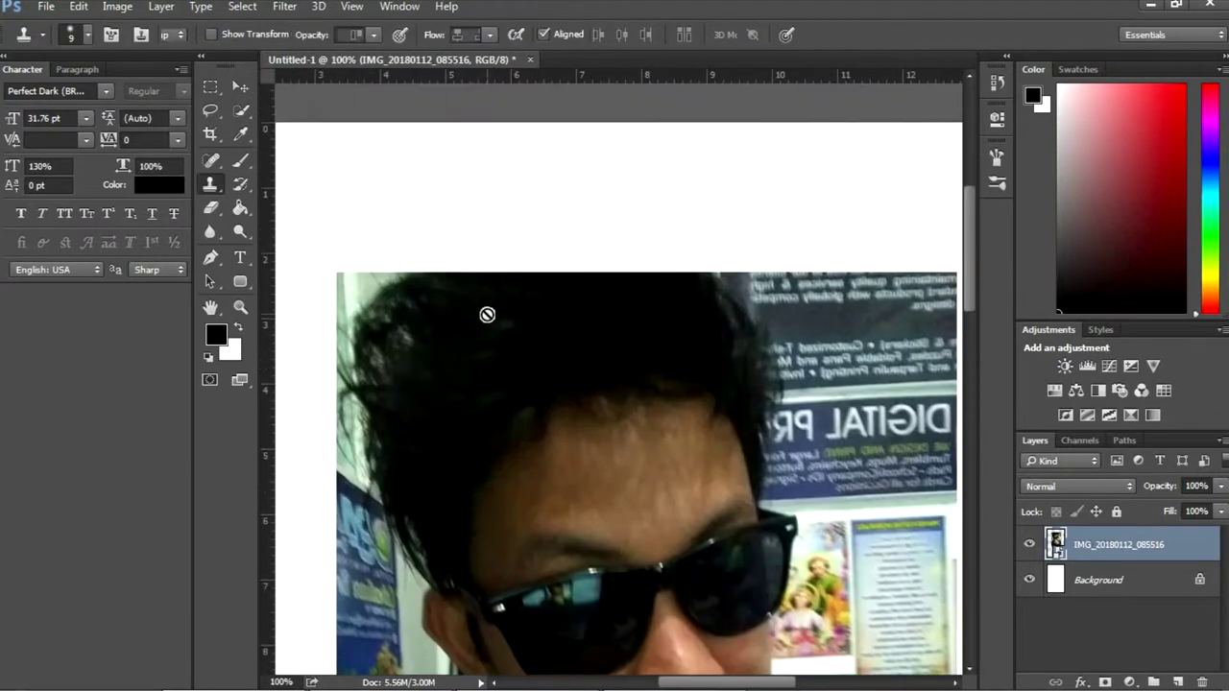
Rasterize the photo and clone-stamp extra hair above its top edge
key(s)
click(475, 334)
key(Return)
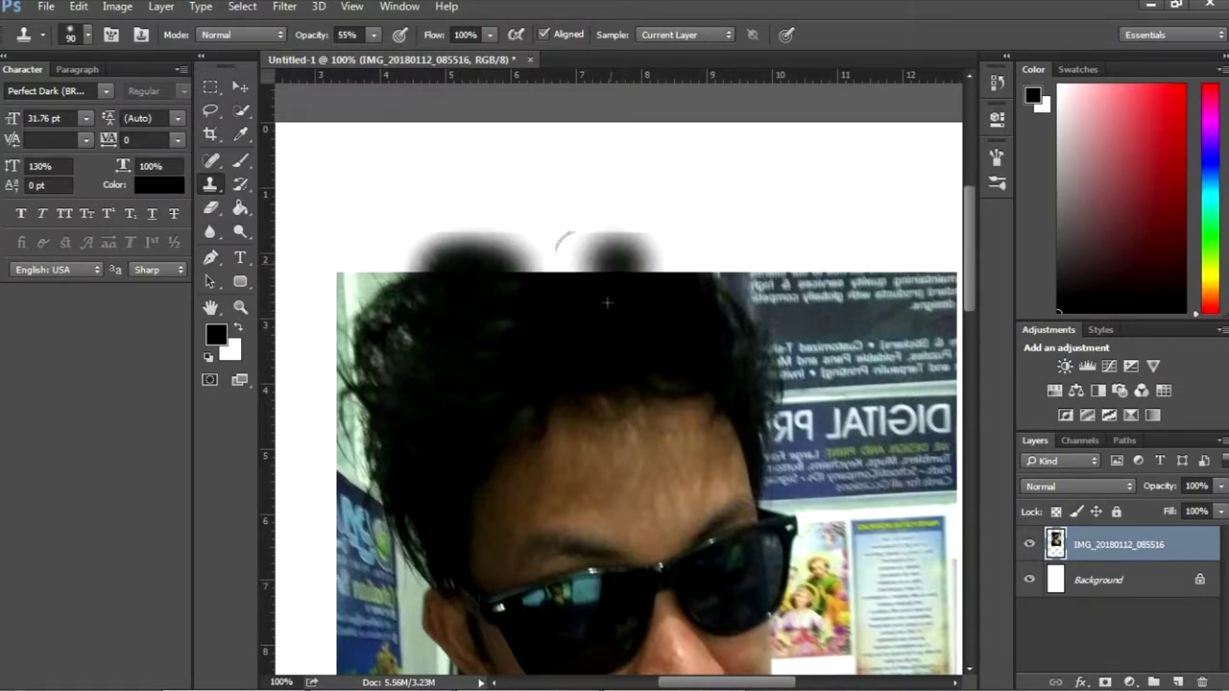
drag(634, 245, 629, 293)
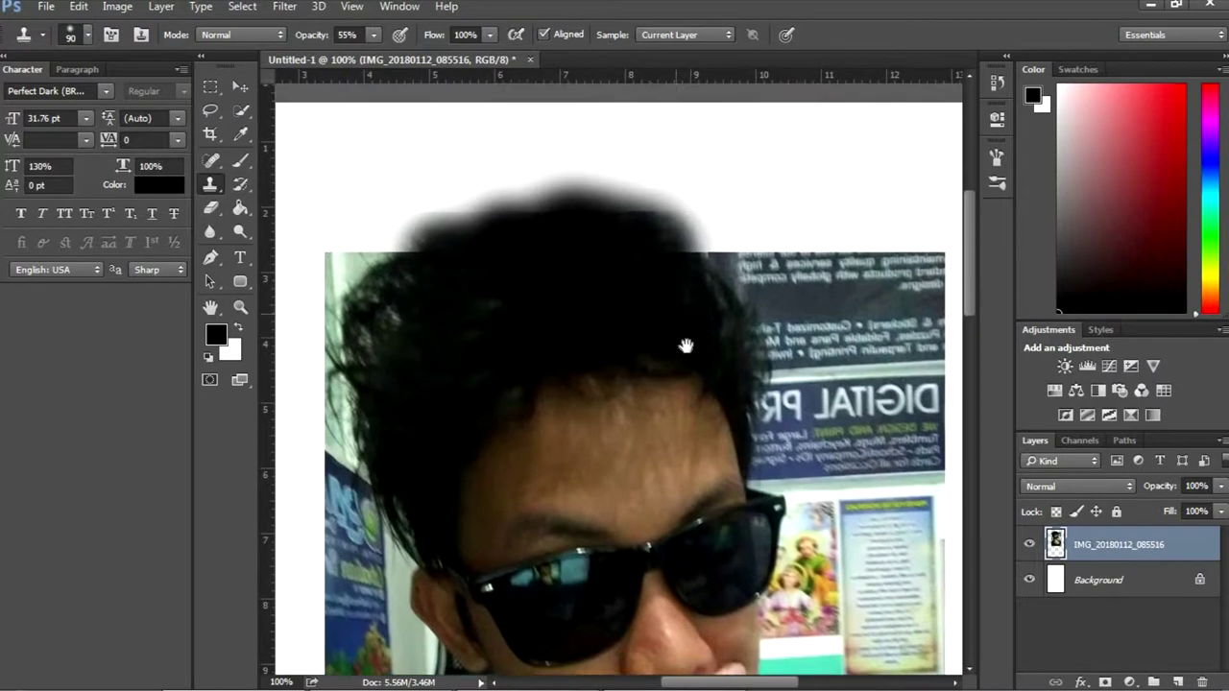
key(v)
scroll(685, 352, down, 3)
scroll(692, 277, down, 3)
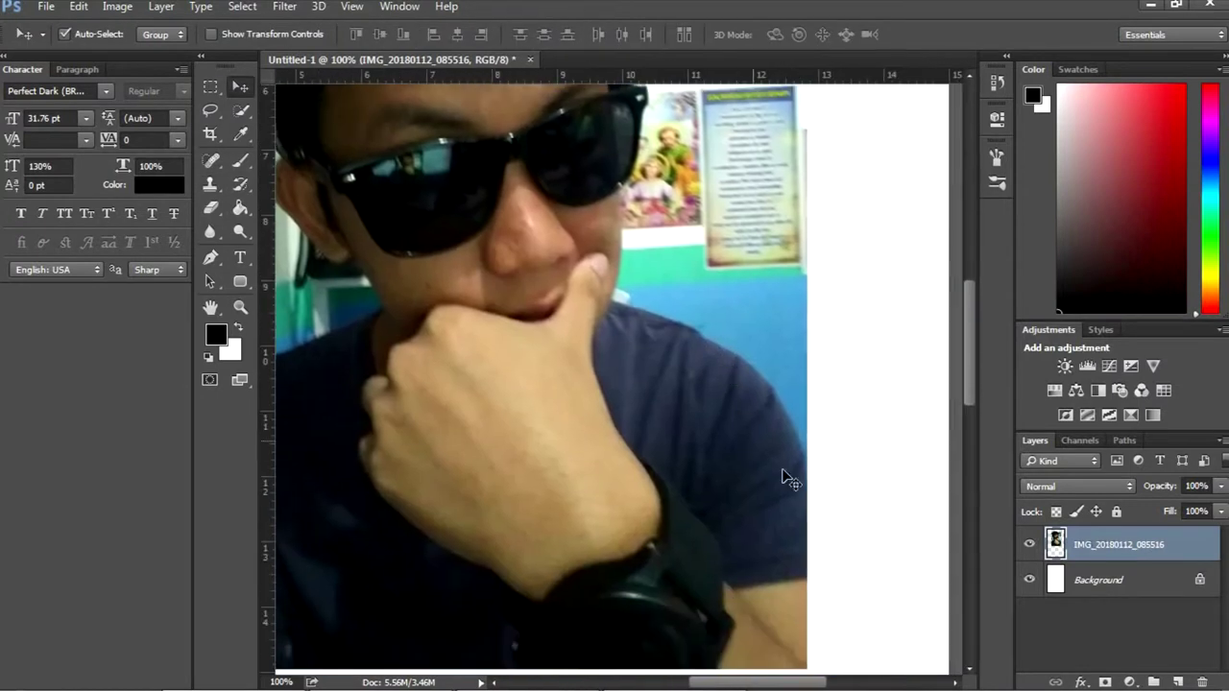
key(p)
key(ctrl+plus)
key(ctrl+plus)
Begin a Pen path around the figure, anchoring along the top of the hair
mouse_move(812, 477)
mouse_down()
mouse_move(535, 393)
mouse_move(669, 375)
mouse_up()
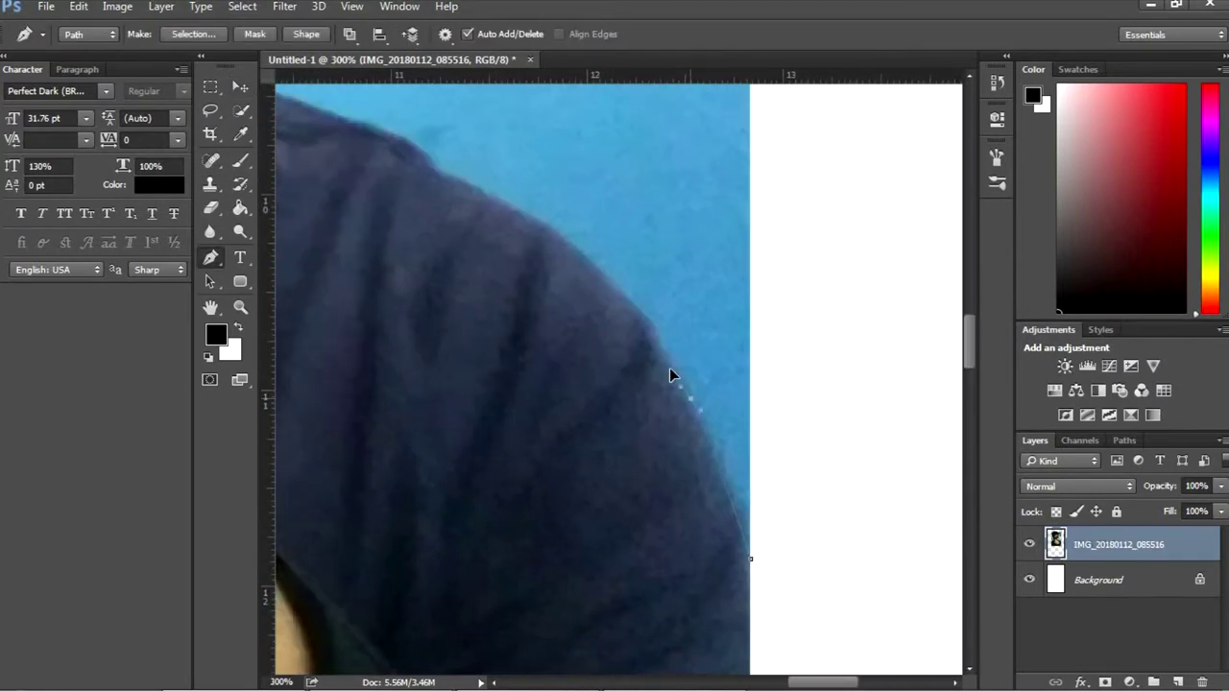
drag(437, 180, 624, 388)
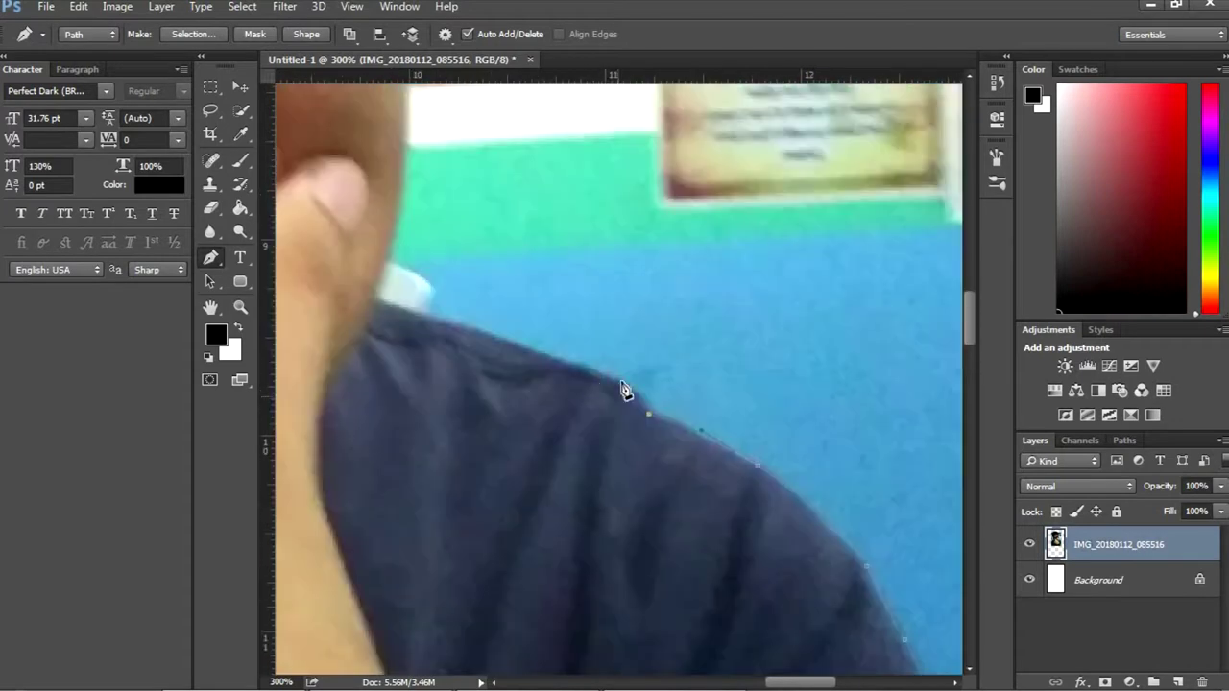
drag(382, 307, 526, 386)
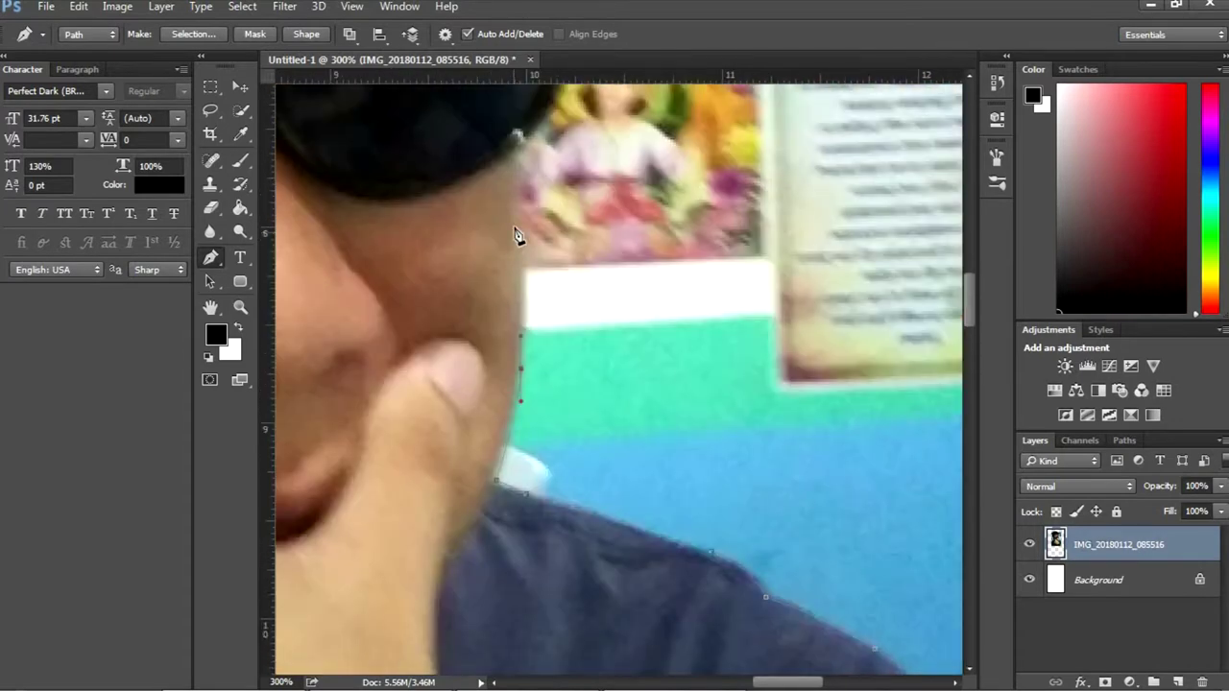
drag(518, 154, 538, 504)
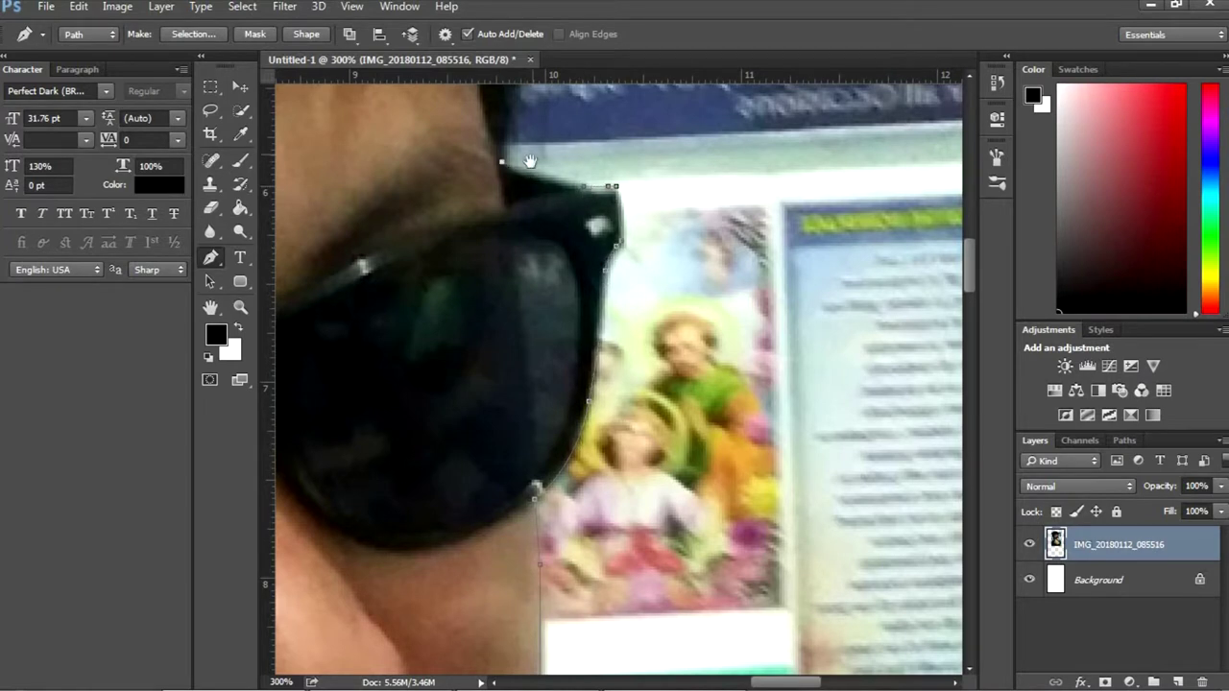
drag(529, 160, 519, 482)
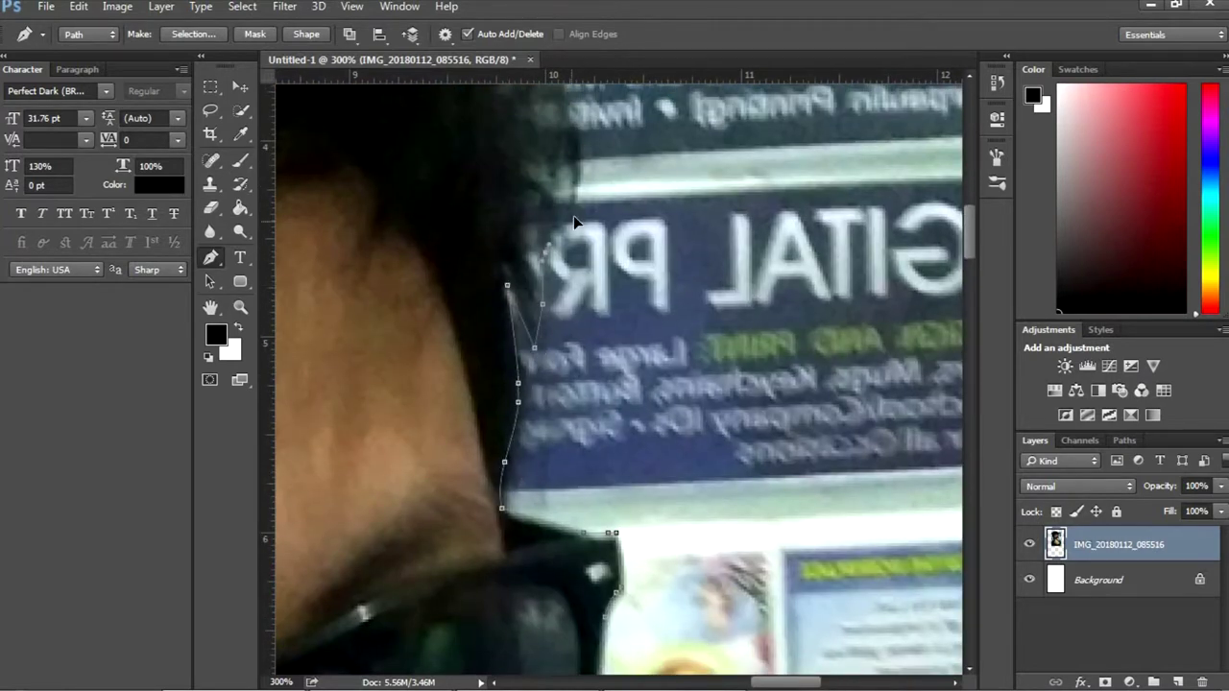
click(572, 219)
drag(572, 220, 655, 549)
click(638, 339)
click(458, 137)
drag(459, 138, 622, 352)
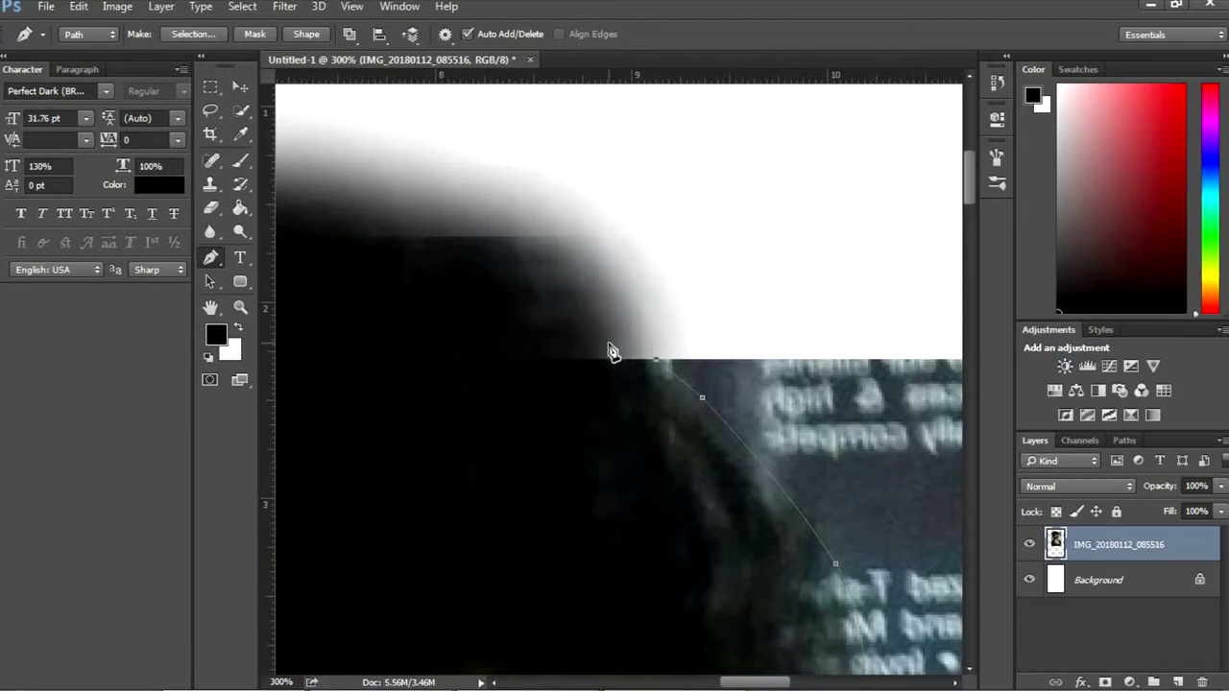
mouse_move(378, 190)
mouse_down()
mouse_move(554, 279)
mouse_move(647, 291)
mouse_up()
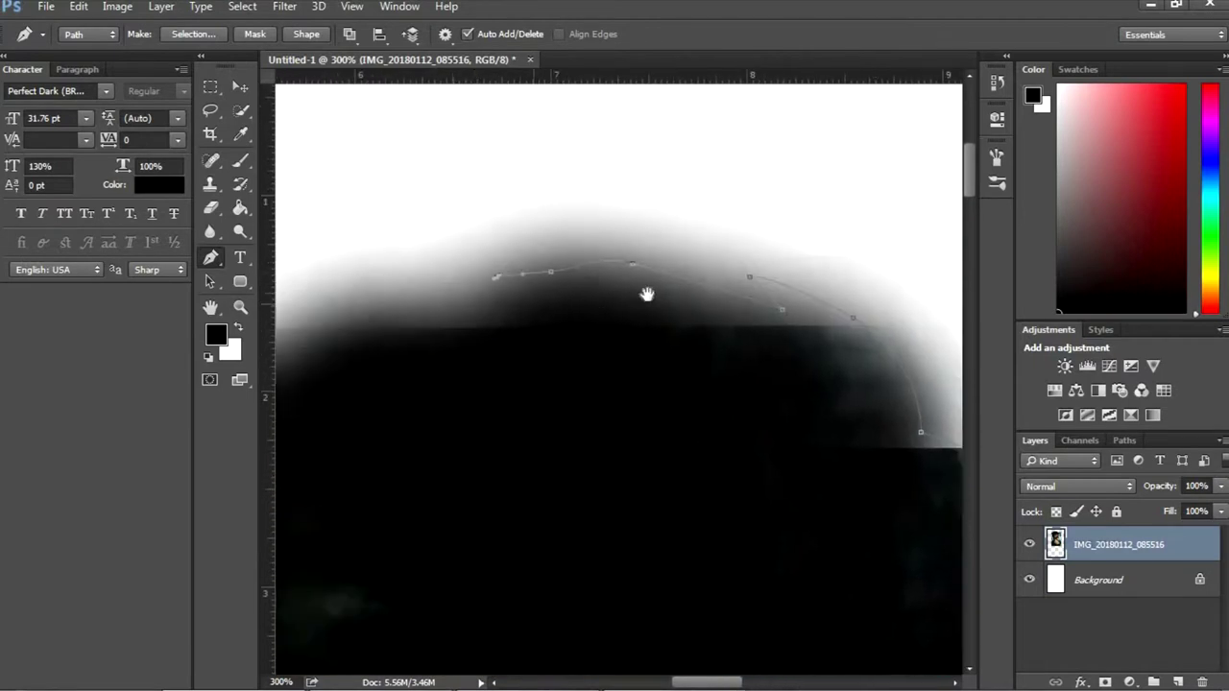
click(507, 332)
drag(508, 332, 593, 413)
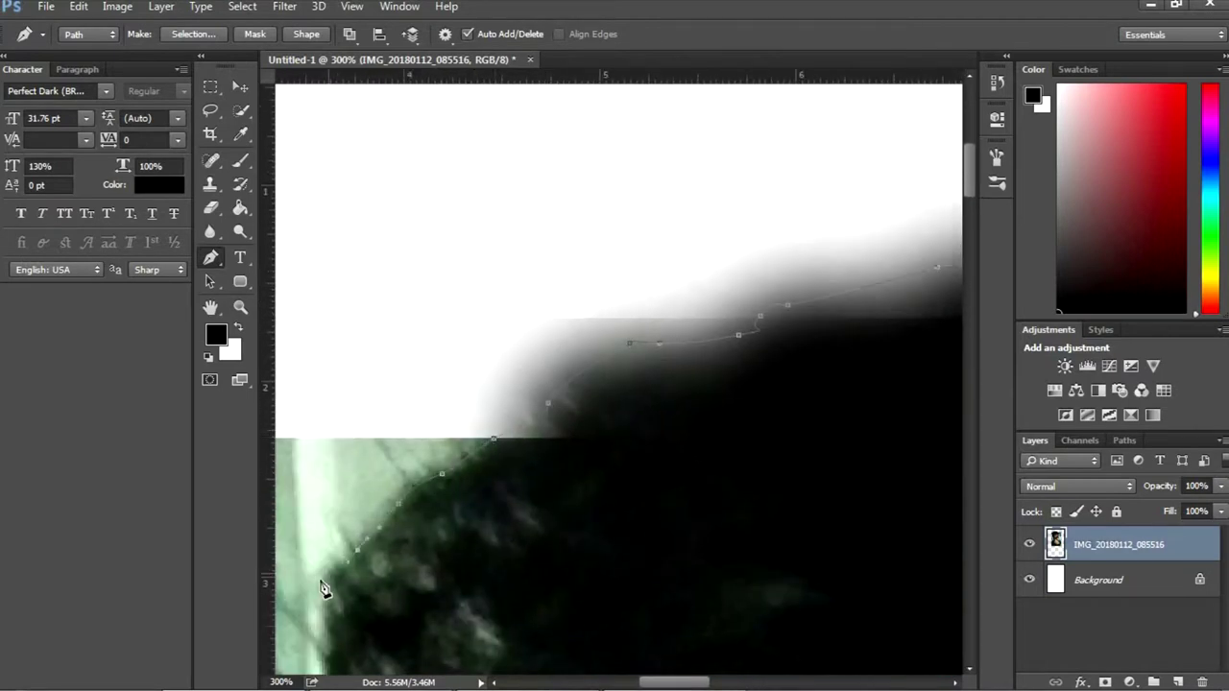
Continue the path down the hair's left side, around the ear, jaw, neck and shoulder
click(325, 579)
drag(324, 578, 440, 382)
click(499, 534)
drag(499, 535, 477, 384)
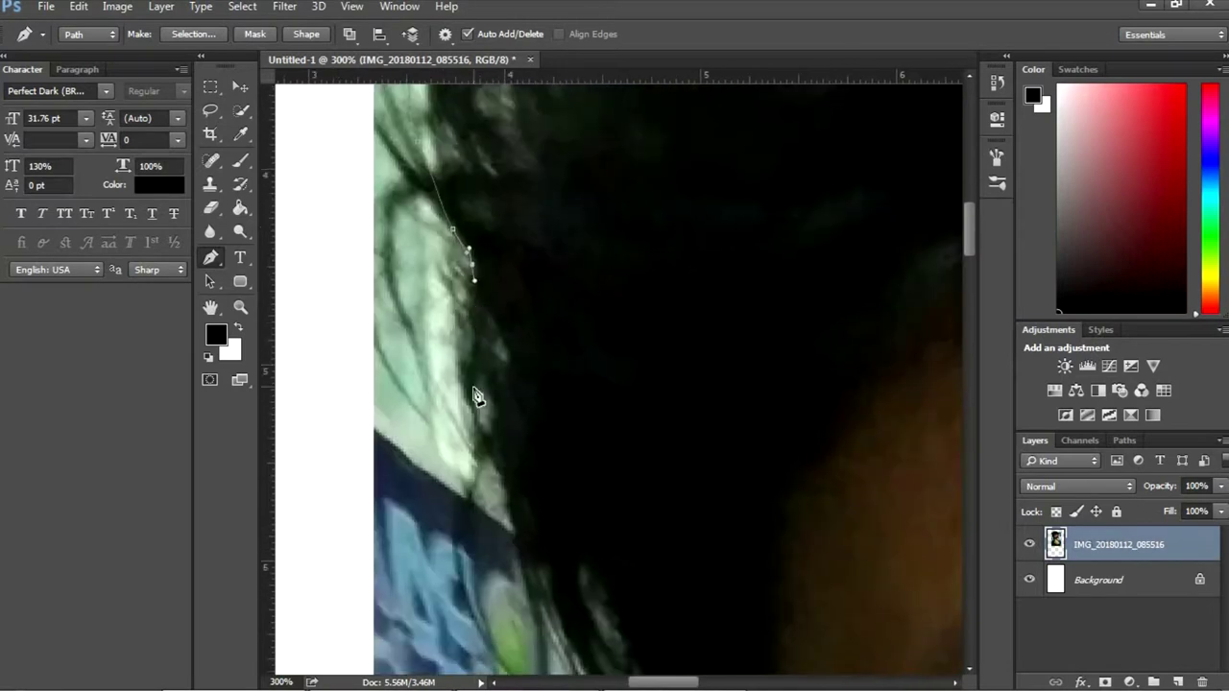
drag(523, 540, 512, 421)
click(582, 501)
drag(581, 501, 588, 395)
drag(580, 549, 512, 406)
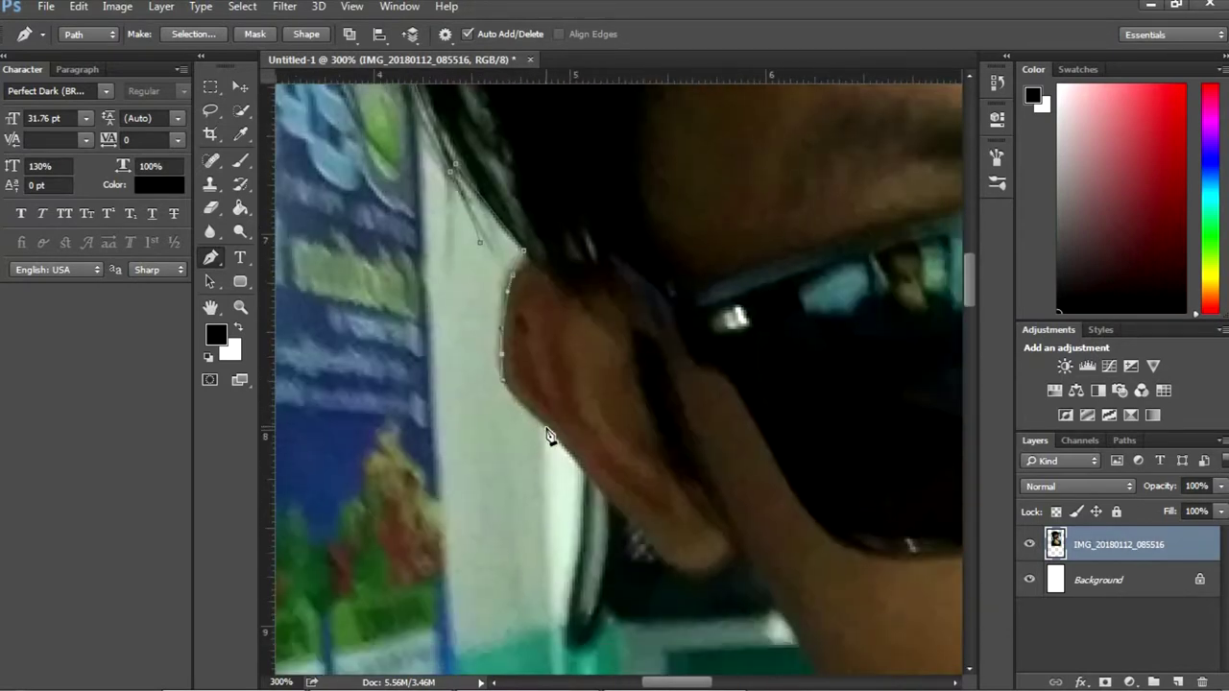
click(755, 575)
drag(756, 575, 542, 278)
click(602, 371)
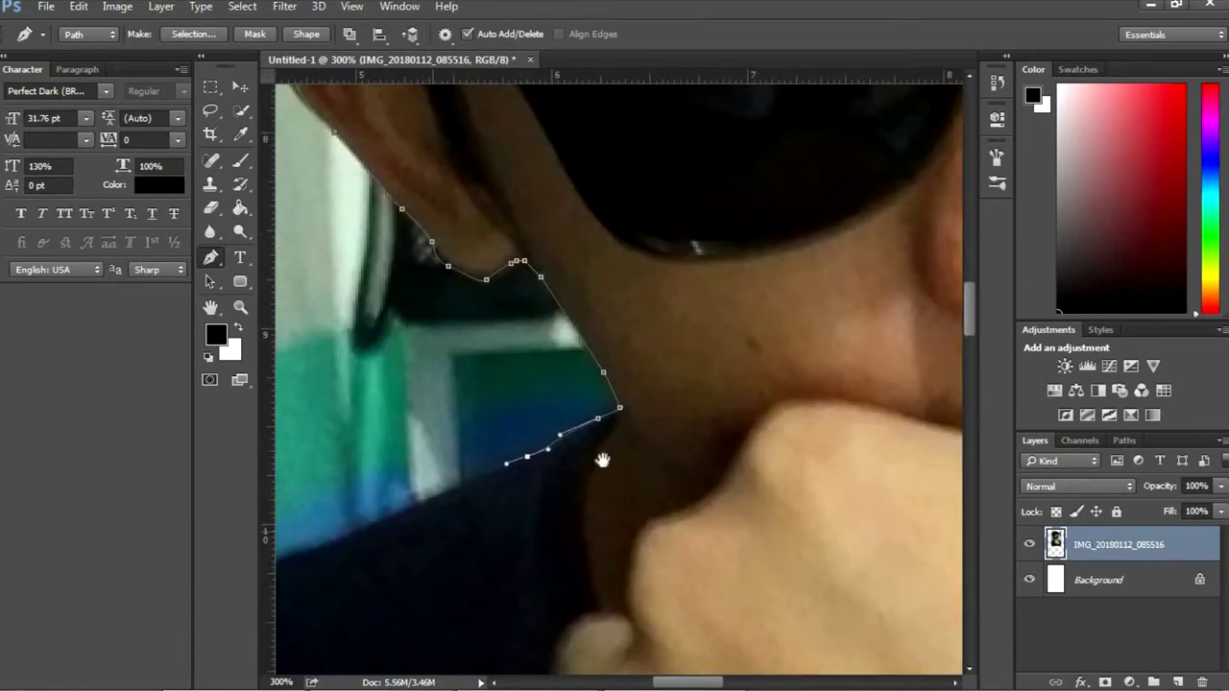
drag(602, 459, 844, 319)
click(553, 412)
drag(375, 533, 598, 382)
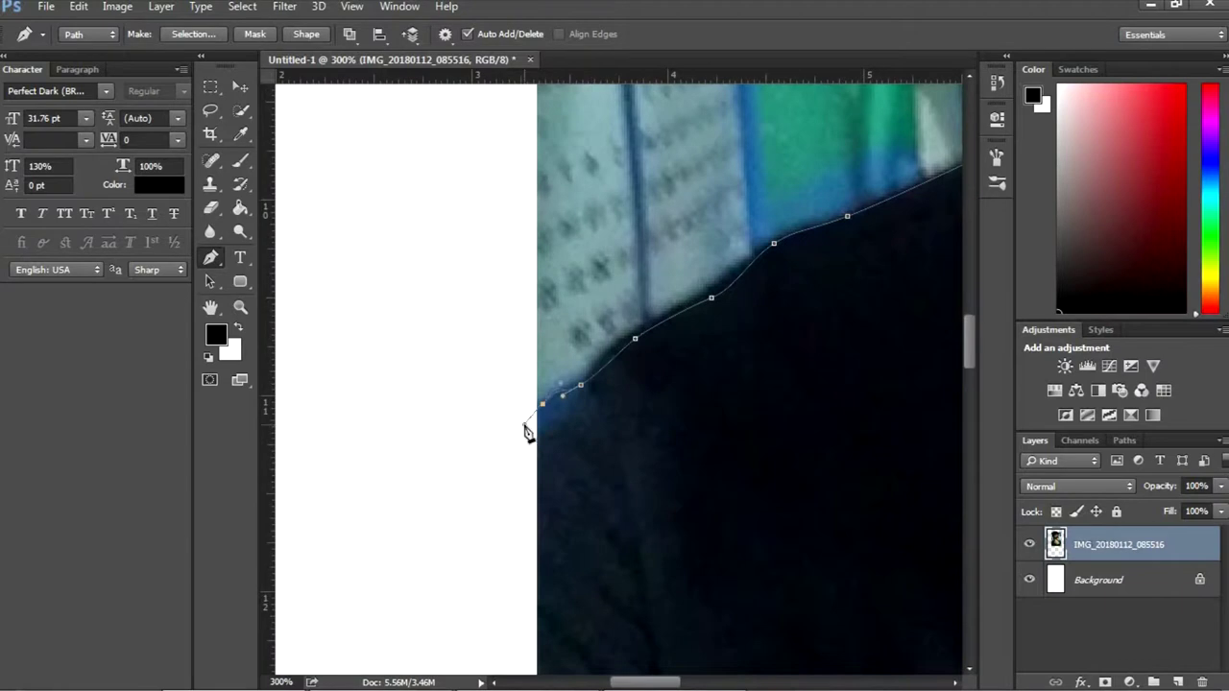
key(ctrl+minus)
key(ctrl+minus)
key(ctrl+minus)
key(ctrl+minus)
key(ctrl+minus)
Turn the path into a selection, invert it, delete the background, and nudge the cut-out left
right_click(744, 380)
click(756, 331)
key(v)
key(Delete)
key(ctrl+d)
drag(625, 384, 614, 376)
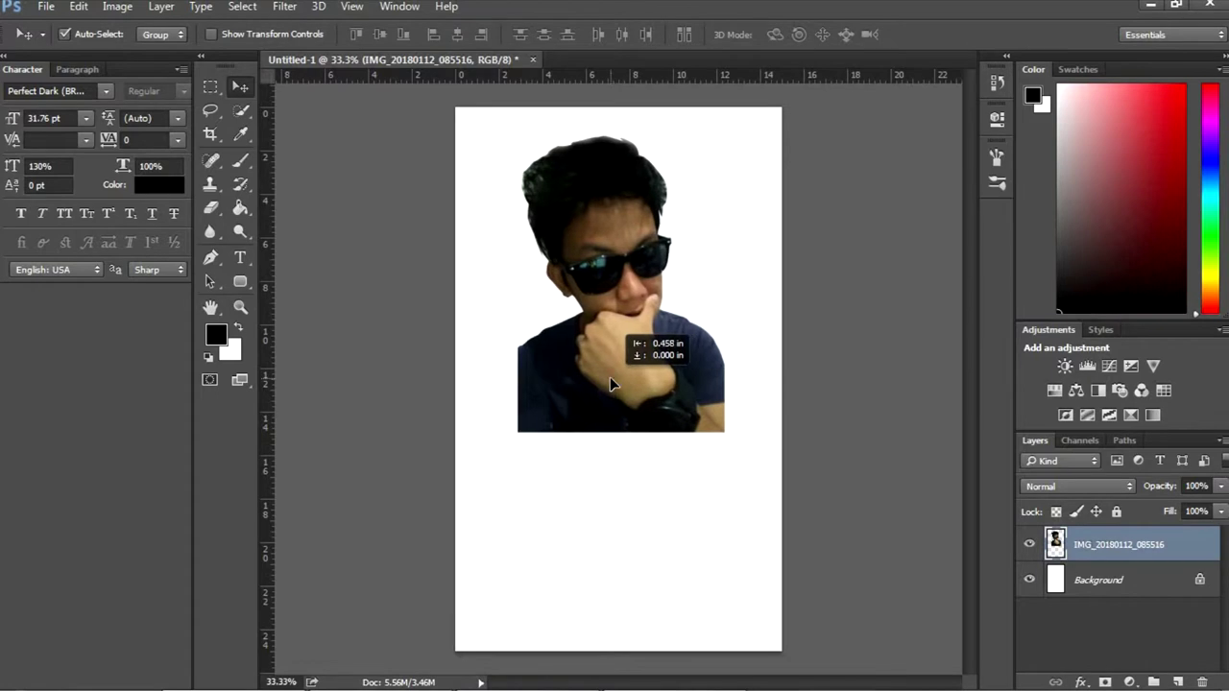
Type a black X and enlarge it to fill the middle of the page
key(t)
click(523, 497)
key(ctrl+Return)
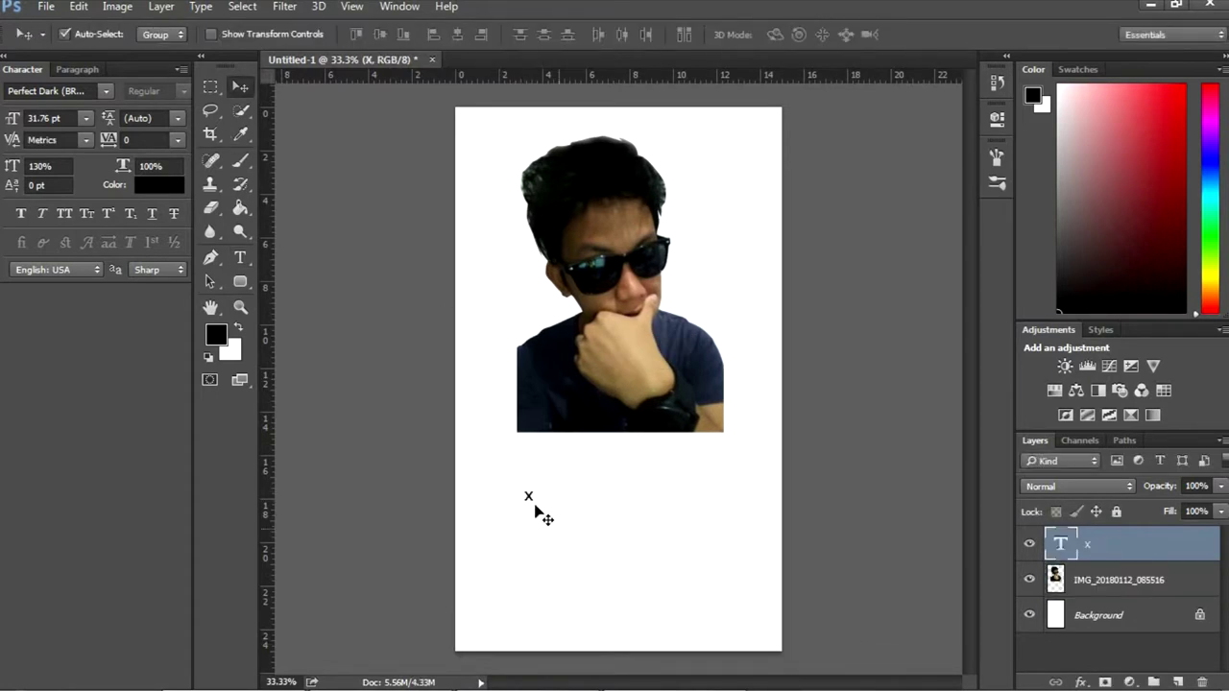
key(ctrl+t)
drag(568, 549, 803, 314)
Resize and centre the photo over the X, and place the X layer beneath the photo
key(Return)
key(v)
mouse_move(614, 270)
mouse_down()
mouse_move(653, 352)
mouse_move(620, 331)
mouse_move(593, 223)
mouse_up()
key(ctrl+t)
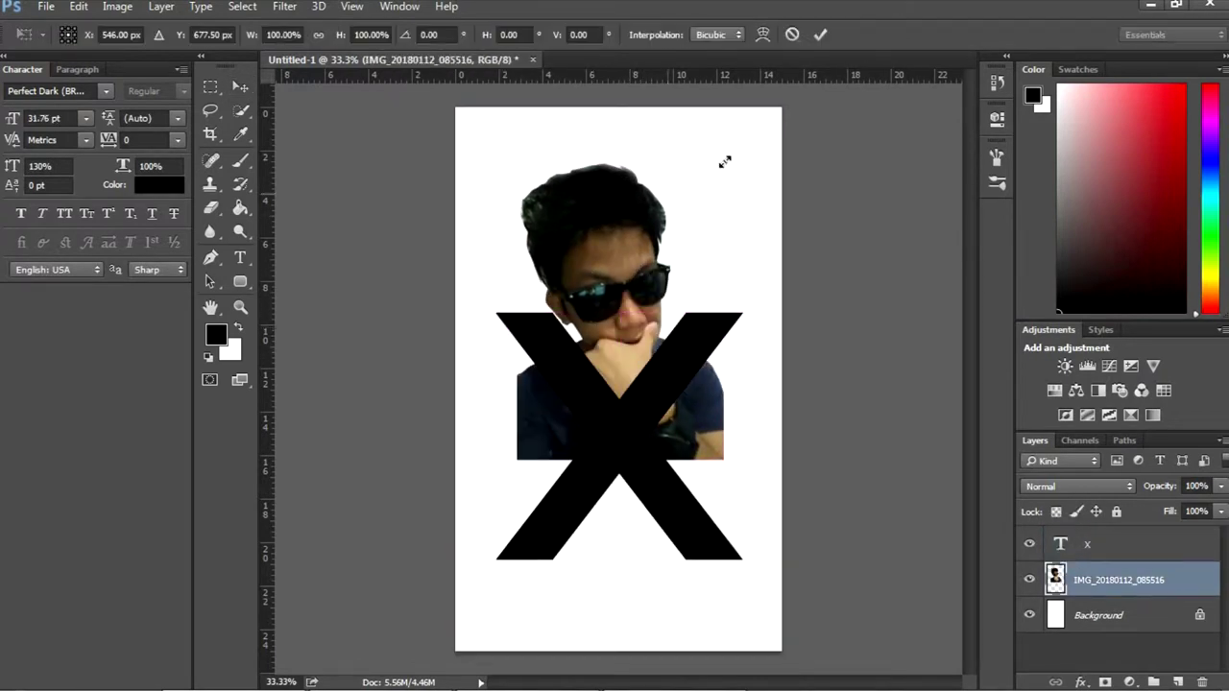
drag(723, 164, 705, 201)
key(Return)
drag(616, 253, 629, 260)
click(665, 357)
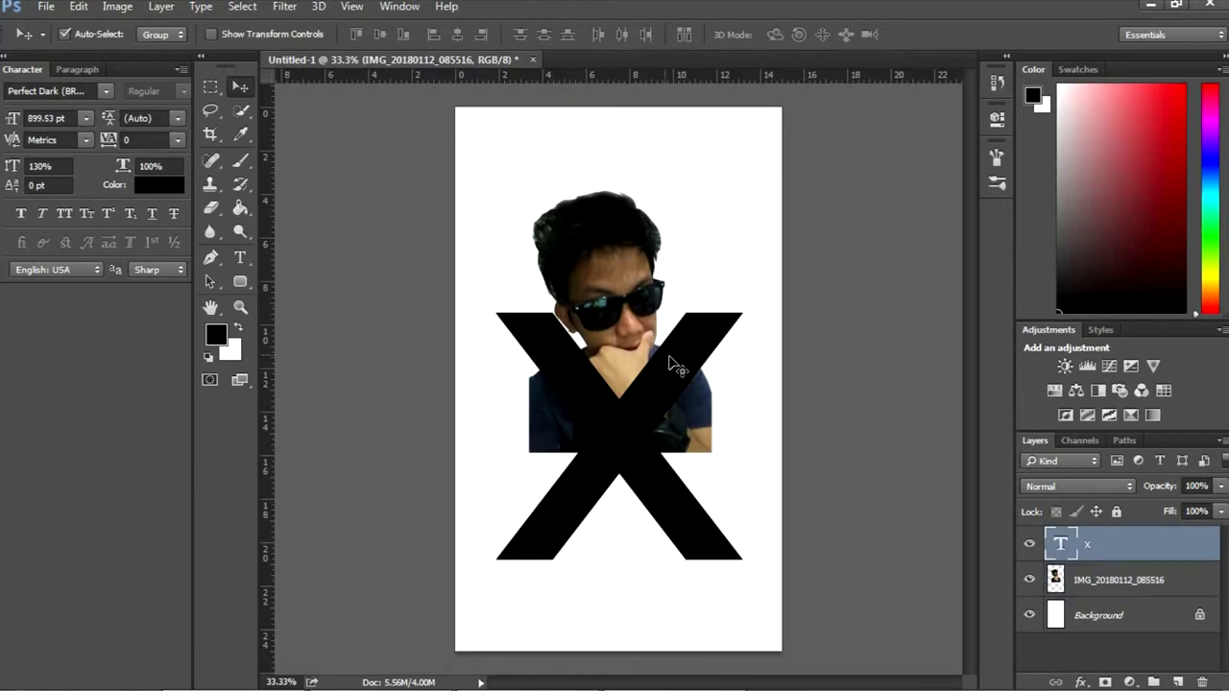
drag(1113, 595, 1112, 597)
Erase the photo's lower edges lying outside the X using an inverted selection
key(w)
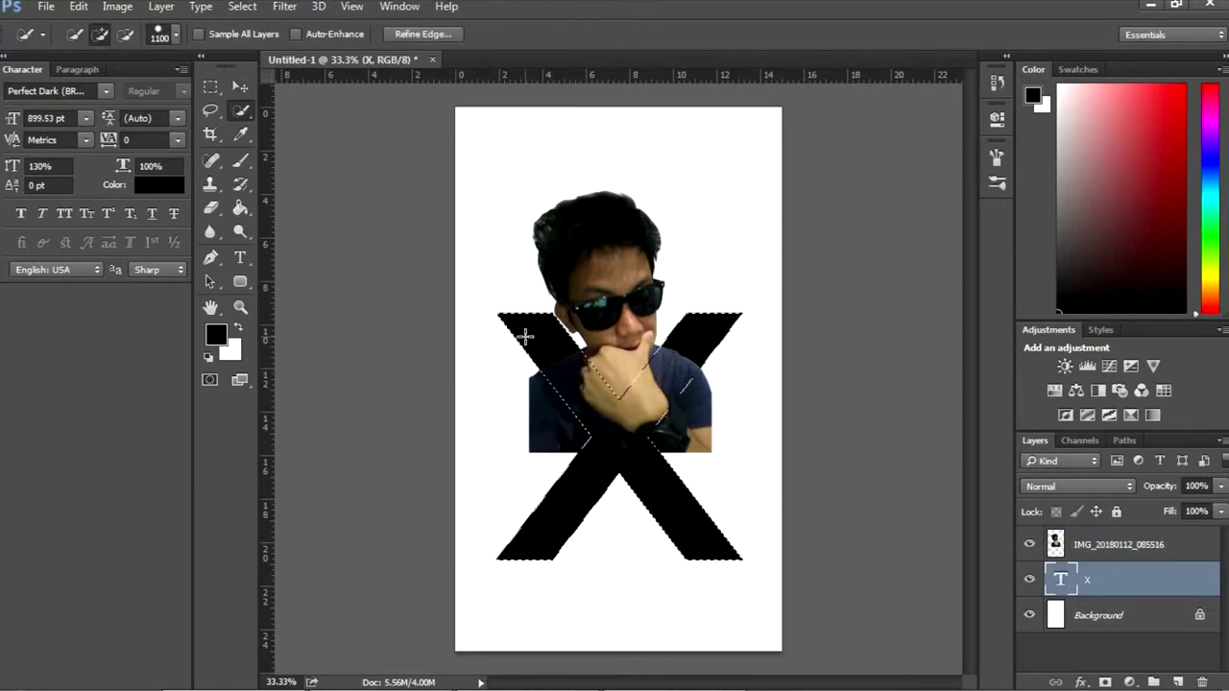
ctrl+click(710, 413)
key(e)
right_click(643, 85)
click(671, 99)
key(bracketleft)
key(bracketleft)
key(bracketleft)
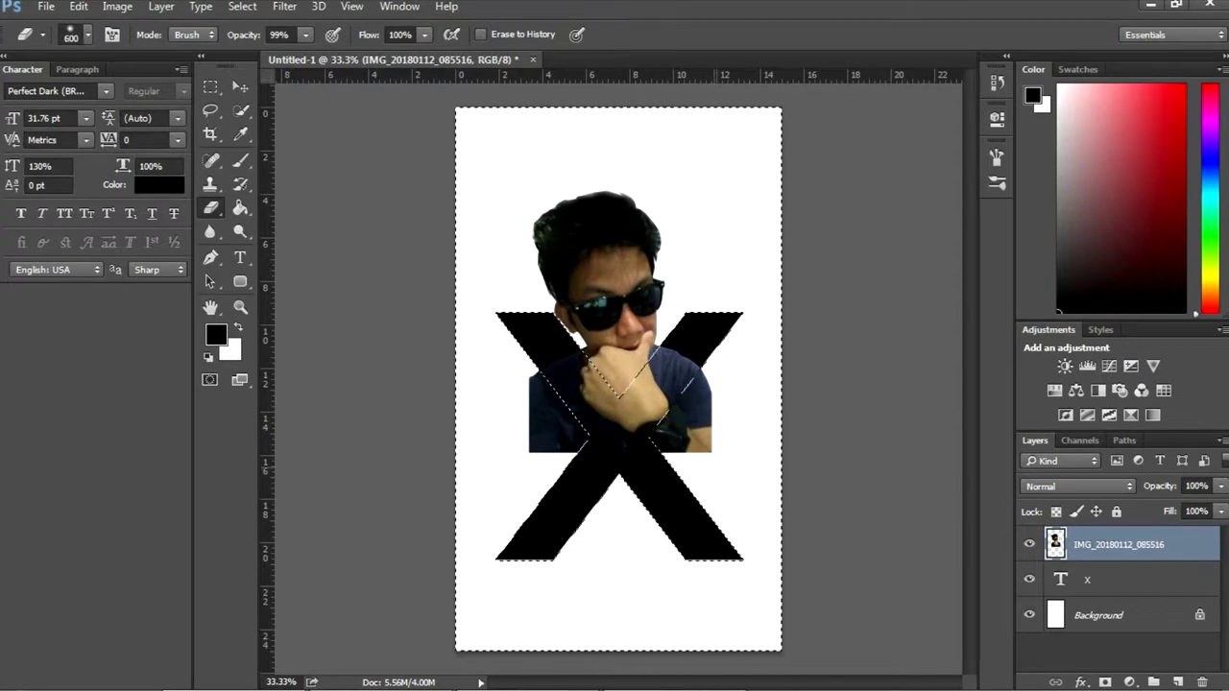
drag(711, 437, 735, 398)
drag(592, 474, 578, 444)
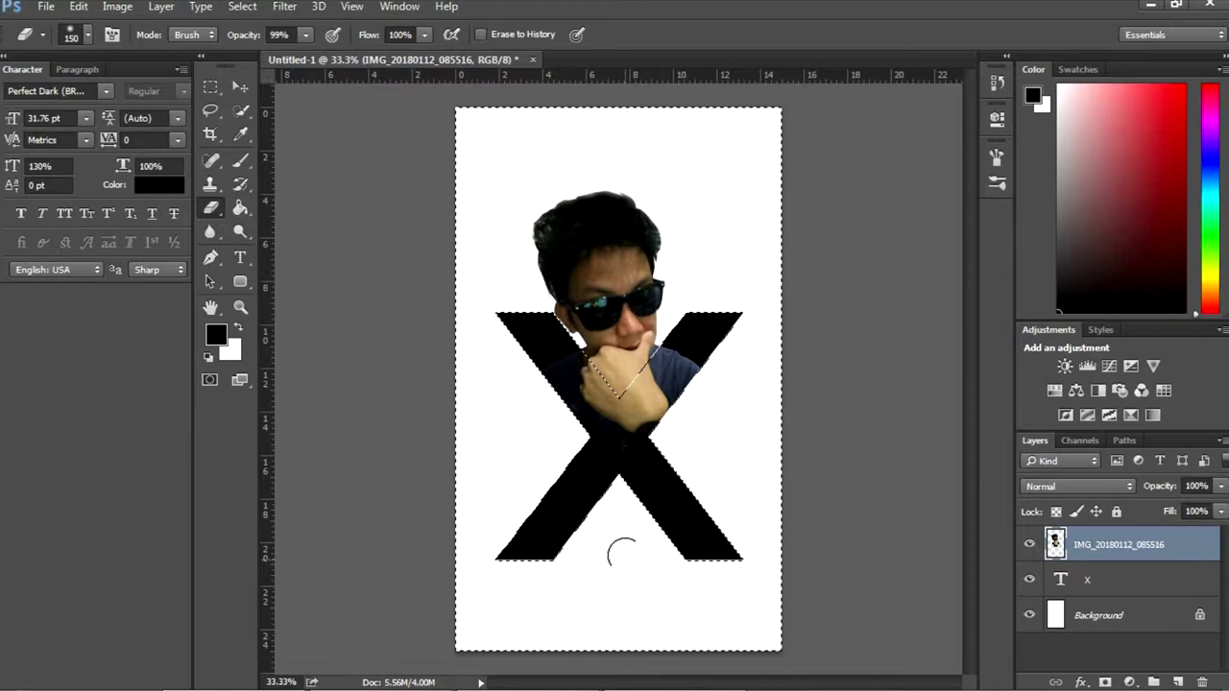
Brighten the photo with Levels (white input 219) and raise it together with the X
key(m)
key(v)
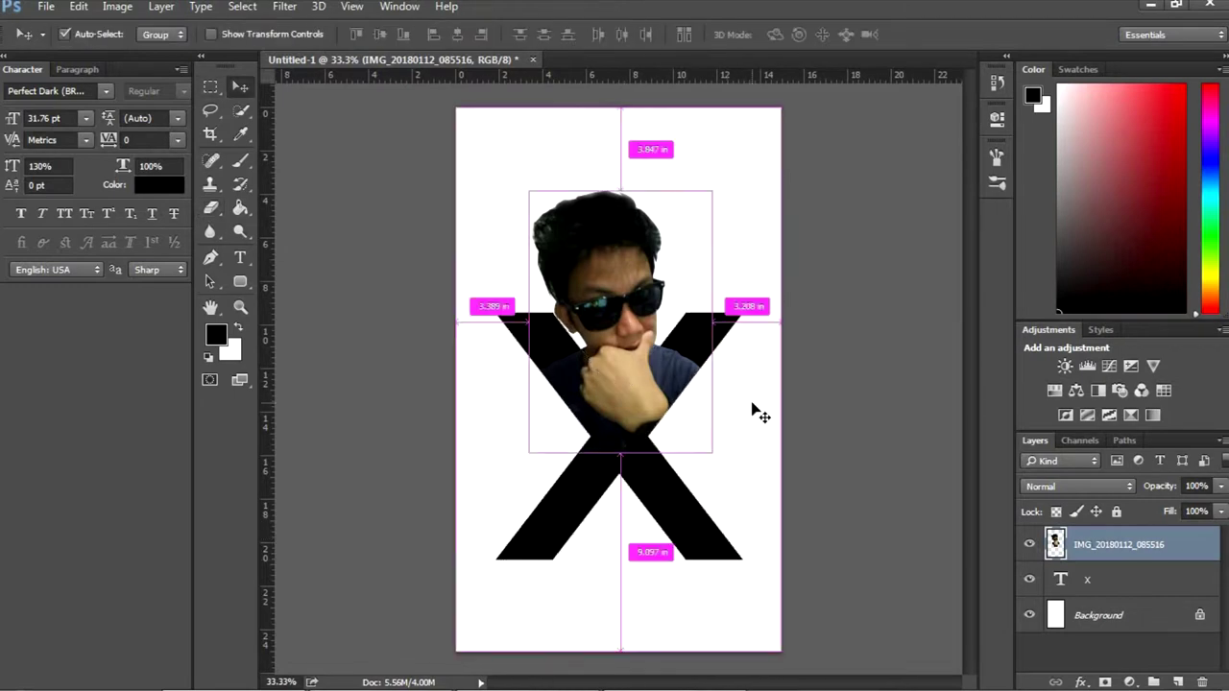
key(ctrl+plus)
key(ctrl+plus)
key(ctrl+plus)
key(ctrl+minus)
key(ctrl+minus)
key(ctrl+minus)
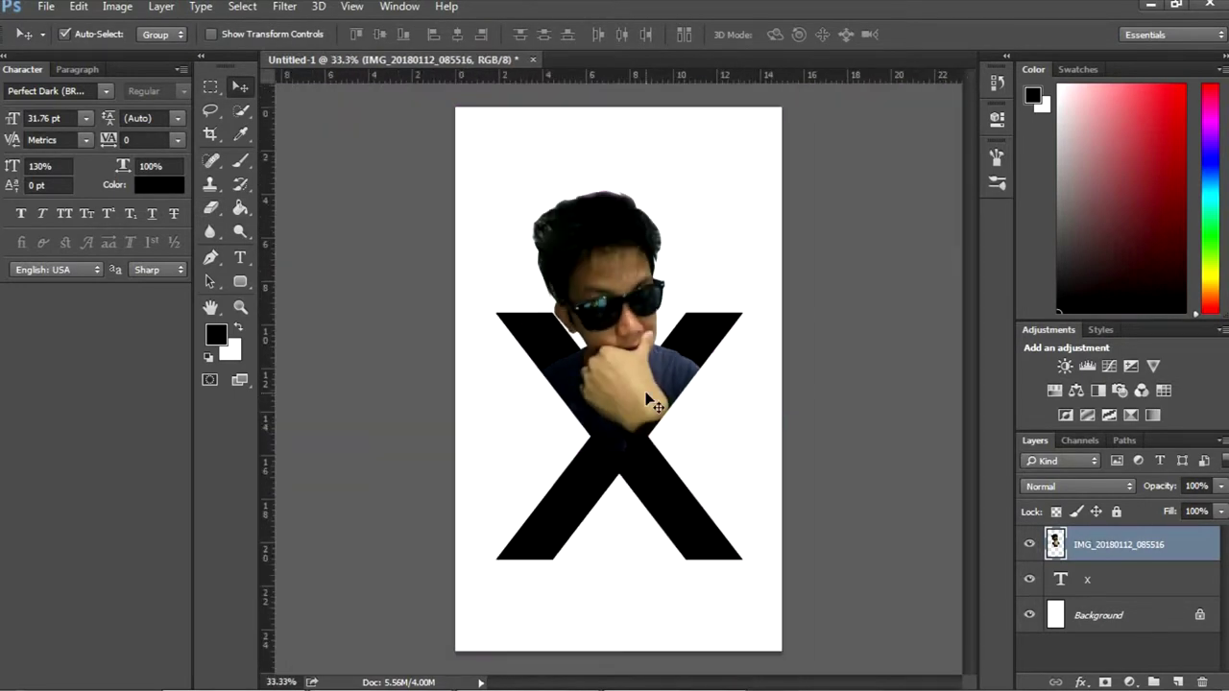
key(ctrl+l)
drag(1072, 411, 1052, 410)
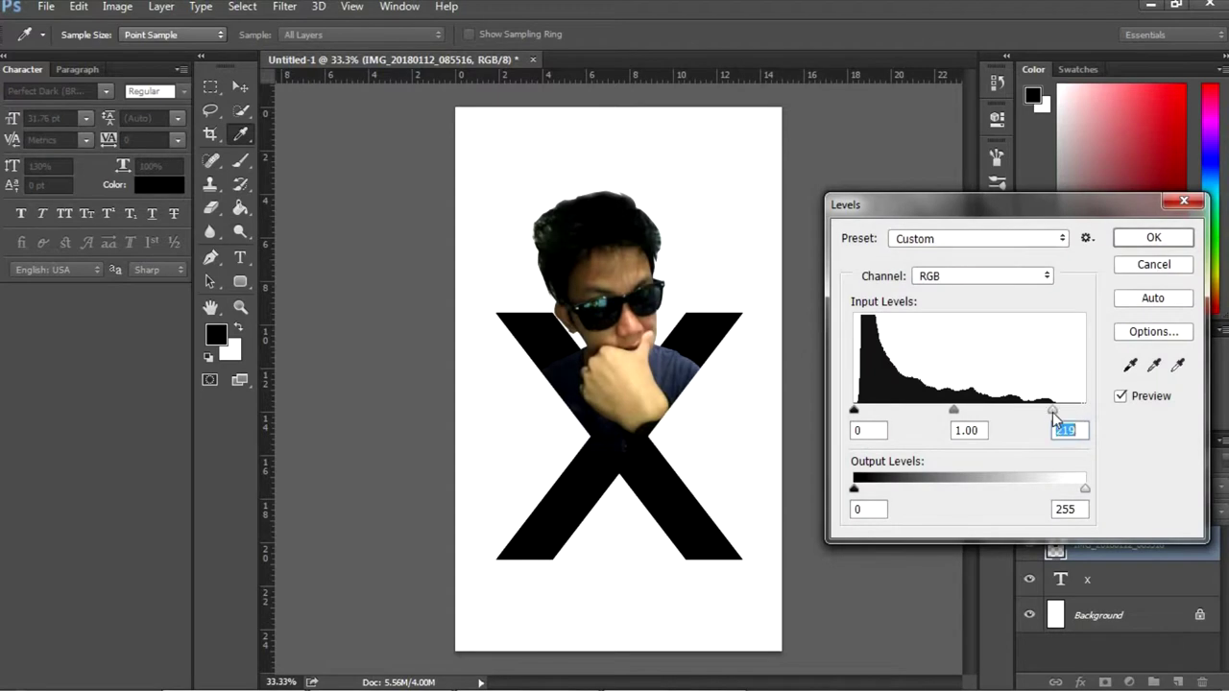
mouse_move(623, 311)
mouse_down()
mouse_move(684, 339)
mouse_move(613, 342)
mouse_up()
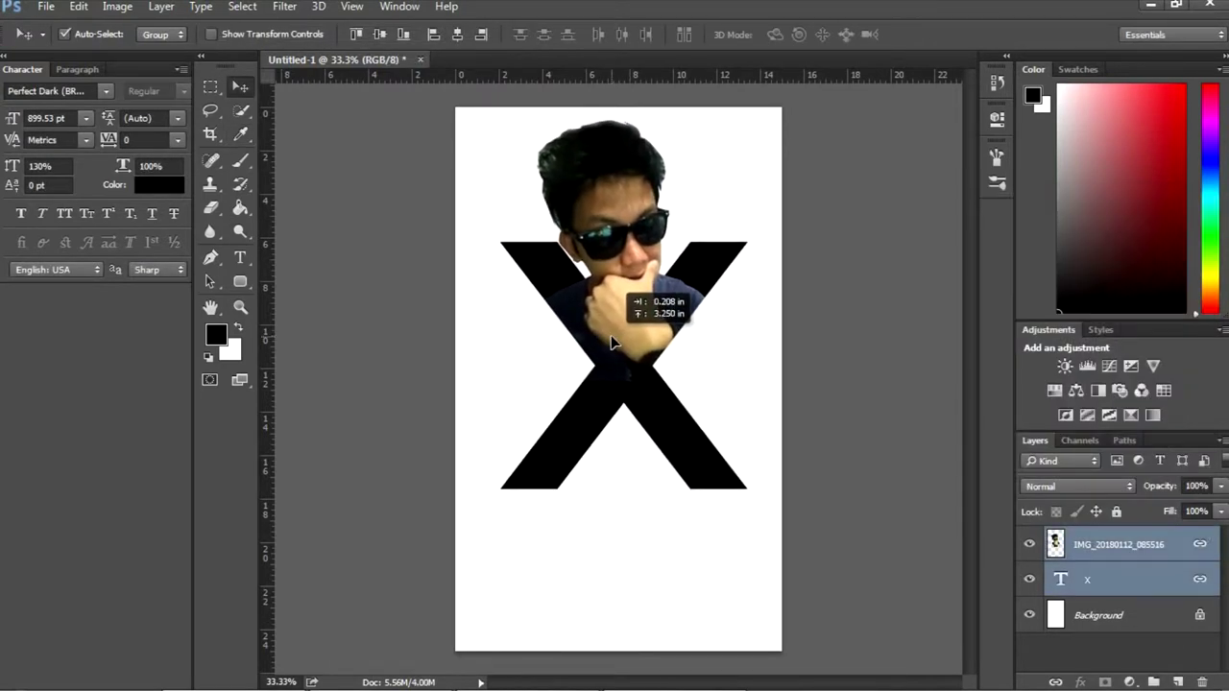
Duplicate the X layer, move the copy below the big X, and retype it as 'Rage'
click(548, 480)
key(ctrl+j)
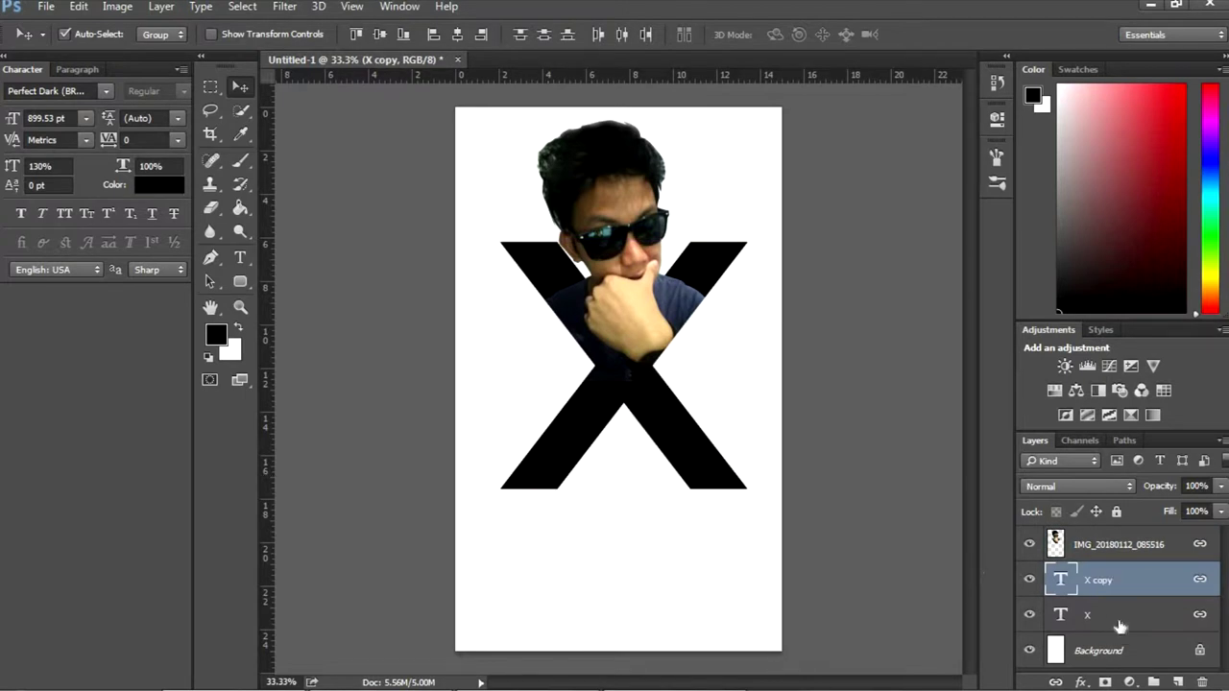
click(1119, 626)
drag(873, 548, 706, 553)
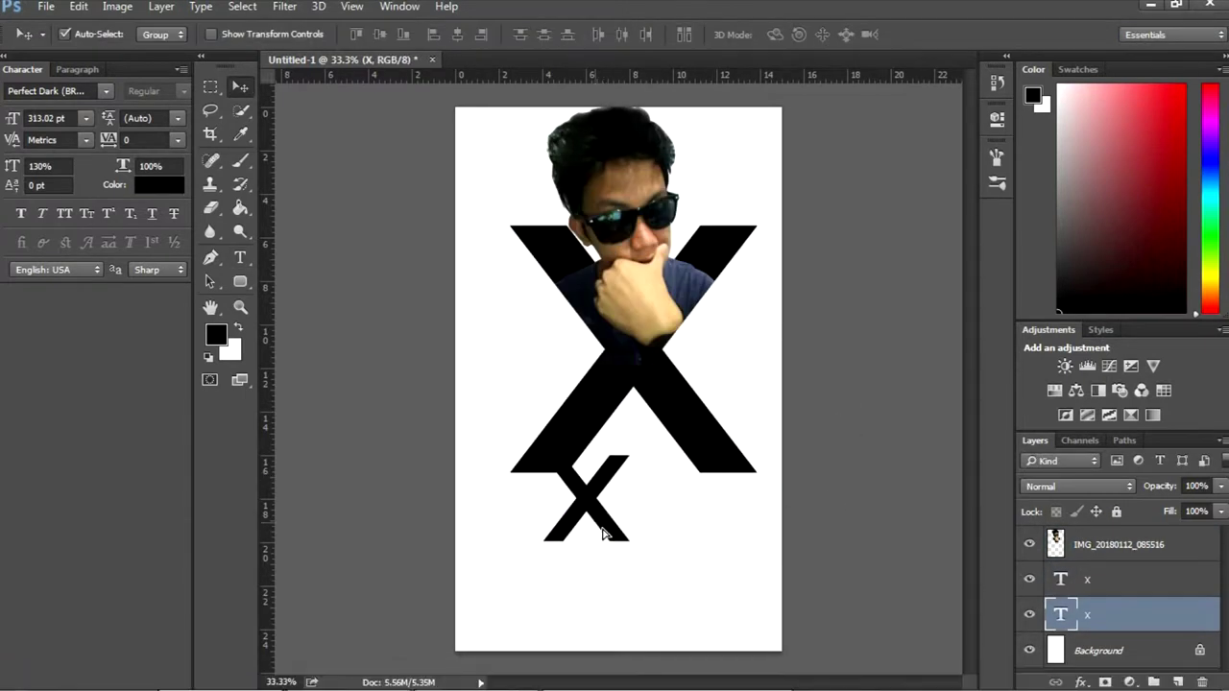
drag(589, 522, 648, 581)
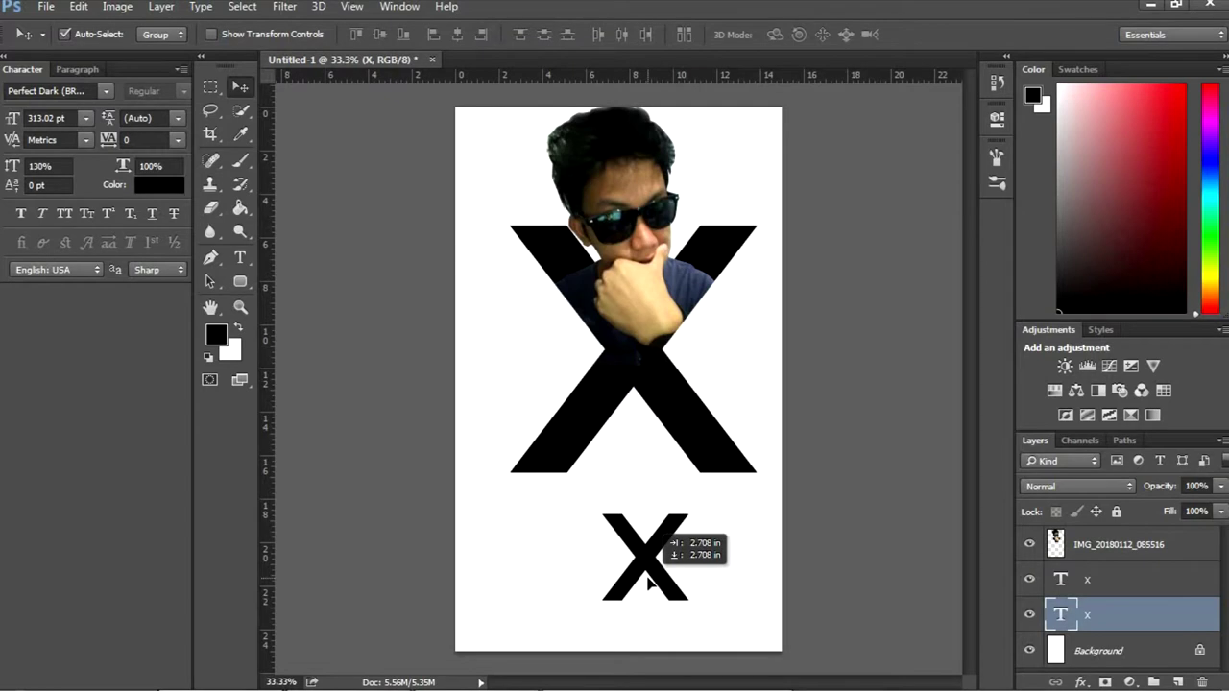
key(t)
double_click(643, 569)
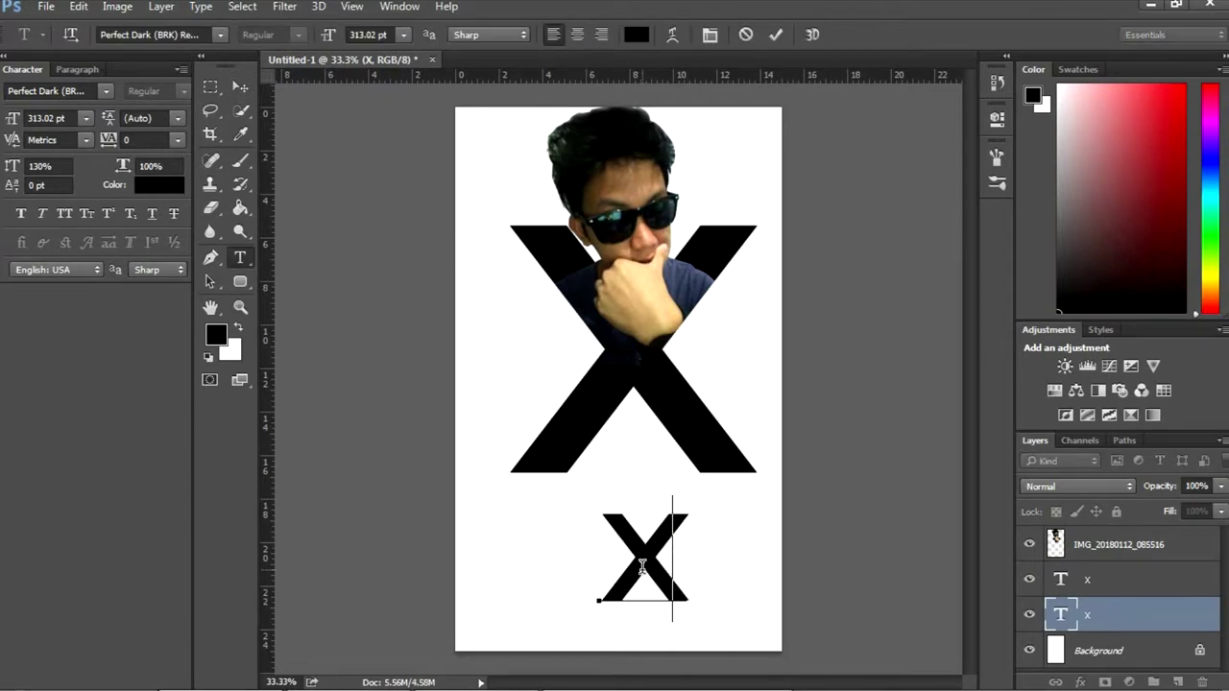
text(Rage)
key(ctrl+Return)
Scale and stretch the Rage text to match the X's width just beneath it
key(v)
drag(710, 570, 589, 573)
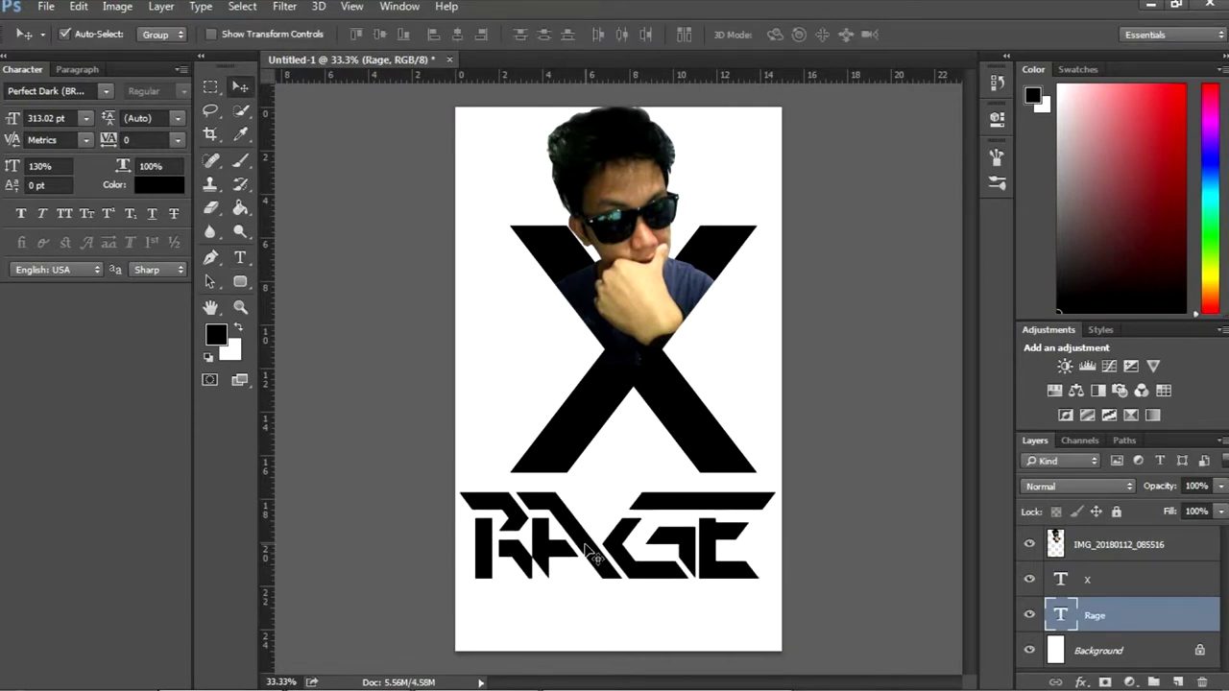
key(ctrl+t)
drag(458, 471, 609, 496)
key(Return)
drag(691, 563, 597, 508)
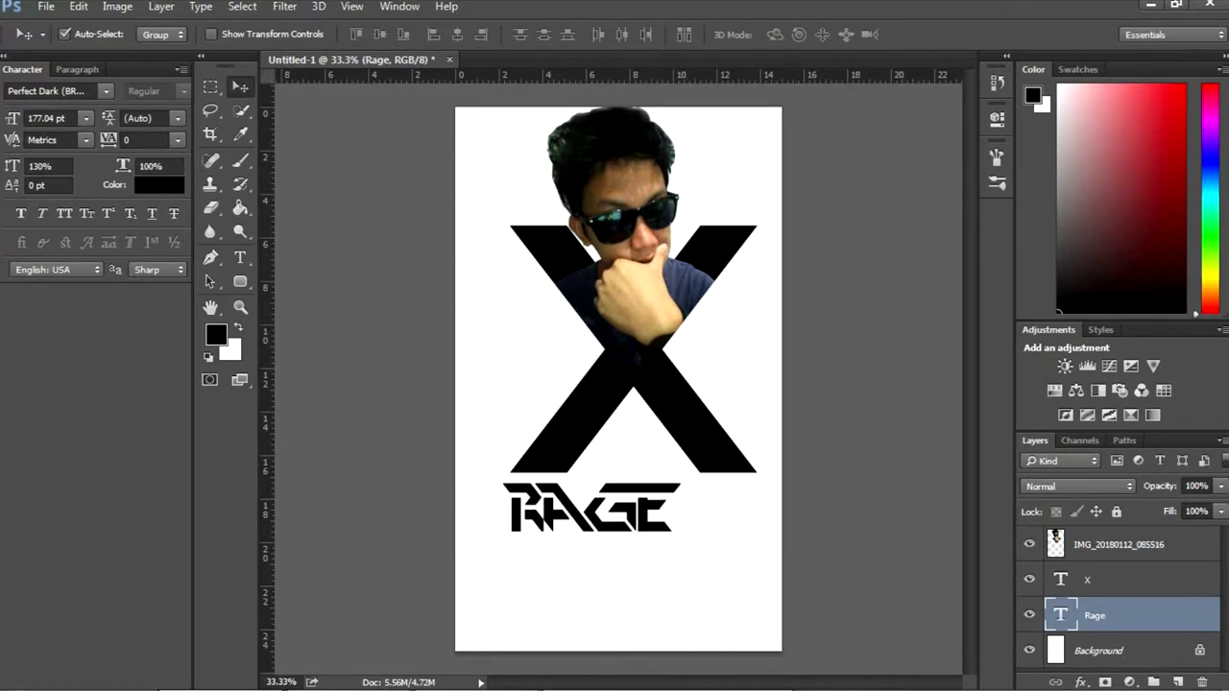
key(ctrl+t)
drag(682, 509, 758, 509)
key(Return)
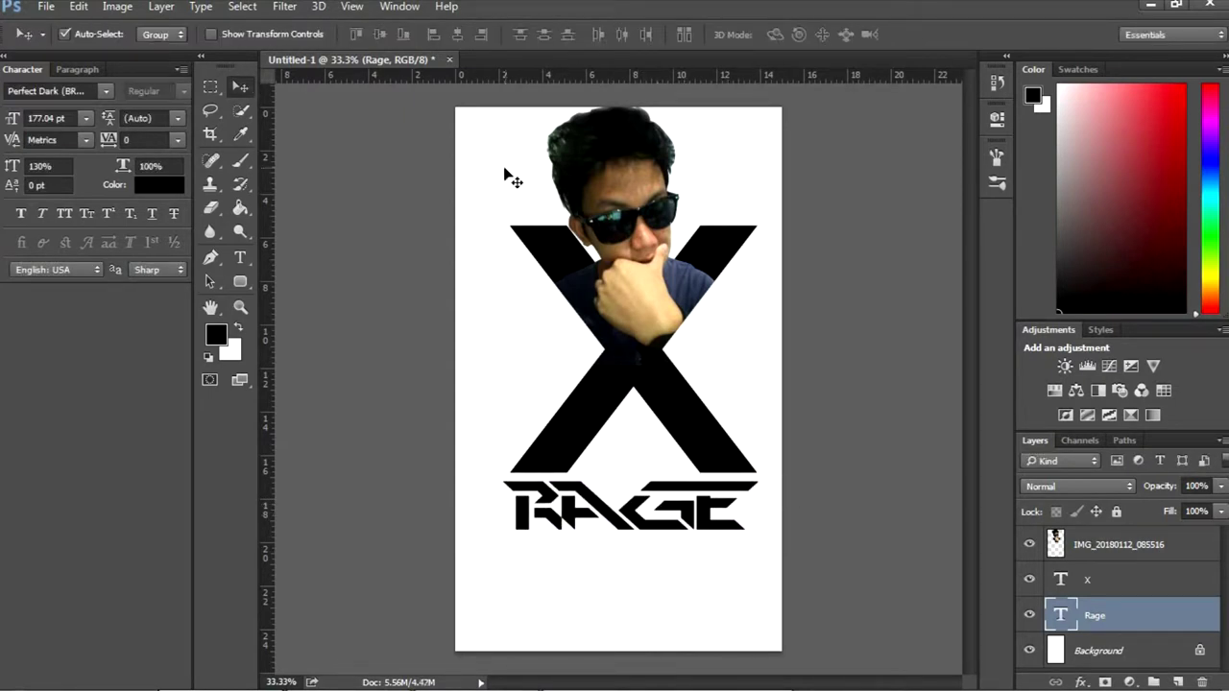
key(m)
drag(479, 566, 708, 580)
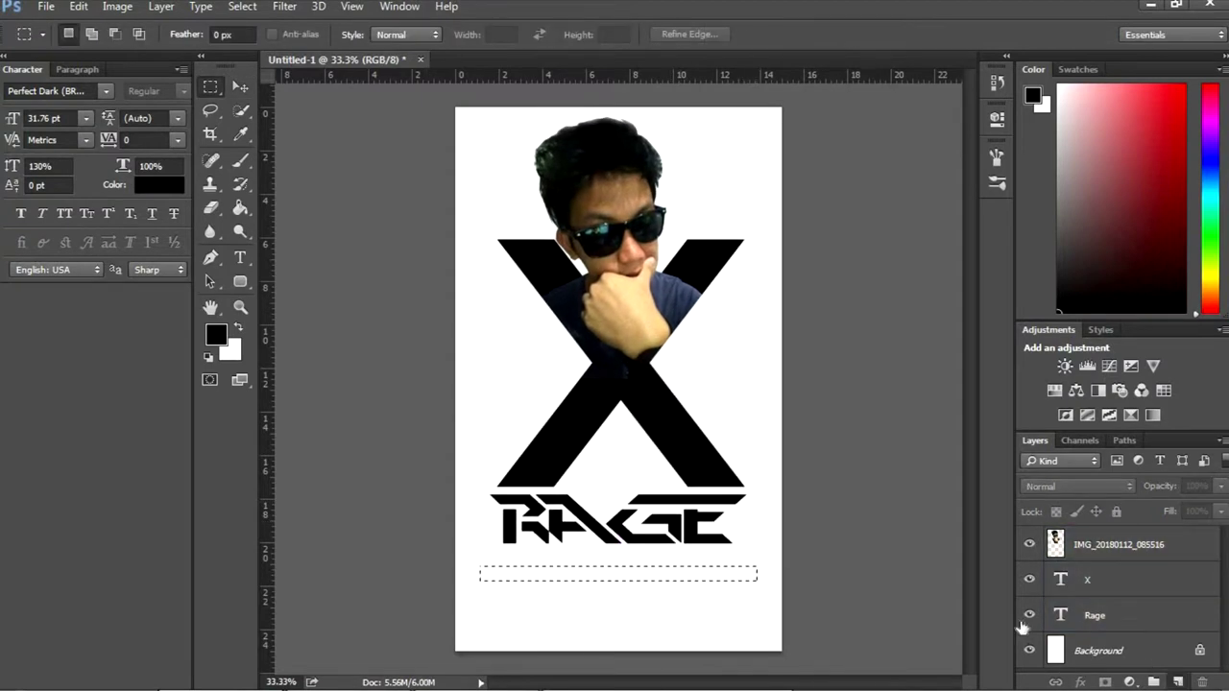
Fill the marked strip with black on a new layer and thin it into a bar
click(1176, 682)
key(g)
key(ctrl+d)
key(v)
key(z)
mouse_move(595, 581)
mouse_down()
mouse_move(707, 584)
mouse_move(711, 518)
mouse_up()
key(ctrl+t)
key(Return)
key(ctrl+minus)
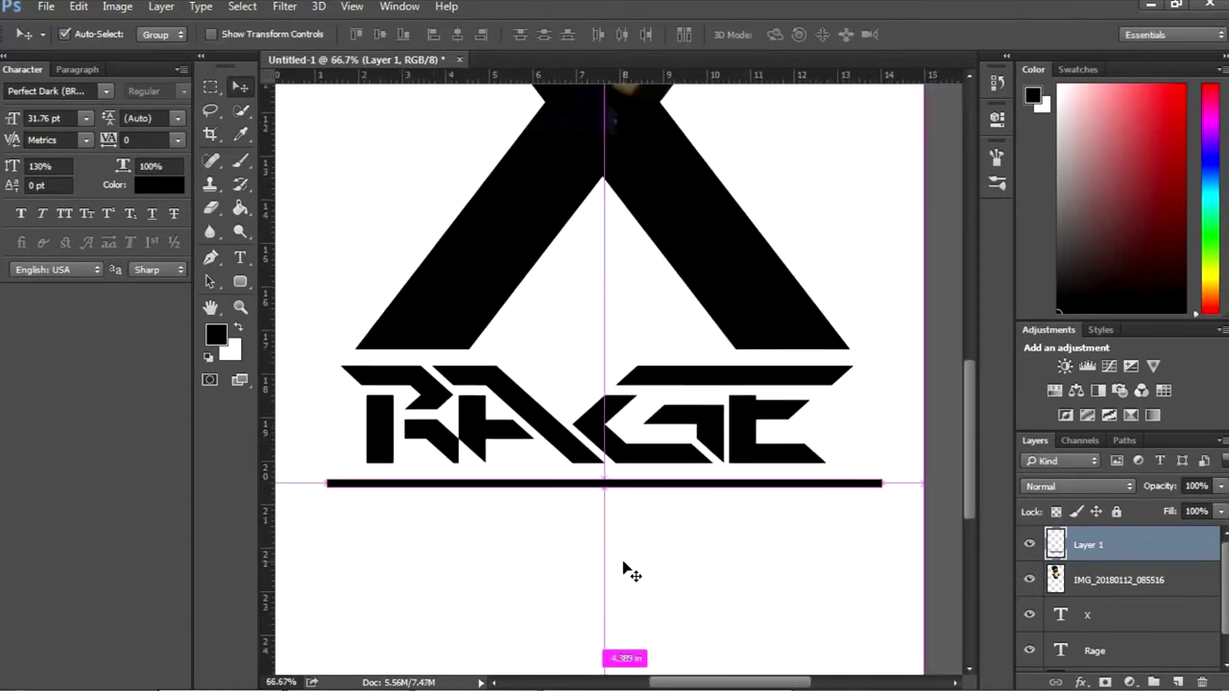
key(ctrl+minus)
Duplicate the bar above the RAGE title and copy RAGE to a new position
key(ctrl+j)
key(shift+Up)
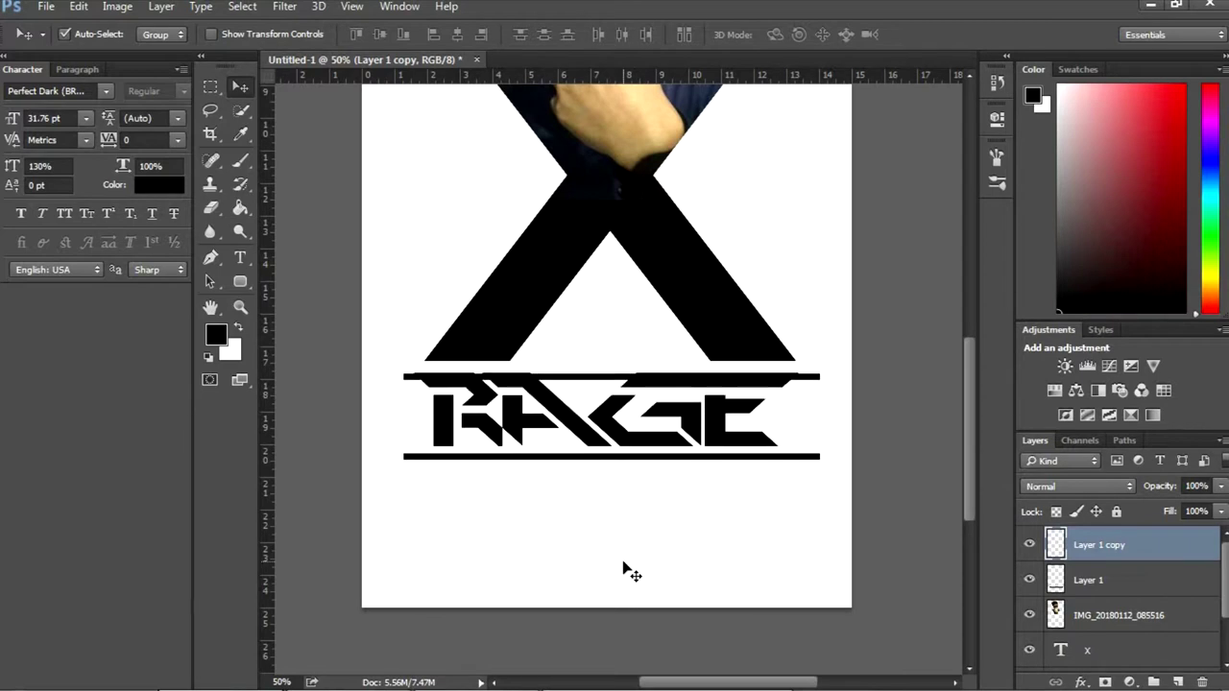
drag(590, 415, 583, 423)
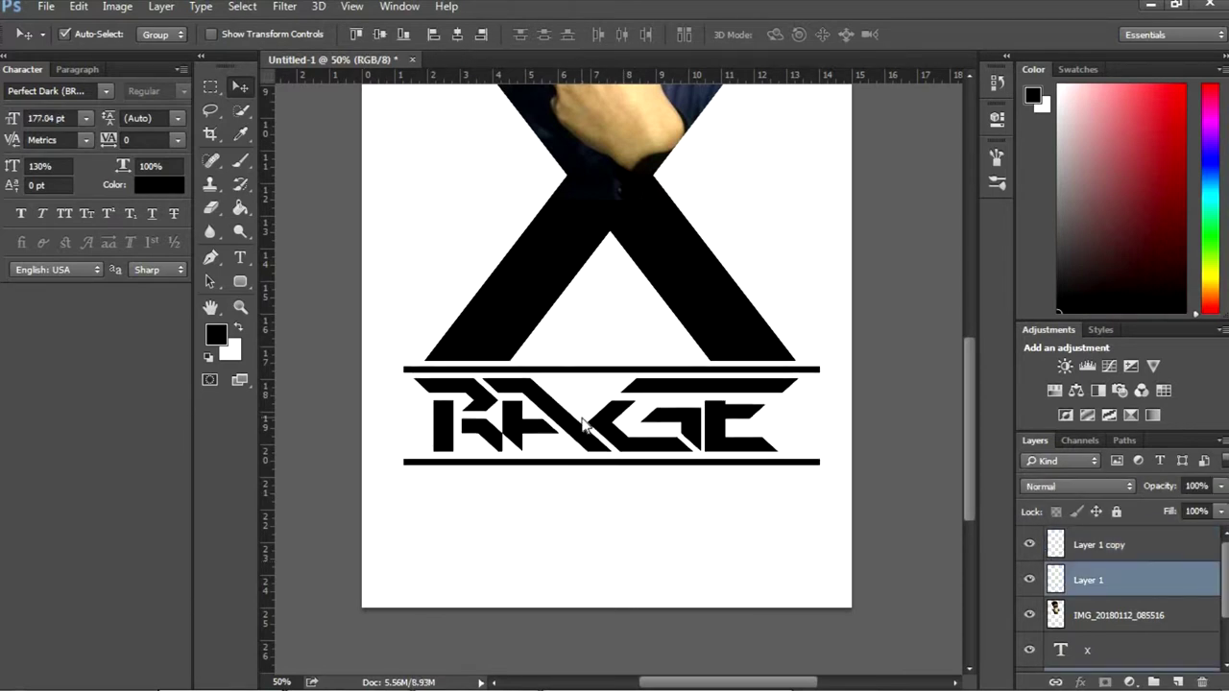
key(ctrl+minus)
key(ctrl+minus)
key(ctrl+plus)
click(658, 530)
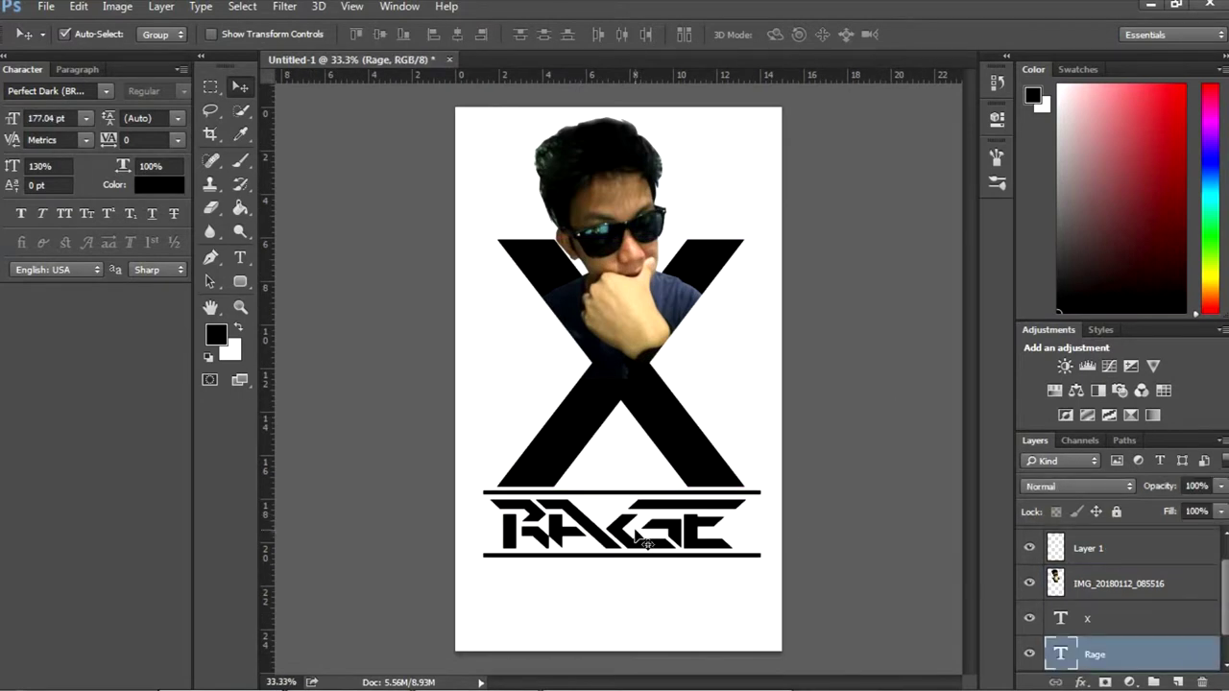
mouse_move(637, 531)
mouse_down()
mouse_move(636, 606)
mouse_move(543, 378)
mouse_up()
double_click(634, 605)
Change the copied title text to 'DJ' and preview other fonts on it
text(D)
key(ctrl+Return)
key(v)
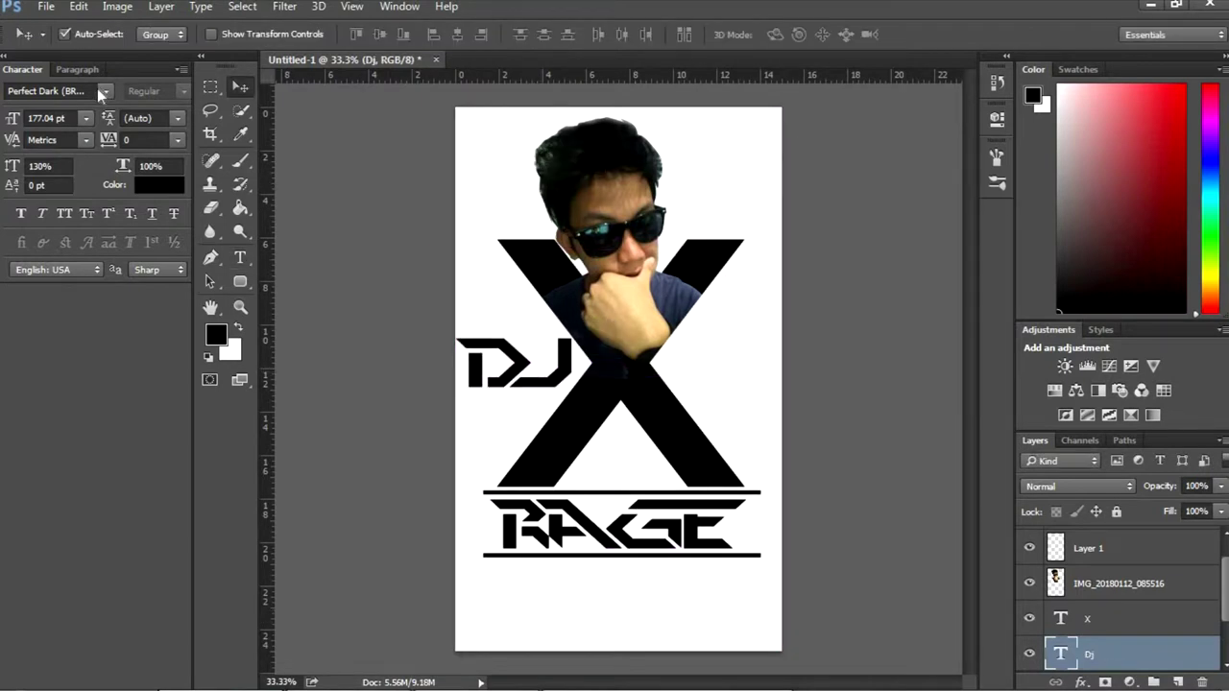
click(105, 91)
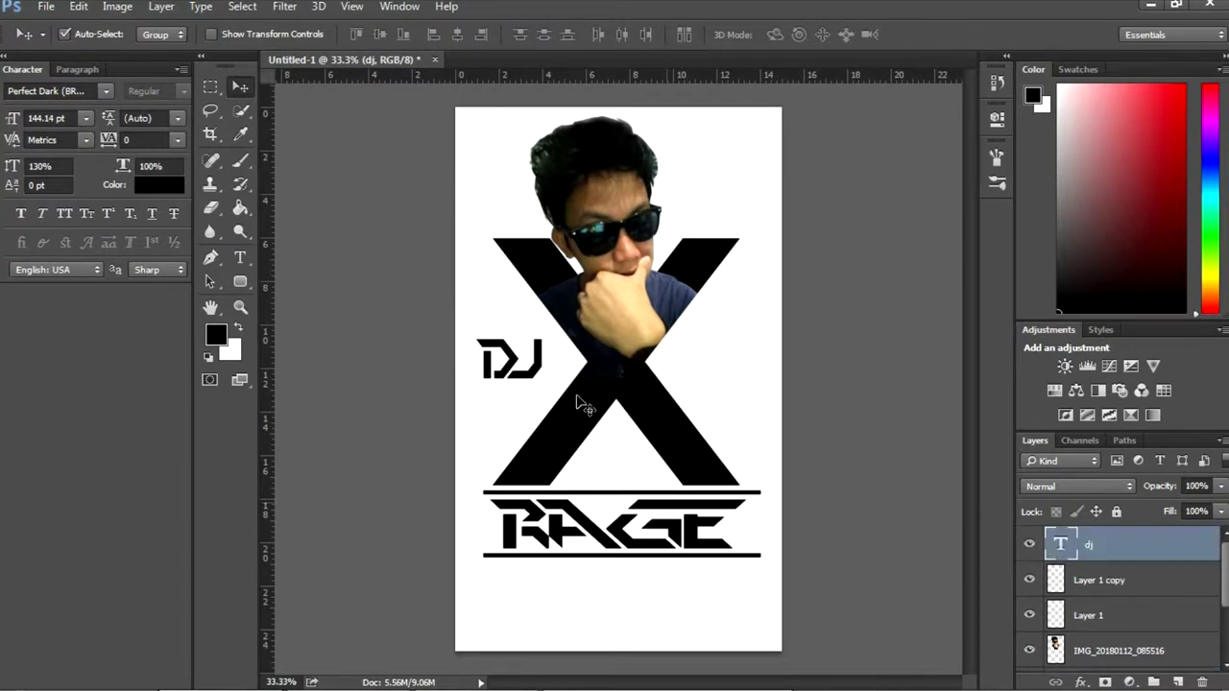
Move DJ to the top-left of the X beside the head and shrink it slightly
drag(512, 198, 539, 170)
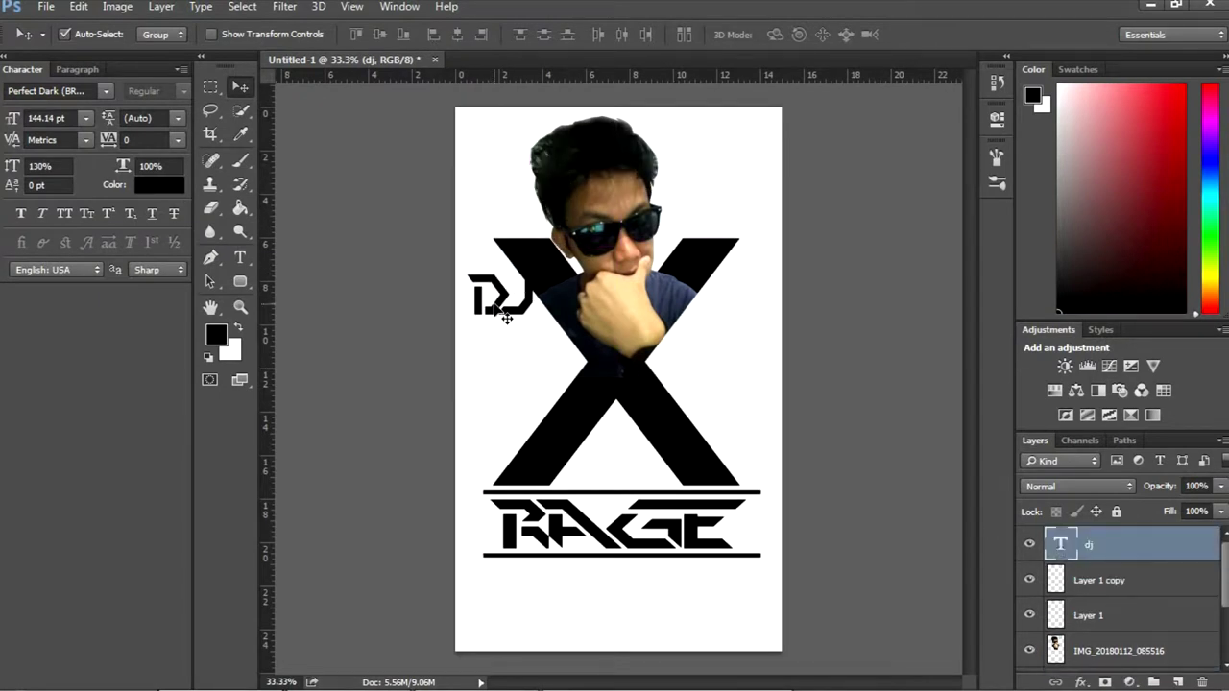
mouse_move(527, 371)
mouse_down()
mouse_move(506, 371)
mouse_move(518, 451)
mouse_move(542, 403)
mouse_up()
key(ctrl+t)
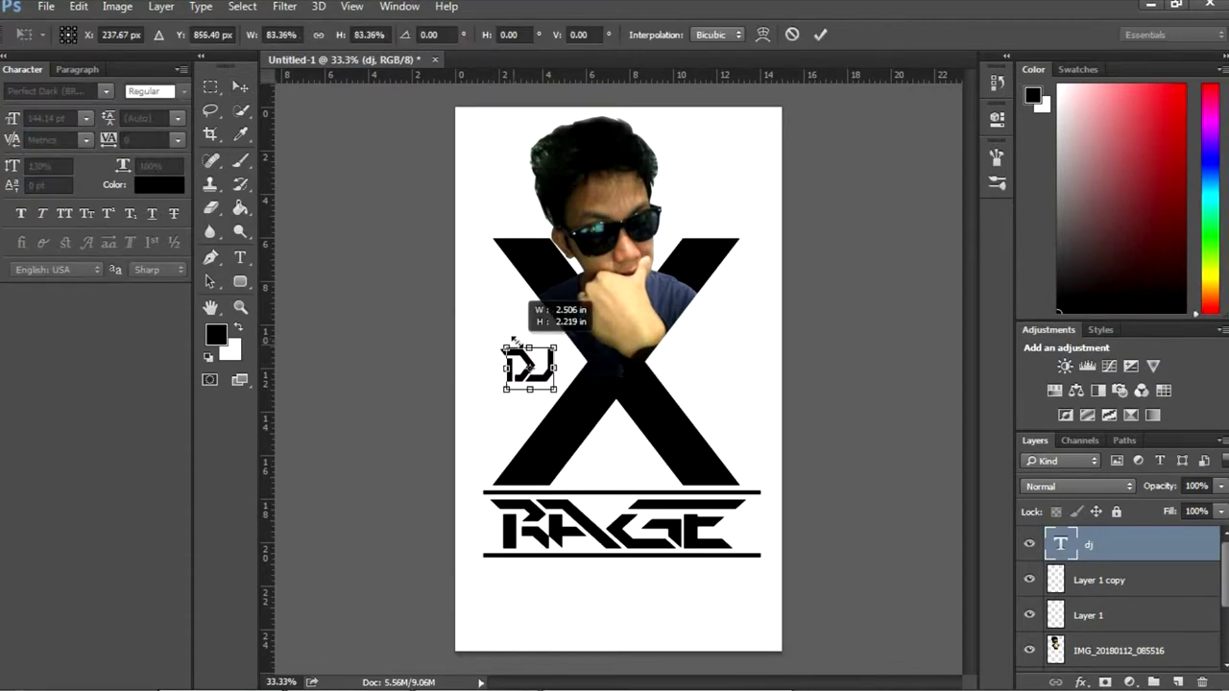
drag(513, 343, 510, 351)
key(Return)
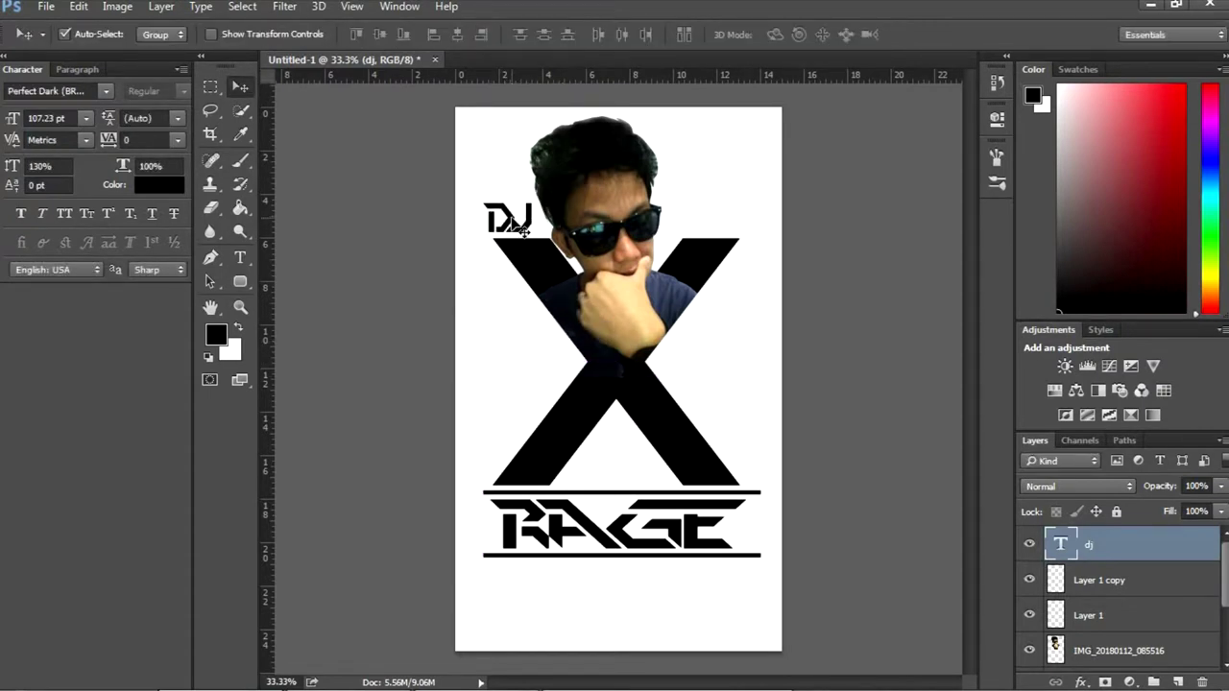
click(522, 471)
scroll(624, 370, up, 1)
scroll(624, 370, up, 2)
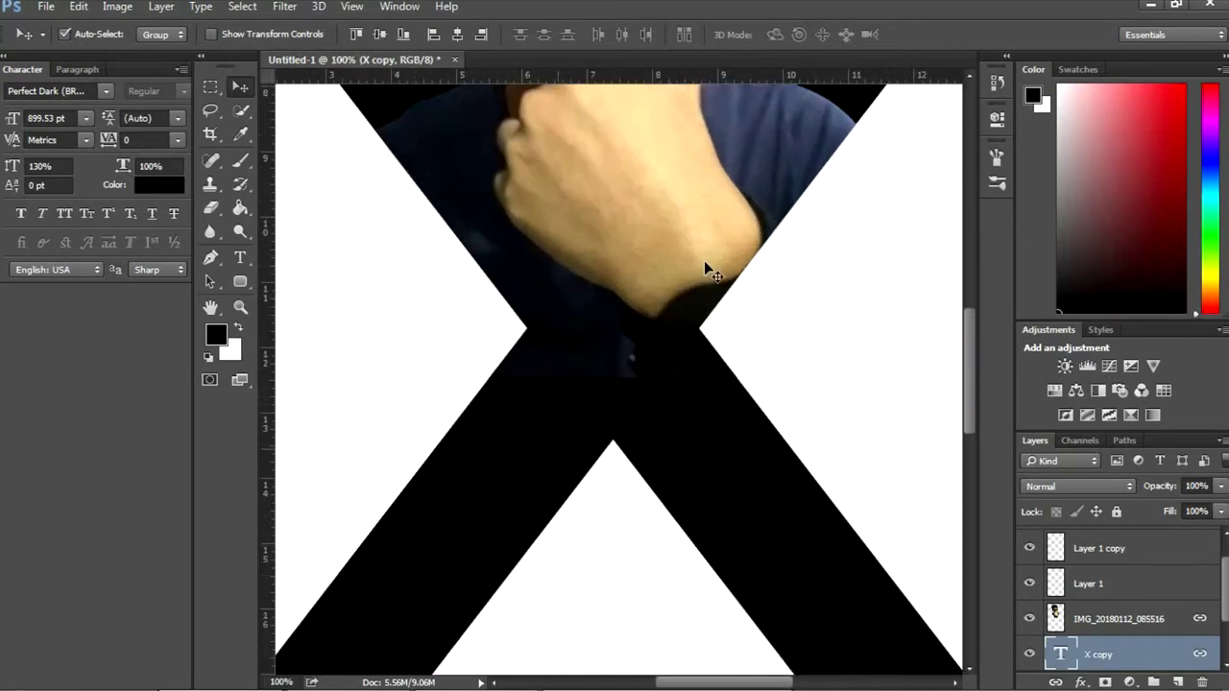
click(629, 373)
Open the blue sunburst party-crowd silhouette preview and copy the image, cancelling a Save image attempt
scroll(624, 384, down, 3)
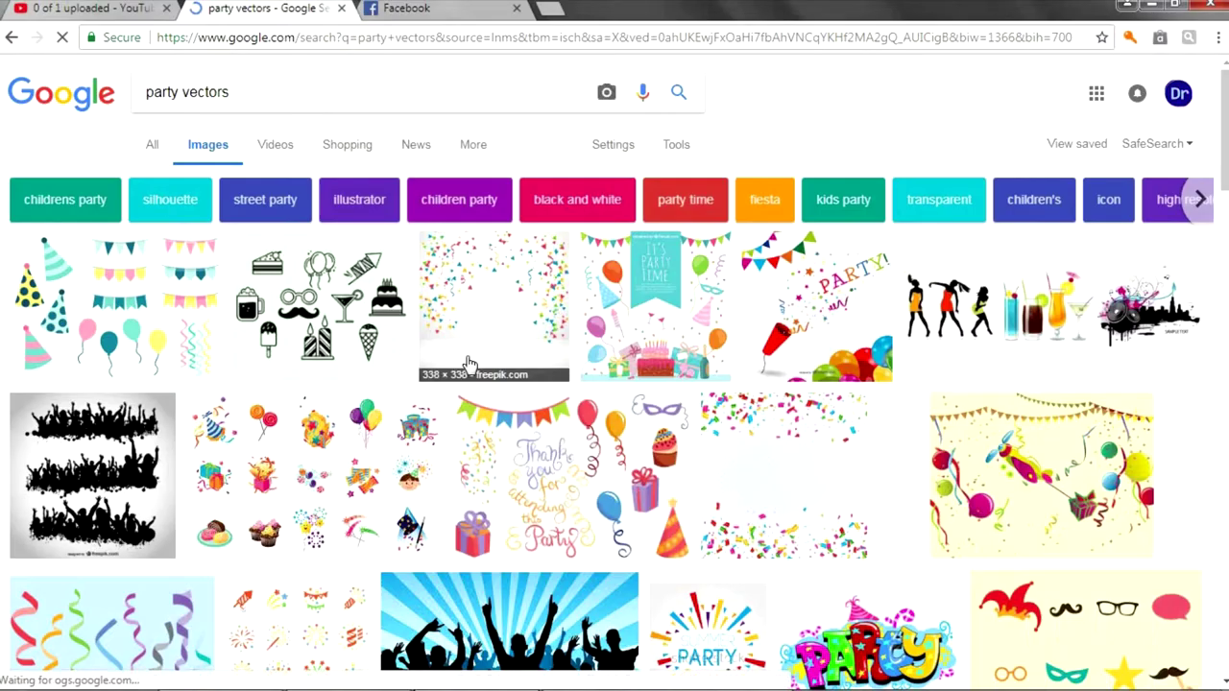
scroll(586, 389, down, 4)
click(491, 310)
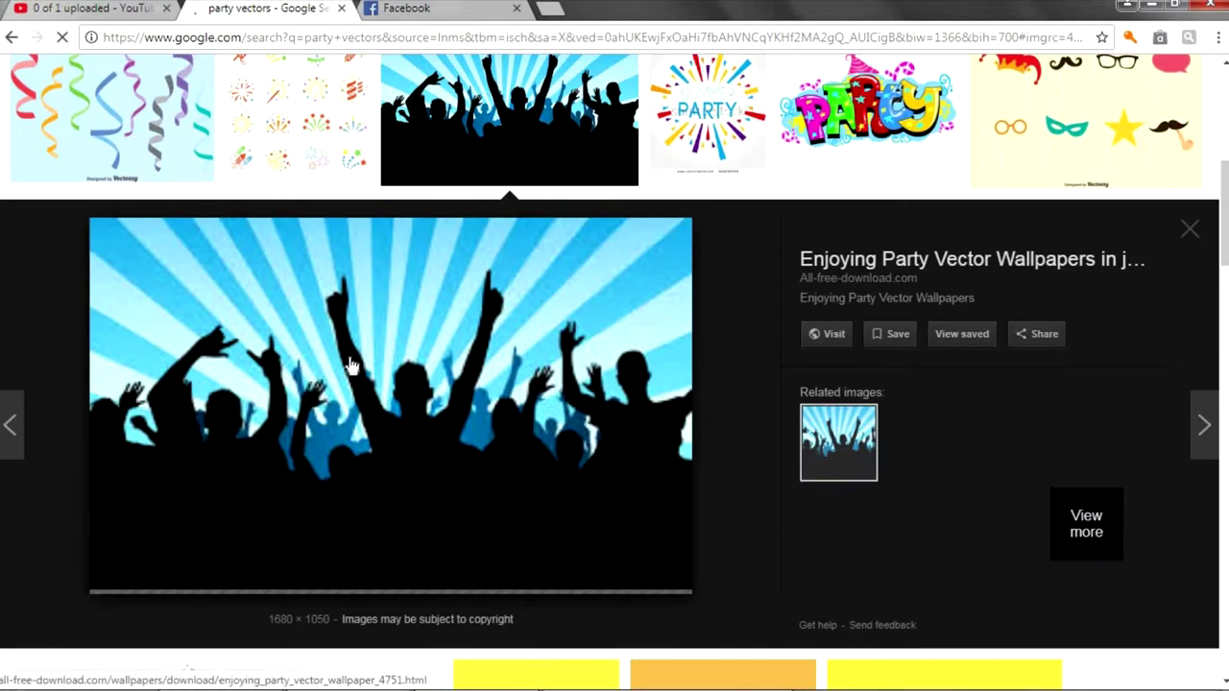
scroll(356, 360, down, 2)
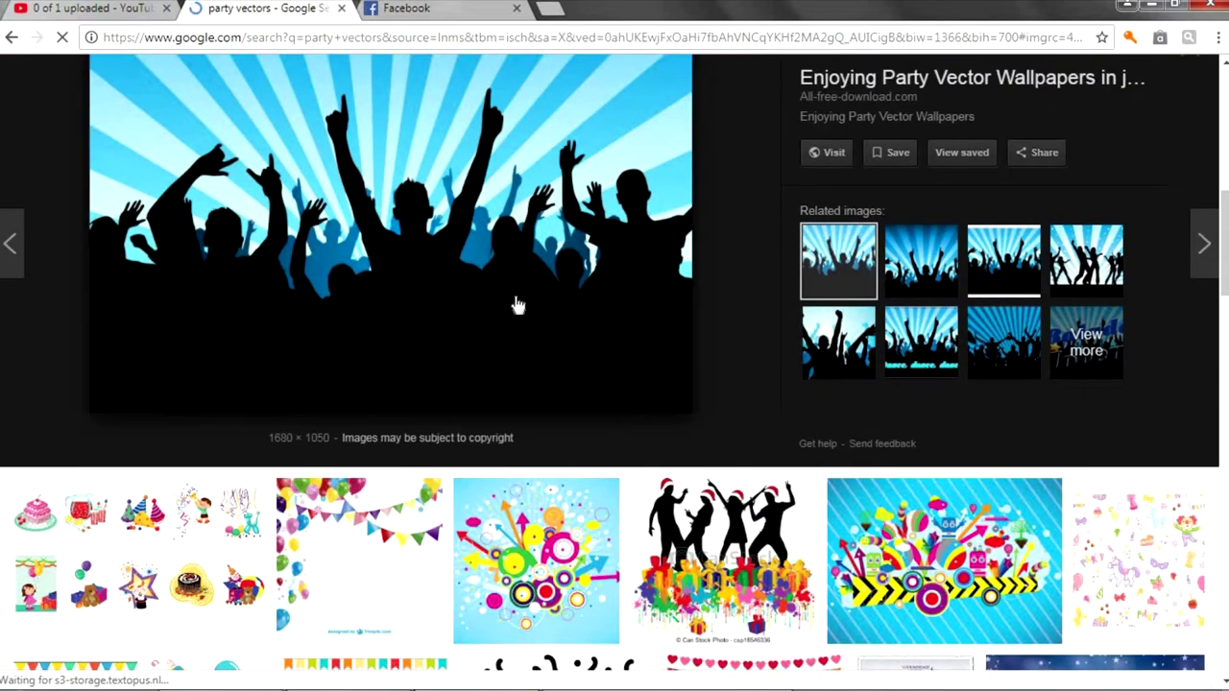
right_click(492, 265)
click(596, 432)
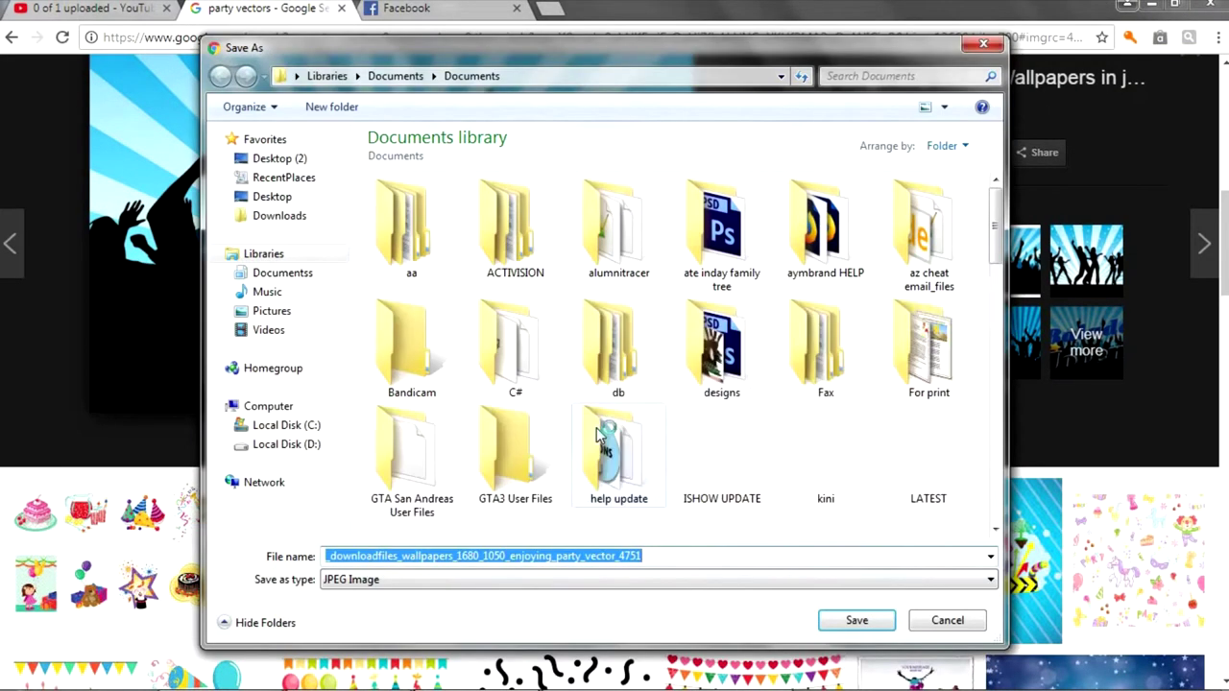
key(Escape)
right_click(338, 222)
click(417, 384)
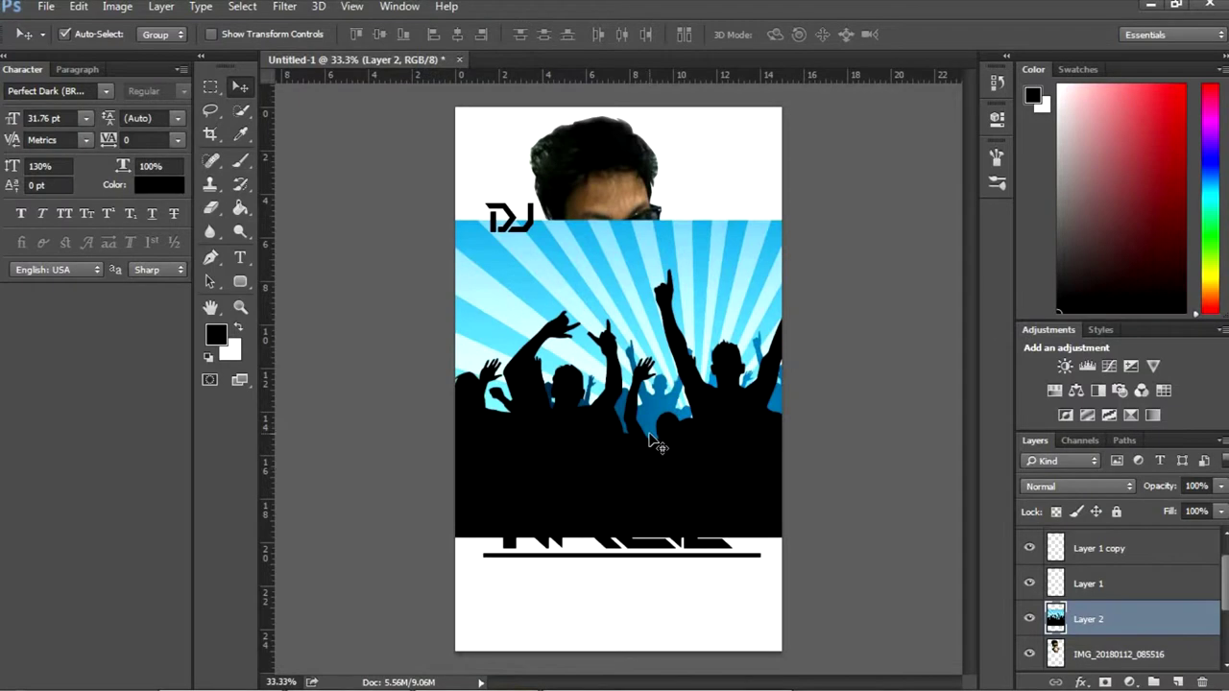
Scale the pasted party-crowd image across the poster bottom and nudge the portrait above it
drag(886, 384, 818, 506)
key(Return)
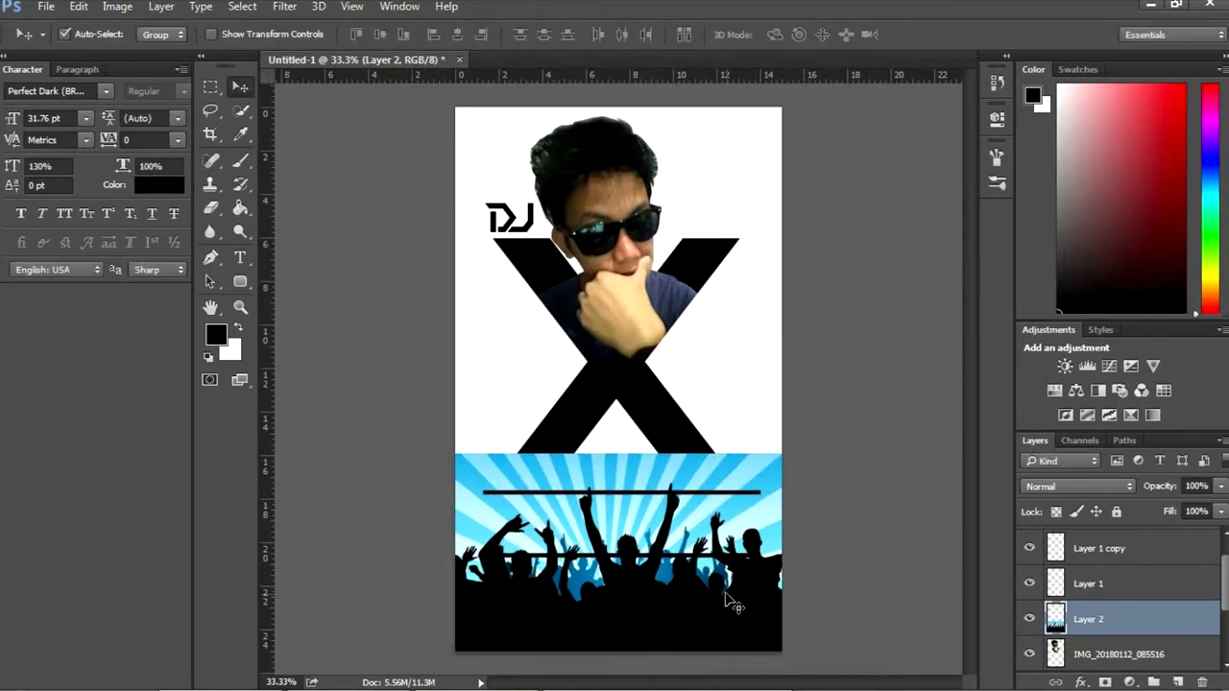
drag(758, 576, 727, 587)
drag(653, 368, 661, 378)
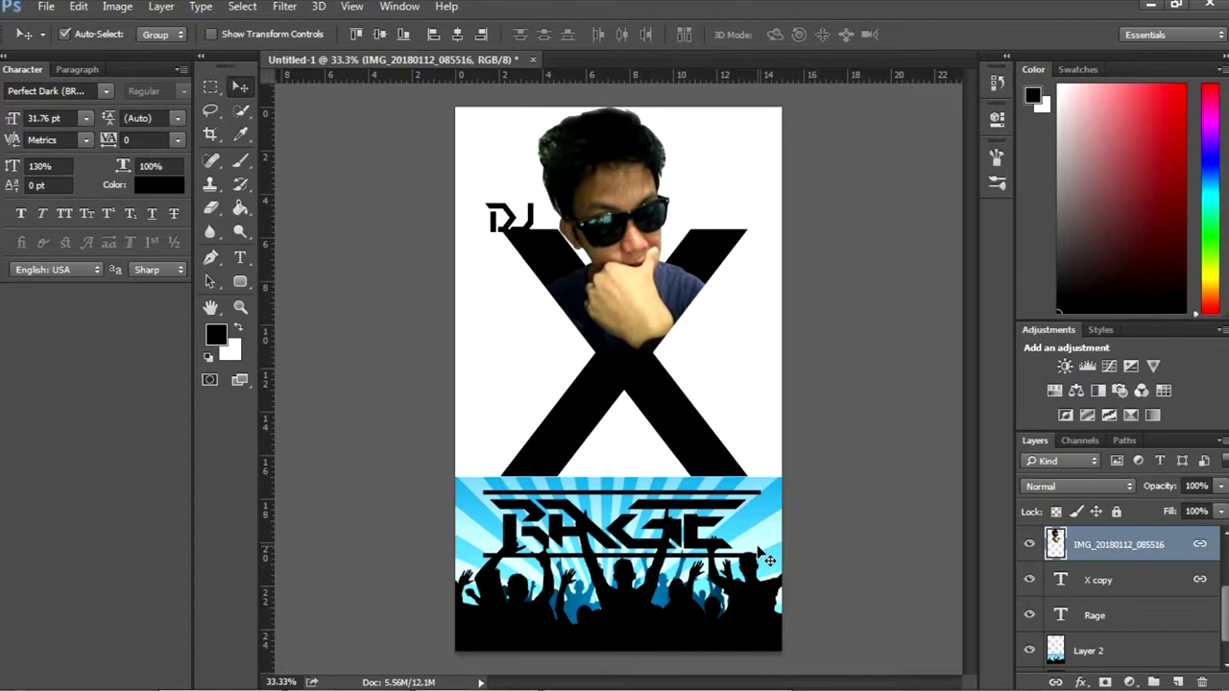
scroll(1224, 509, down, 10)
scroll(1224, 509, down, 5)
scroll(1223, 508, up, 5)
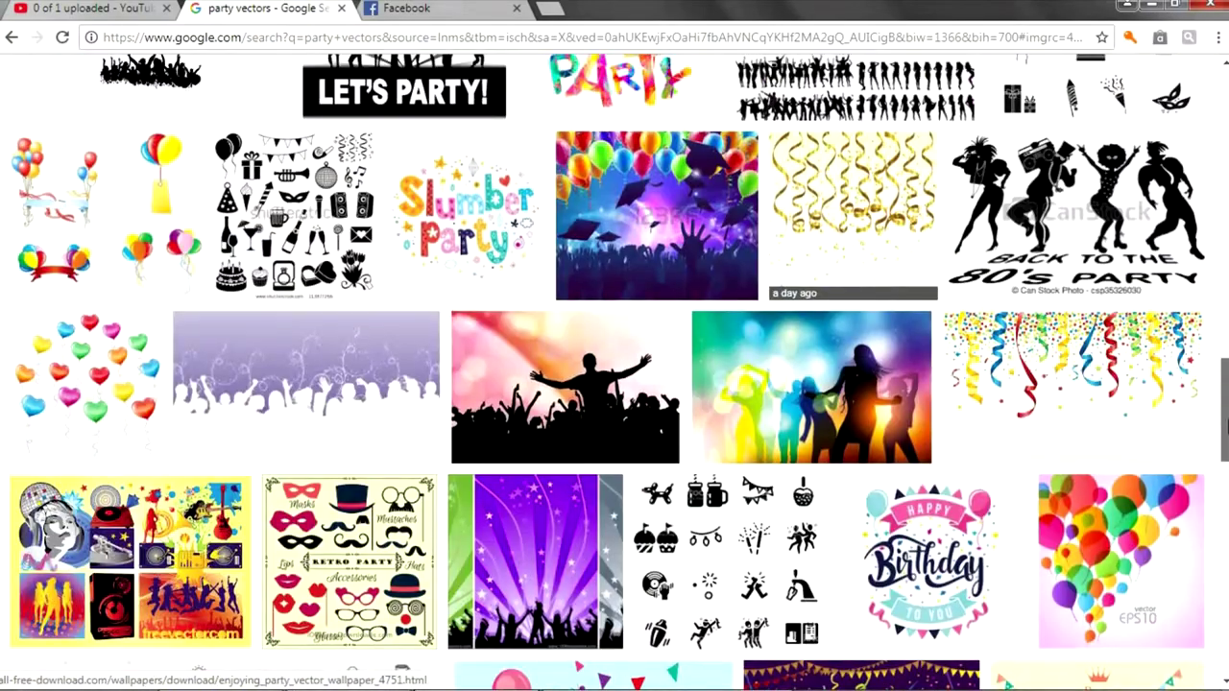
Change the Google Images search to 'vectors' to show speakers vectors results
scroll(1224, 509, up, 10)
click(247, 85)
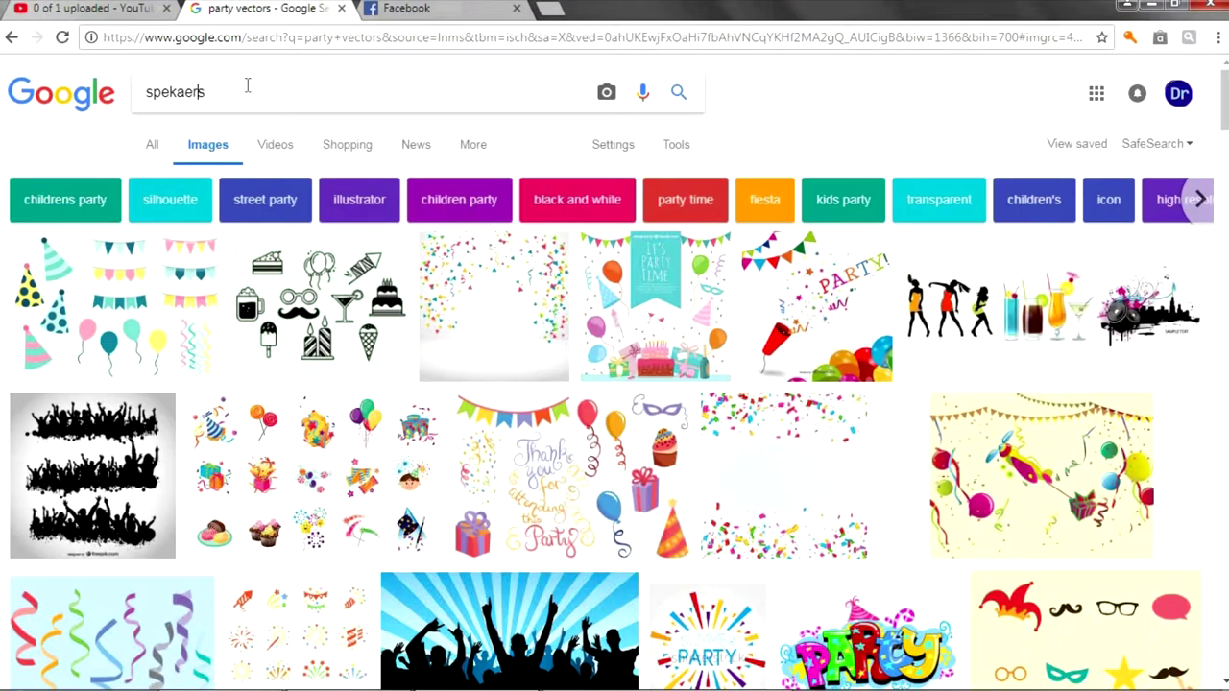
text(vectors)
key(Return)
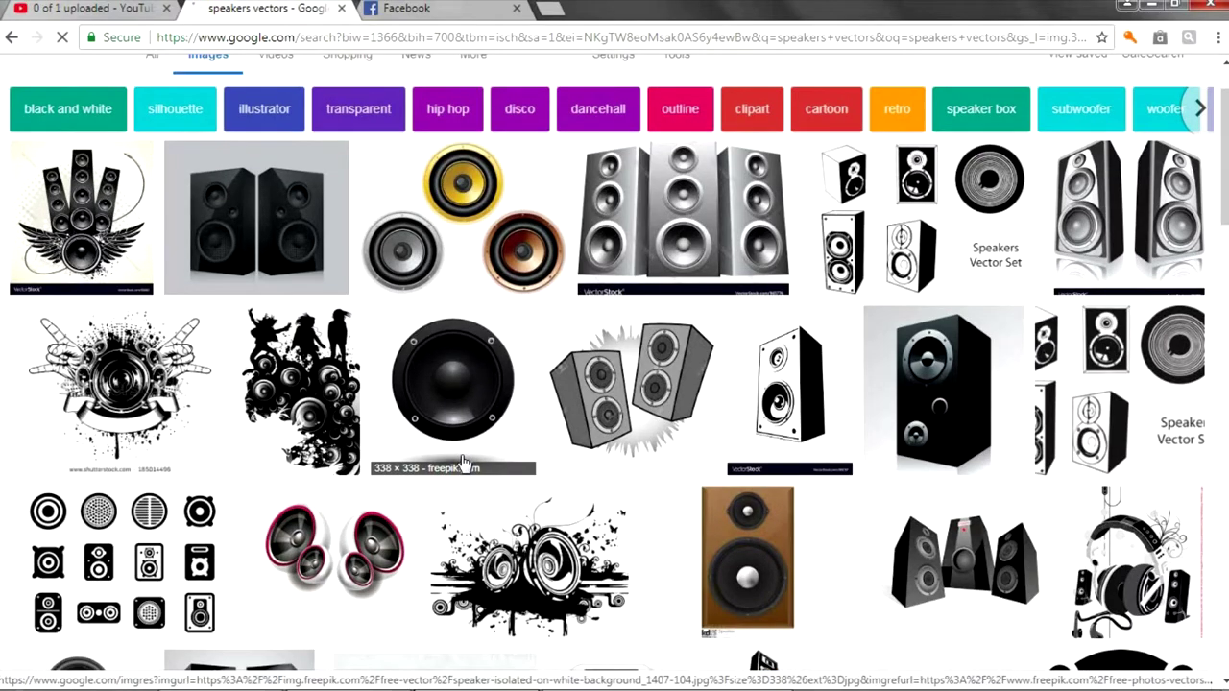
Copy the circular speaker image with white detailing from the results
scroll(487, 469, down, 2)
scroll(487, 469, down, 3)
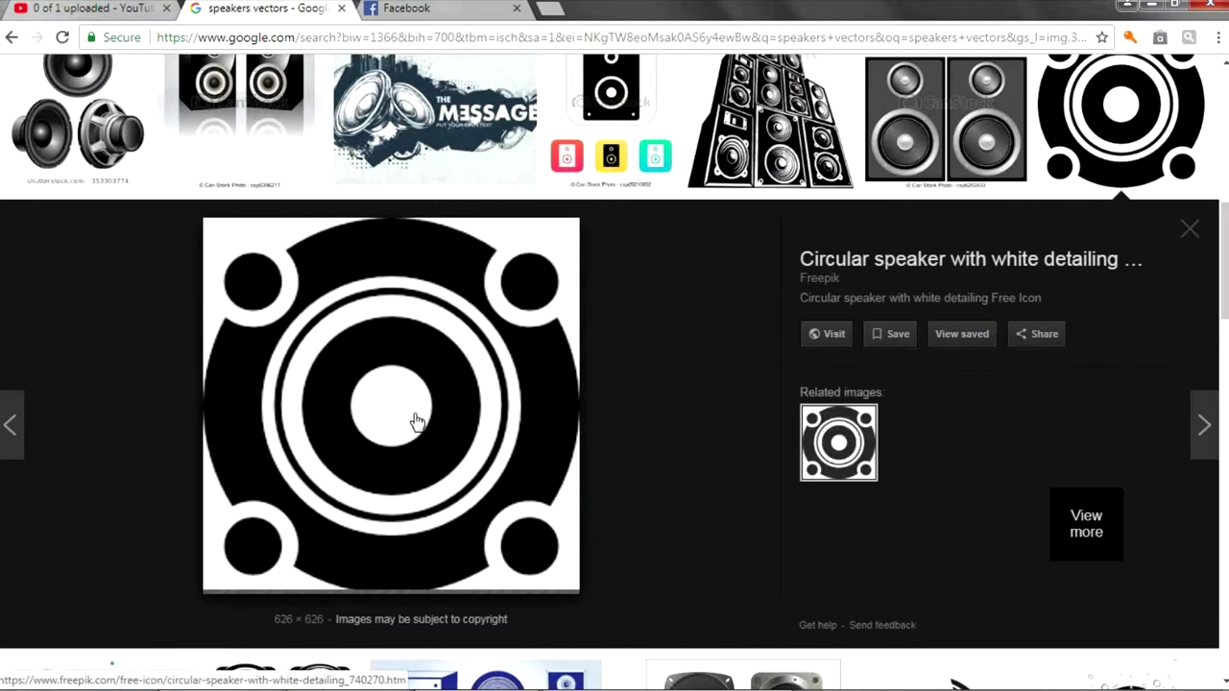
right_click(417, 422)
click(485, 600)
key(alt+Tab)
Paste and enlarge the circular speaker, placing Layer 3 behind the DJ portrait and titles
key(ctrl+v)
key(ctrl+t)
drag(660, 441, 775, 553)
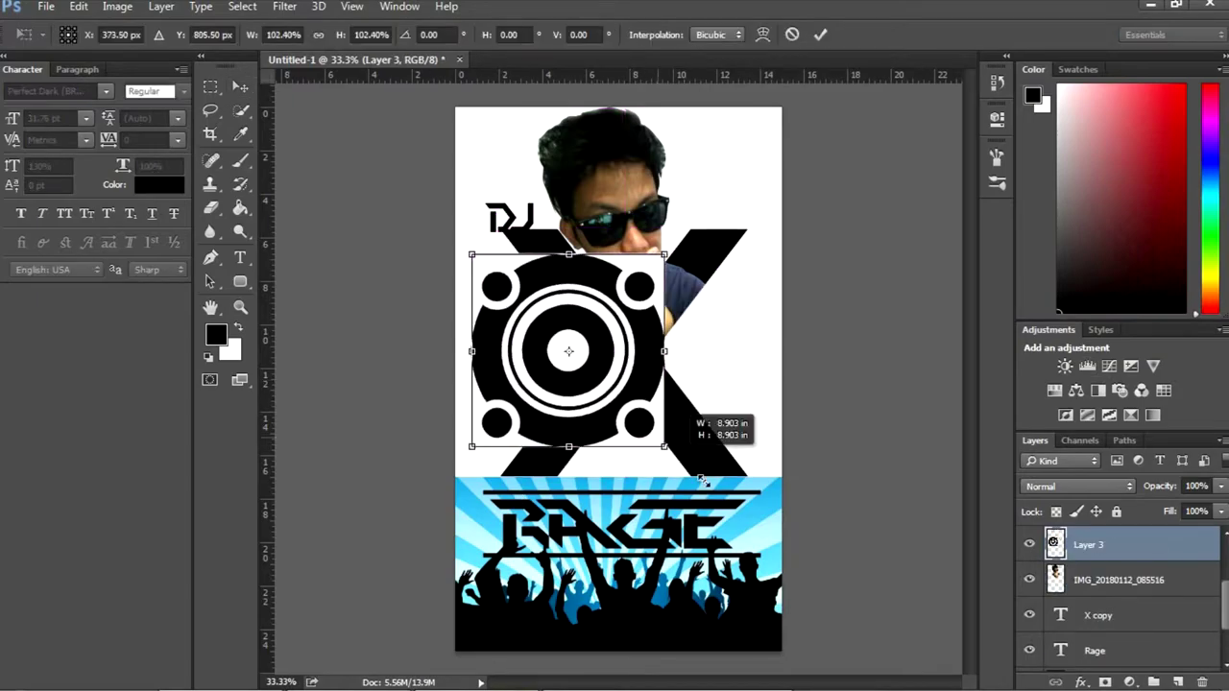
key(Return)
mouse_move(618, 420)
mouse_down()
mouse_move(648, 422)
mouse_move(622, 388)
mouse_up()
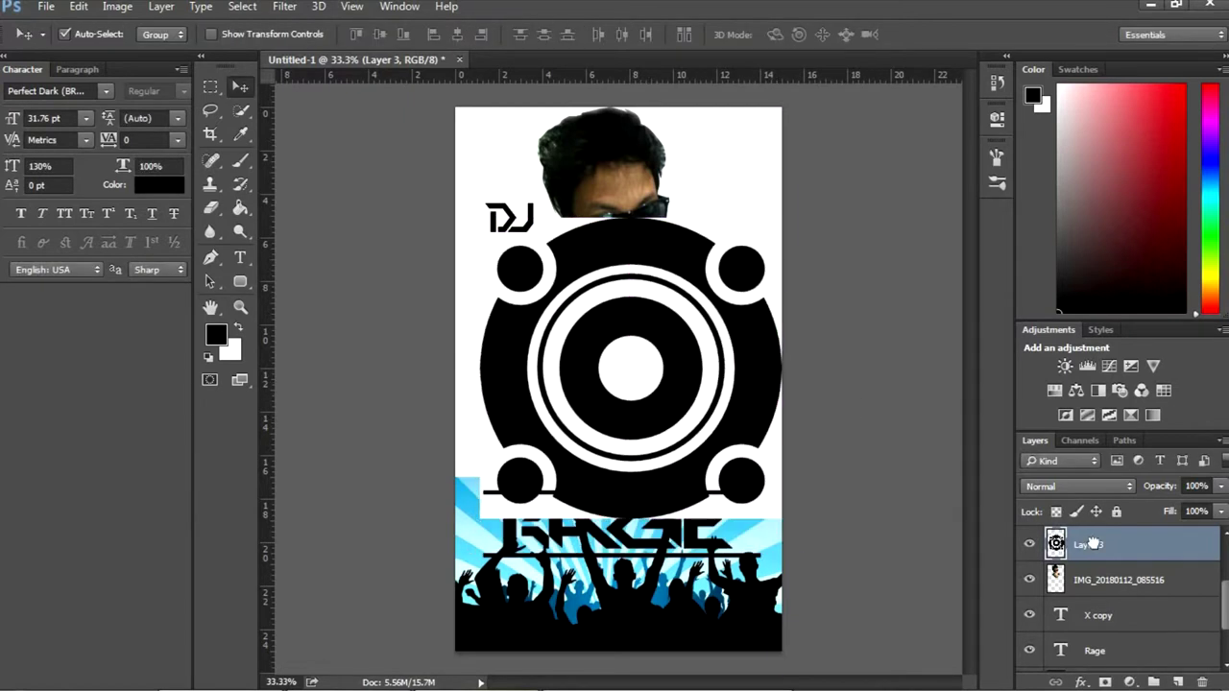
drag(1087, 545, 1087, 633)
mouse_move(747, 349)
mouse_down()
mouse_move(732, 389)
mouse_move(756, 274)
mouse_up()
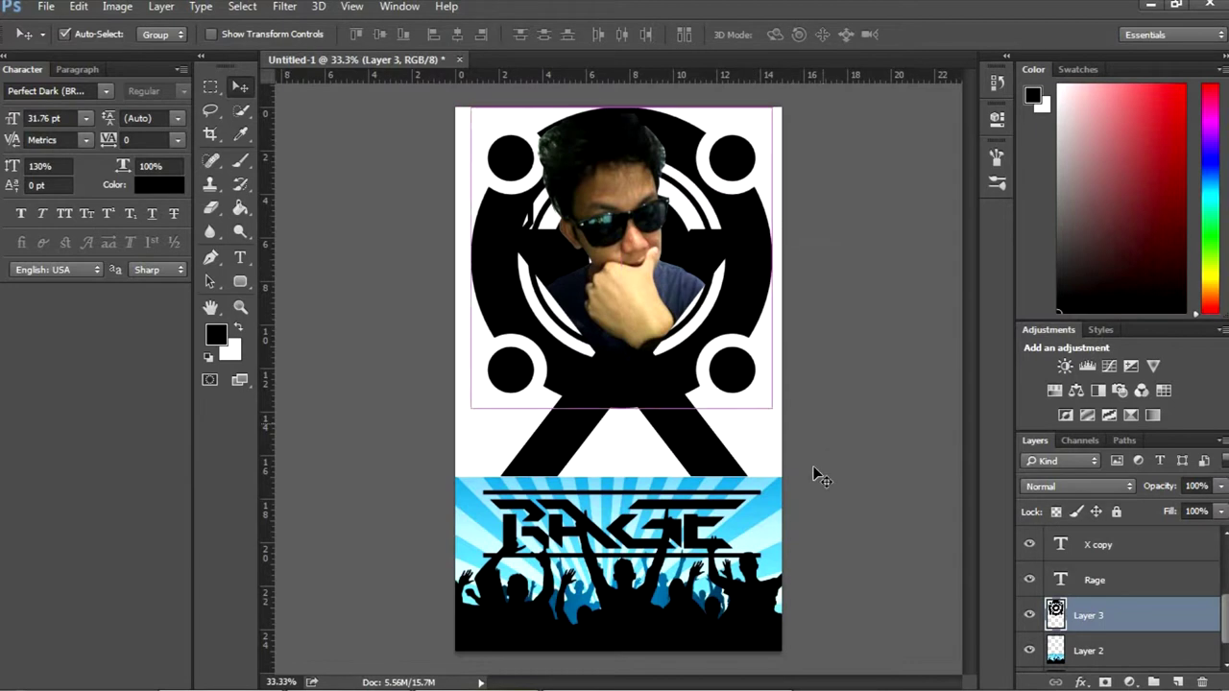
Try rotating the speaker, undo it, and reposition it toward the poster top
key(ctrl+t)
mouse_move(836, 434)
mouse_down()
mouse_move(850, 426)
mouse_move(837, 452)
mouse_up()
key(Return)
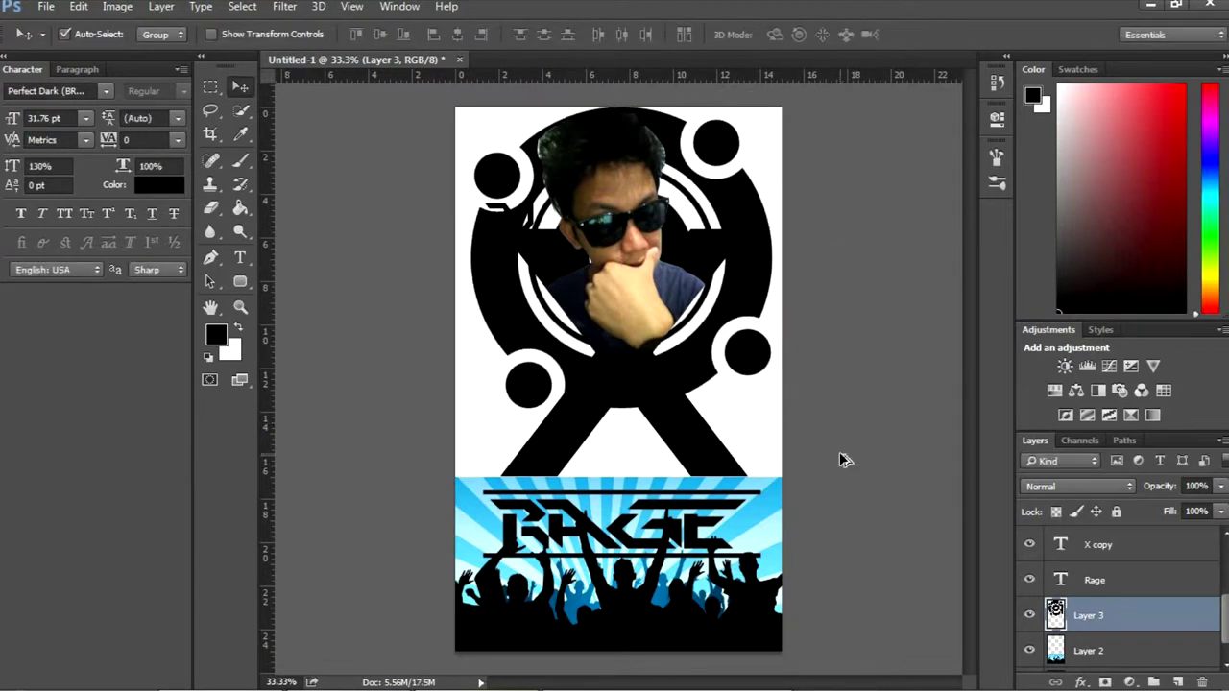
key(ctrl+z)
mouse_move(730, 359)
mouse_down()
mouse_move(728, 156)
mouse_move(744, 168)
mouse_up()
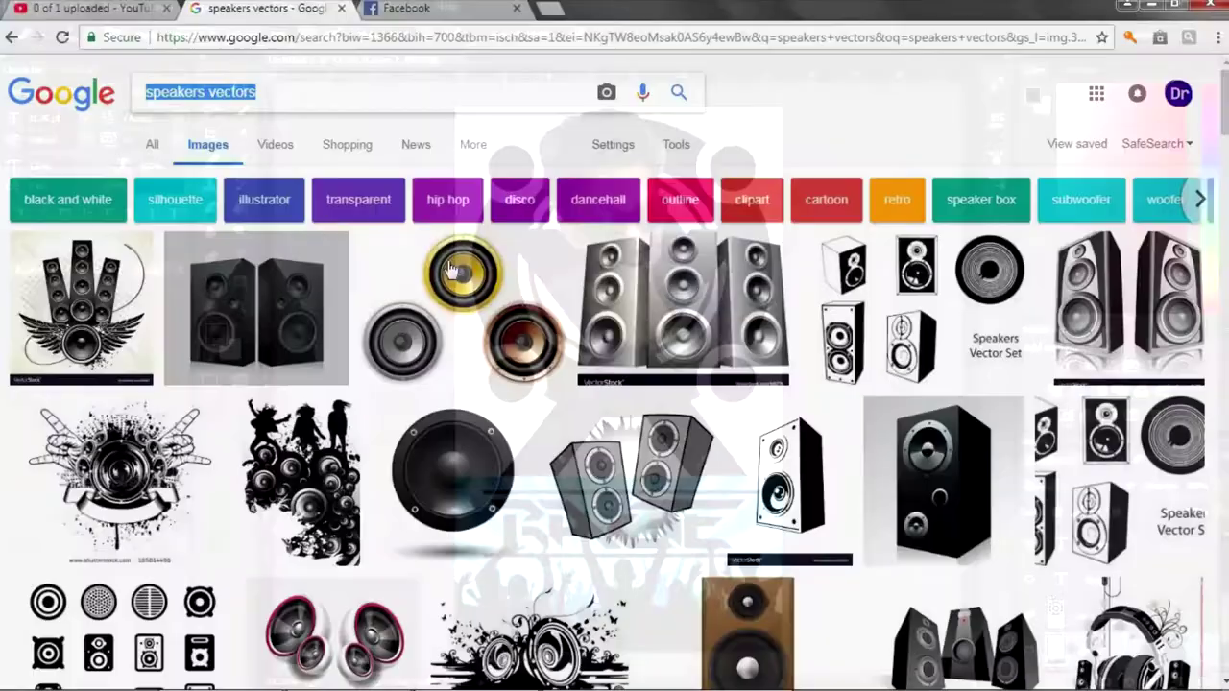
Copy the colourful three-speaker image from Chrome and paste it into the poster
click(452, 270)
right_click(381, 433)
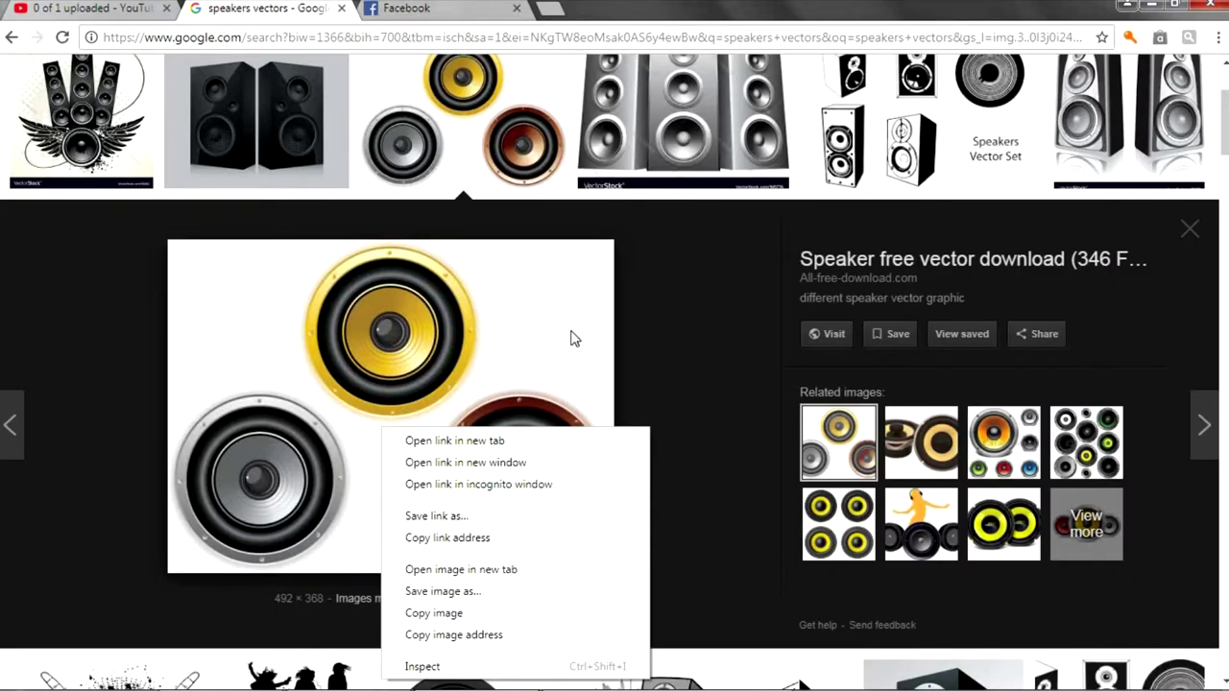
click(447, 616)
key(ctrl+v)
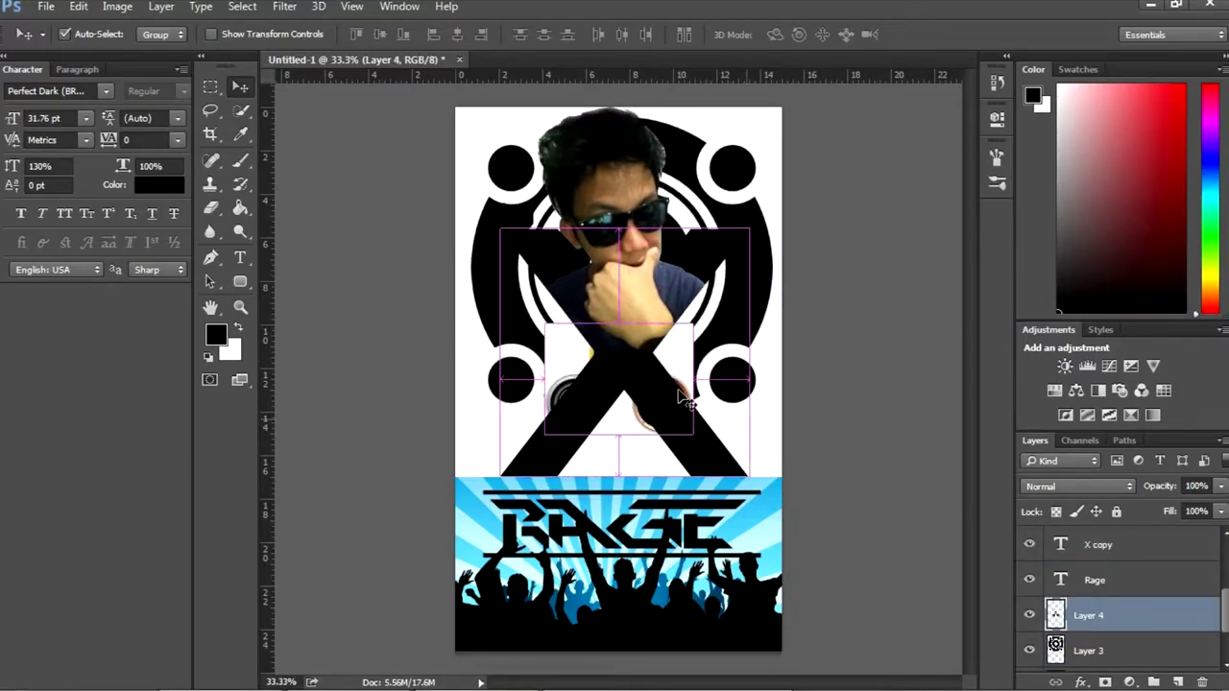
Place the pasted three-speaker image and move Layer 4 to the top of the stack
drag(683, 399, 768, 321)
key(Return)
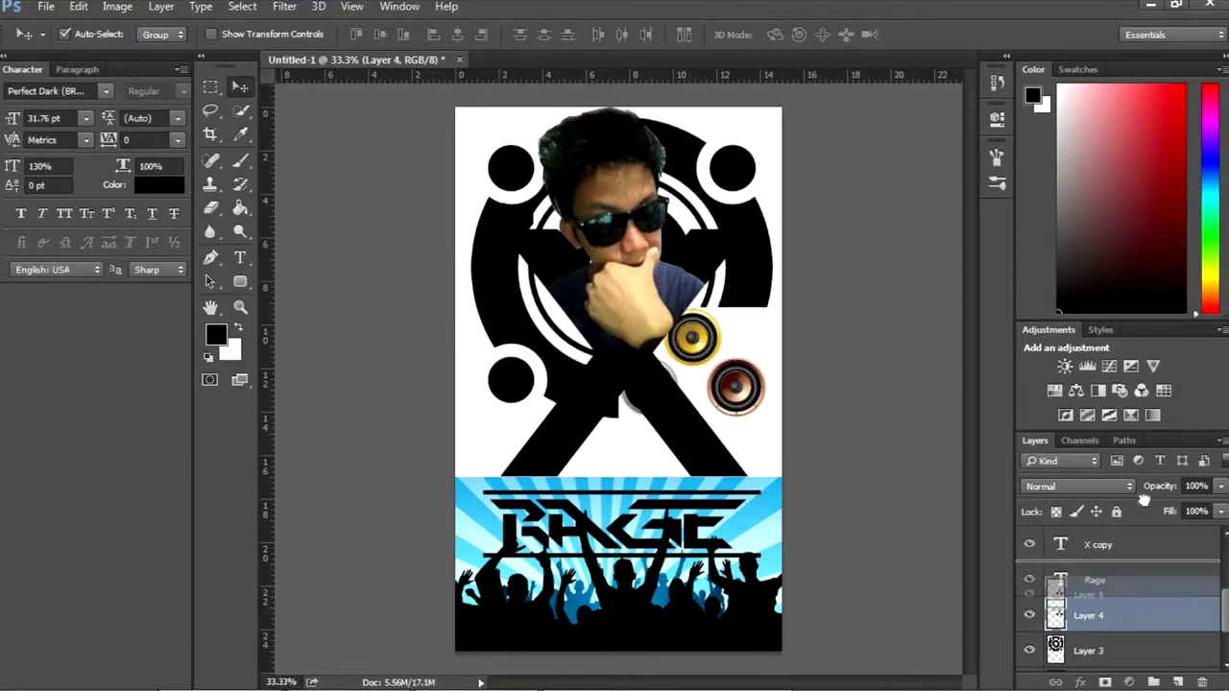
drag(1088, 615, 1139, 545)
drag(768, 365, 662, 384)
scroll(662, 384, up, 3)
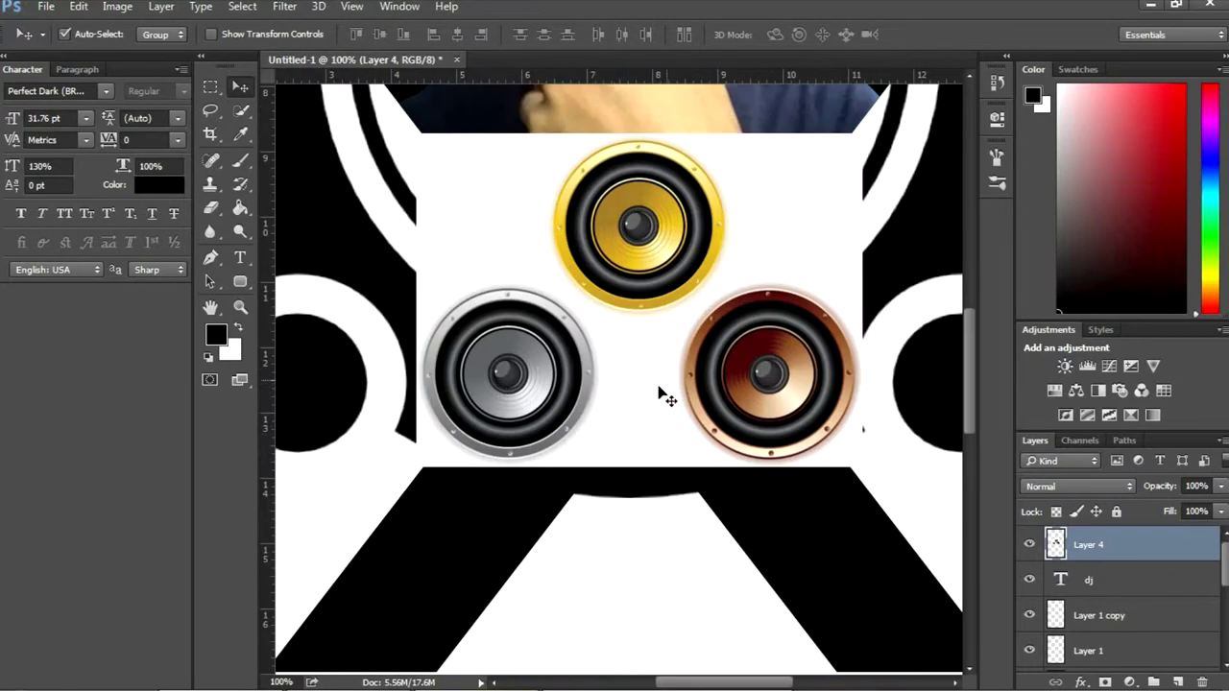
Trace the silver speaker with the Pen tool, cut it to its own layer, and move it down-left
key(p)
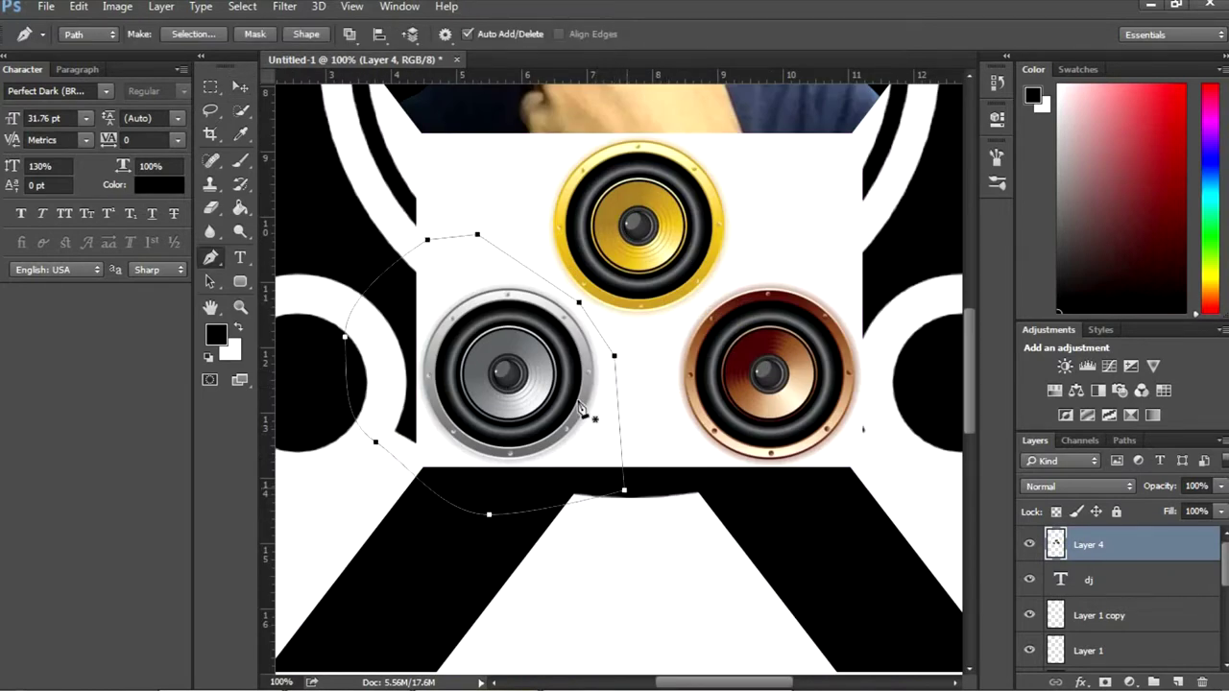
right_click(581, 411)
click(644, 84)
key(Return)
key(m)
right_click(513, 384)
click(583, 188)
key(v)
drag(509, 374, 442, 427)
Trace the brown speaker, cut it to its own layer, and move it down-right
key(p)
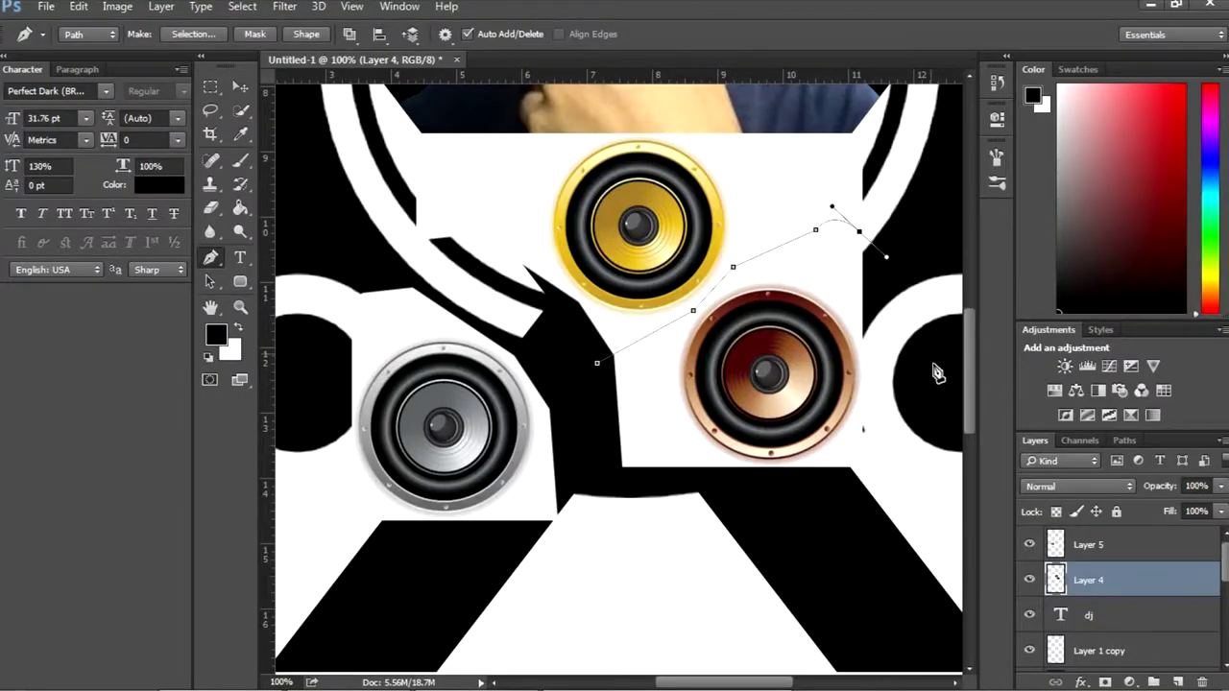
right_click(647, 392)
click(696, 96)
key(Return)
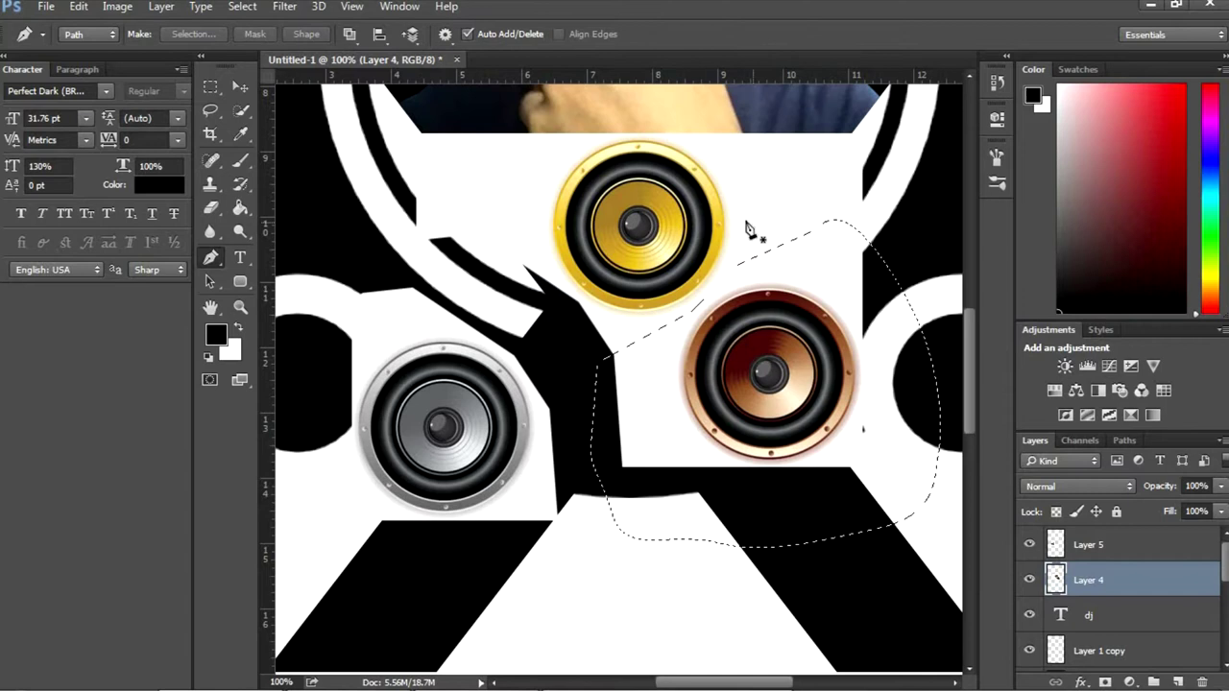
key(v)
key(m)
right_click(884, 346)
click(873, 164)
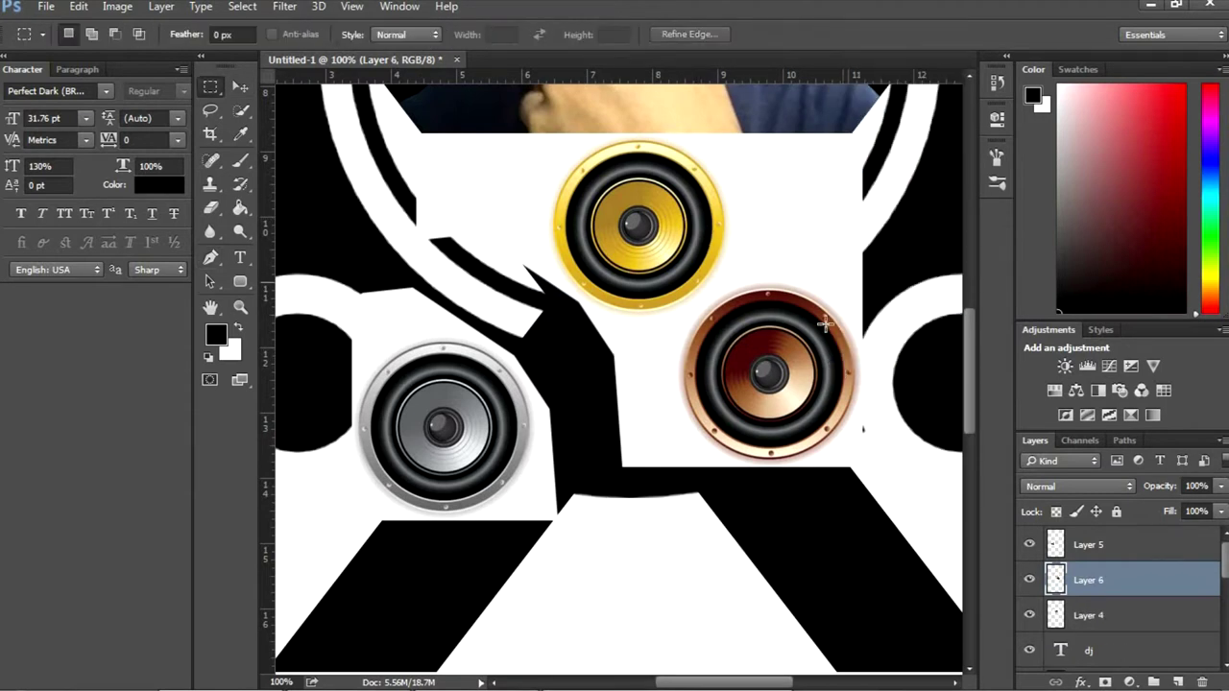
key(v)
drag(842, 279, 841, 368)
Magic Eraser the white backgrounds around the brown, gold and remaining speakers
click(212, 201)
click(279, 249)
click(822, 356)
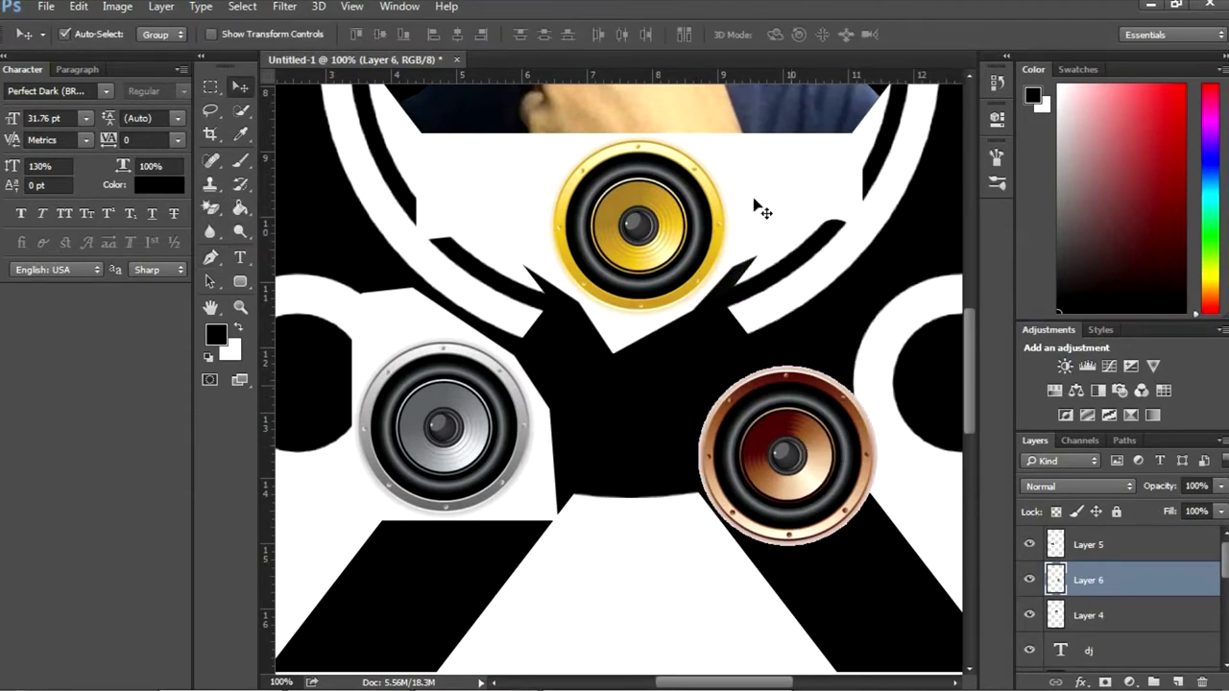
click(691, 317)
key(v)
key(ctrl+minus)
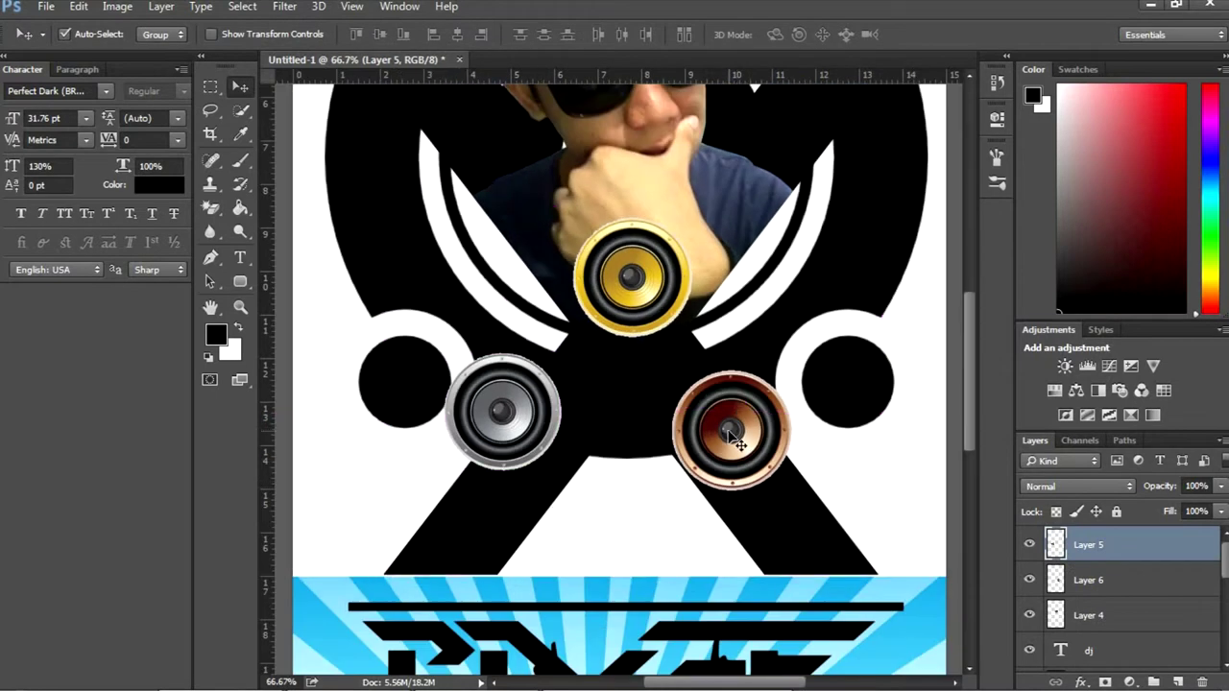
Move and shrink the brown and silver speakers into the emblem's right and left circles
drag(702, 440, 851, 392)
click(914, 453)
drag(914, 453, 891, 427)
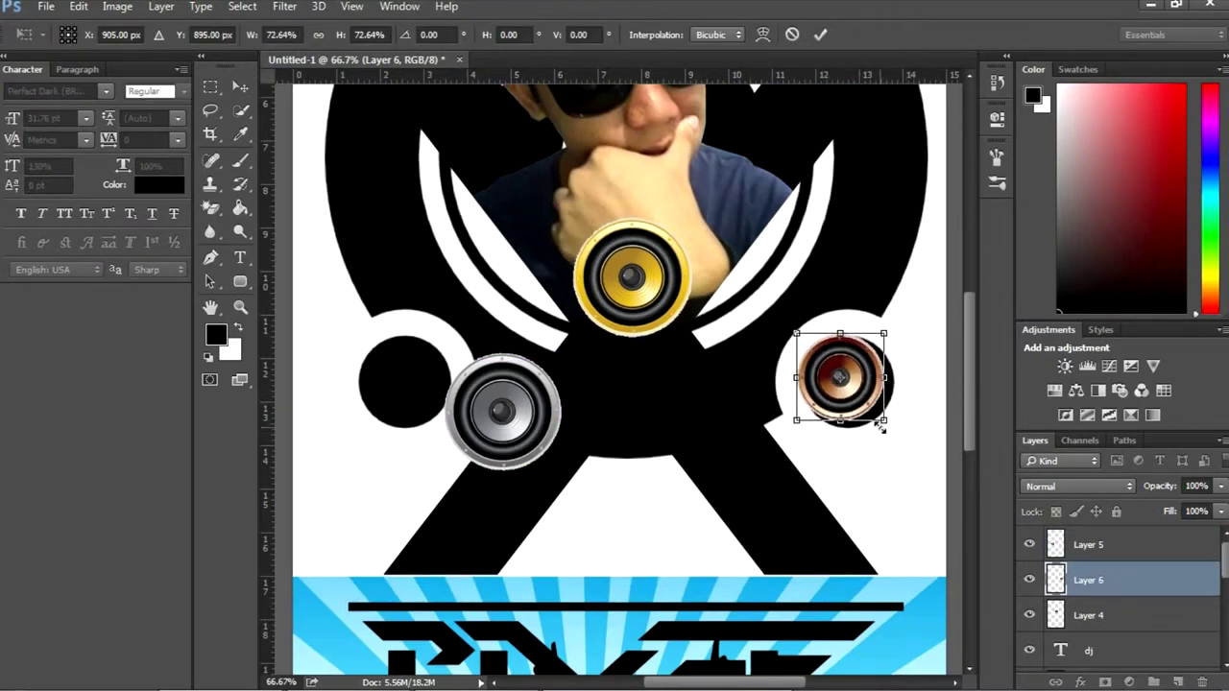
key(Return)
drag(506, 413, 430, 384)
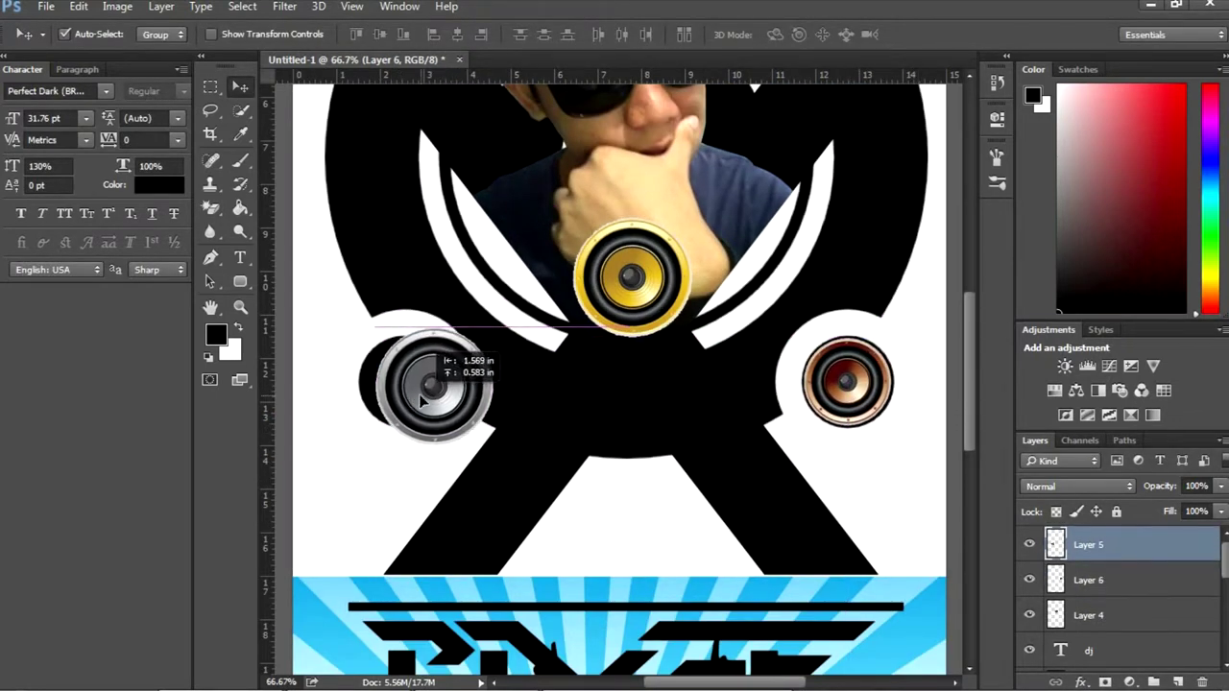
key(ctrl+t)
mouse_move(493, 432)
mouse_down()
mouse_move(449, 422)
mouse_move(447, 446)
mouse_up()
key(Return)
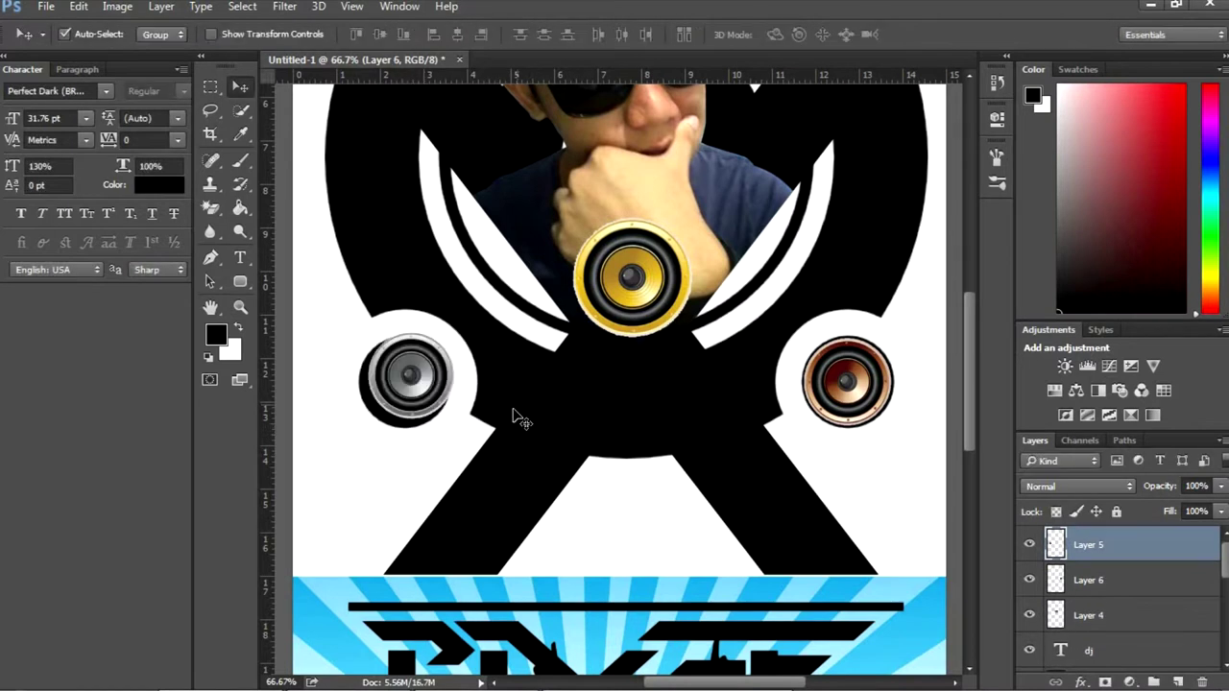
Fit the gold speaker into the top-left circle and add a green-hued copy at top right
mouse_move(630, 278)
mouse_down()
mouse_move(519, 293)
mouse_move(515, 245)
mouse_move(470, 225)
mouse_move(644, 192)
mouse_move(867, 178)
mouse_up()
key(ctrl+t)
key(Return)
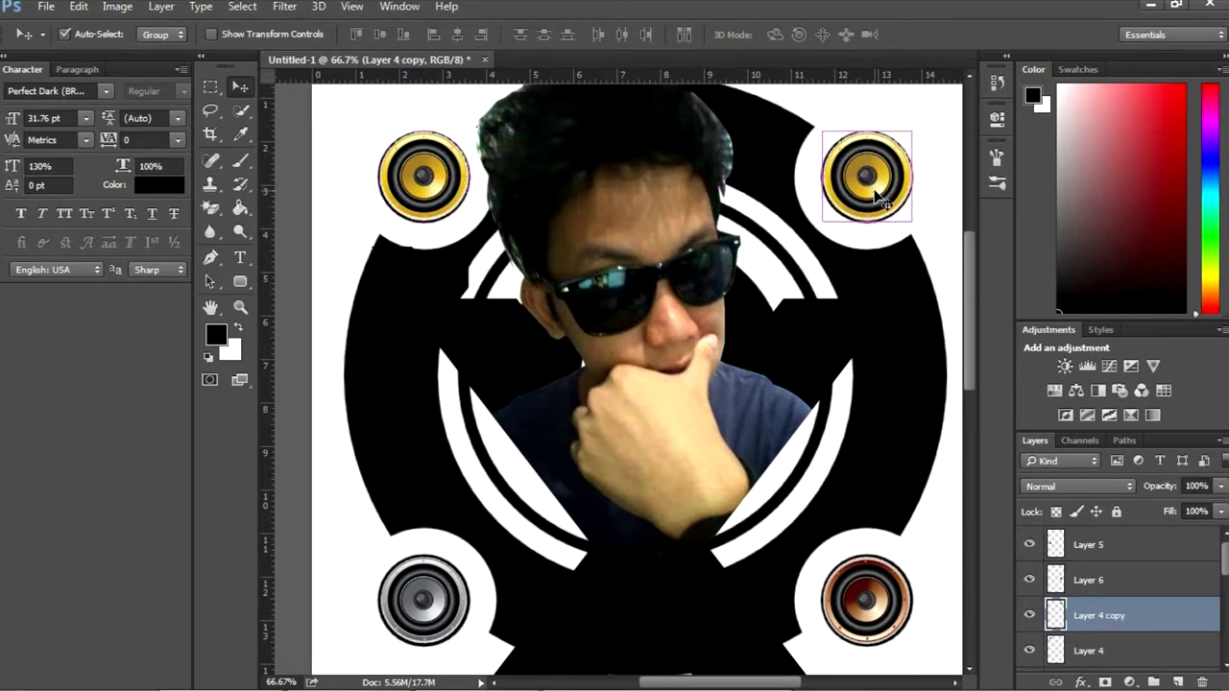
key(ctrl+u)
drag(985, 158, 832, 266)
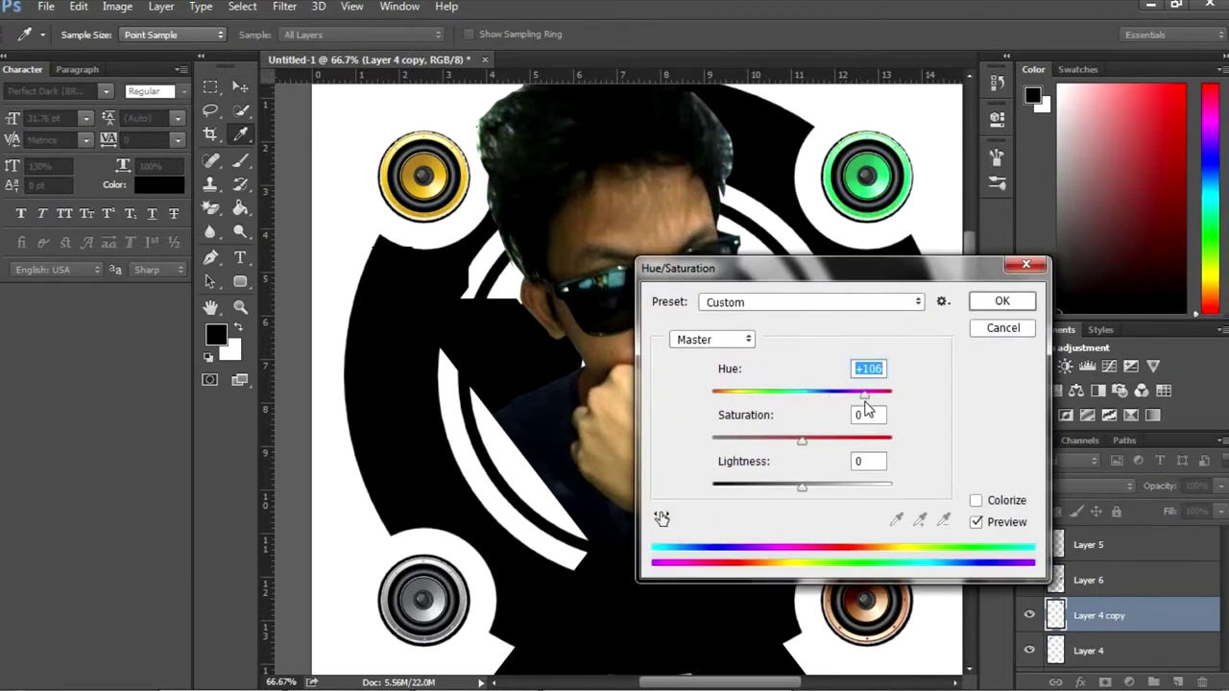
key(Return)
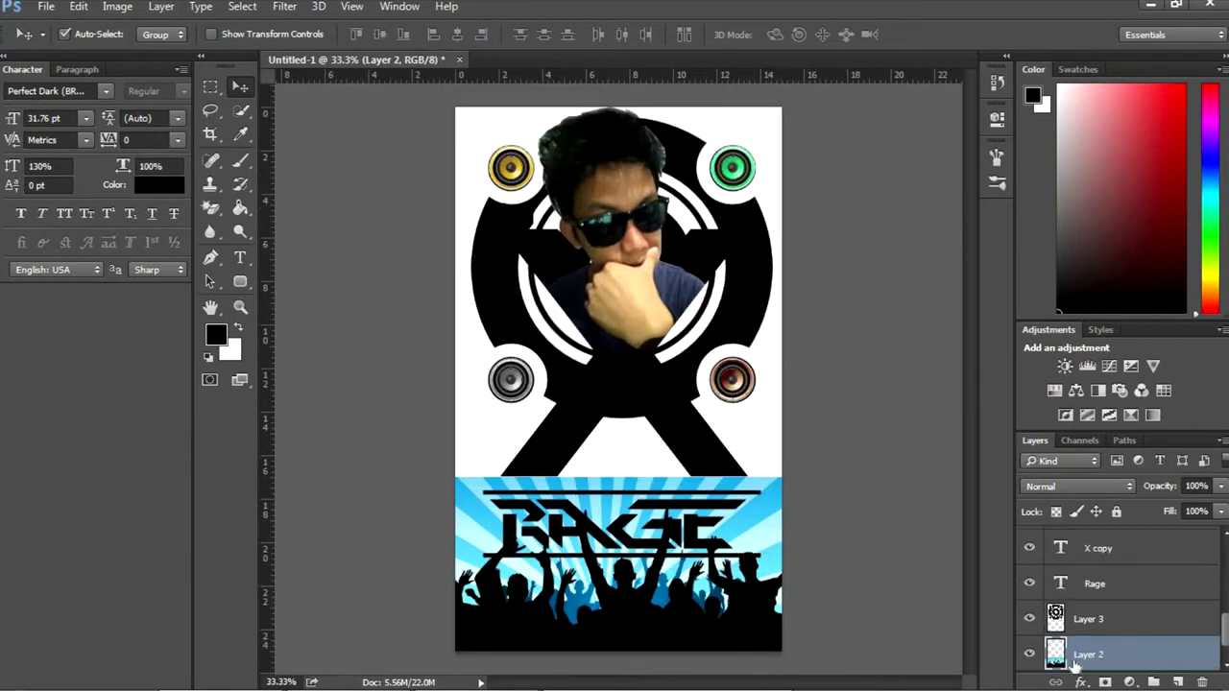
Raise the crowd layer, Magic Wand the black crowd silhouette, and copy it to a new layer
drag(1109, 531, 1103, 533)
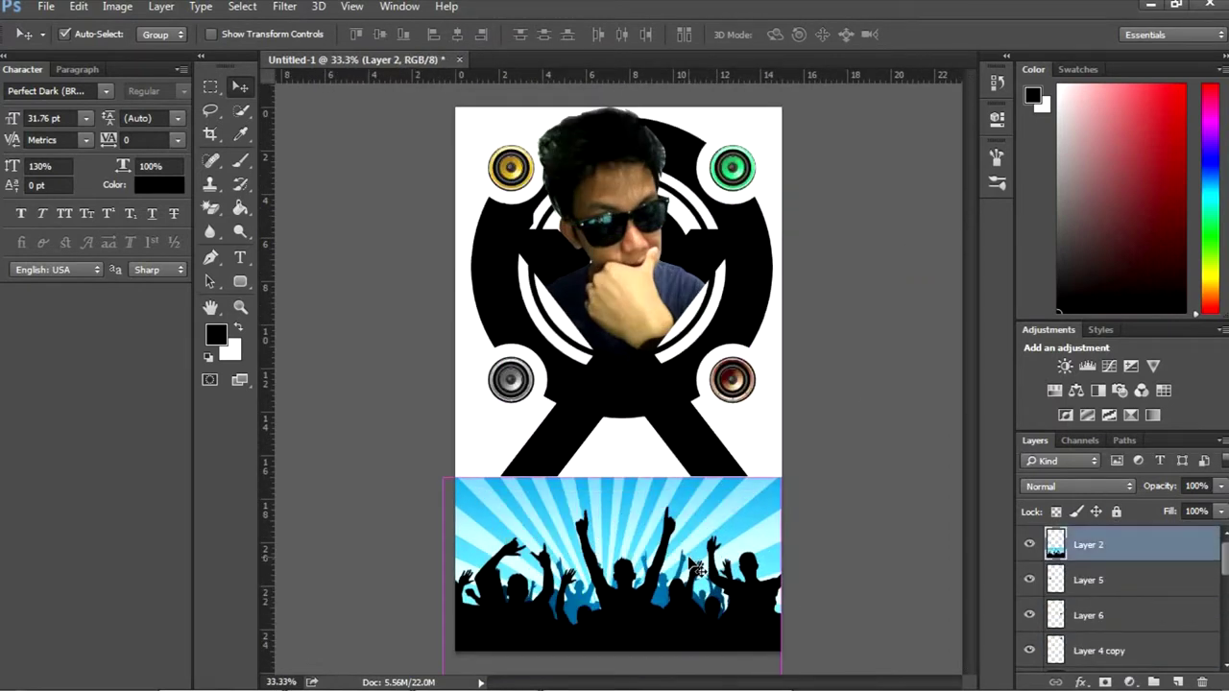
key(ctrl+1)
scroll(646, 404, down, 5)
key(w)
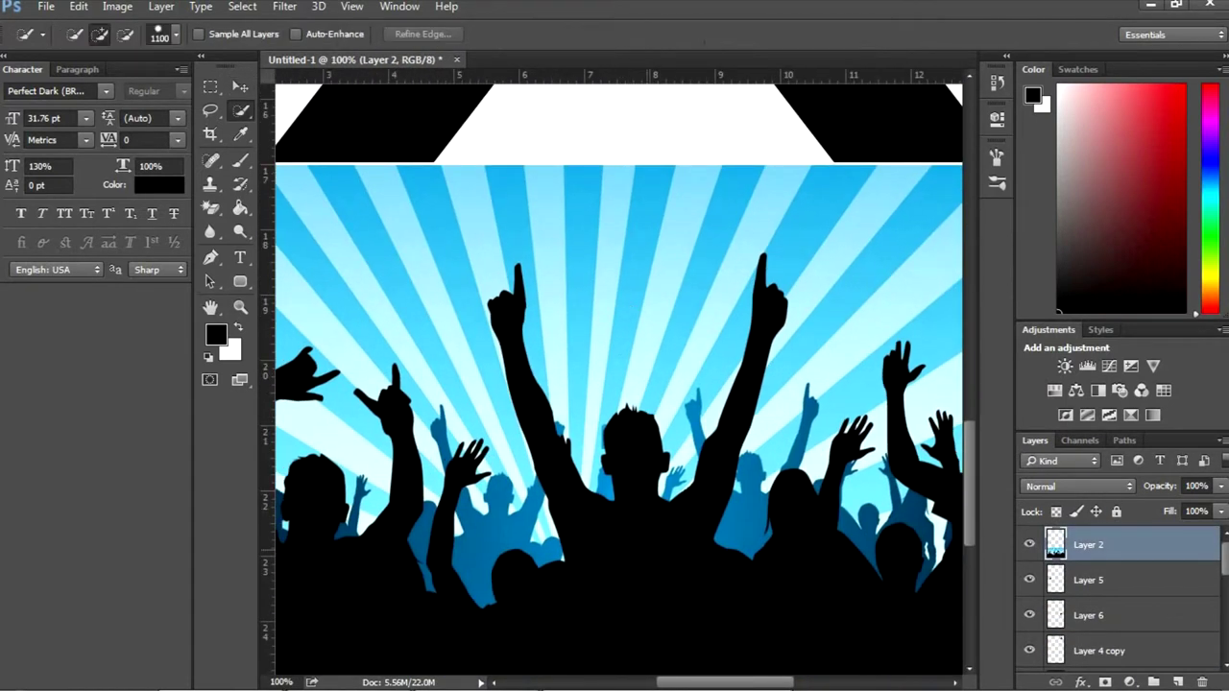
right_click(240, 110)
click(317, 129)
click(636, 552)
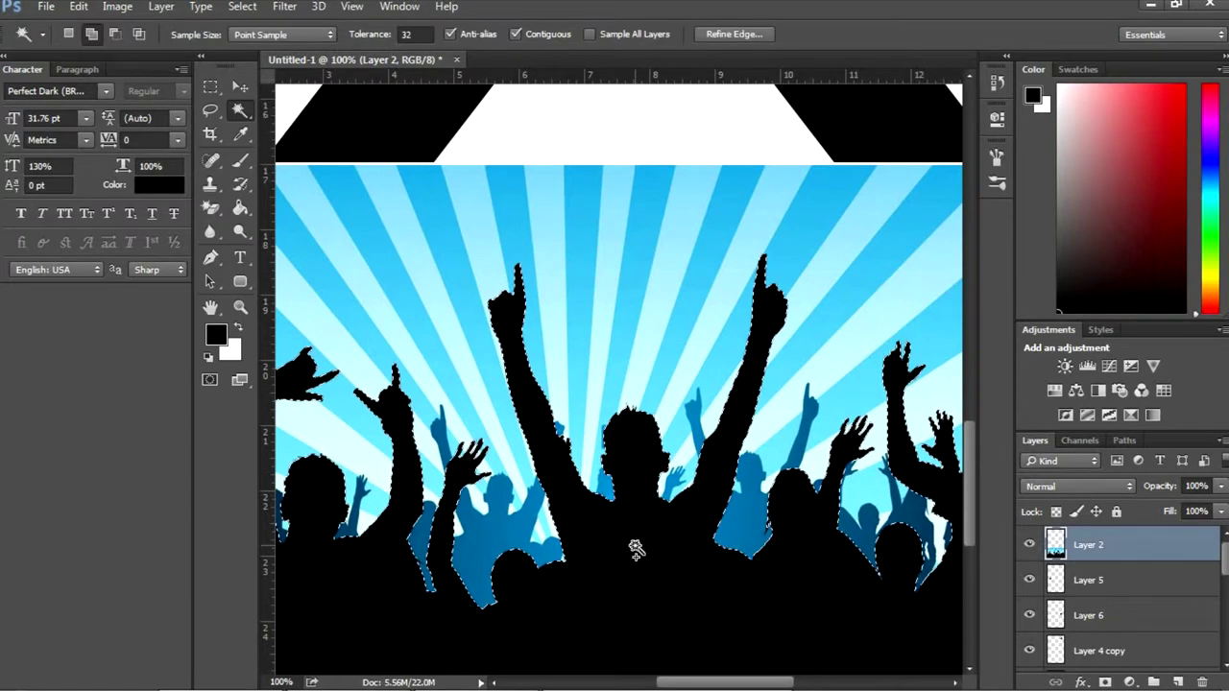
key(ctrl+j)
Copy the blue crowd silhouette to its own layer and delete the blue sunburst Layer 2
ctrl+click(488, 540)
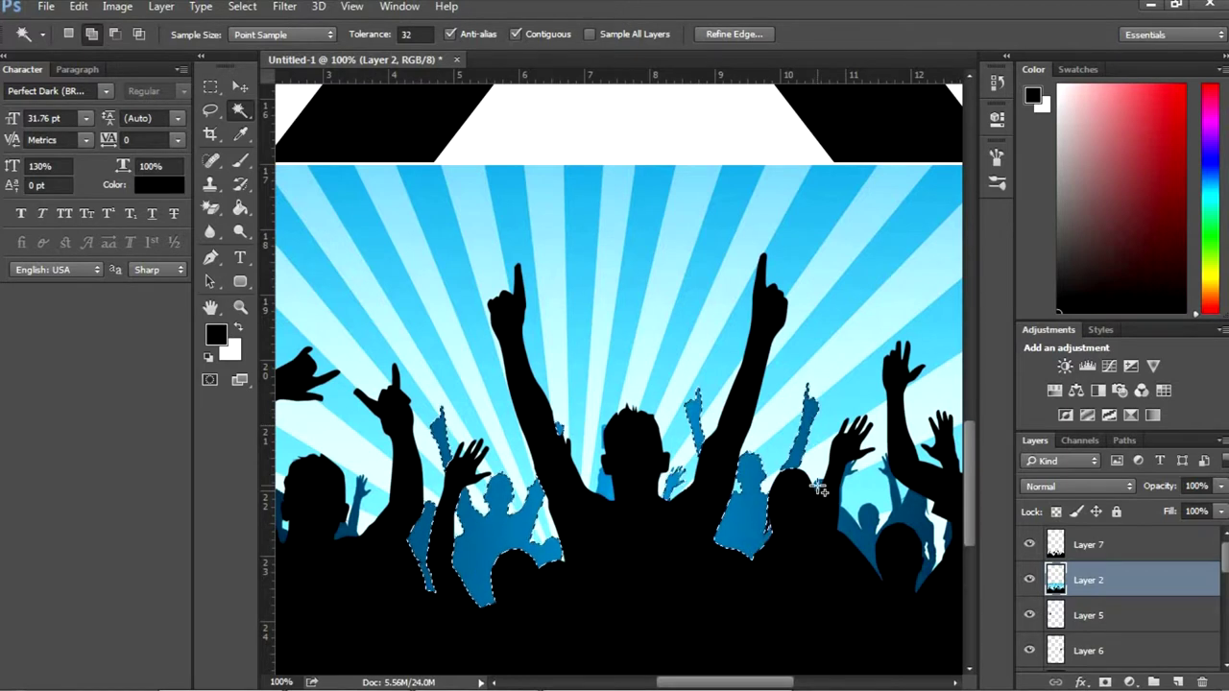
key(ctrl+d)
drag(365, 573, 617, 549)
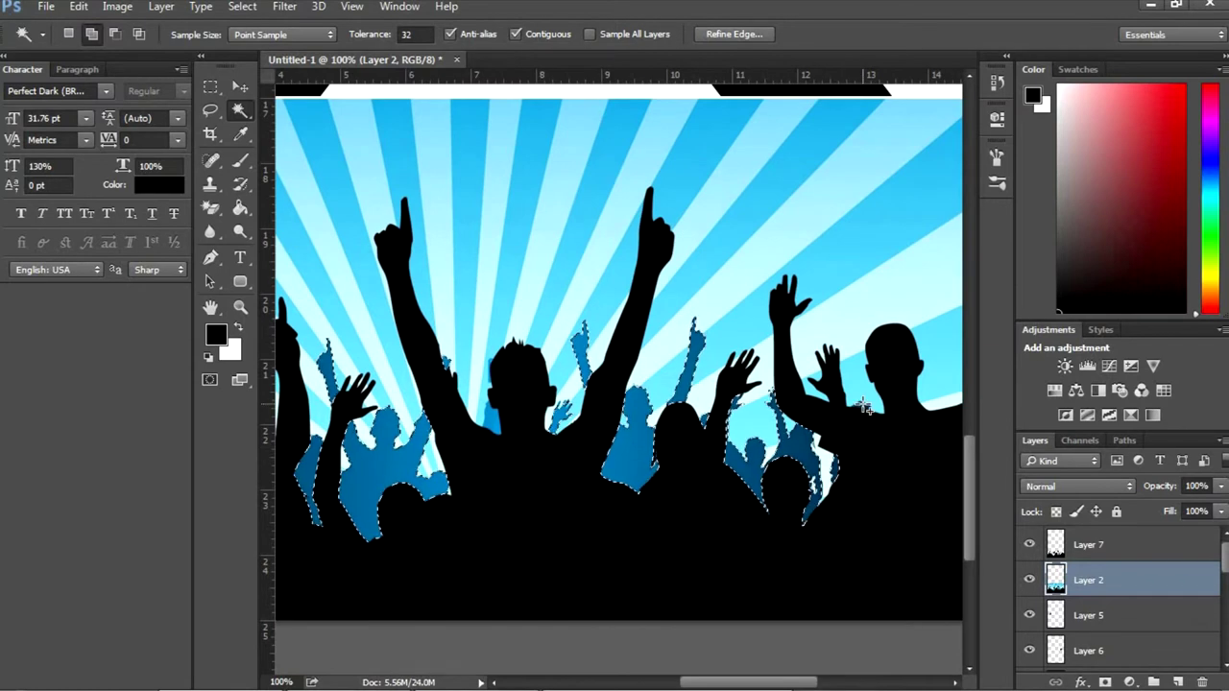
key(v)
key(ctrl+j)
mouse_move(605, 613)
mouse_down()
mouse_move(614, 533)
mouse_move(654, 620)
mouse_up()
shift+click(1087, 651)
Send the selected silver and brown speaker layers to the back of the layer stack
scroll(1135, 582, down, 2)
scroll(1134, 581, down, 3)
key(ctrl+shift+bracketleft)
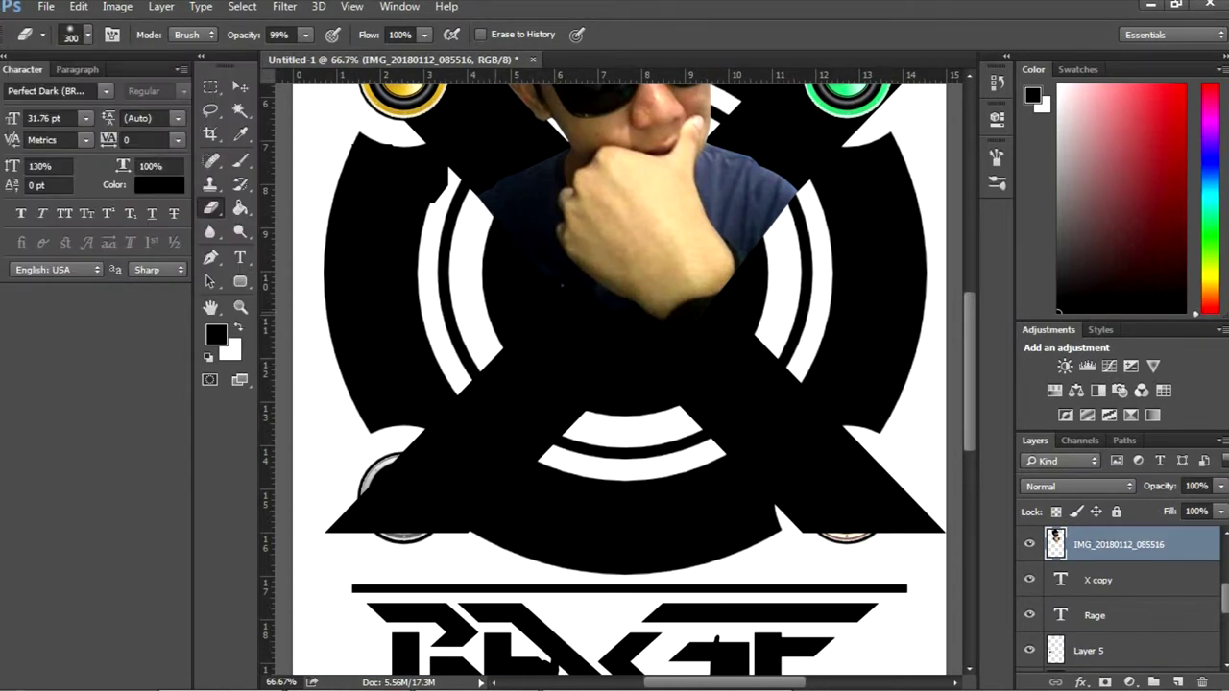
key(v)
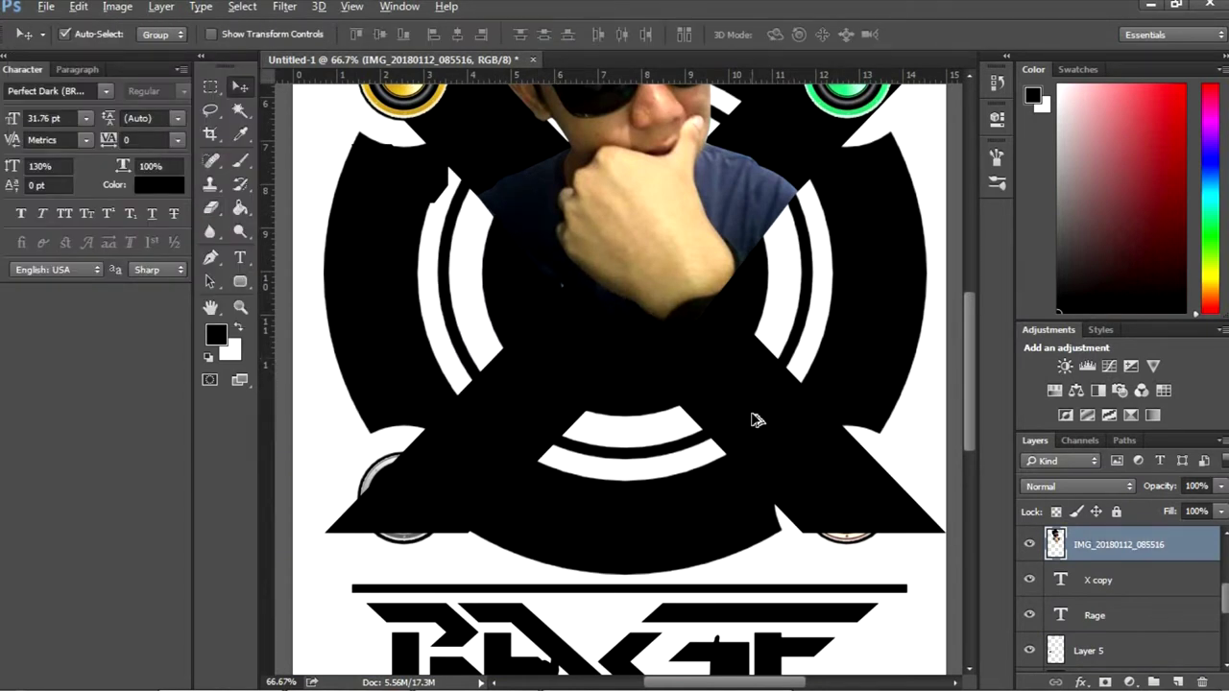
key(ctrl+minus)
key(ctrl+minus)
key(ctrl+minus)
key(ctrl+plus)
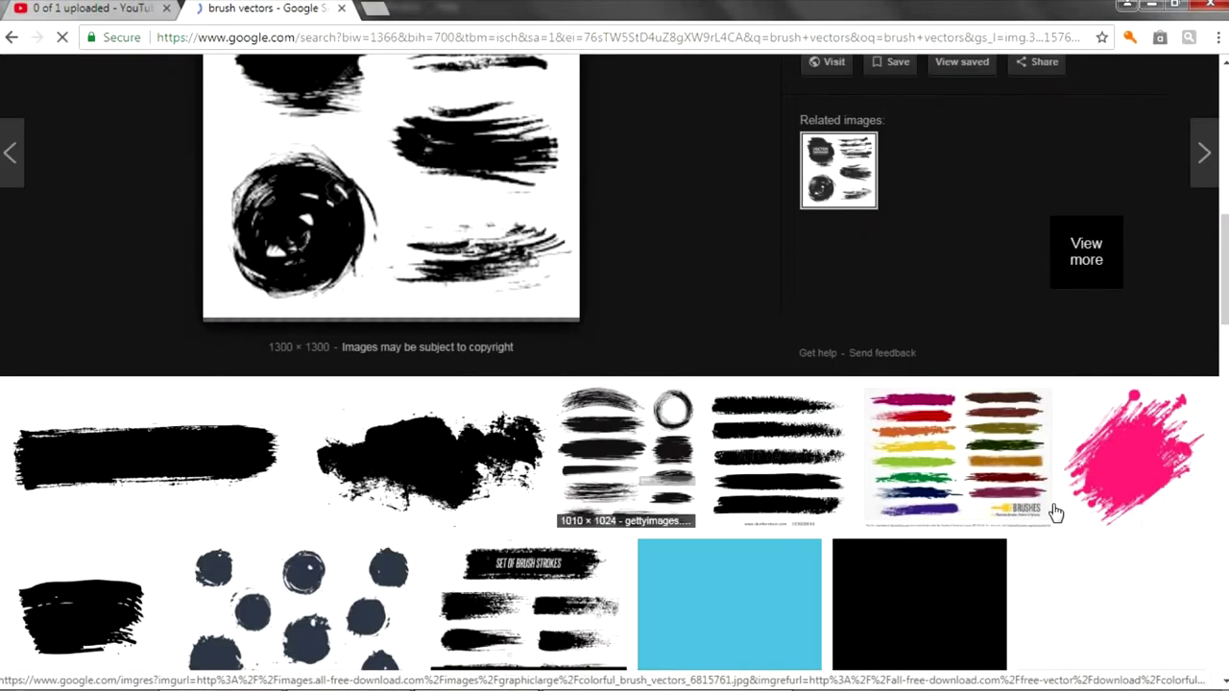
Copy the pink ink brush image from Google Images and paste it as Layer 9
click(1050, 510)
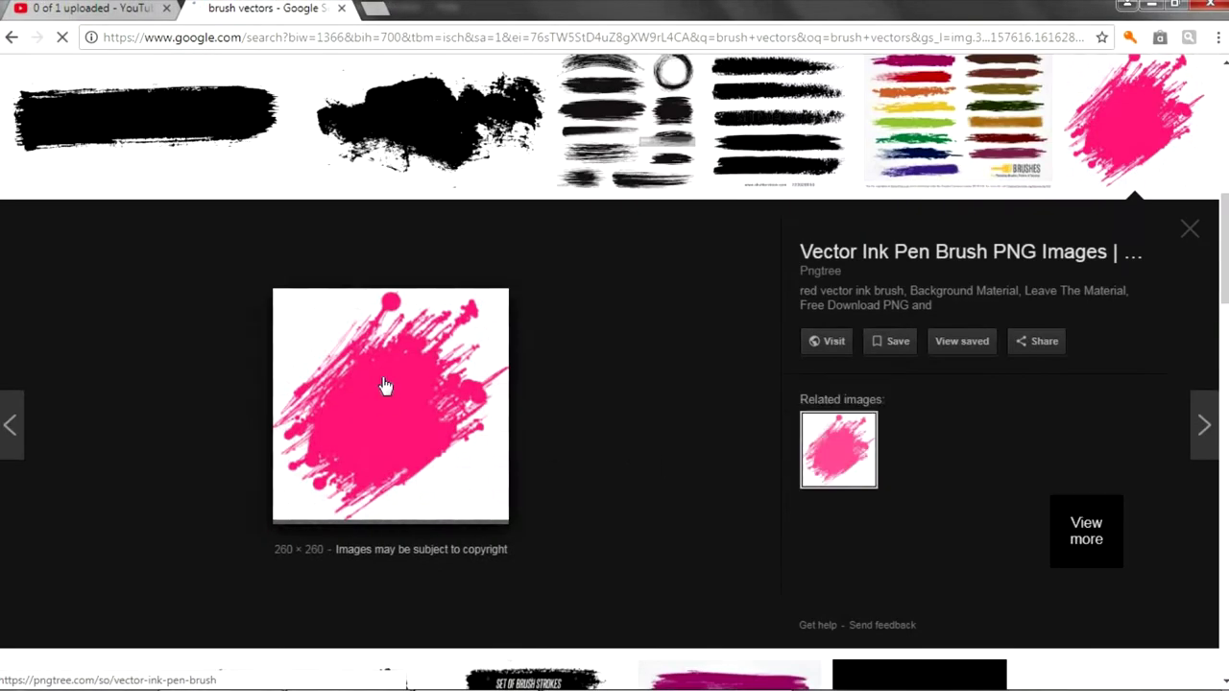
right_click(384, 386)
click(461, 562)
key(ctrl+v)
key(ctrl+t)
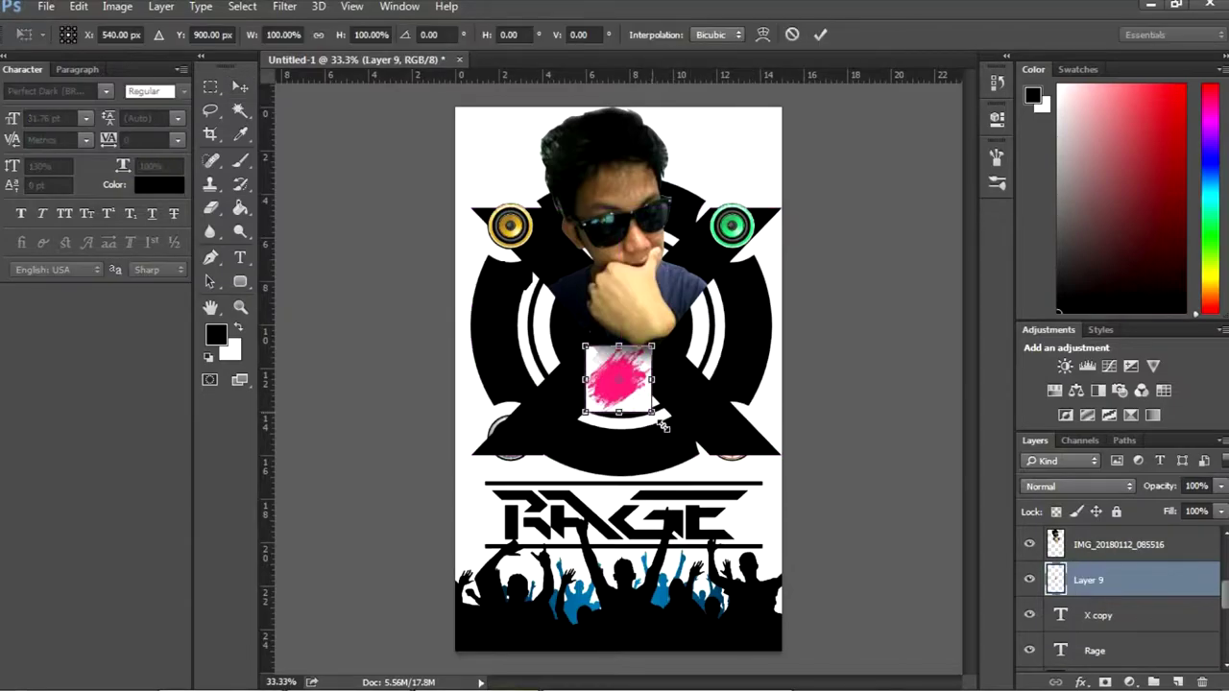
Stretch the pink brush over the whole poster, lower it, and Magic Eraser its white
drag(663, 426, 908, 641)
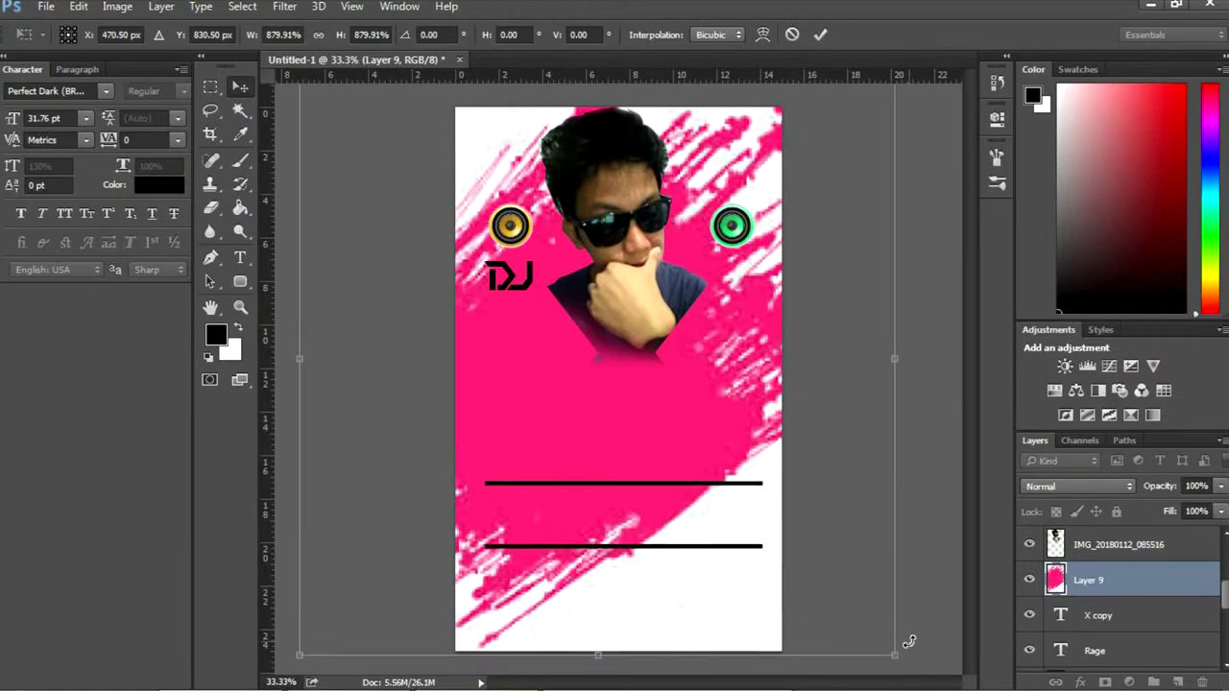
key(Return)
drag(796, 384, 776, 471)
key(e)
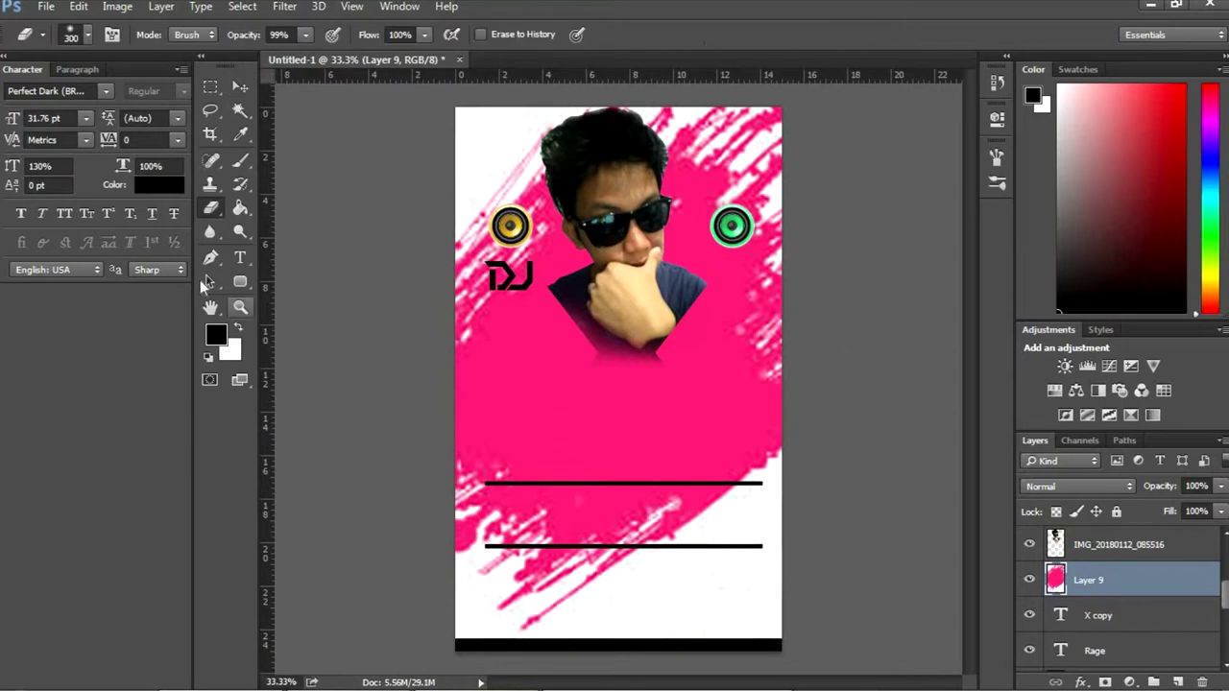
key(shift+e)
key(shift+e)
click(693, 509)
key(v)
Move Layer 9 beneath X copy, erase leftover white on Layer 3, and hide the speakers group
scroll(1094, 681, down, 2)
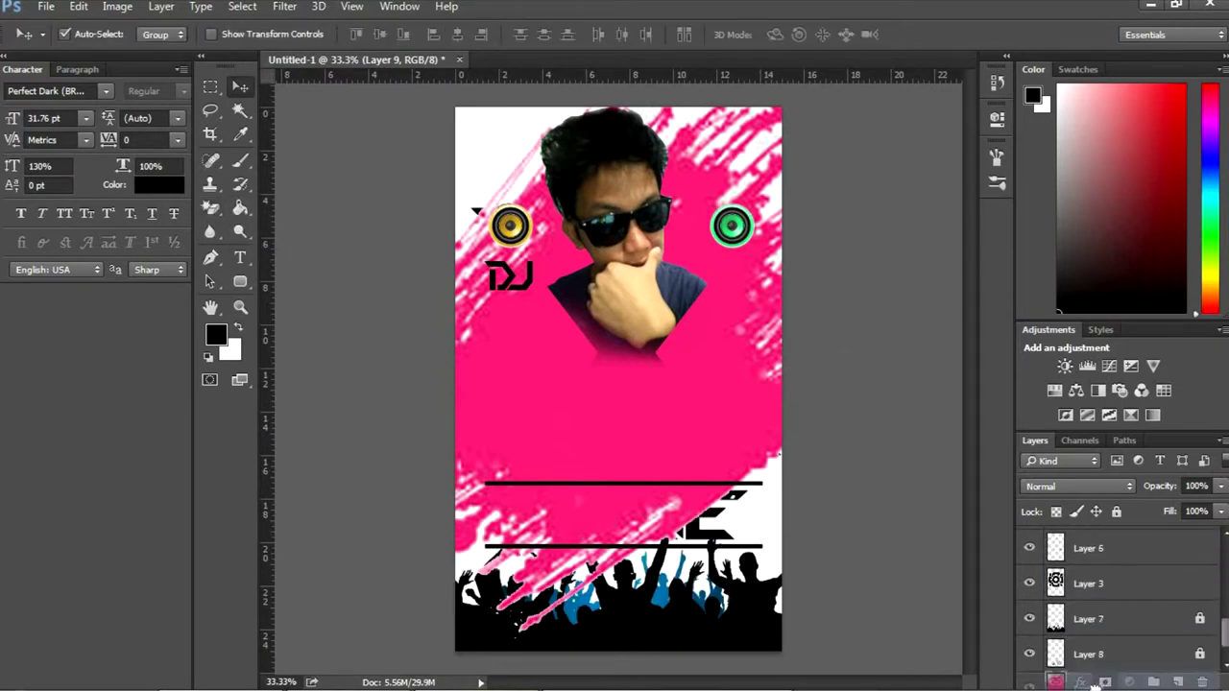
drag(1094, 682, 1085, 643)
click(766, 260)
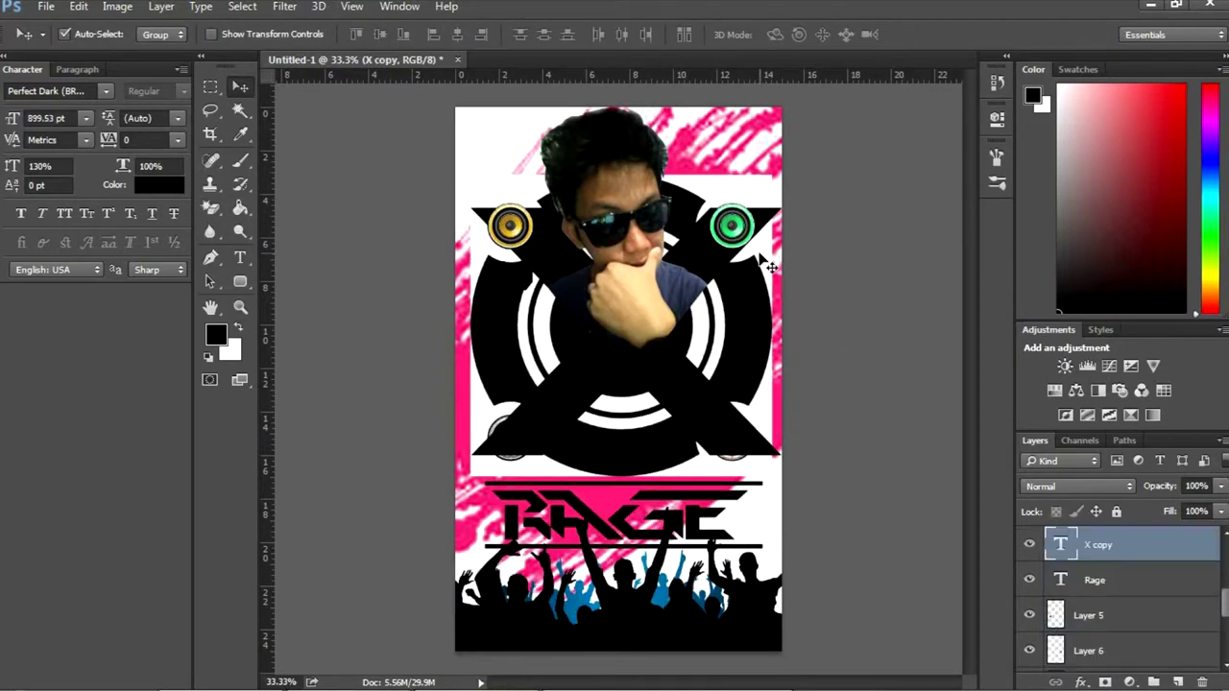
click(754, 194)
key(e)
click(780, 279)
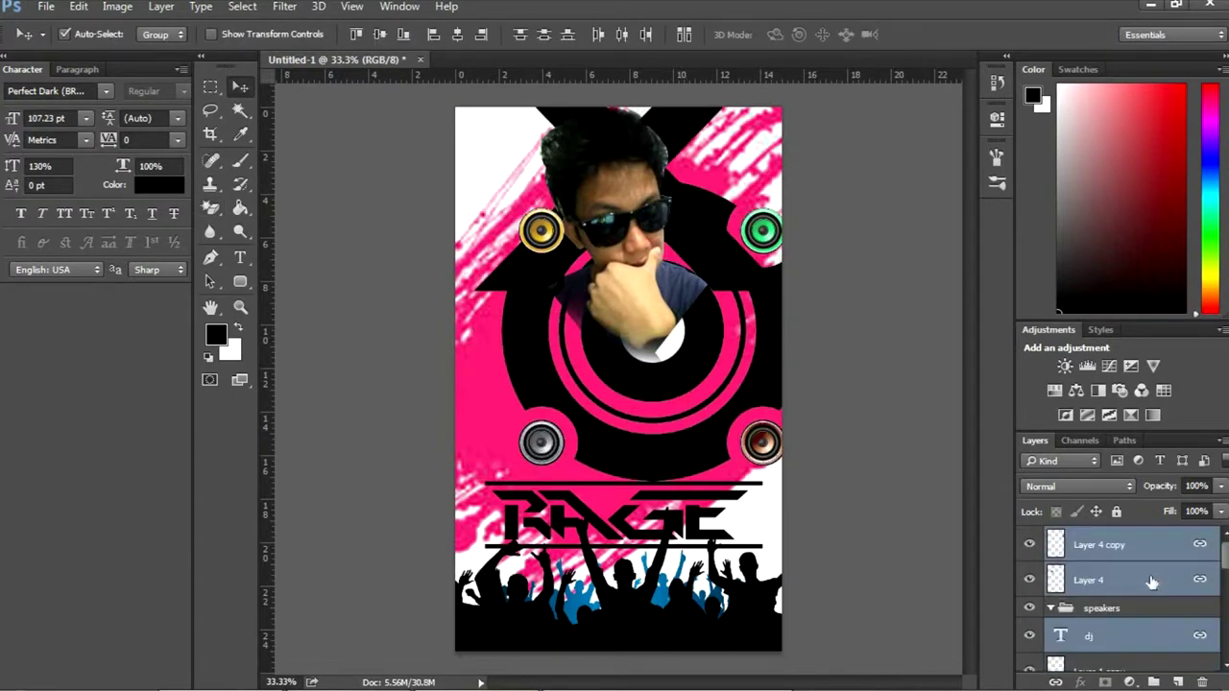
click(1028, 538)
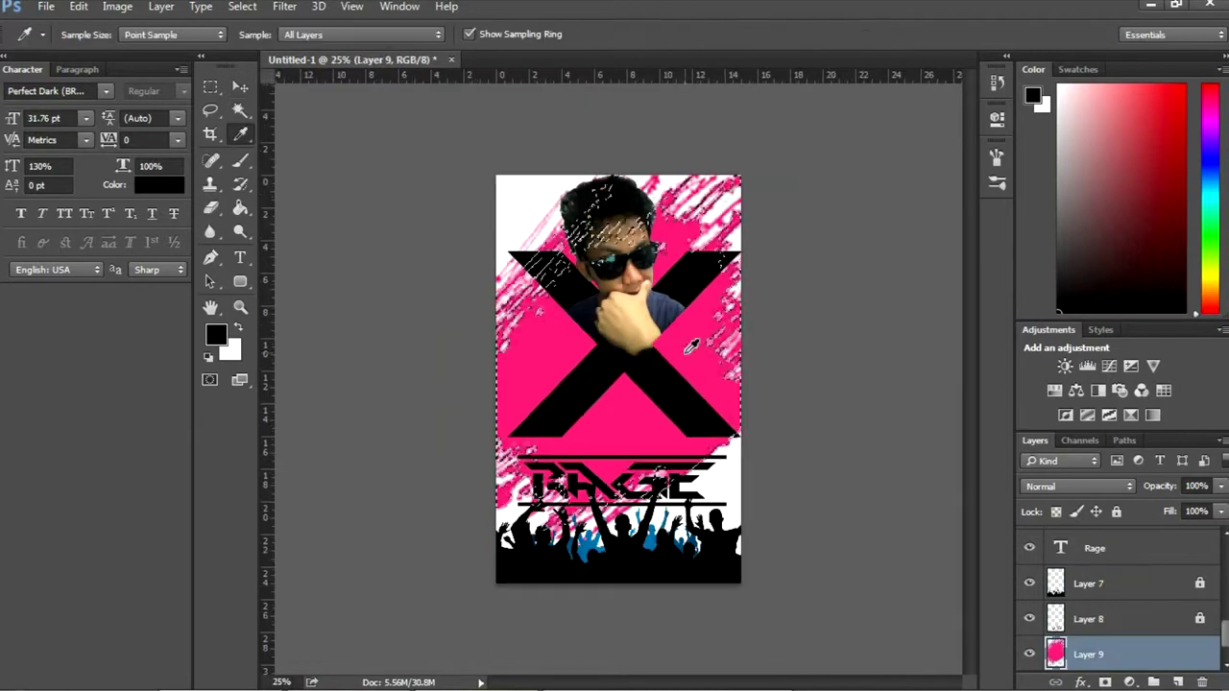
Paint a yellow wash over the pink backdrop with a 1400 px soft brush
click(215, 334)
click(897, 538)
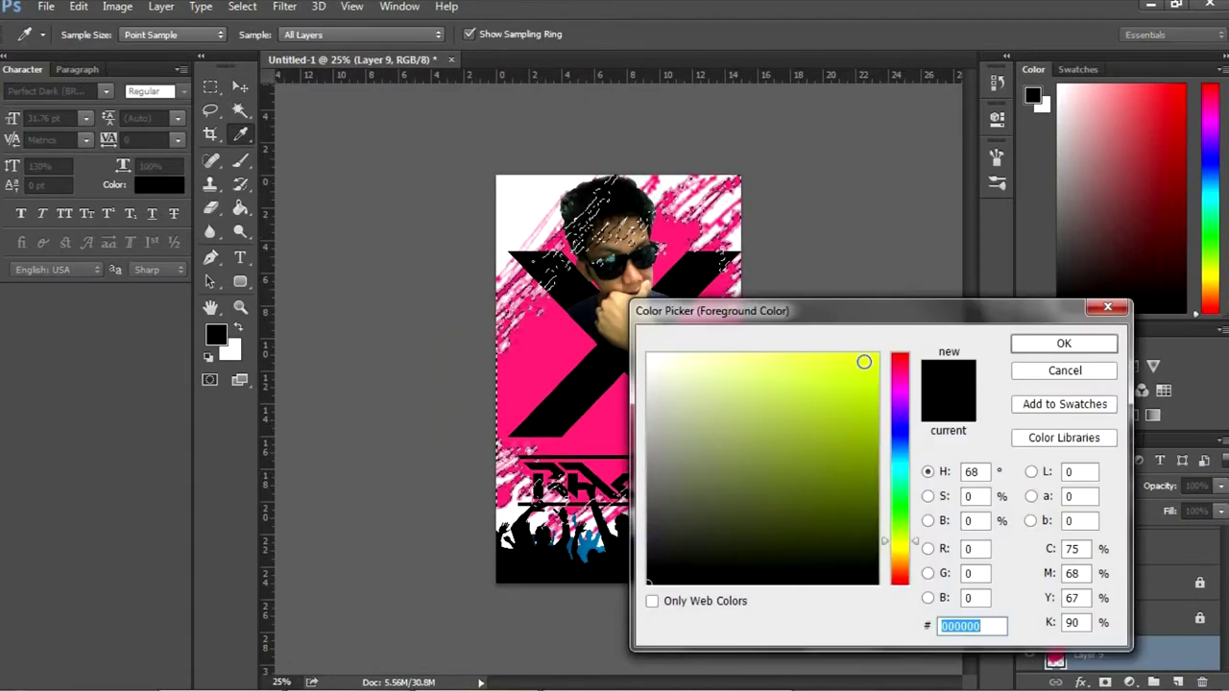
click(1040, 343)
key(b)
key(bracketright)
key(bracketright)
key(bracketright)
click(626, 375)
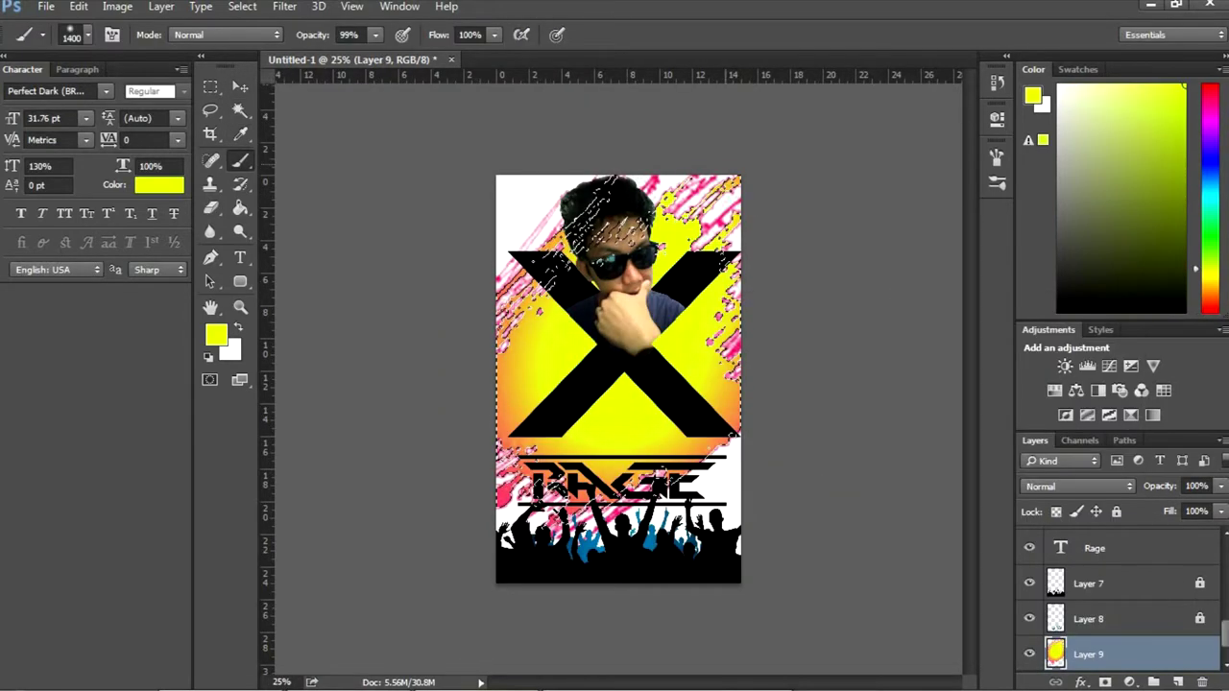
click(538, 355)
Switch the foreground to orange and brush it onto both sides of the X
click(217, 336)
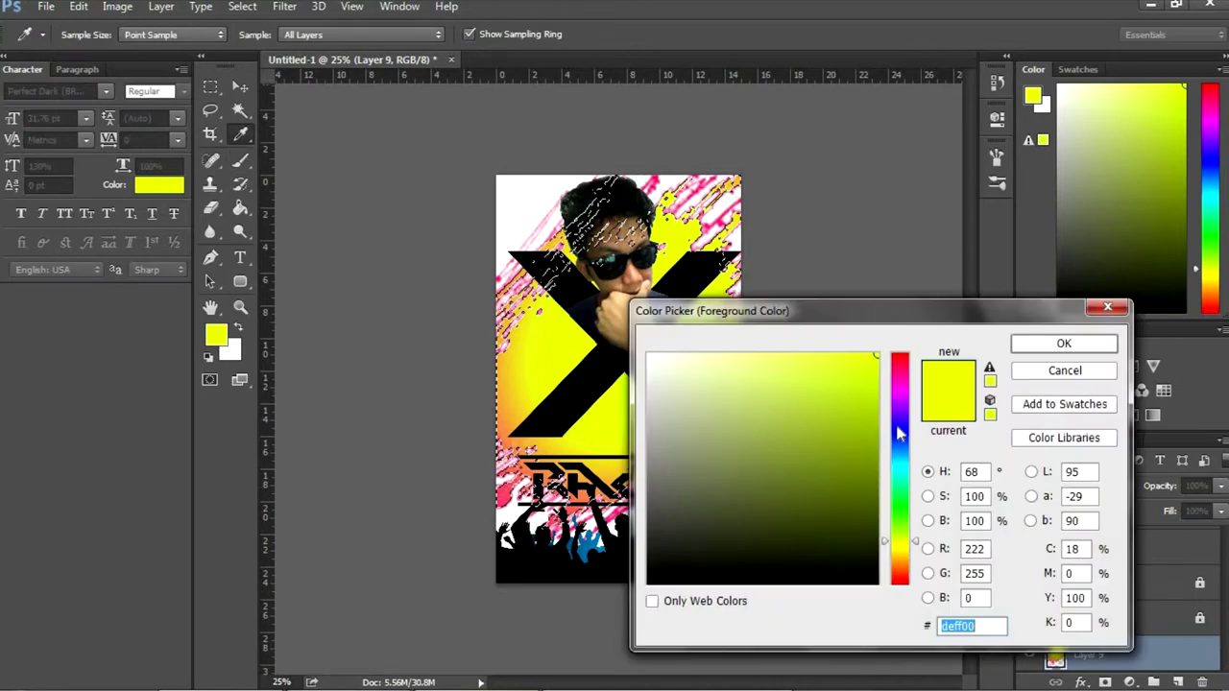
click(899, 395)
click(903, 553)
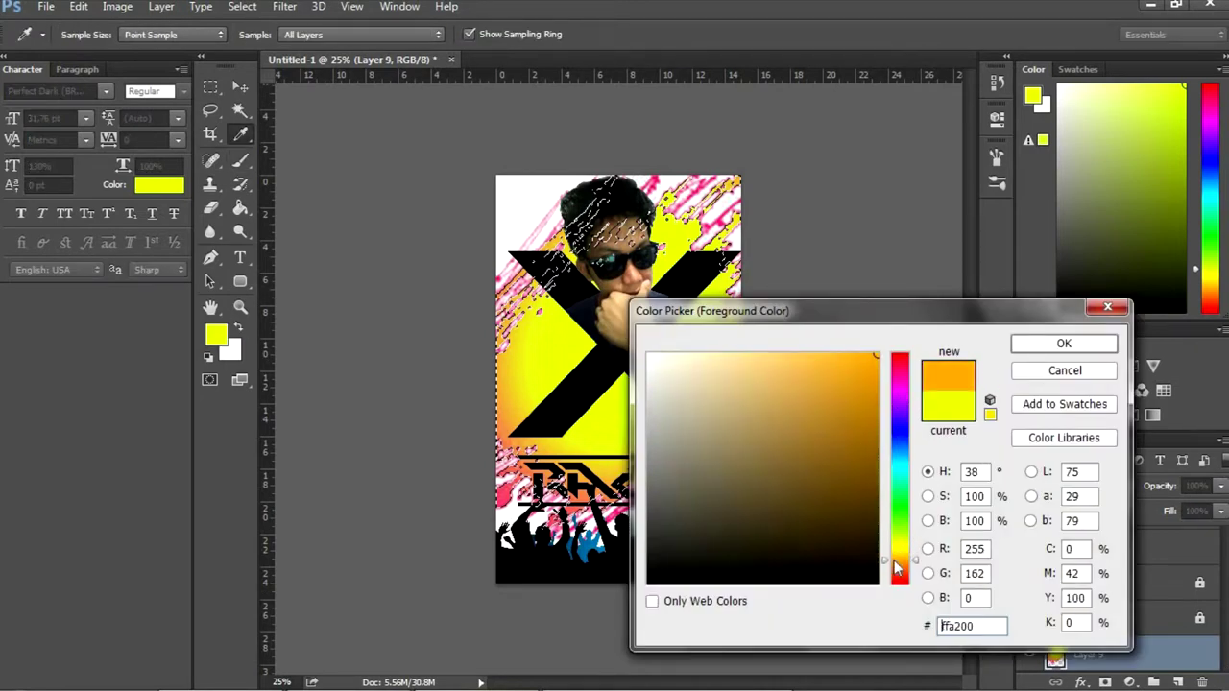
drag(896, 570, 896, 575)
key(Return)
click(534, 332)
click(696, 336)
Paste the black brush-stroke circle image from Chrome as Layer 1 and position it
key(ctrl+d)
key(v)
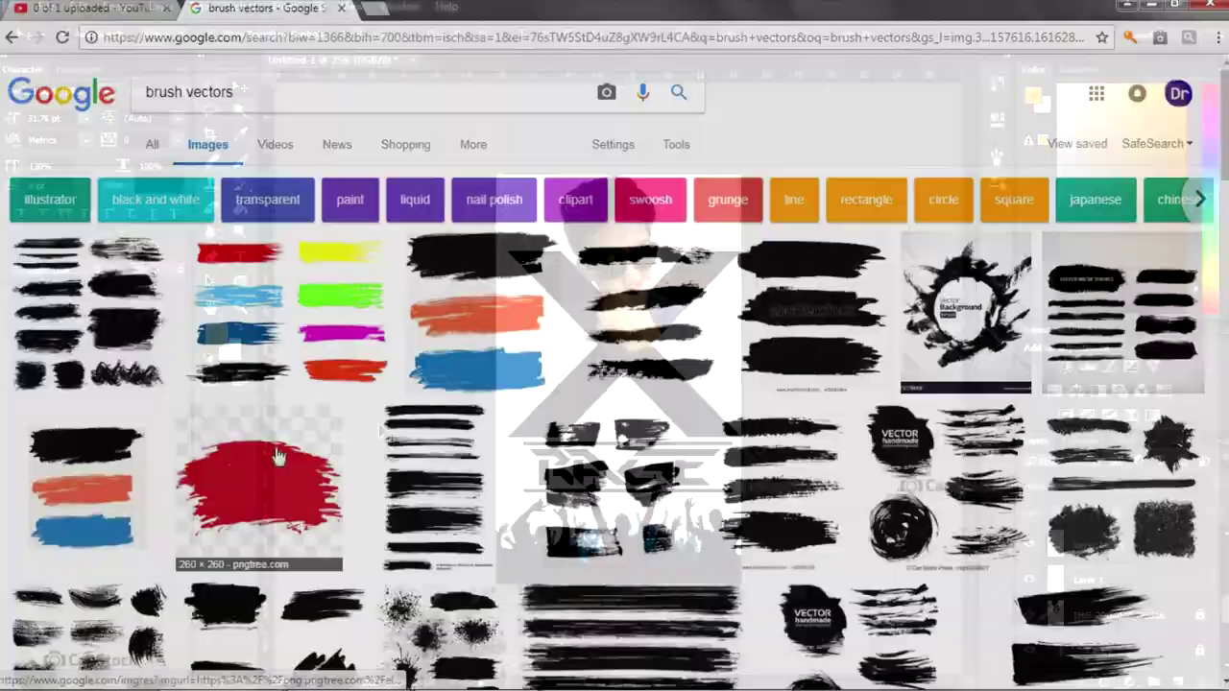
right_click(390, 444)
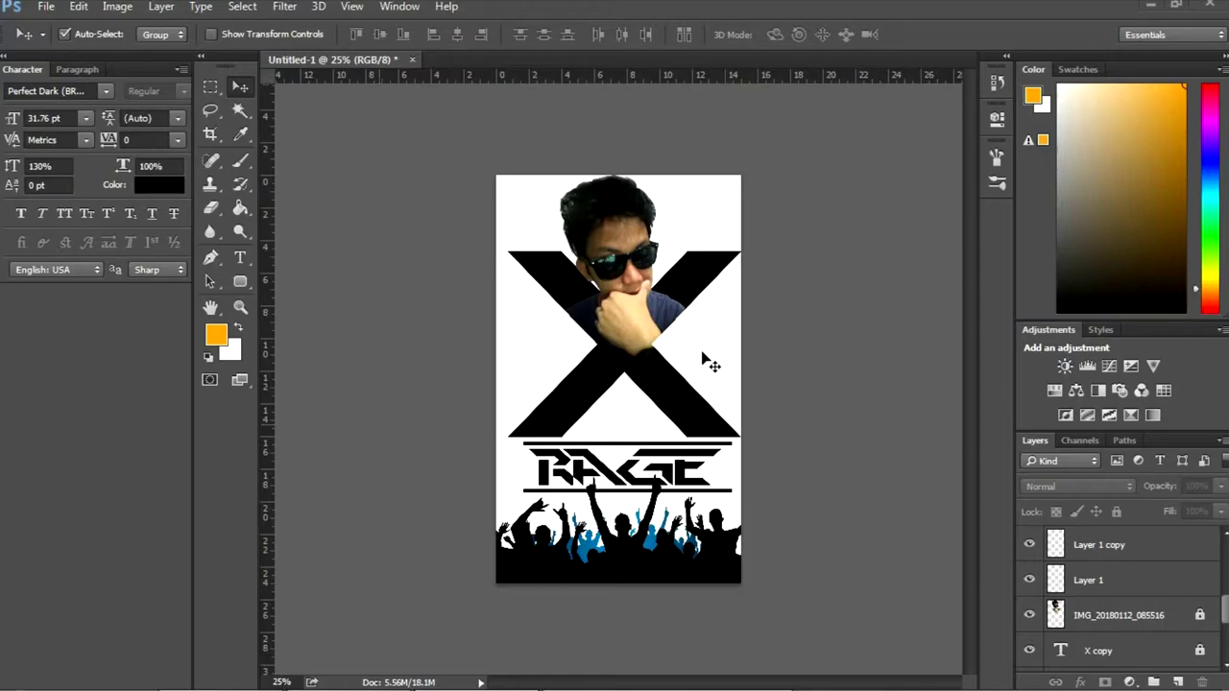
key(ctrl+v)
drag(628, 481, 679, 329)
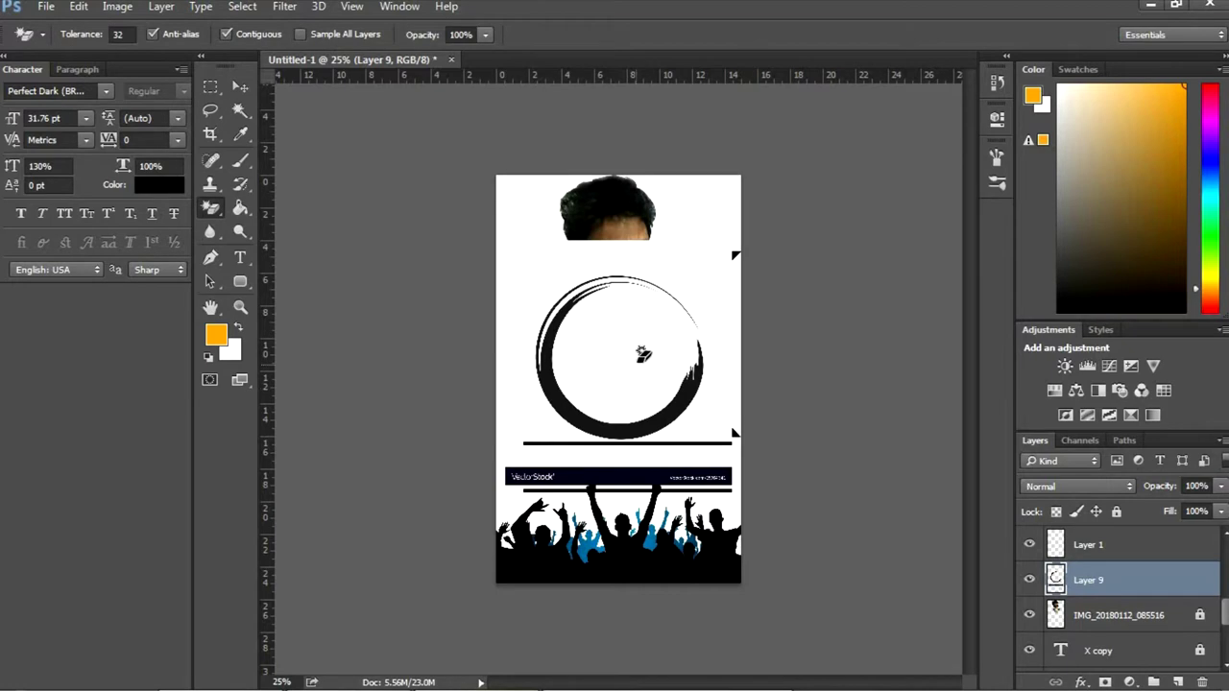
Move the brush circle up to uncover RAGE and enlarge it around the X
drag(705, 386, 705, 331)
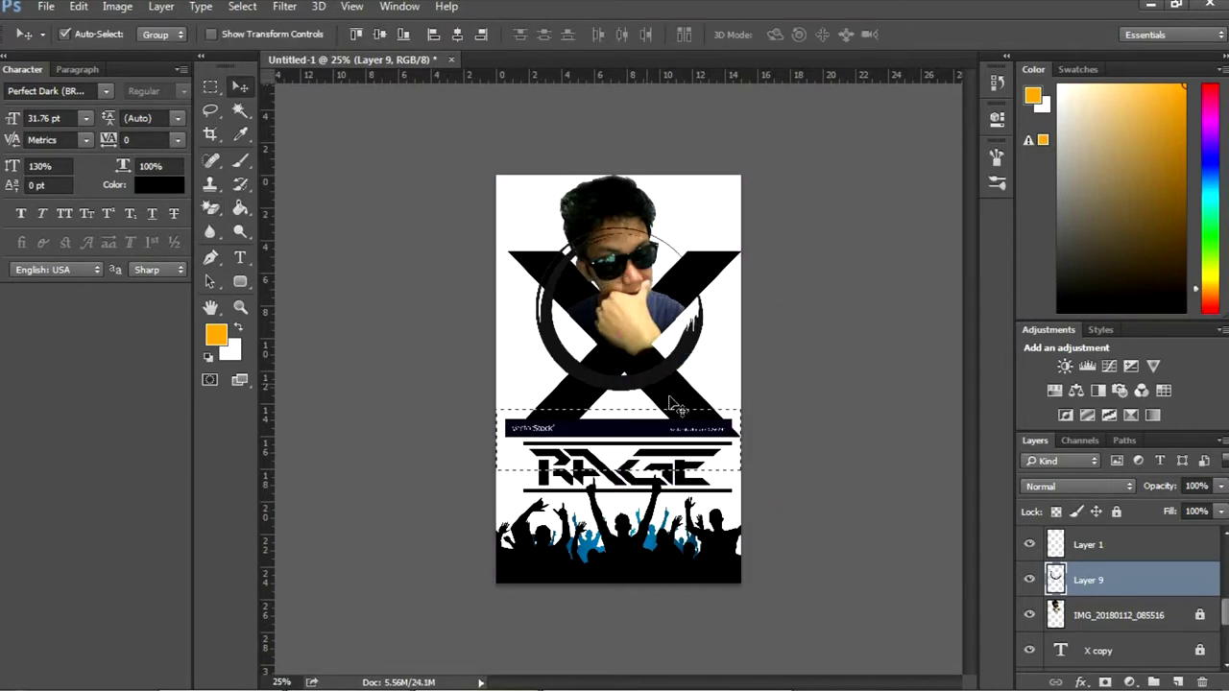
key(ctrl+t)
drag(706, 389, 817, 480)
key(Return)
Flood-fill a new full-canvas layer with yellow-green using the Paint Bucket
key(ctrl+a)
click(216, 334)
click(852, 348)
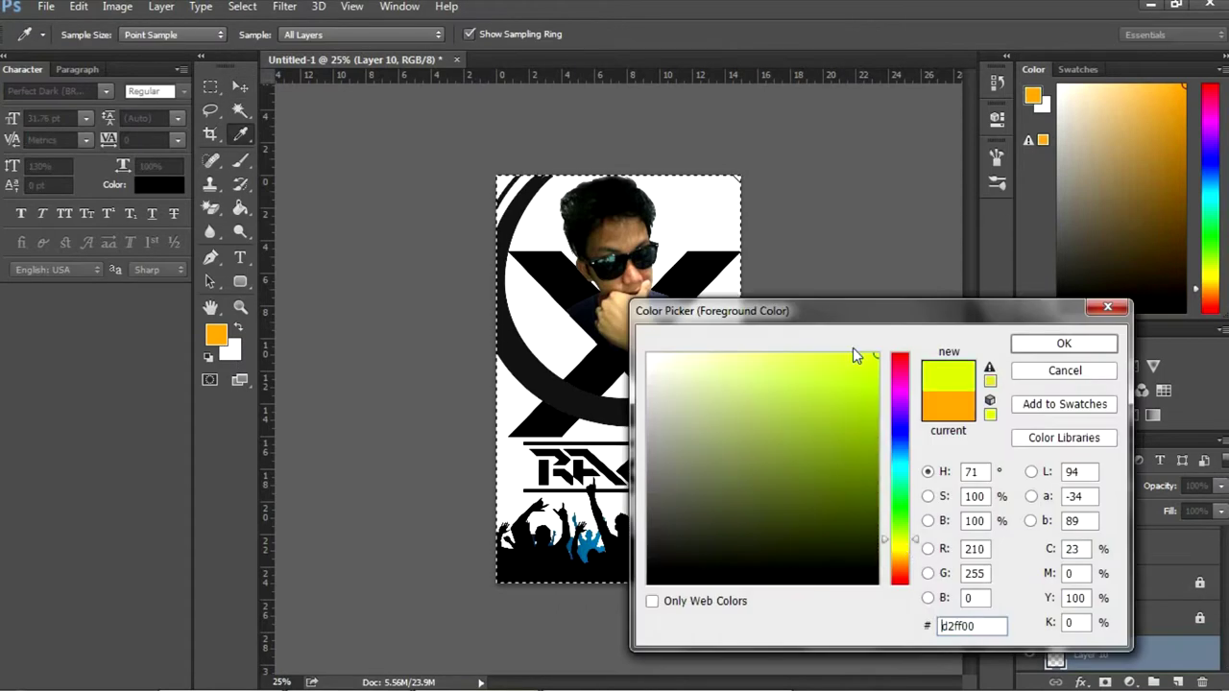
click(1100, 343)
key(g)
click(677, 401)
key(ctrl+d)
key(v)
Invert the ring on Layer 9 to light and set its blend mode to Linear Light
click(706, 408)
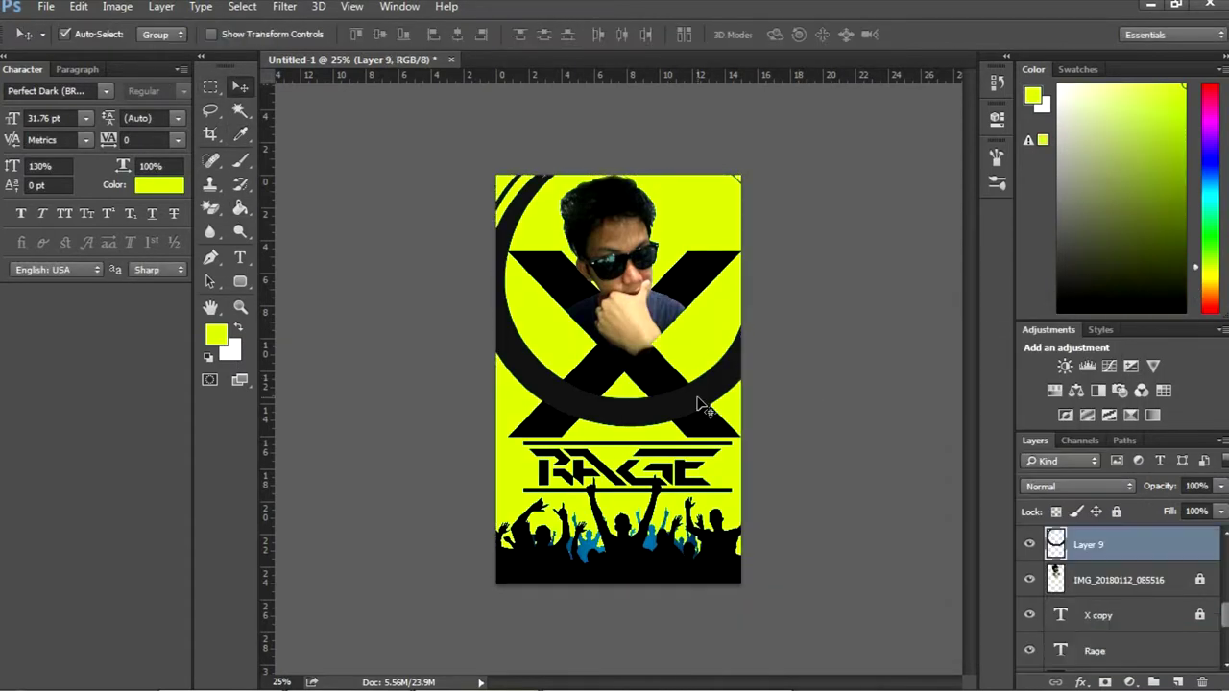
key(ctrl+i)
key(shift+alt+c)
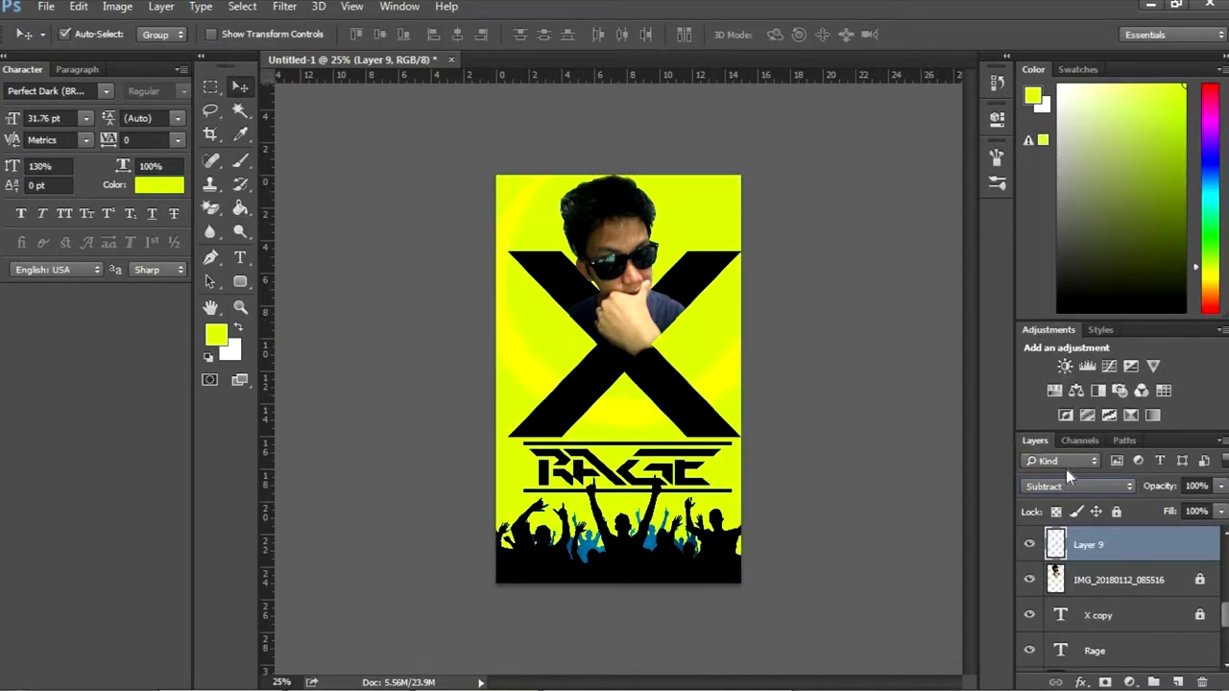
key(shift+minus)
key(shift+minus)
key(shift+minus)
key(shift+minus)
key(shift+minus)
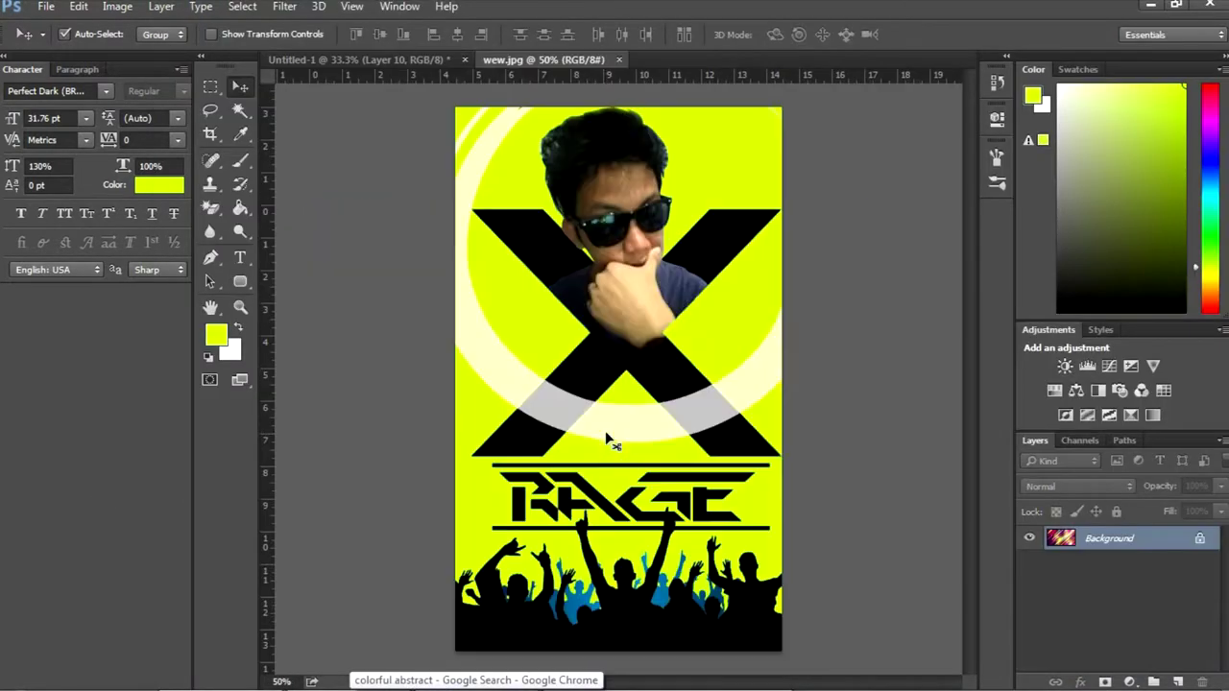
Stretch the abstract image (Layer 11) over the full poster and blend it with Screen
drag(806, 390, 766, 242)
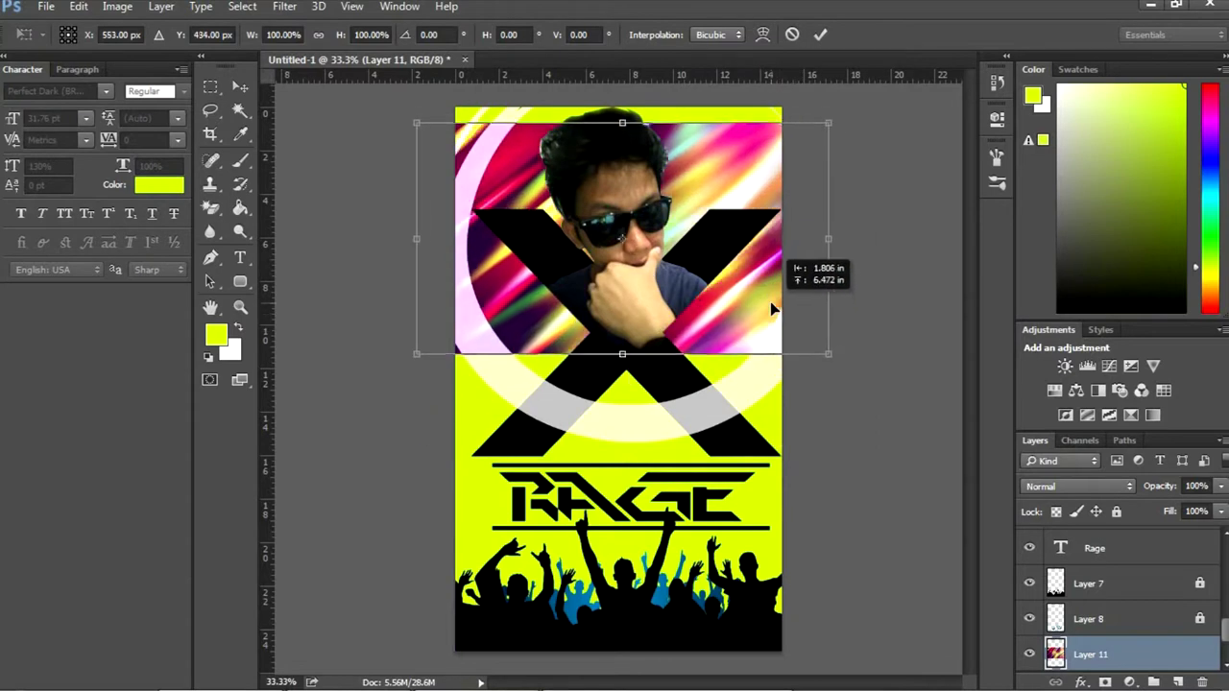
drag(620, 355, 621, 585)
drag(621, 115, 621, 99)
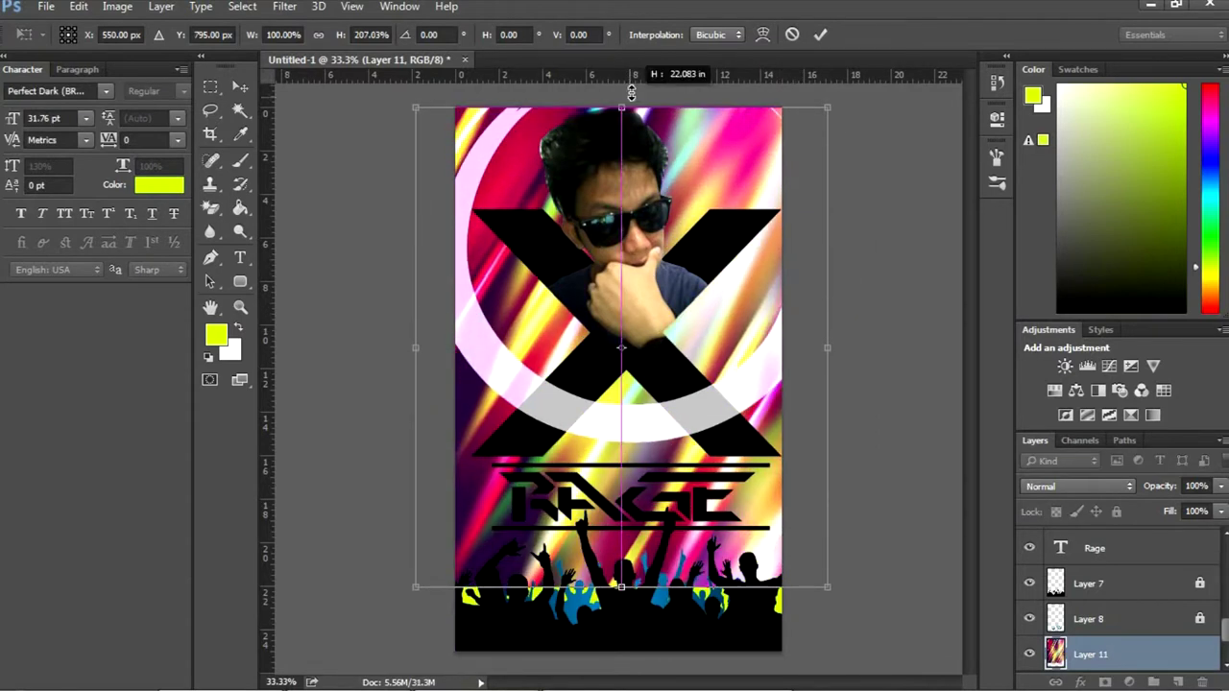
key(Return)
key(ctrl+t)
drag(621, 587, 623, 624)
key(Return)
click(1056, 486)
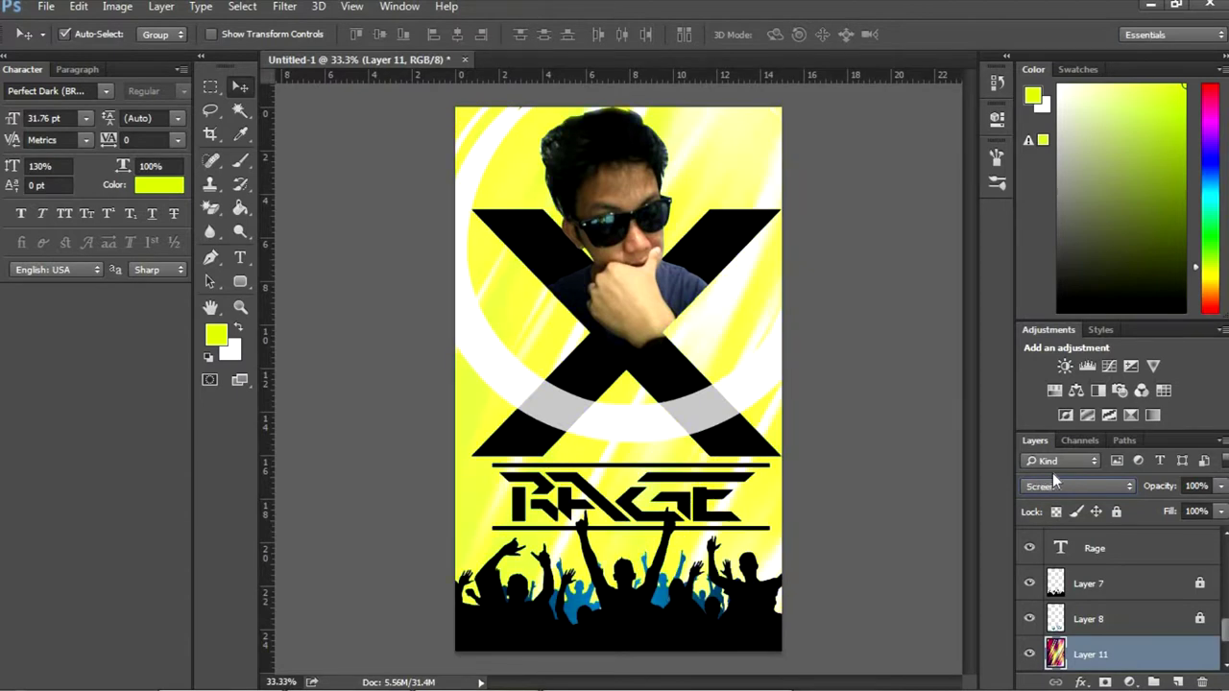
key(ctrl+plus)
Zoom to 200% and softly erase the portrait's top hair edges with a low-opacity Eraser
key(ctrl+plus)
key(ctrl+plus)
scroll(658, 540, up, 2)
scroll(640, 418, up, 2)
key(ctrl+plus)
click(210, 207)
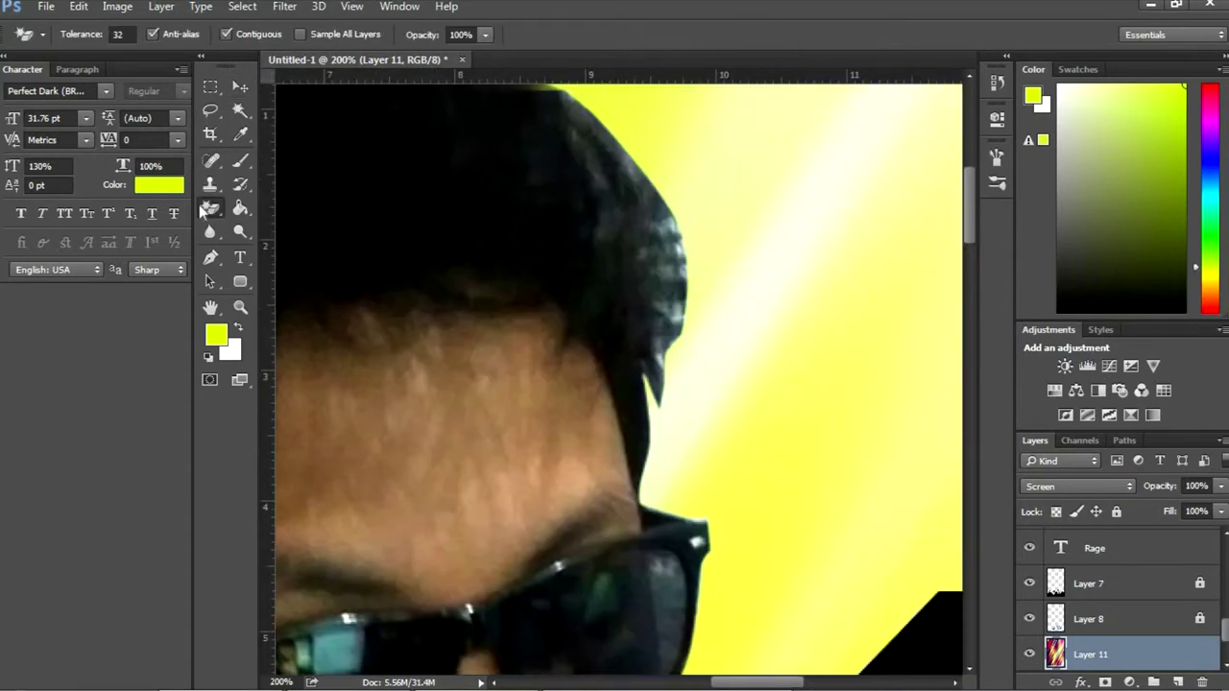
click(82, 36)
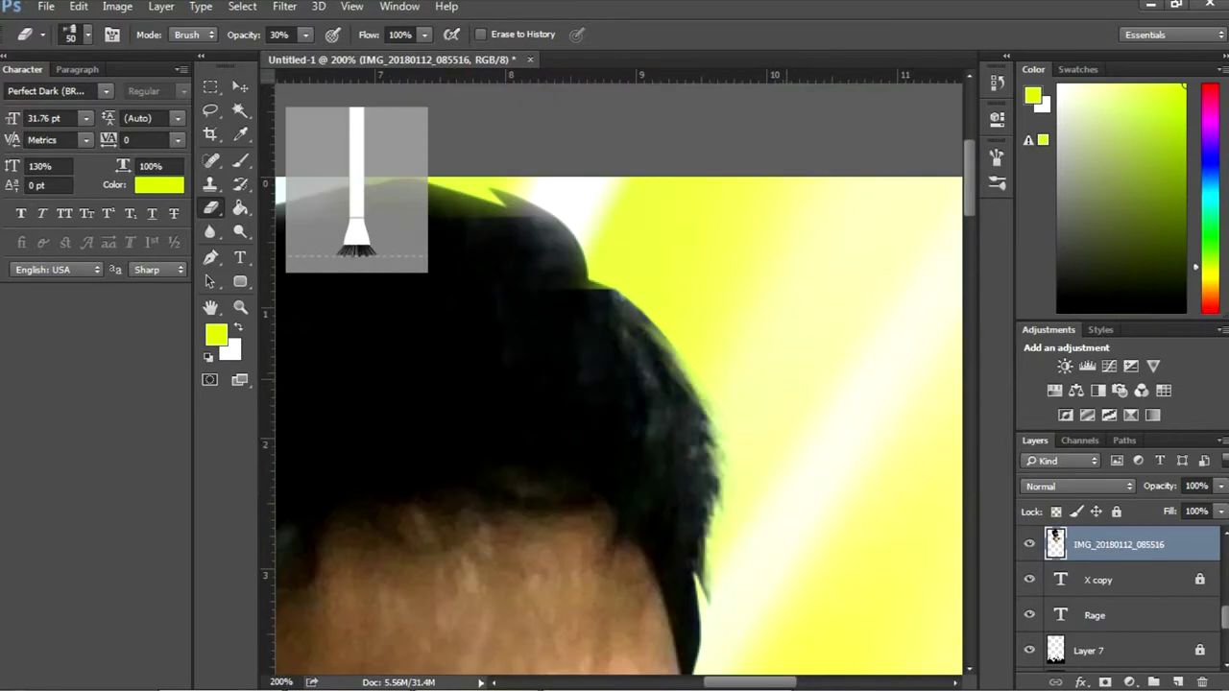
drag(601, 192, 786, 355)
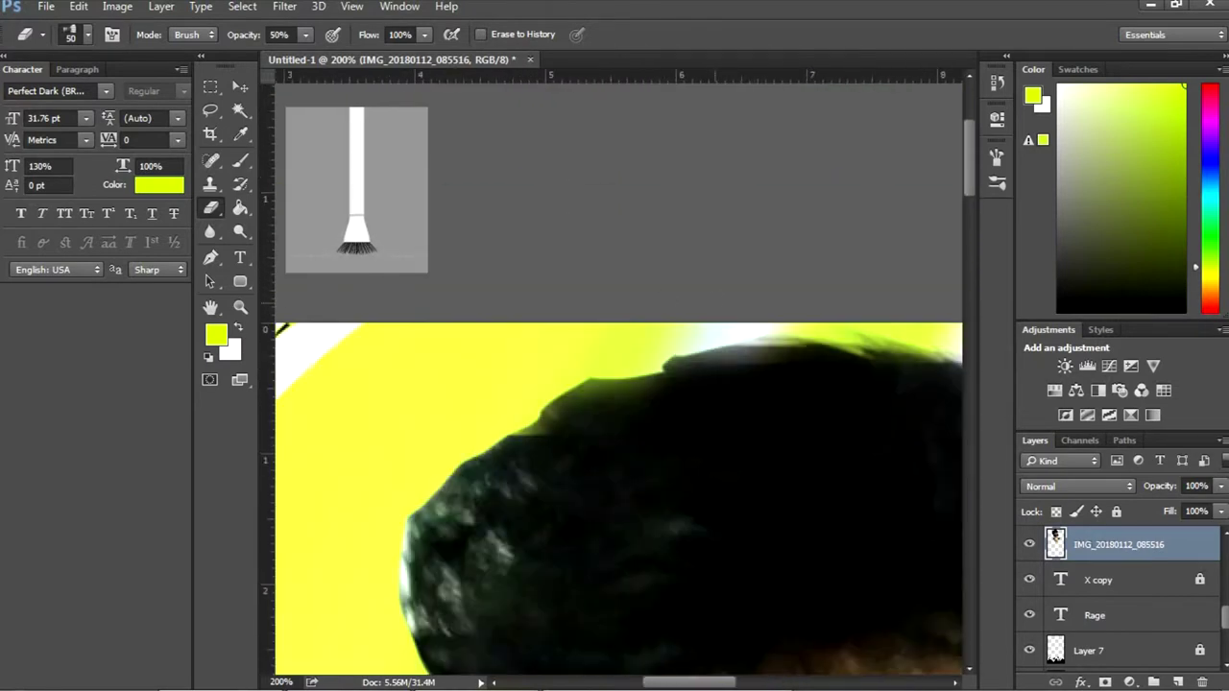
drag(477, 433, 573, 326)
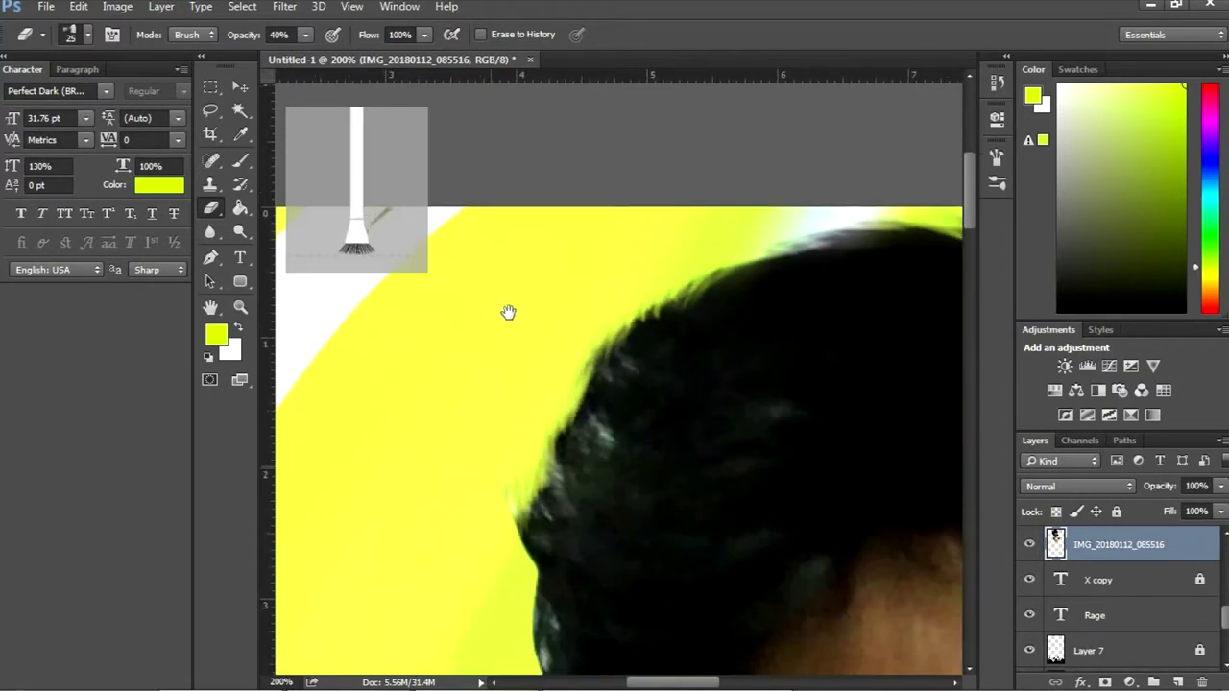
Change Layer 9's ring blend mode to Hard Mix
scroll(483, 349, down, 5)
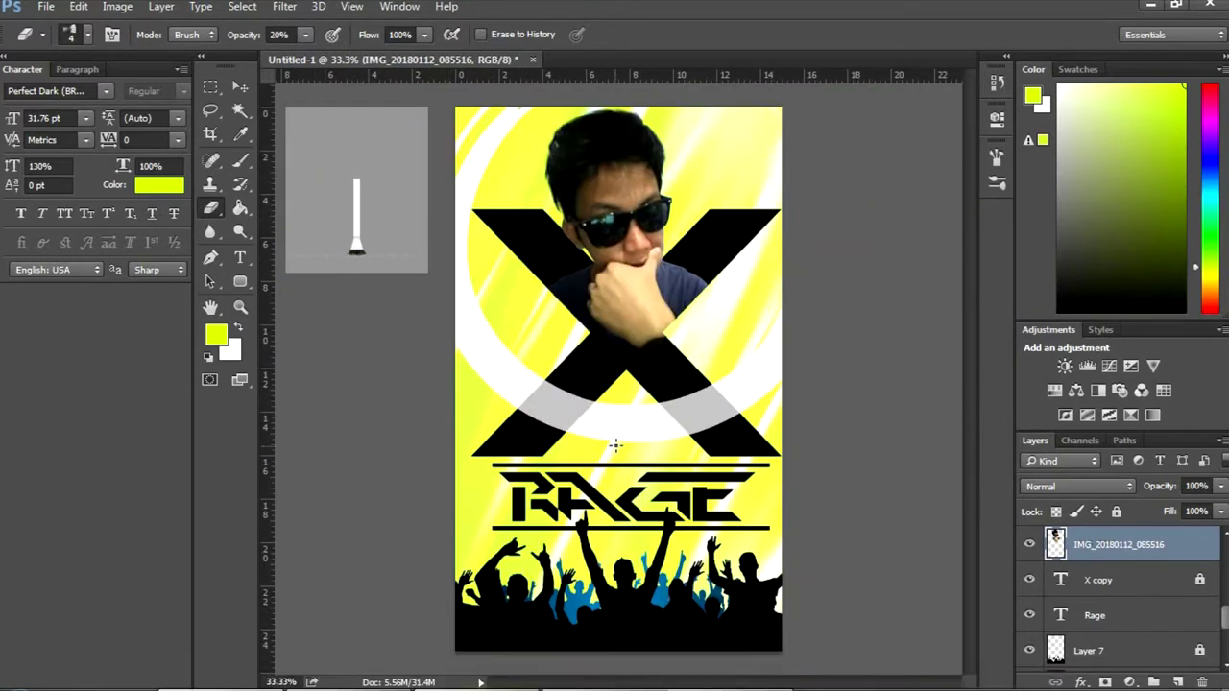
click(1075, 486)
click(1054, 468)
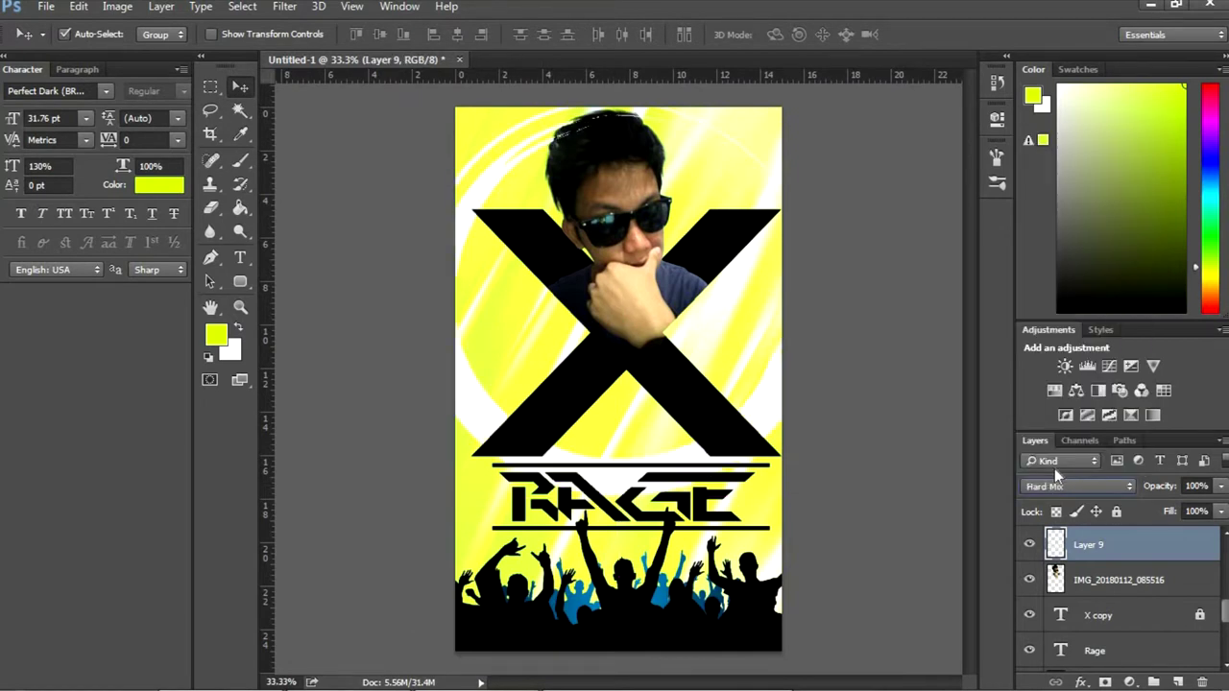
Duplicate the ring layer, reposition the speakers, and move the speakers group lower in the stack
key(ctrl+j)
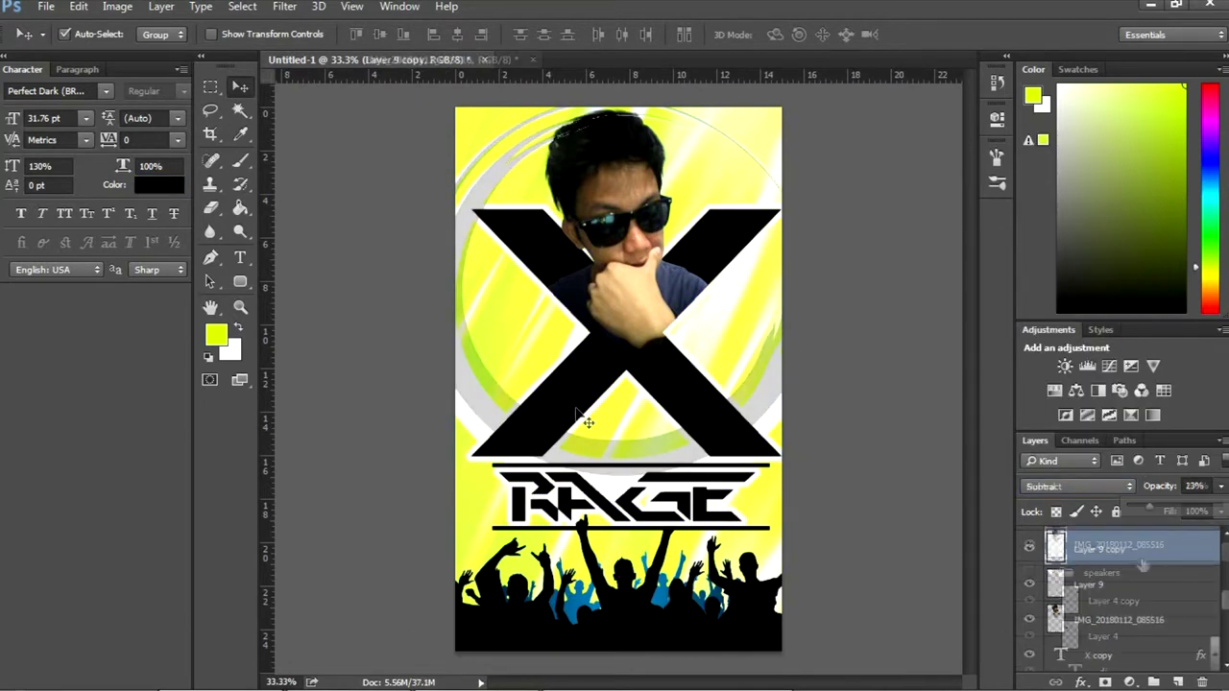
drag(717, 343, 731, 329)
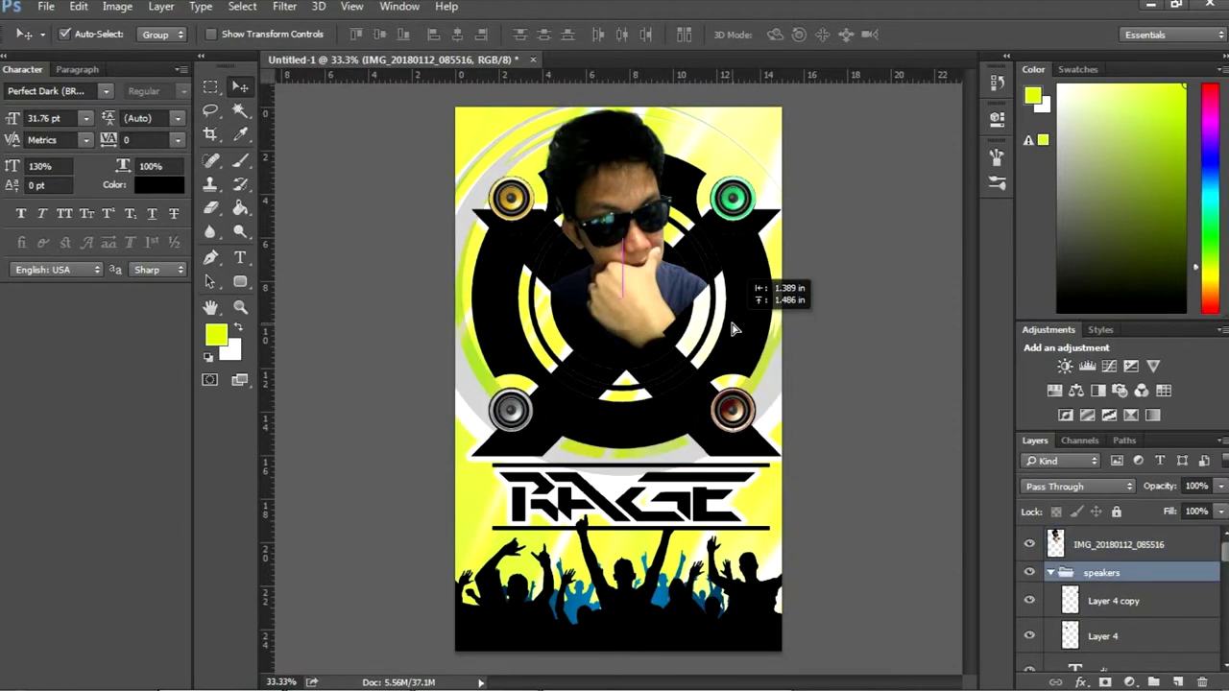
mouse_move(1101, 572)
mouse_down()
mouse_move(1089, 622)
mouse_move(1094, 578)
mouse_up()
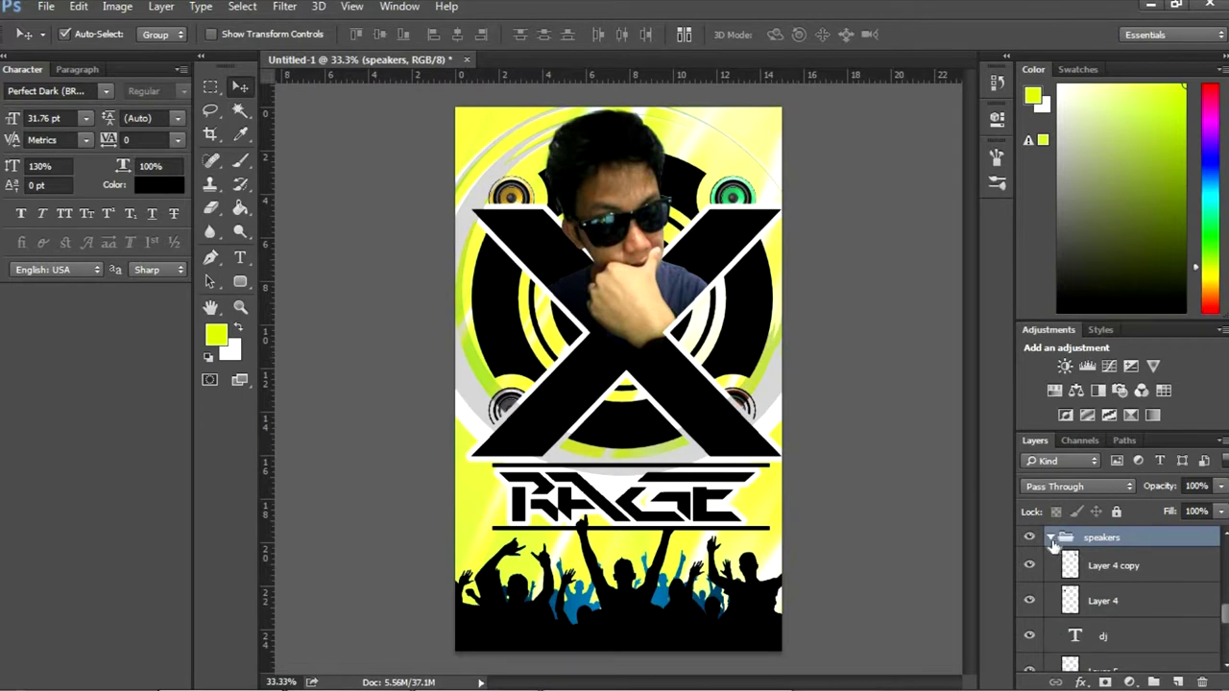
Select Layer 3 with Quick Selection, move Layer 12 above Layer 3, and hide the speakers group
click(1113, 628)
key(w)
click(332, 107)
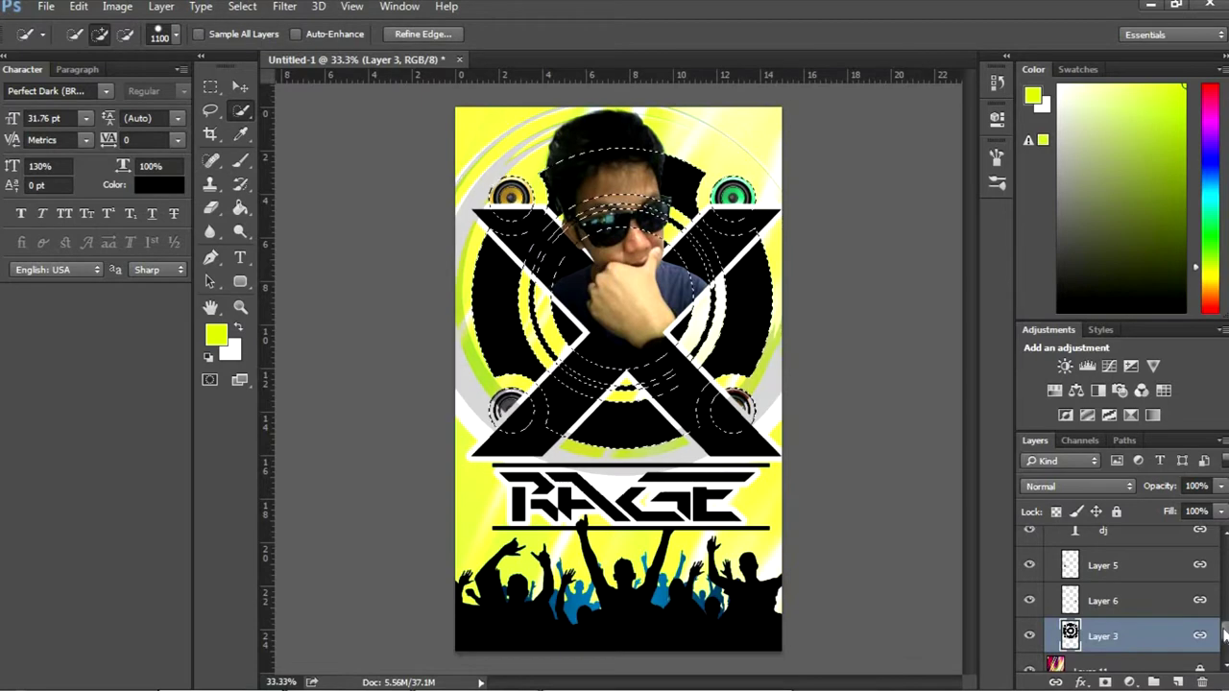
scroll(1132, 595, down, 3)
click(1103, 583)
key(ctrl+d)
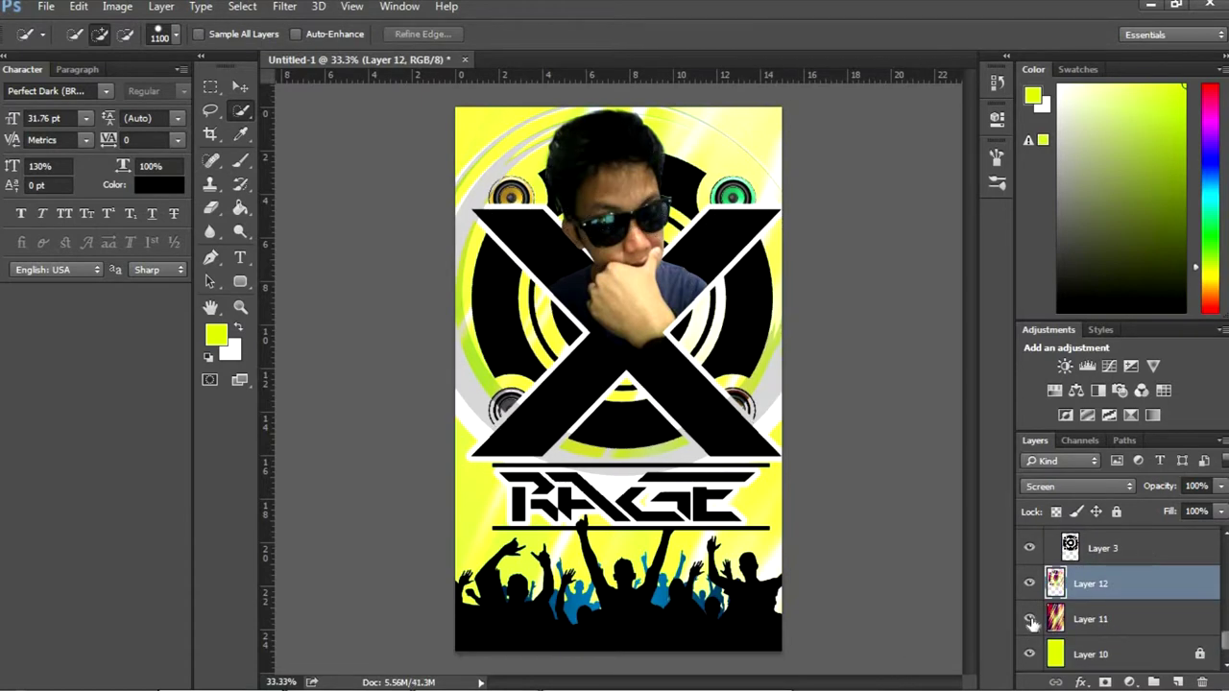
mouse_move(1112, 591)
mouse_down()
mouse_move(1109, 545)
mouse_move(1104, 562)
mouse_up()
click(1030, 610)
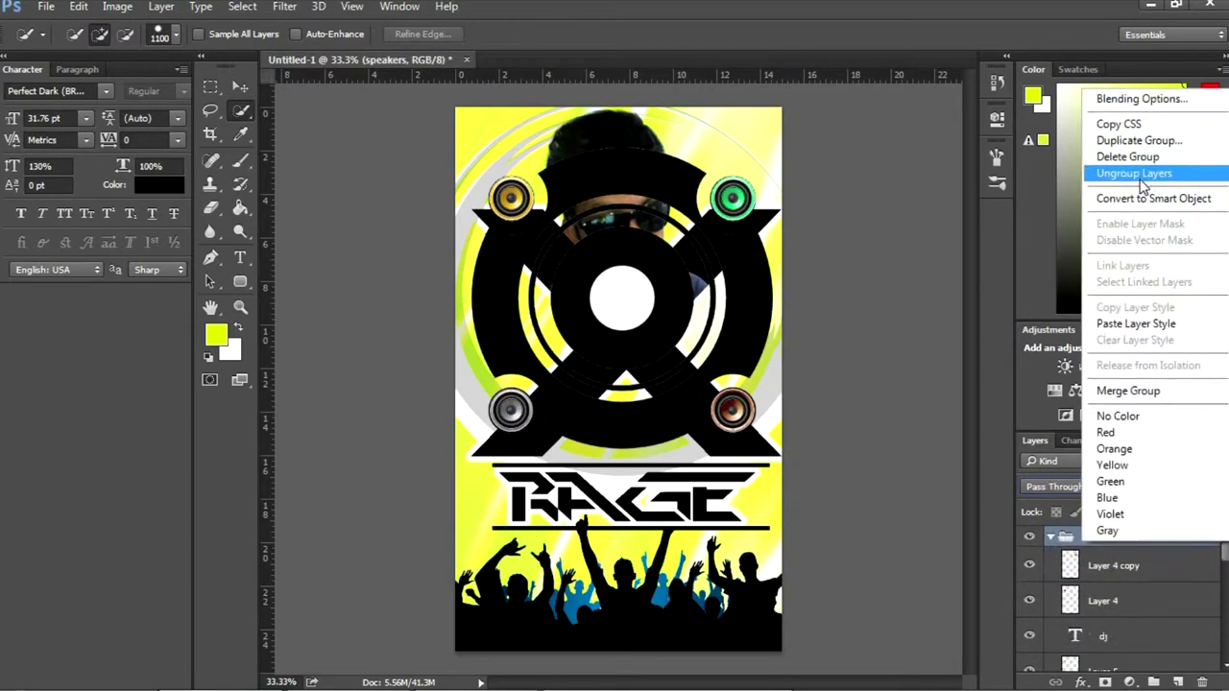
scroll(1124, 649, down, 2)
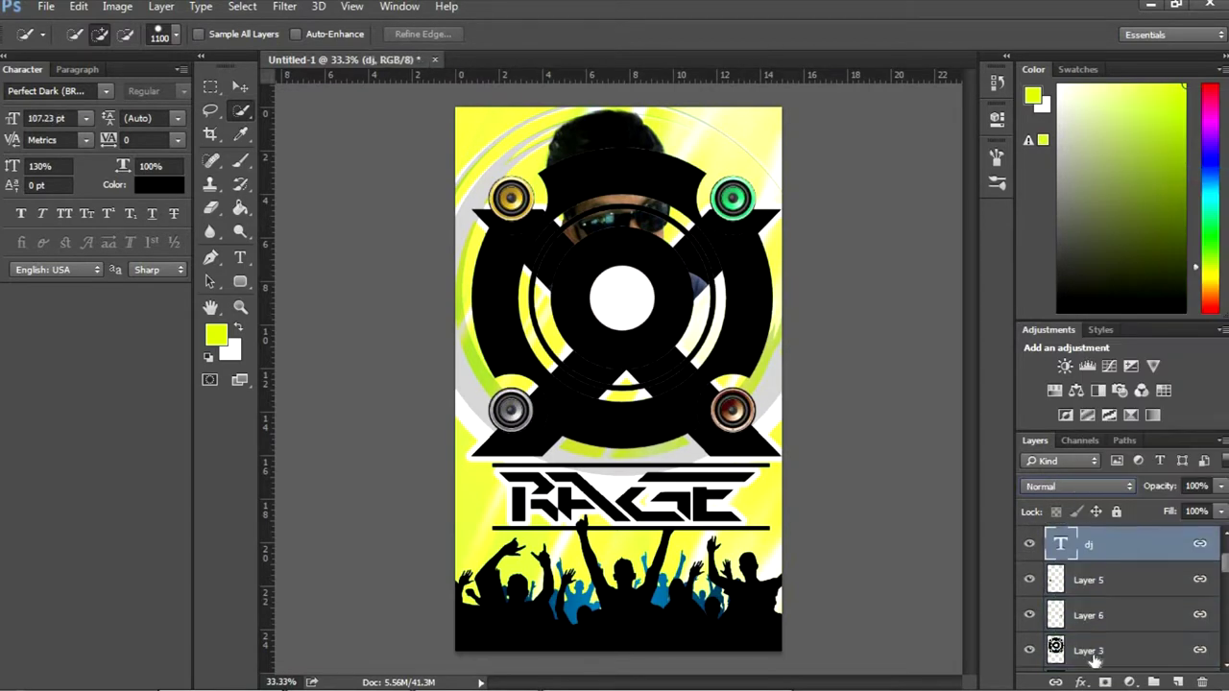
Hide the black ring layers and colour the DJ text blue #006cff
click(1031, 615)
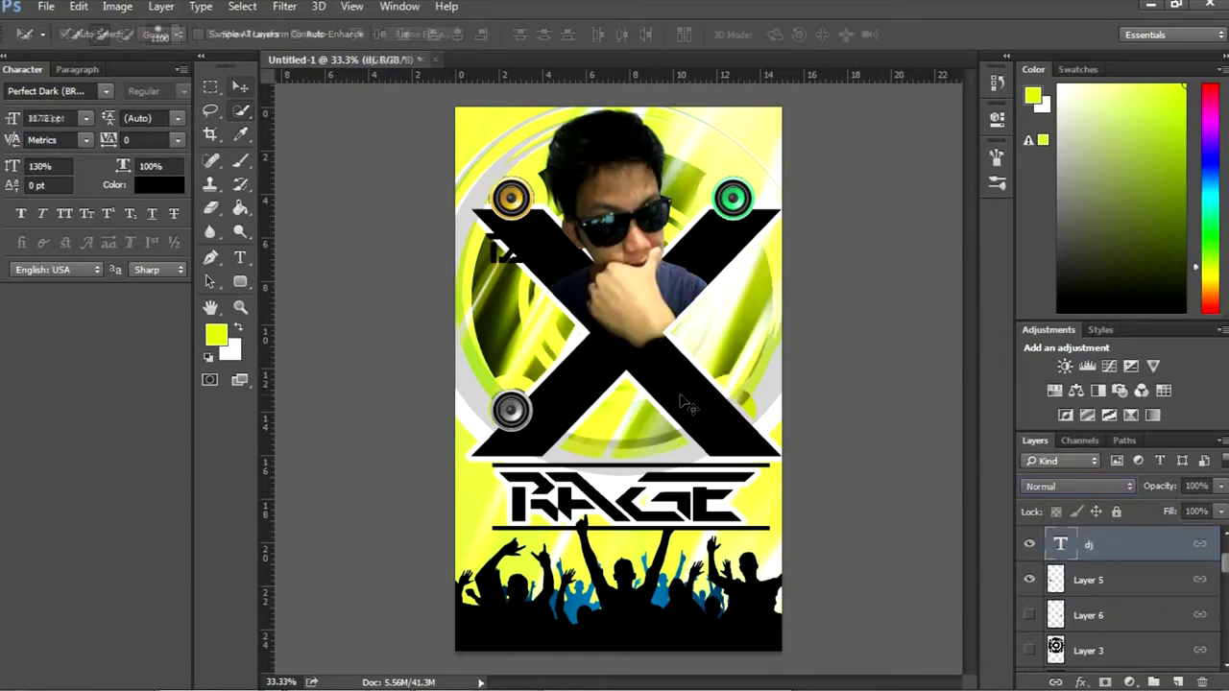
click(158, 184)
click(875, 355)
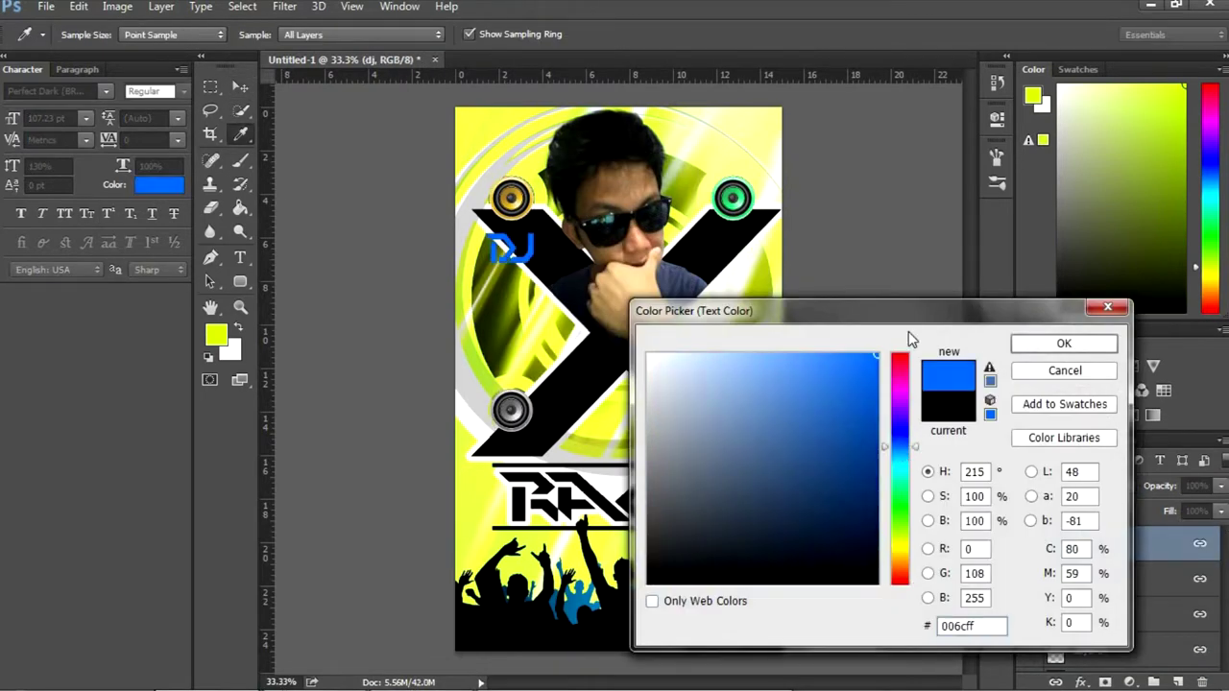
Add a 3 px white Stroke effect to the DJ text
click(1063, 343)
click(1082, 682)
click(1097, 547)
click(528, 255)
click(649, 357)
click(1042, 343)
mouse_move(543, 72)
mouse_down()
mouse_move(846, 127)
mouse_move(907, 221)
mouse_up()
key(Return)
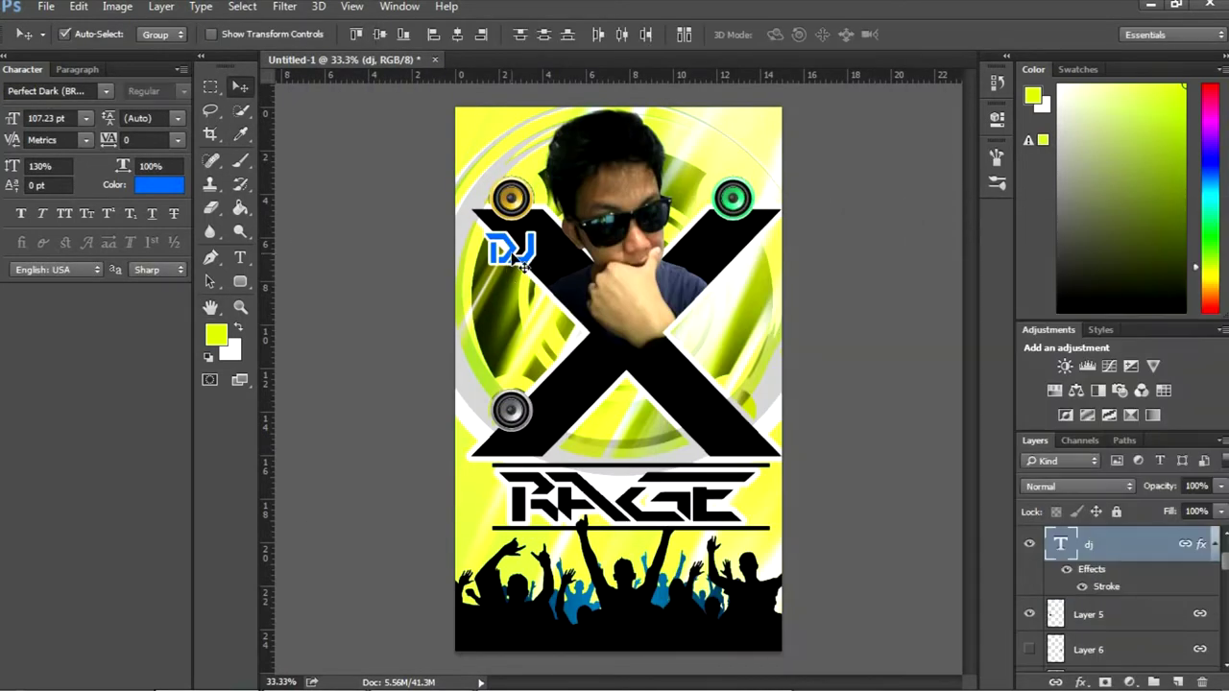
Move the green Layer 4 copy speaker to the mid-right of the X
click(1099, 544)
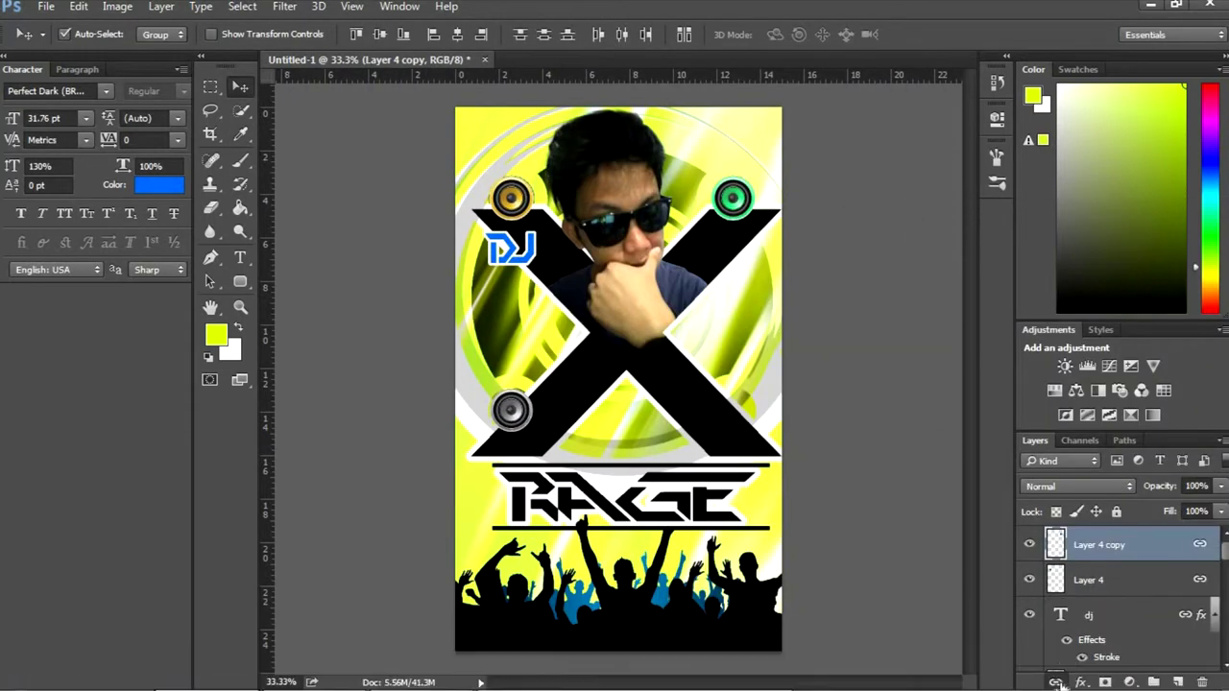
mouse_move(739, 209)
mouse_down()
mouse_move(773, 472)
mouse_move(708, 335)
mouse_move(476, 440)
mouse_move(490, 504)
mouse_move(760, 511)
mouse_up()
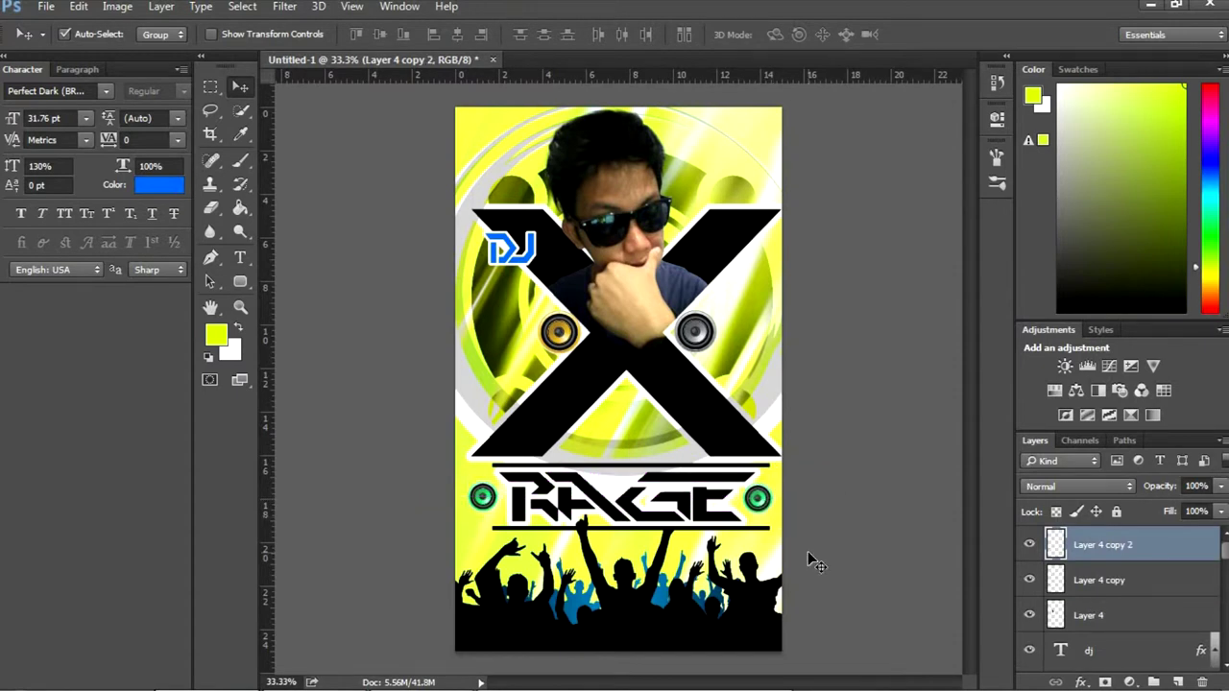
click(561, 346)
Add a Gradient Overlay to the DJ text with a new white (#ffffff) colour stop
scroll(519, 264, up, 2)
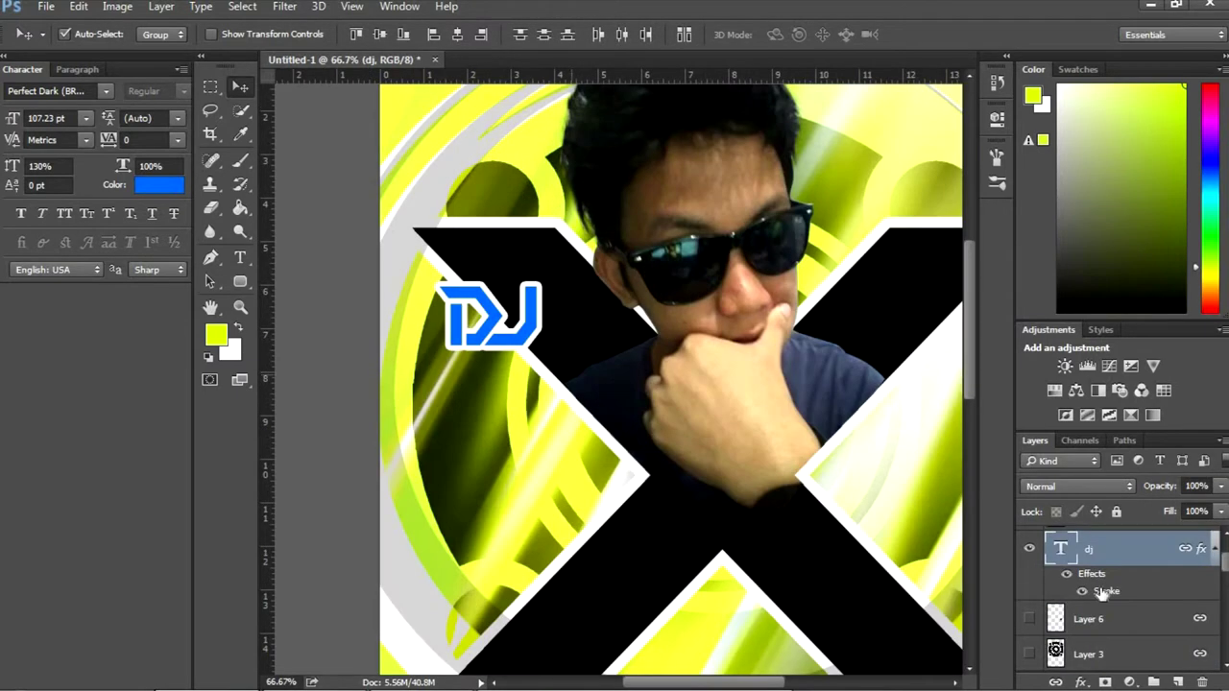
click(1088, 681)
click(1110, 617)
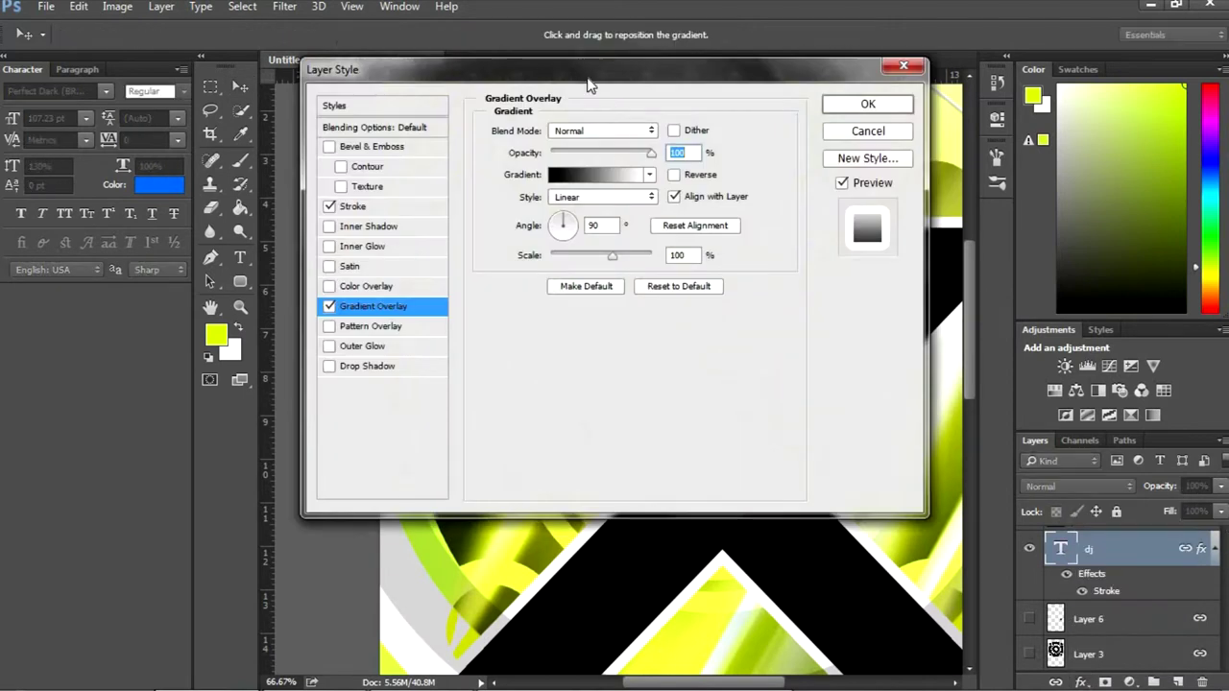
drag(576, 79, 989, 137)
click(1003, 238)
click(954, 440)
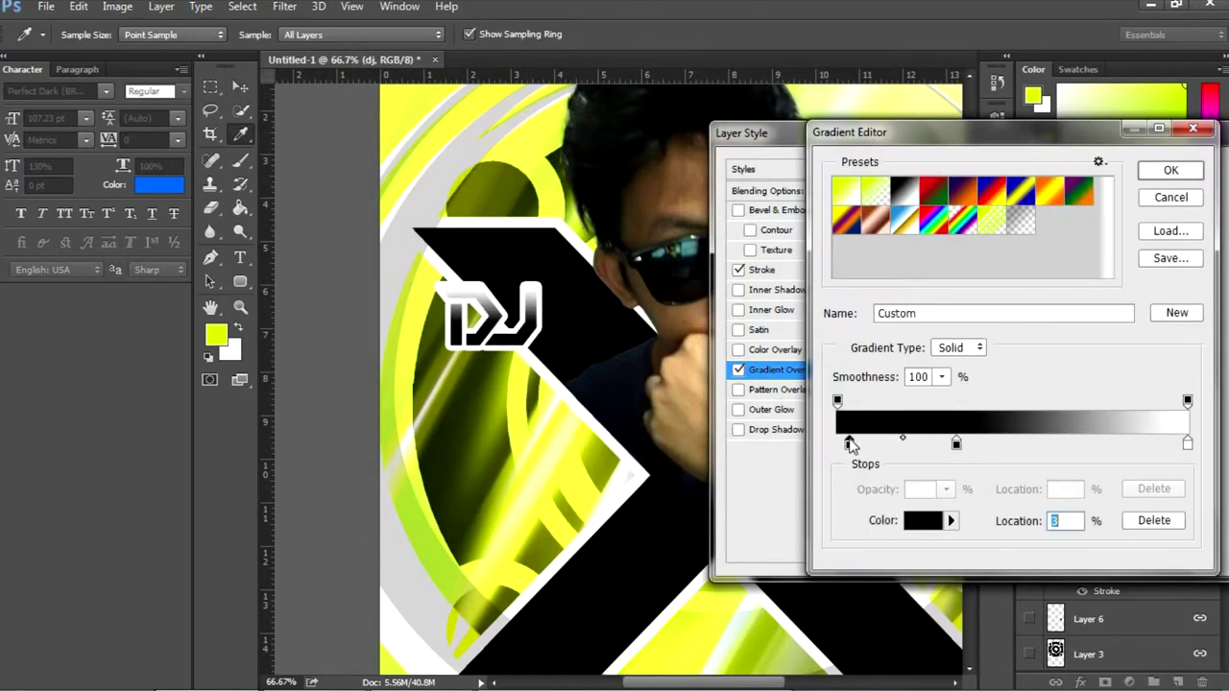
double_click(954, 439)
text(ffffff)
key(Return)
key(Return)
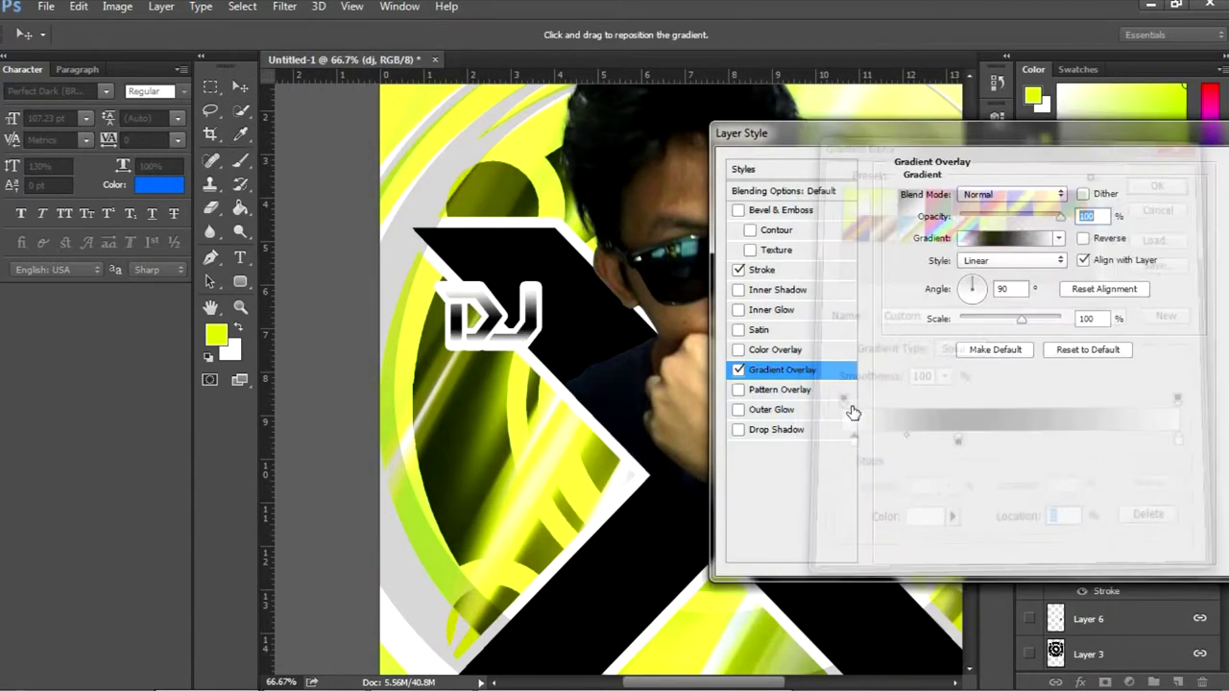
Keep the white outline and add an Inner Shadow with adjusted distance to DJ
click(761, 270)
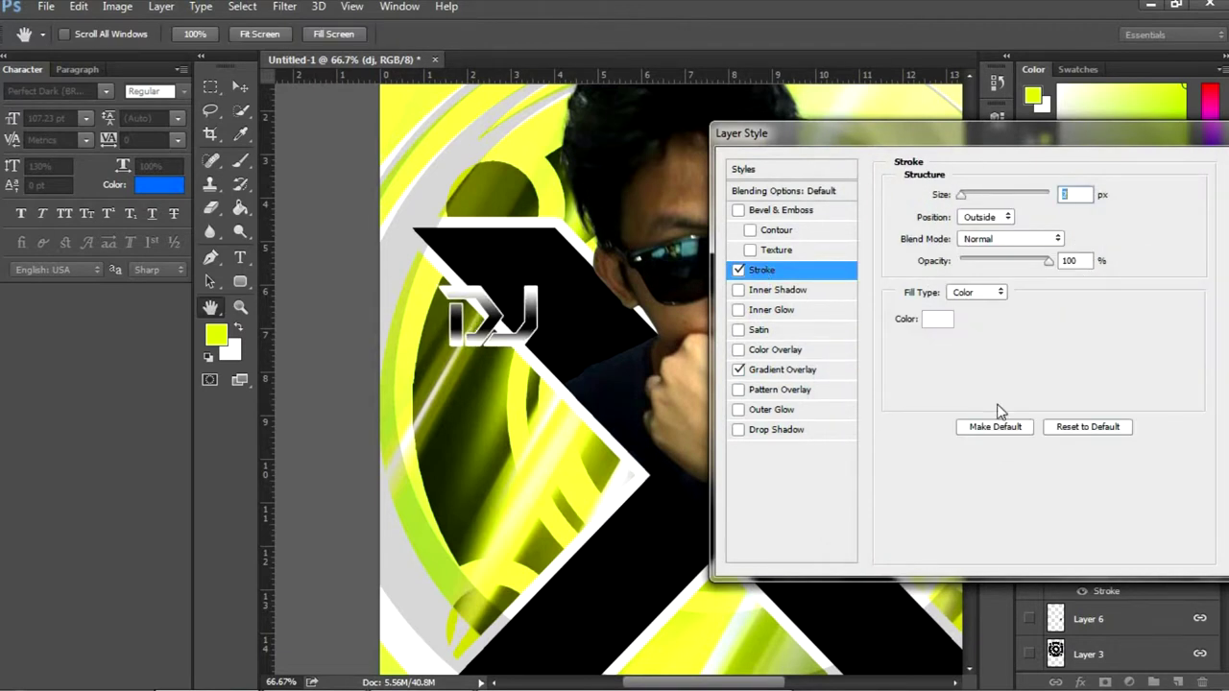
click(937, 318)
key(Return)
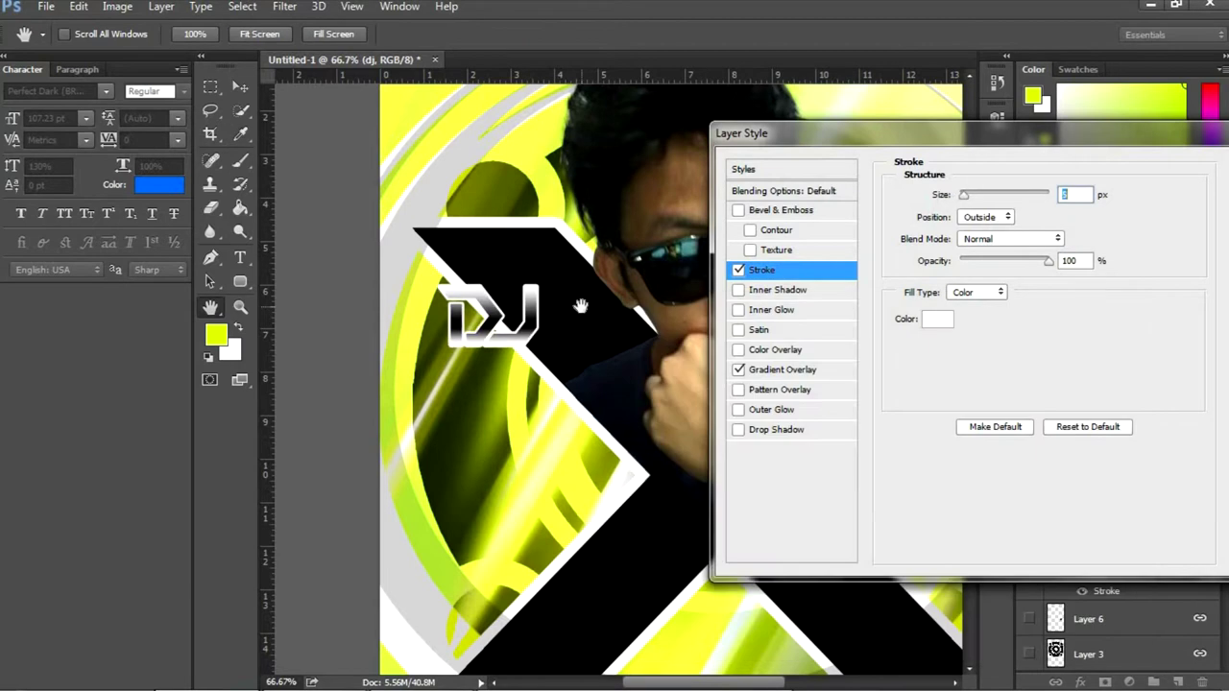
click(787, 290)
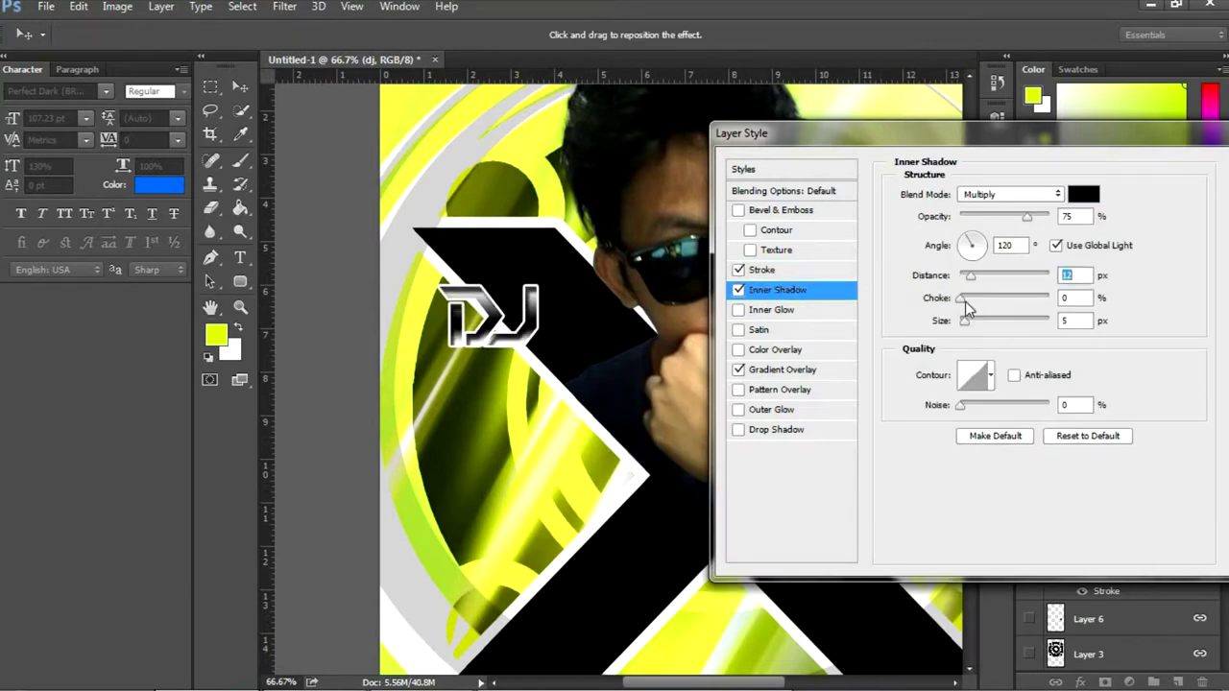
drag(968, 319, 979, 320)
key(Return)
Move the DJ text and scale it up with Free Transform
mouse_move(519, 336)
mouse_down()
mouse_move(545, 320)
mouse_move(554, 348)
mouse_move(582, 353)
mouse_up()
key(ctrl+t)
key(Return)
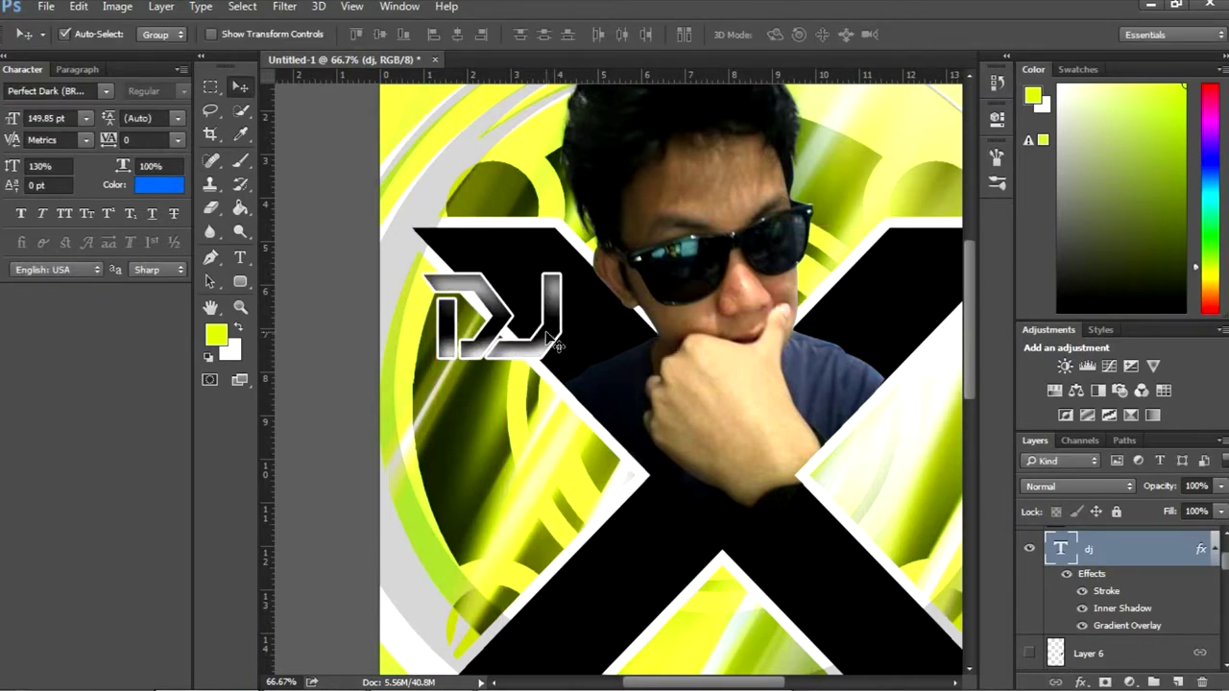
Review the DJ text's effects and place it near the poster's top-left corner
key(ctrl+minus)
key(ctrl+minus)
key(ctrl+minus)
key(ctrl+plus)
key(ctrl+plus)
key(ctrl+plus)
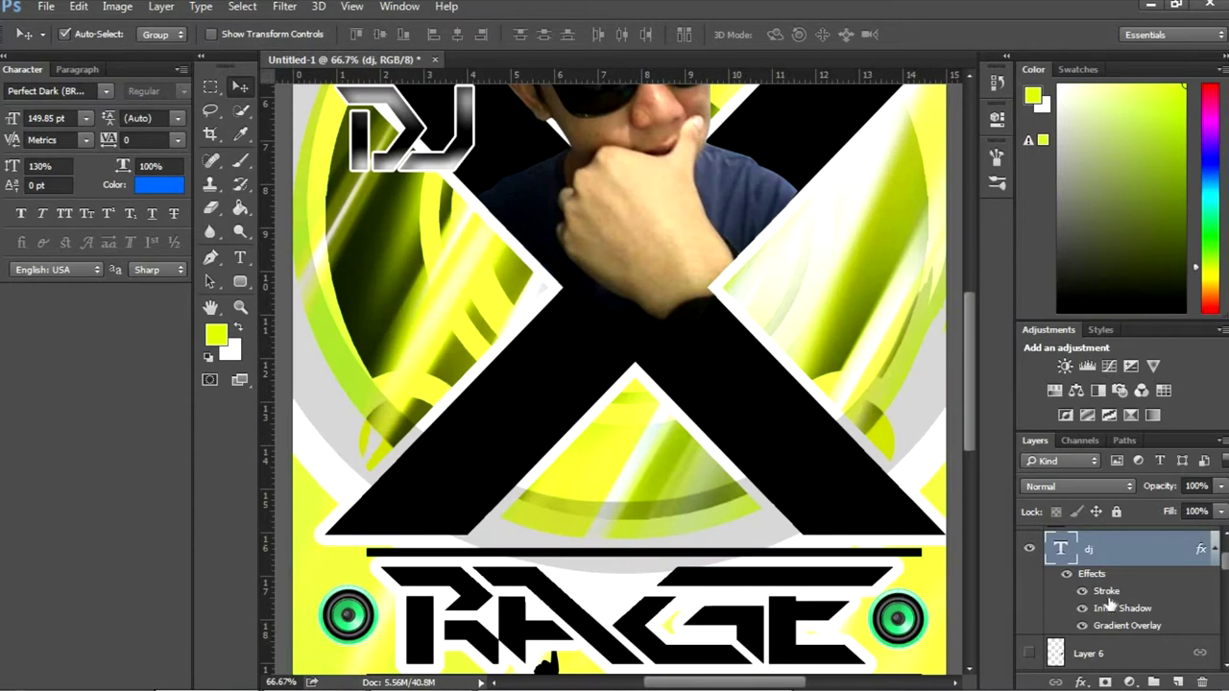
double_click(1108, 593)
drag(595, 81, 797, 213)
click(1020, 250)
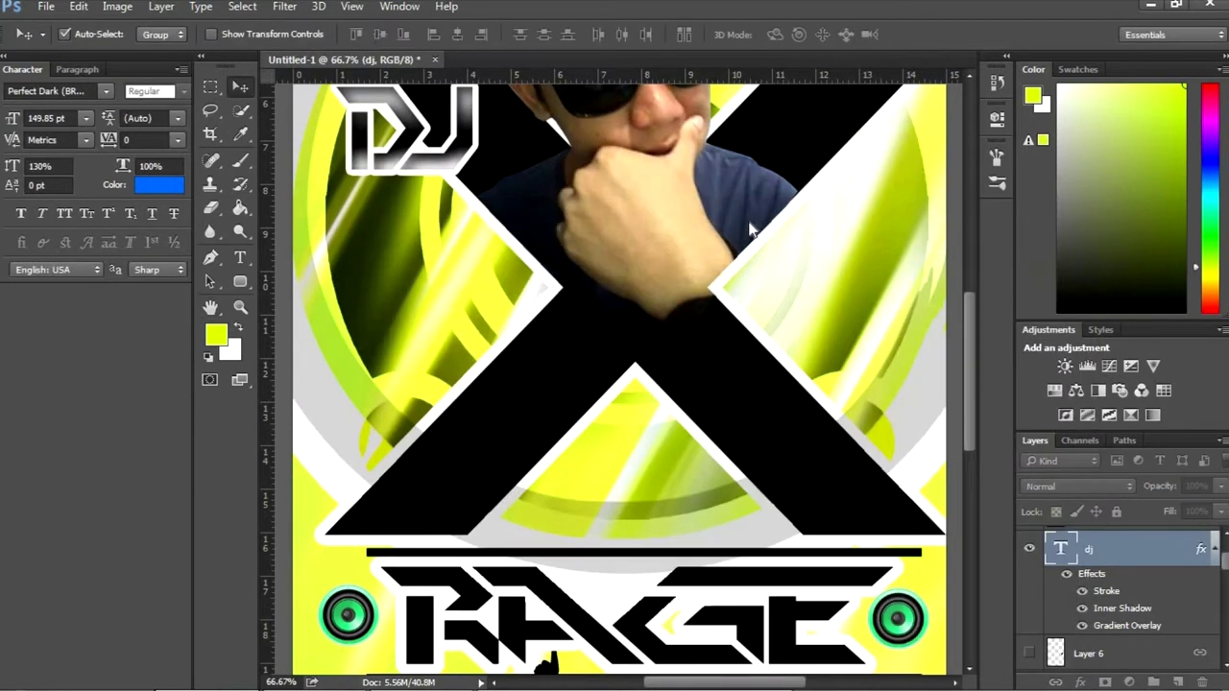
drag(437, 292, 518, 441)
key(ctrl+minus)
key(ctrl+minus)
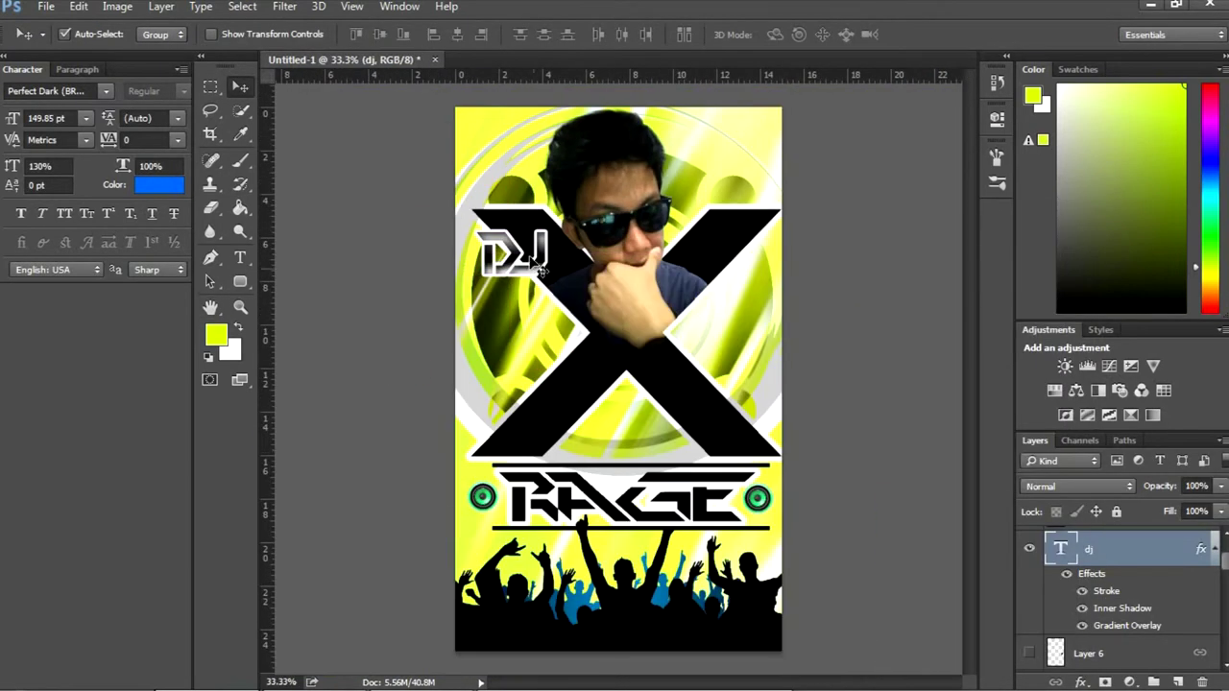
drag(537, 271, 526, 192)
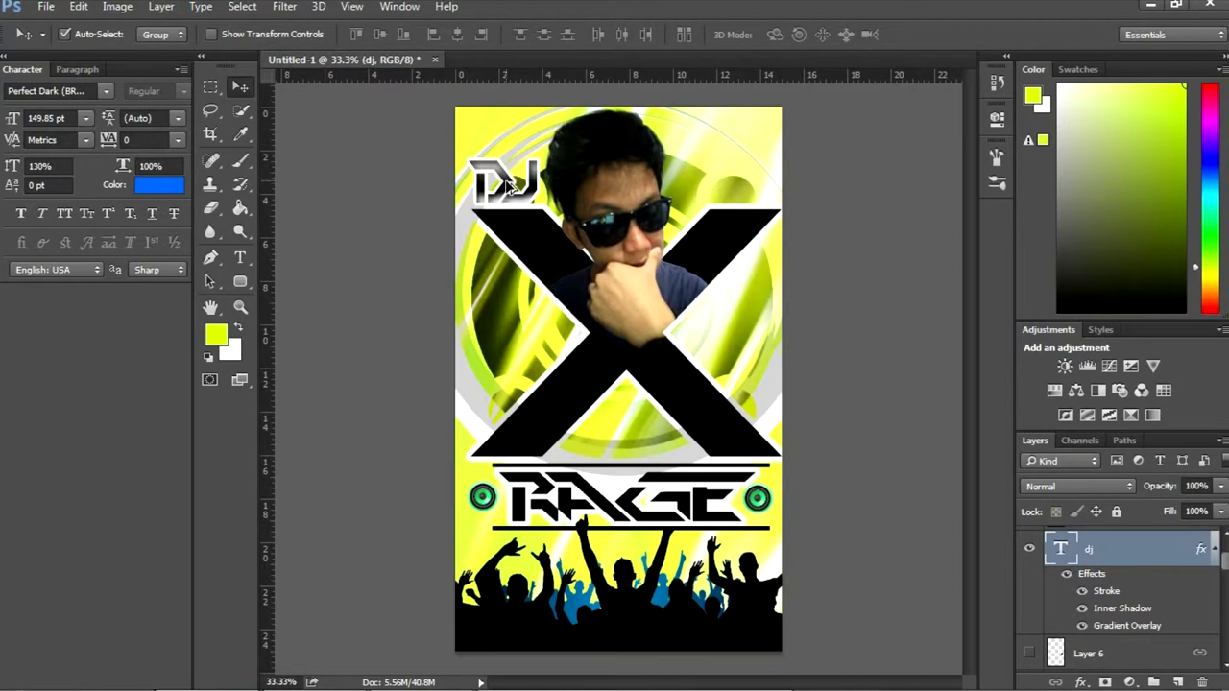
Duplicate the DJ text, retype it as 'party', and move it below RAGE
drag(508, 184, 631, 429)
double_click(622, 429)
text(party)
key(ctrl+Return)
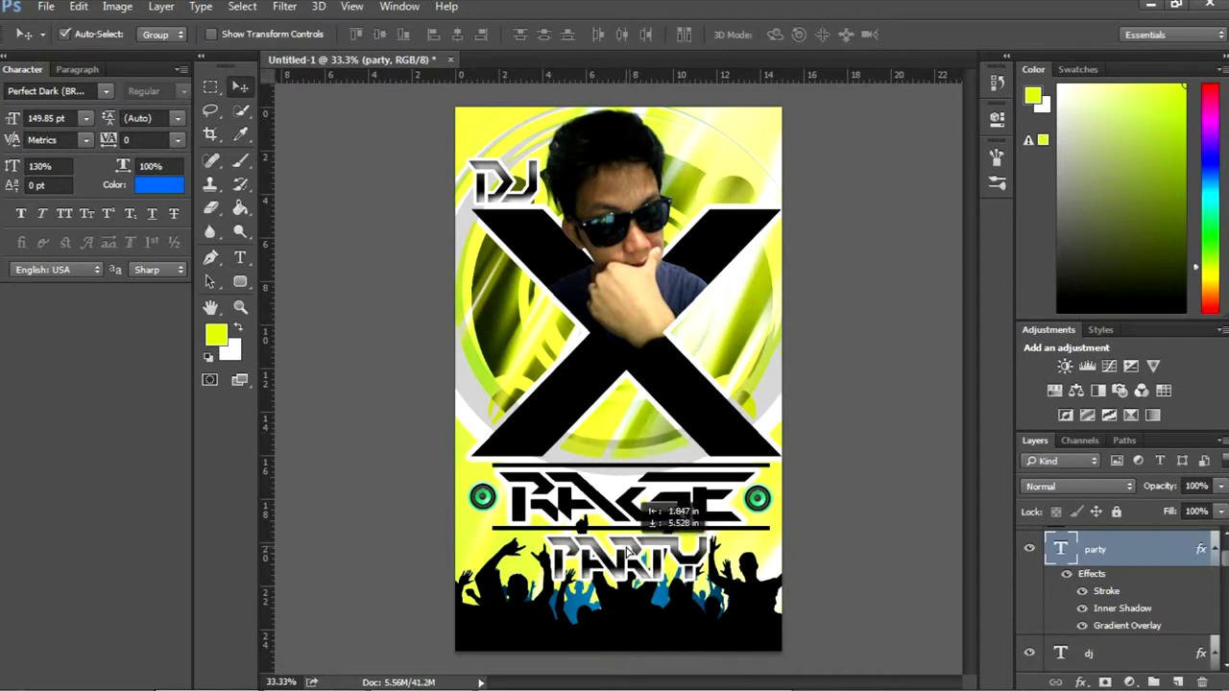
drag(630, 428, 615, 547)
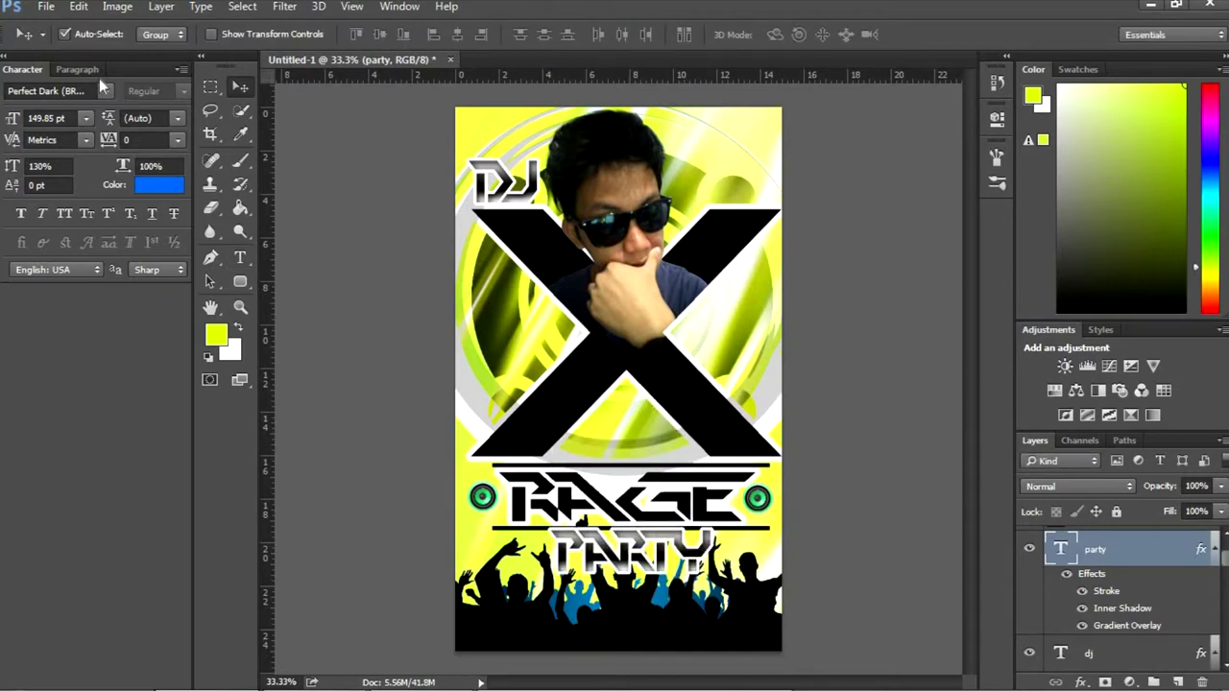
Give the Party text a new font, reposition it below RAGE, and enlarge it
click(105, 90)
key(Down)
key(Down)
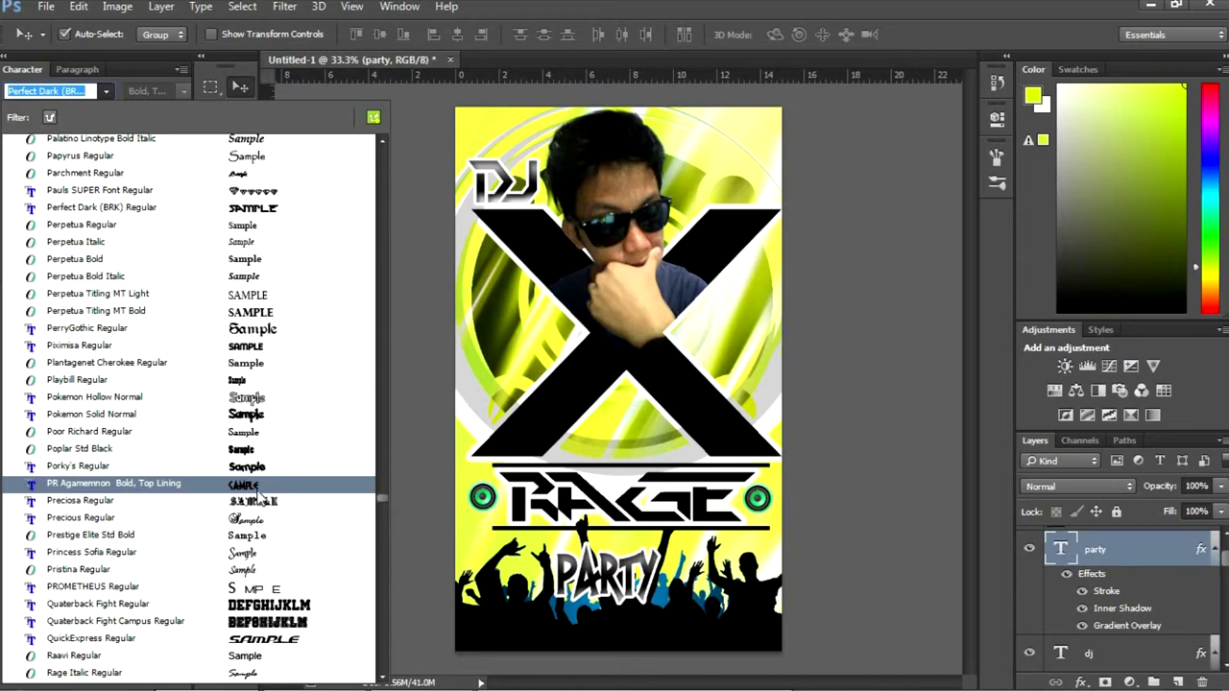
scroll(264, 634, down, 1)
click(260, 649)
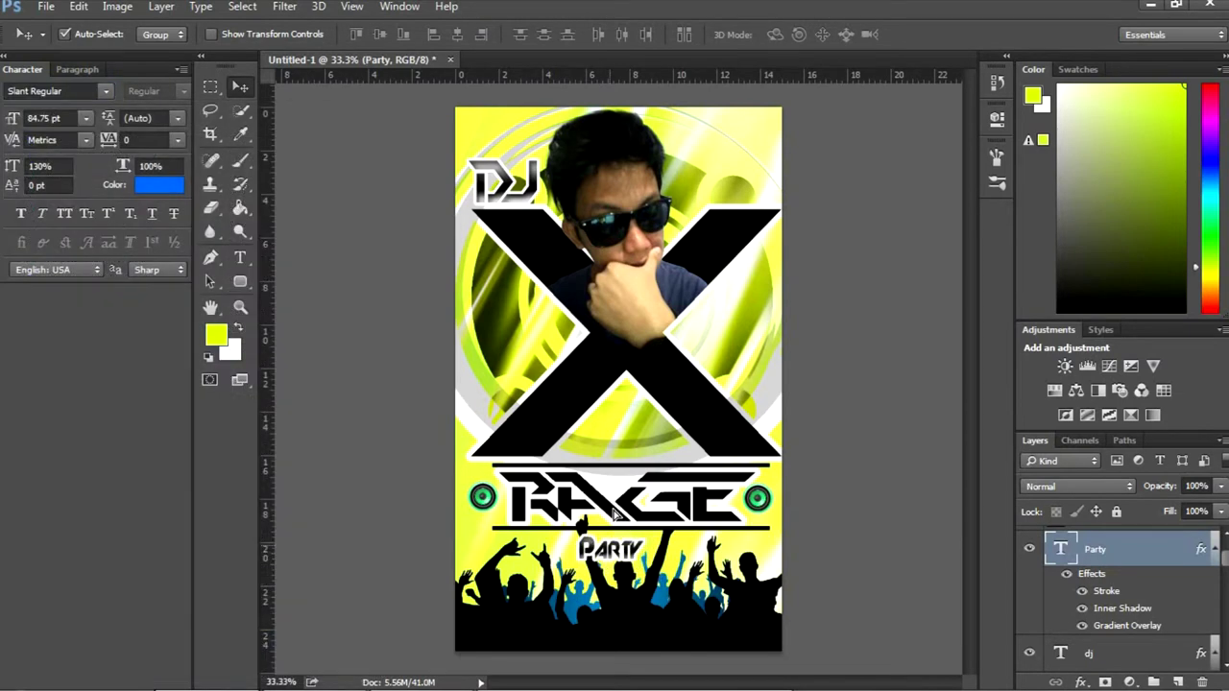
drag(523, 570, 494, 474)
key(ctrl+t)
drag(589, 494, 739, 550)
key(Return)
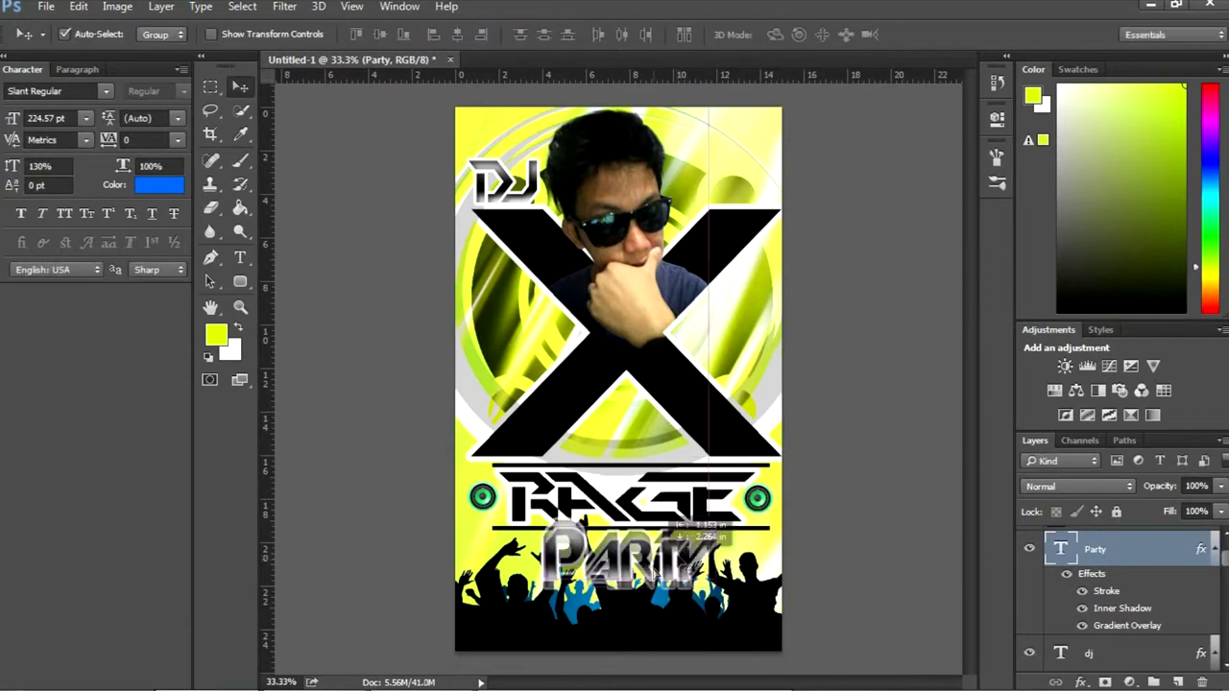
Add an Outer Glow to the Party text's layer effects
key(ctrl+plus)
scroll(614, 384, down, 5)
double_click(1127, 625)
click(980, 278)
mouse_move(729, 228)
mouse_down()
mouse_move(960, 224)
mouse_move(1081, 122)
mouse_up()
click(998, 297)
click(860, 394)
drag(1066, 342, 1080, 346)
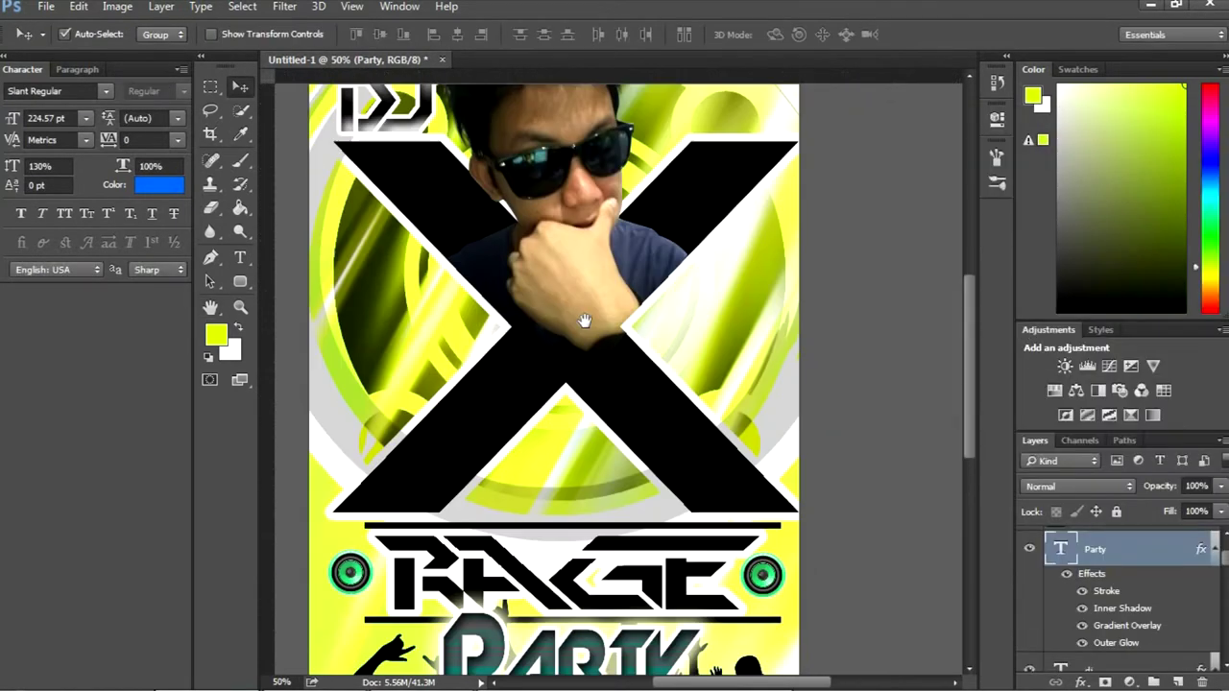
Duplicate the portrait photo layer and blend the copy in Hard Light at 40% opacity
key(ctrl+j)
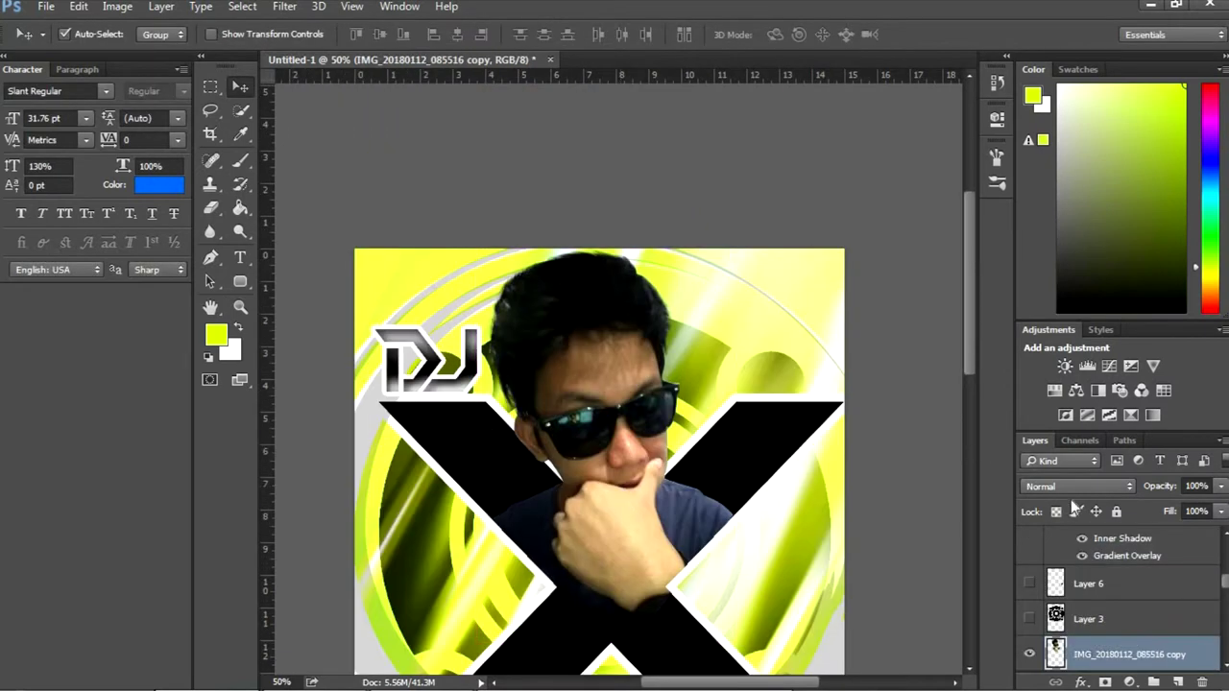
click(1075, 486)
click(1065, 318)
drag(1187, 511, 1165, 503)
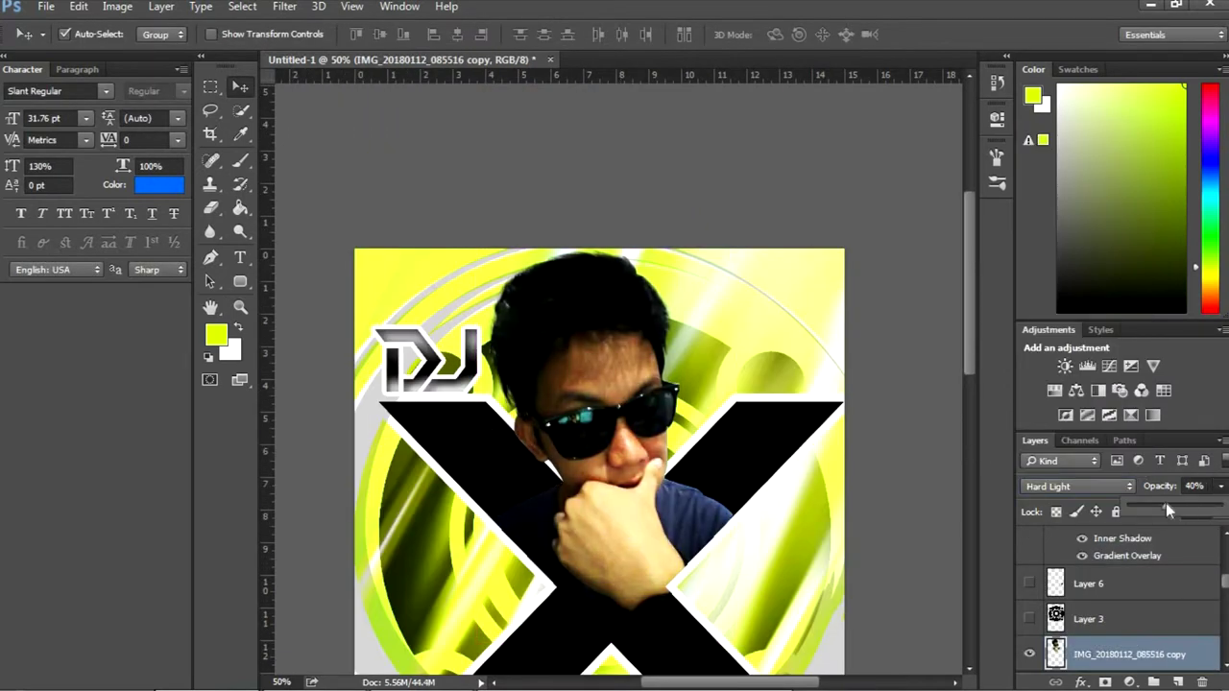
scroll(1147, 631, down, 1)
ctrl+click(1119, 618)
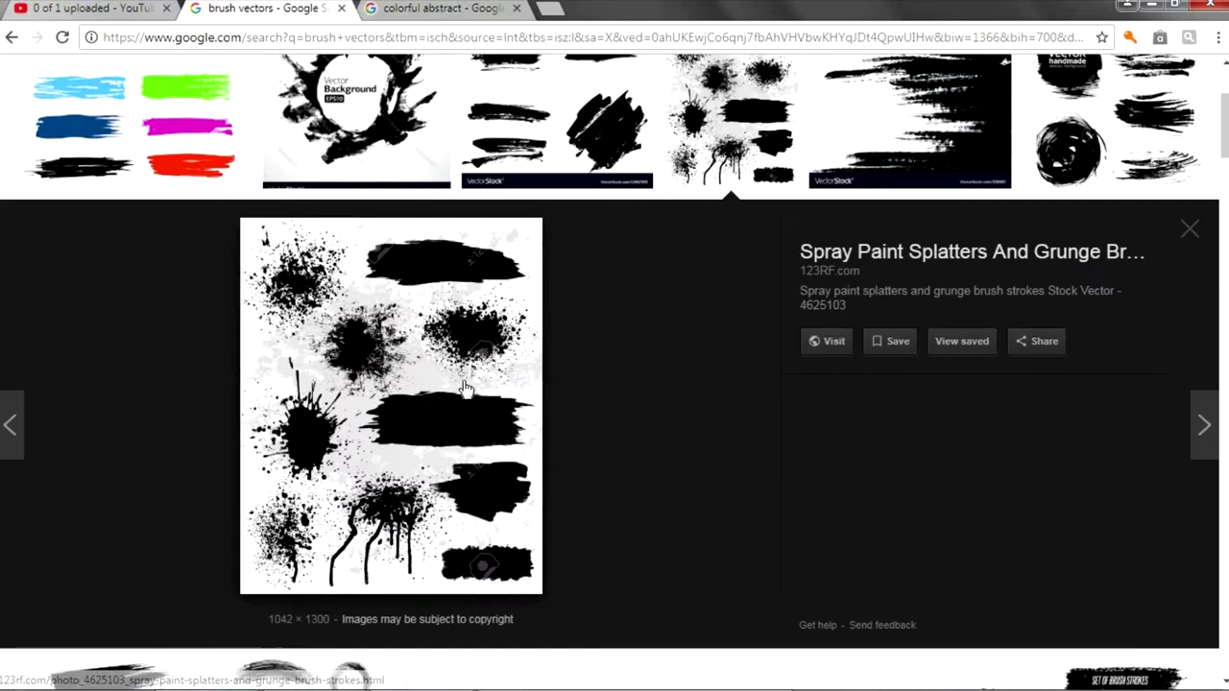
Copy the spray-paint splatter image from Chrome and paste it as Layer 13
right_click(294, 426)
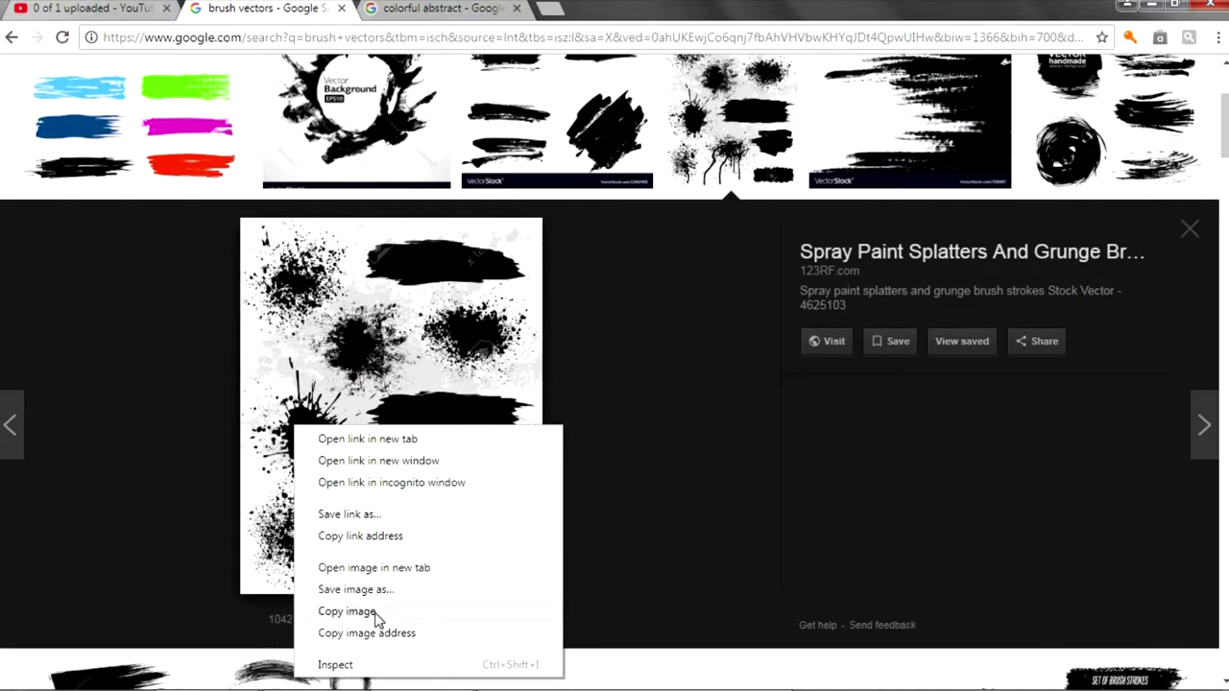
click(348, 612)
key(ctrl+v)
key(ctrl+plus)
key(ctrl+plus)
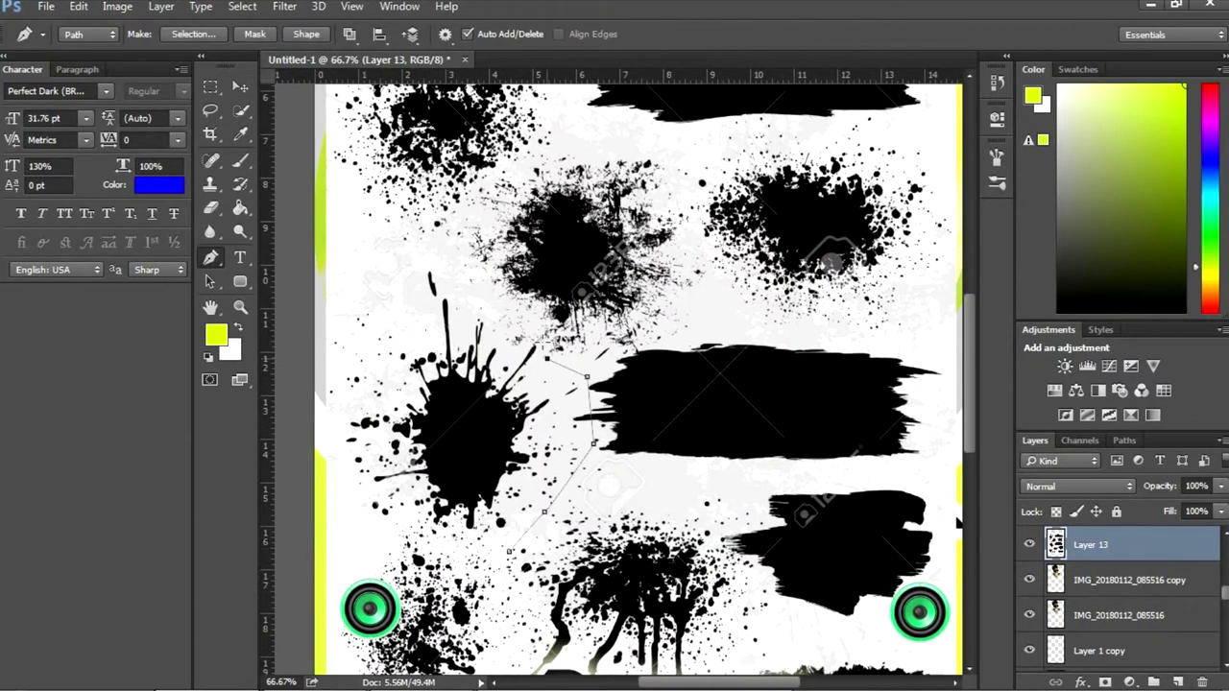
Copy the traced splatter to its own layer, then enlarge and slightly tilt it
key(ctrl+Return)
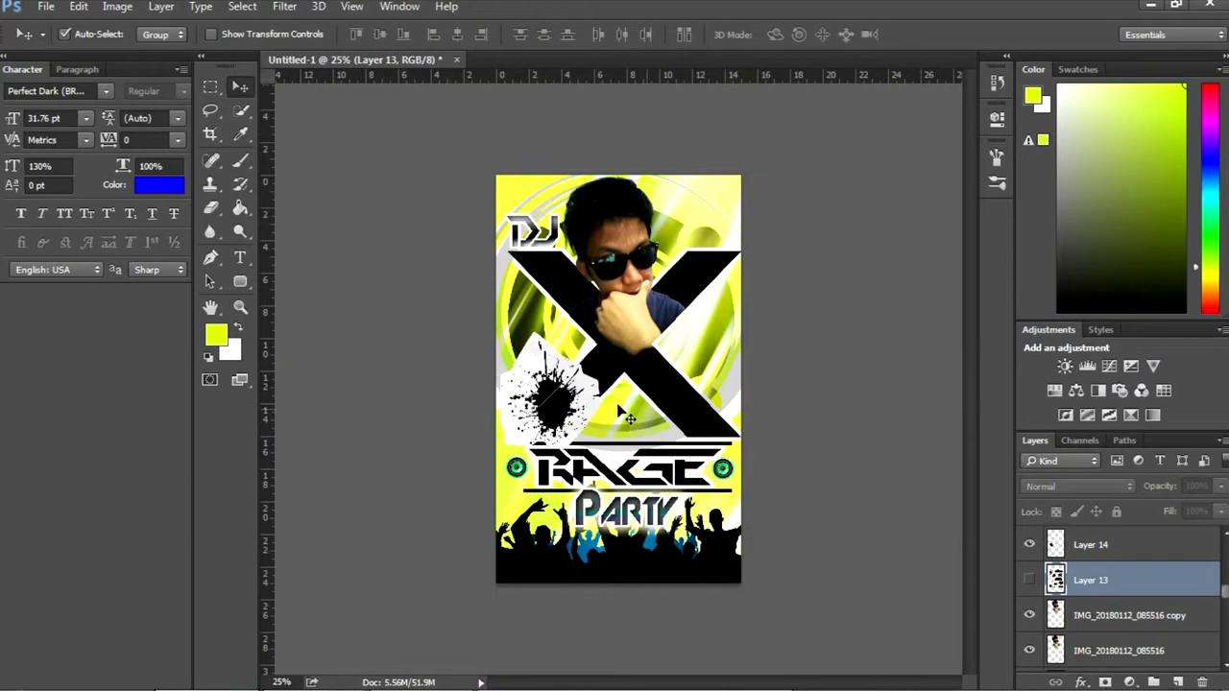
key(ctrl+t)
drag(600, 333, 822, 192)
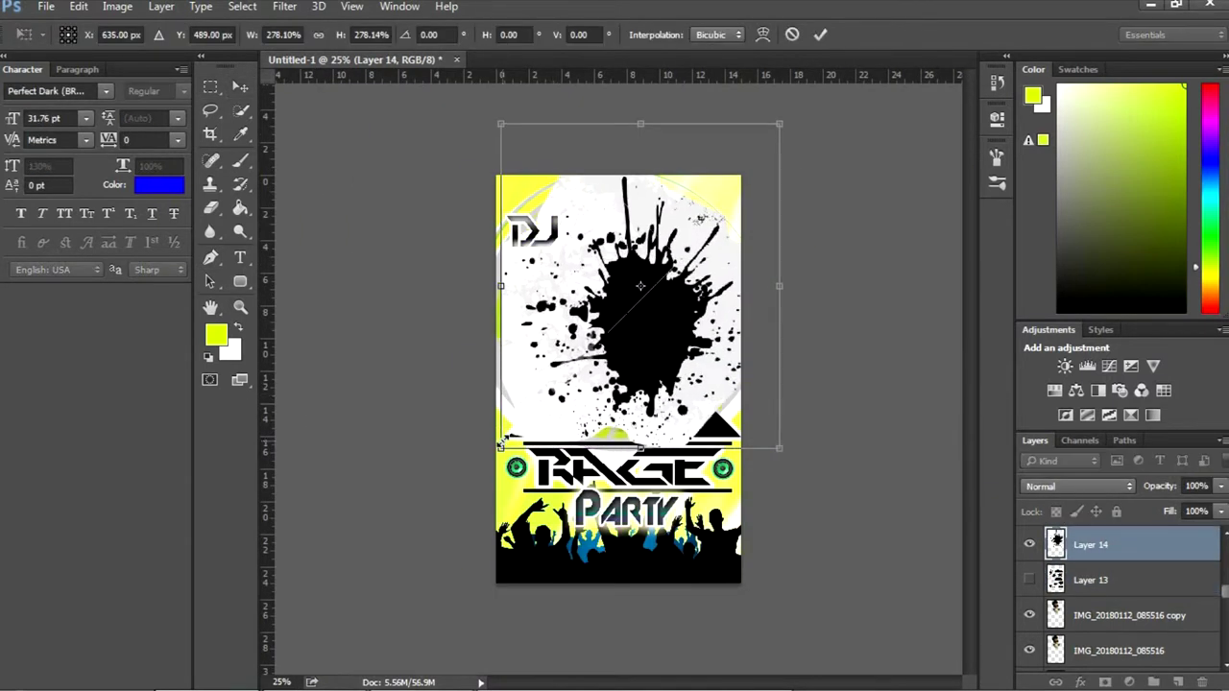
drag(499, 444, 431, 470)
mouse_move(778, 493)
mouse_down()
mouse_move(809, 576)
mouse_move(790, 560)
mouse_up()
drag(683, 410, 687, 413)
key(Return)
Magic-erase the splatter's white background and move its layer beneath the portrait
key(e)
key(shift+e)
key(shift+e)
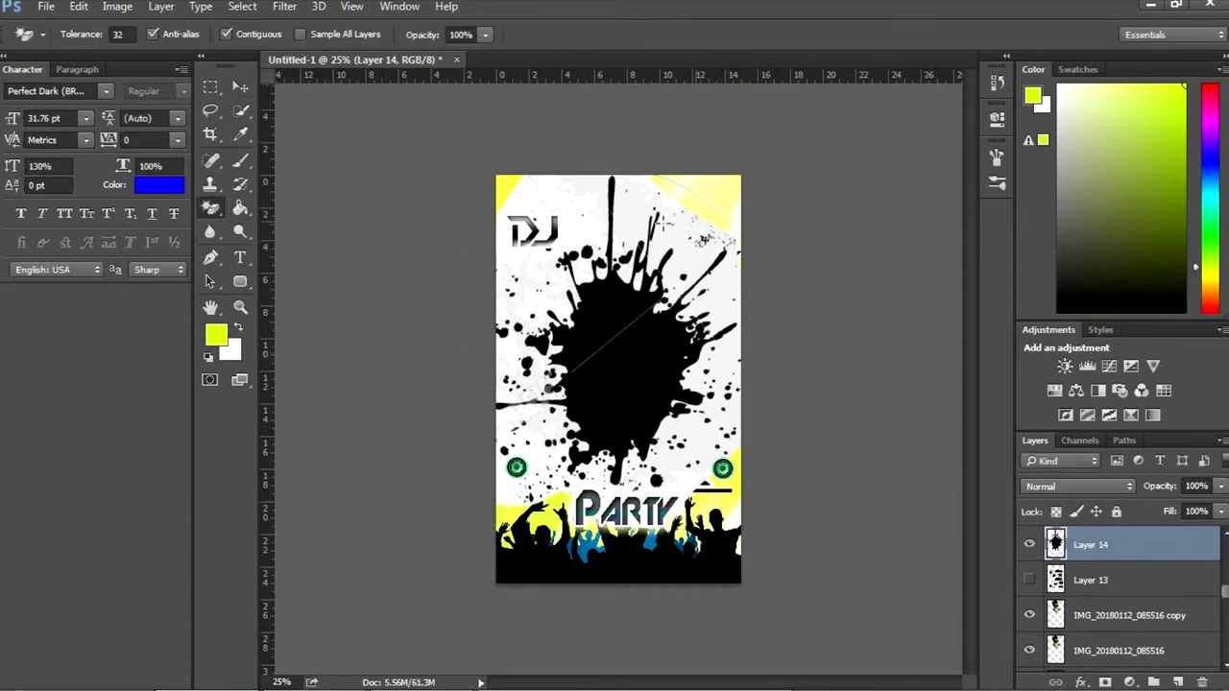
click(700, 240)
key(v)
mouse_move(1091, 544)
mouse_down()
mouse_move(1094, 597)
mouse_move(1123, 546)
mouse_up()
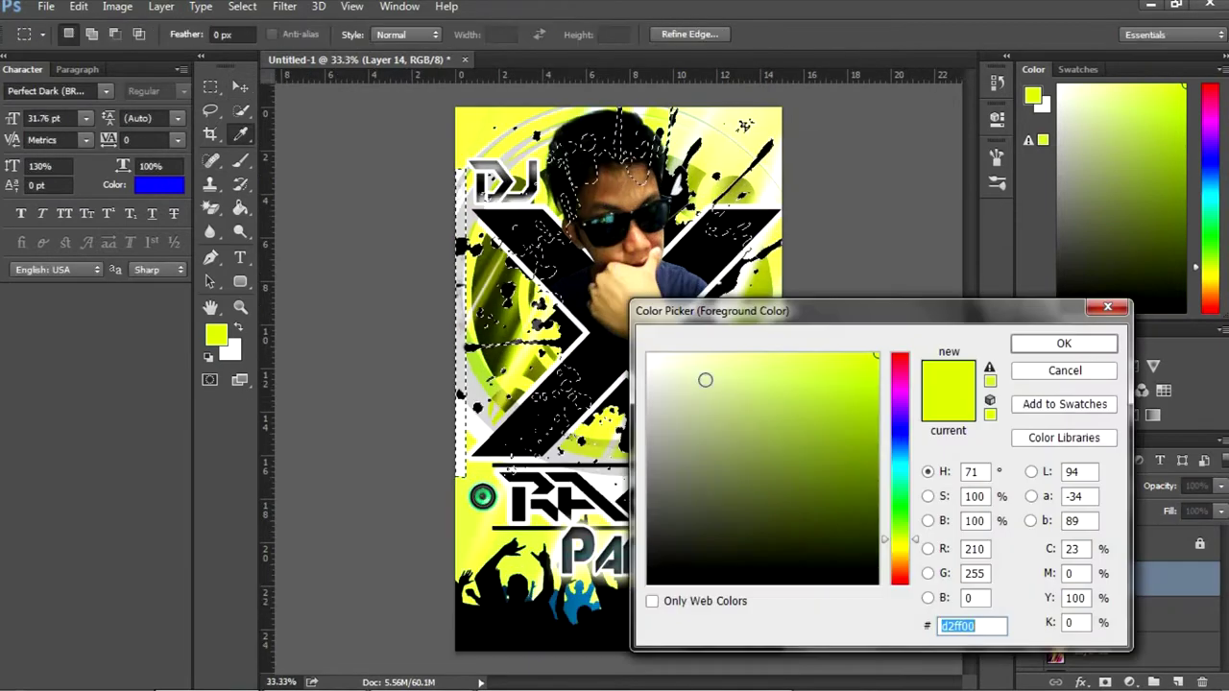
Fill the selected splatter areas with a slightly lightened lavender, #8a7efc
text(8a7efc)
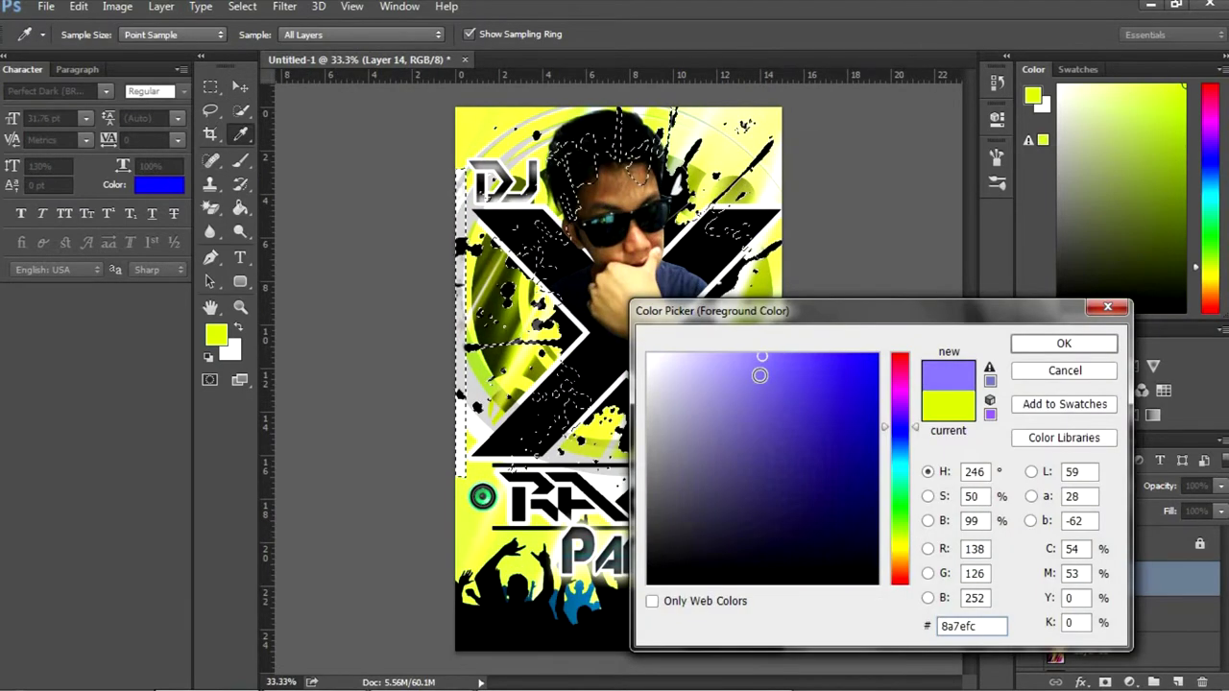
mouse_move(776, 375)
mouse_down()
mouse_move(803, 351)
mouse_move(747, 343)
mouse_up()
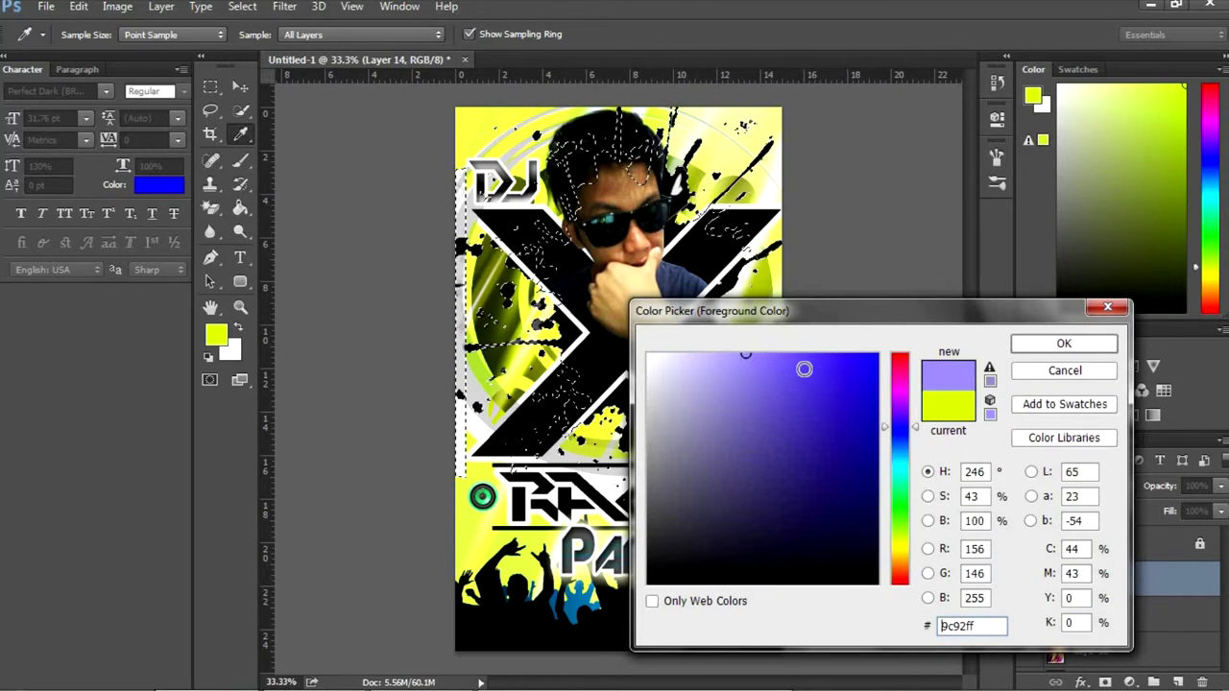
key(Return)
key(g)
click(708, 348)
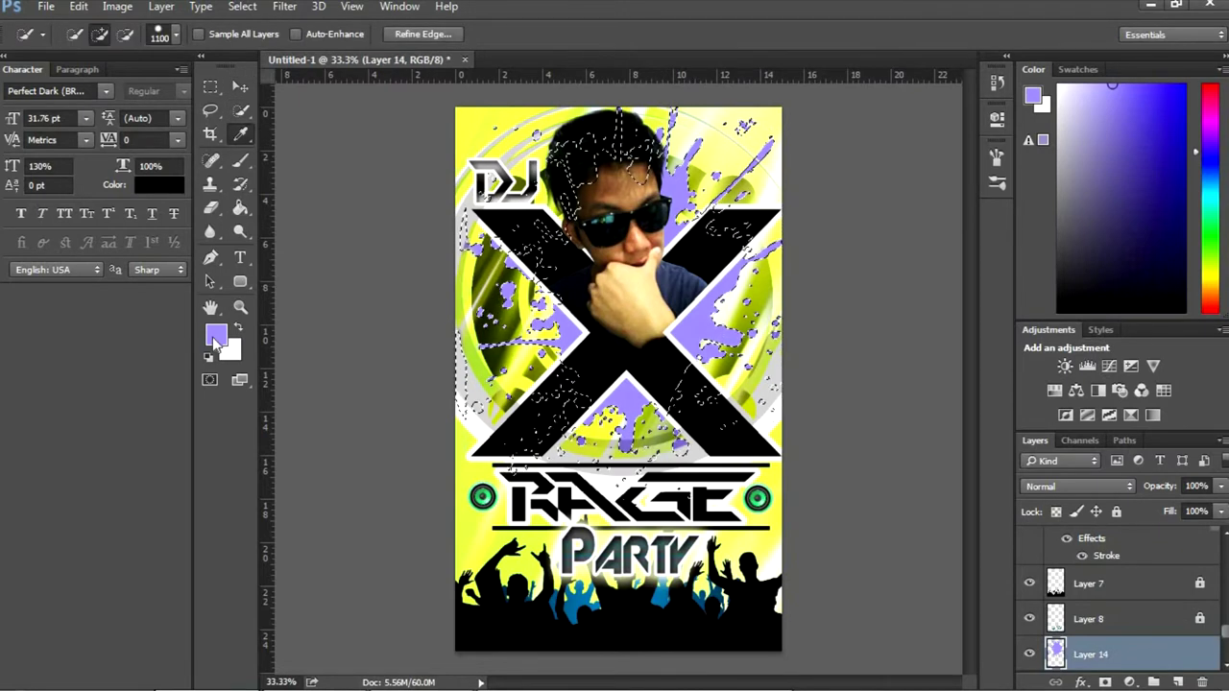
Try a lime green foreground, then fill the selected splatters with red instead
click(216, 336)
click(899, 533)
click(863, 359)
click(1053, 343)
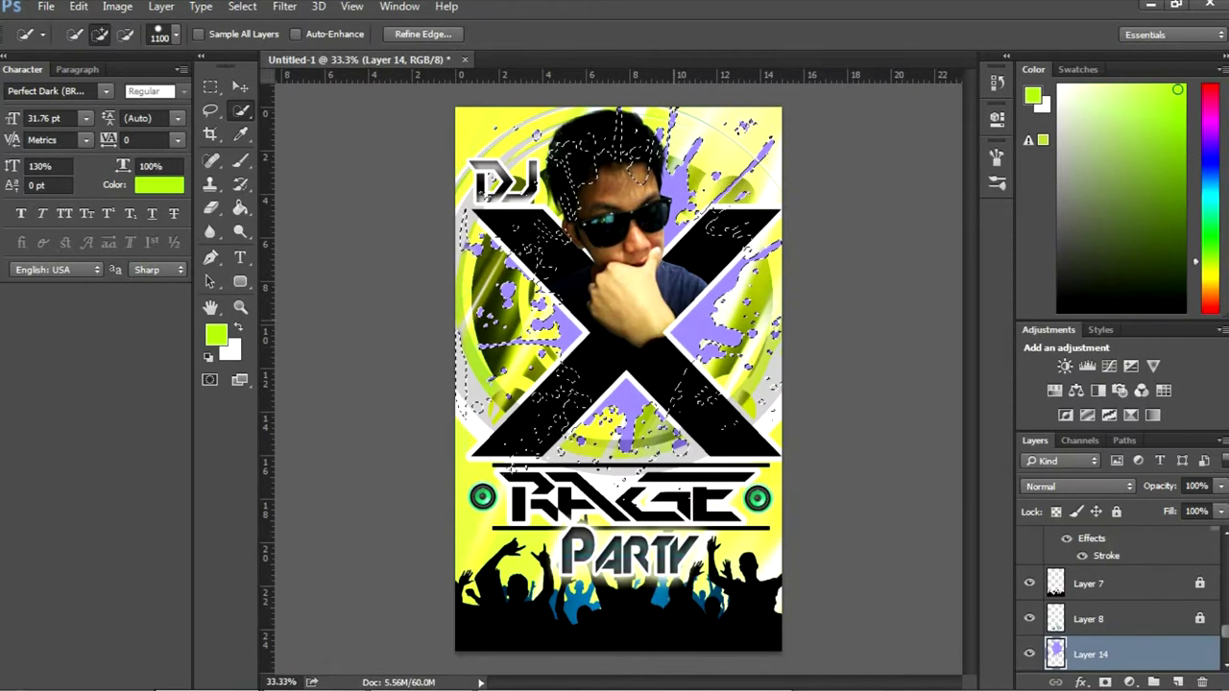
key(b)
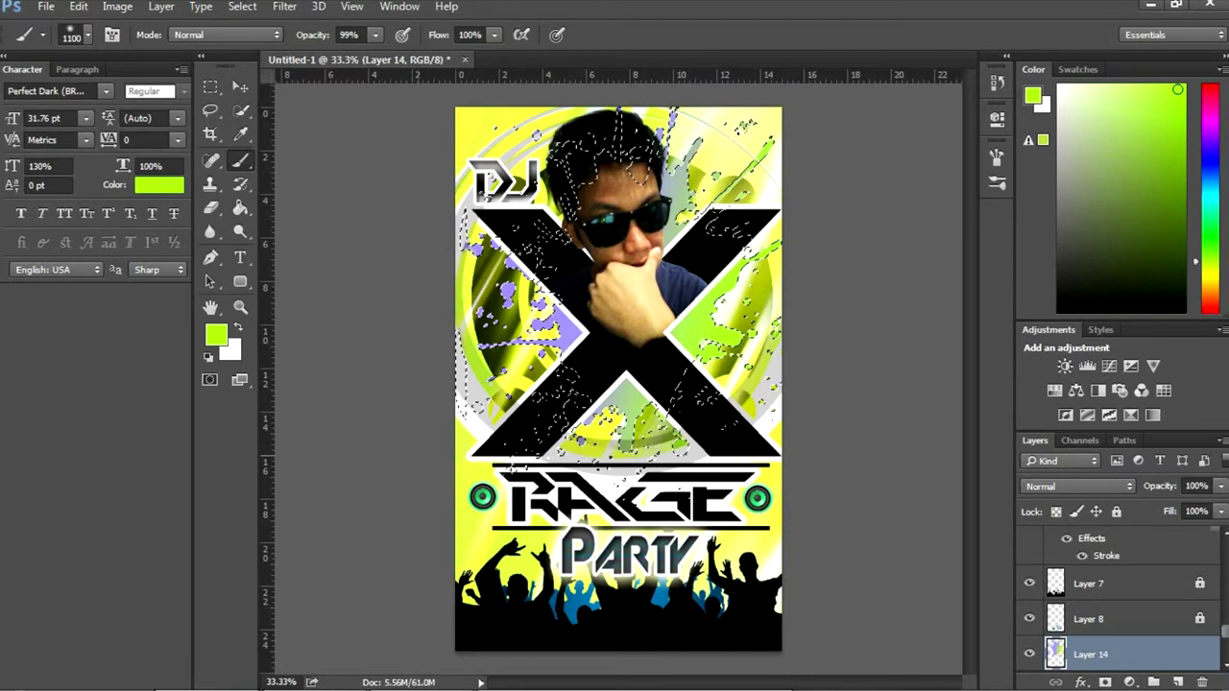
click(216, 336)
click(874, 353)
click(1059, 343)
key(alt+BackSpace)
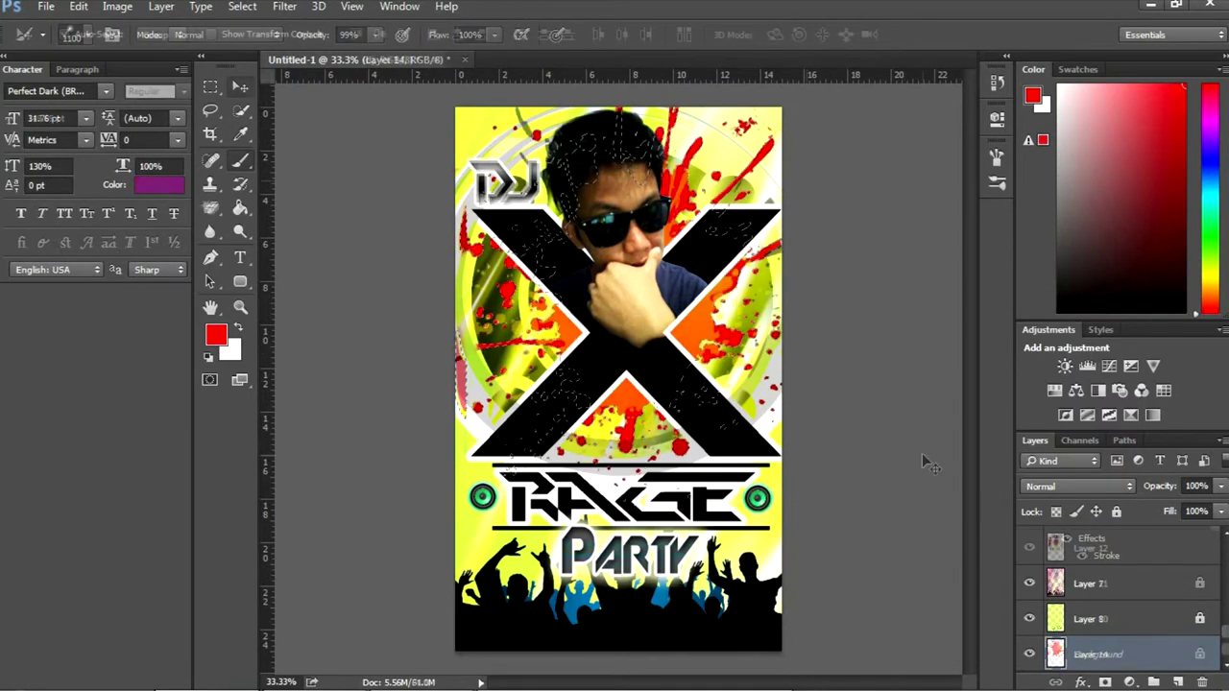
Paint red along the poster's lower side edges on Layer 10 with an enlarged brush
click(216, 335)
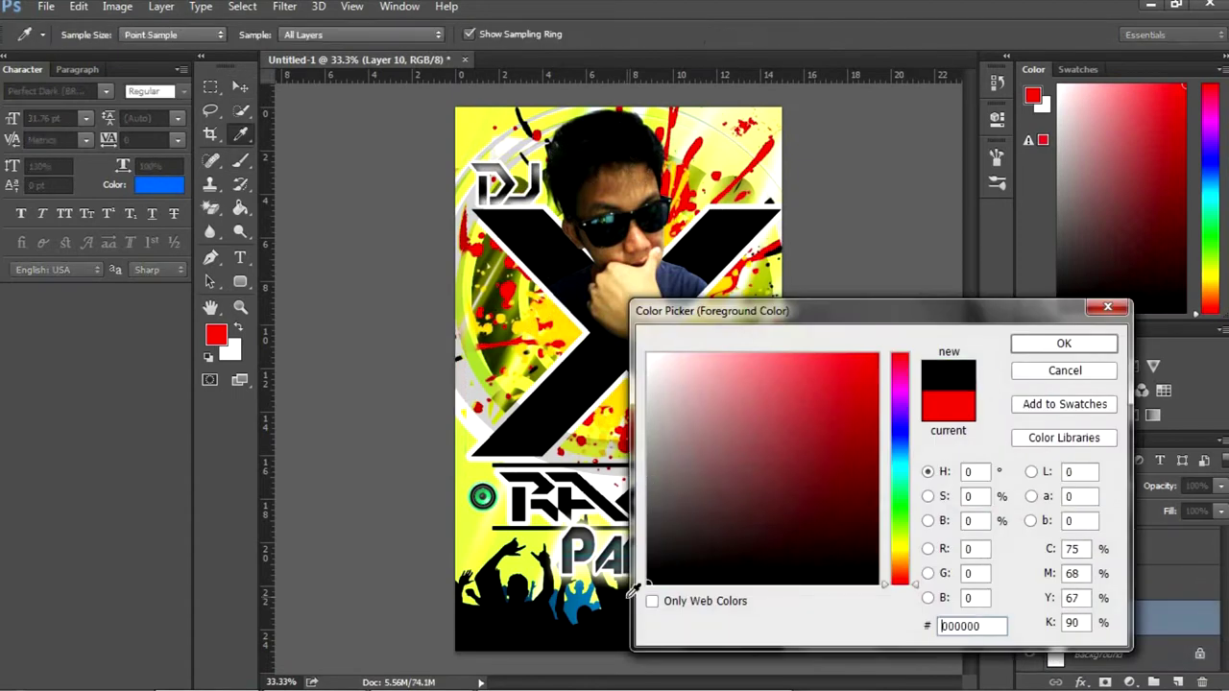
key(Escape)
click(209, 356)
click(216, 335)
click(876, 356)
click(1058, 344)
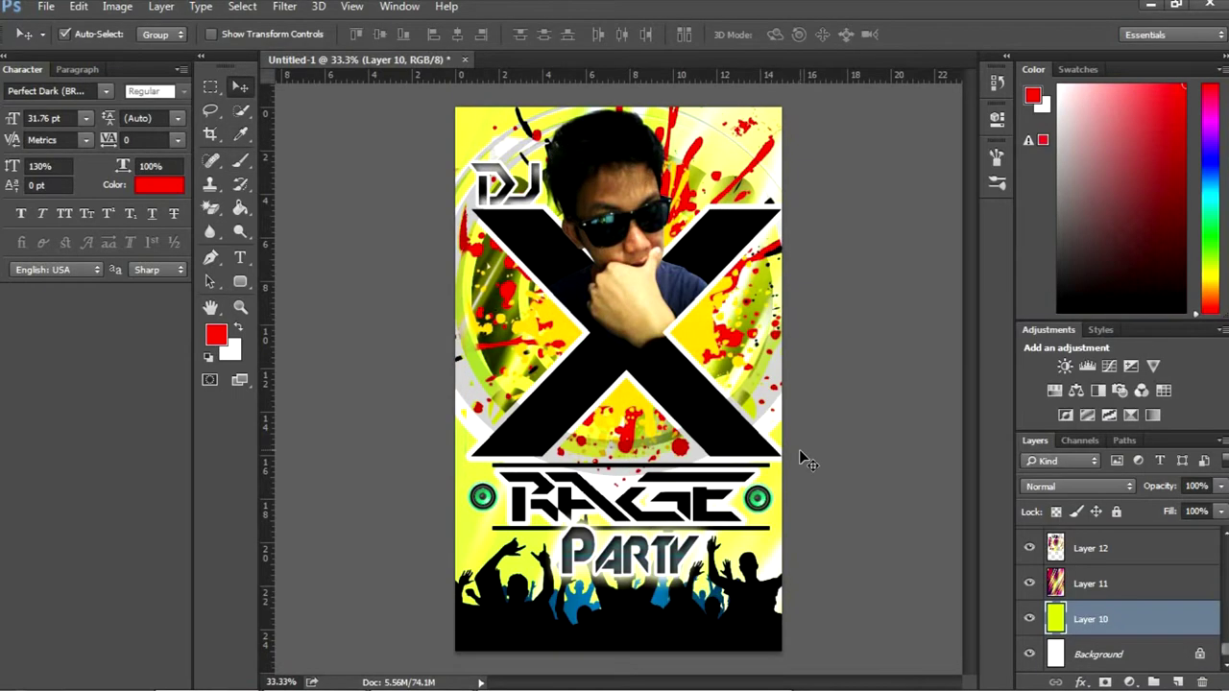
key(b)
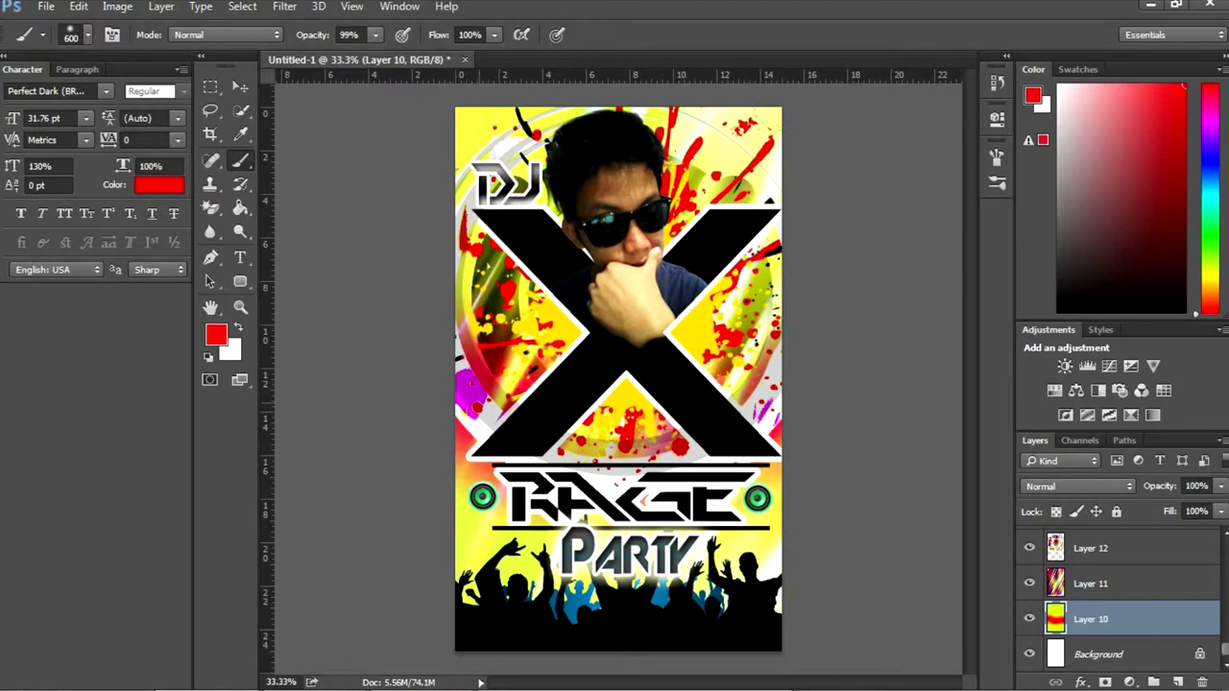
scroll(1059, 550, down, 5)
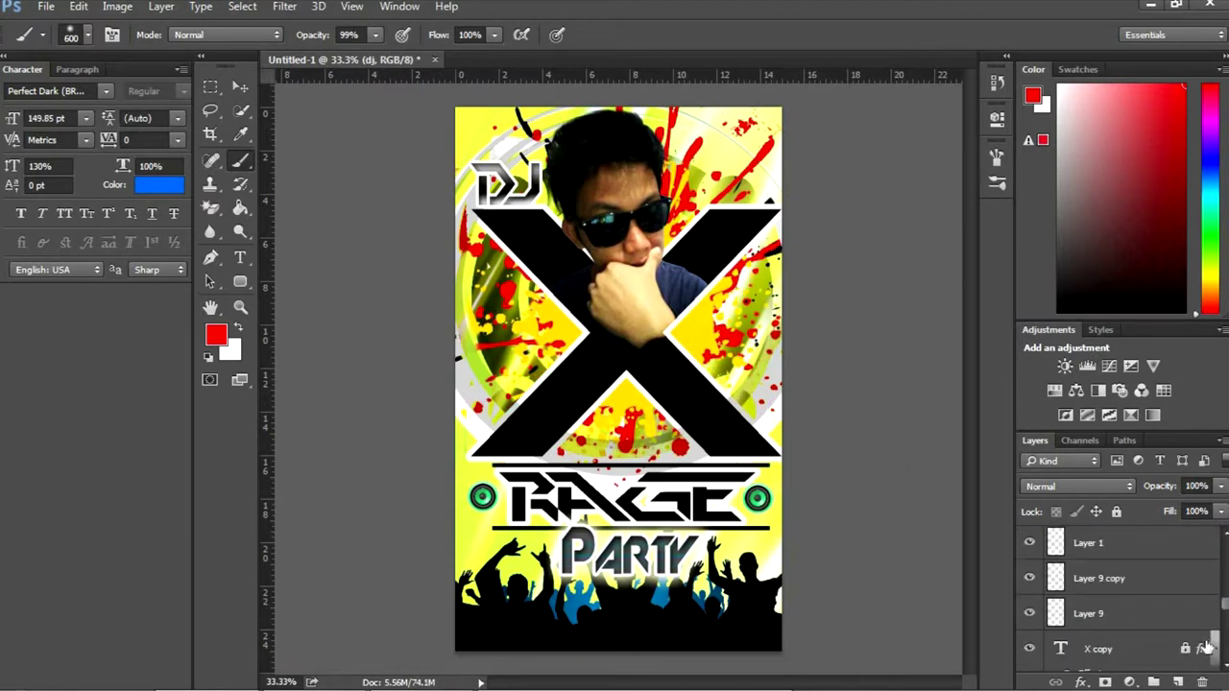
click(1090, 619)
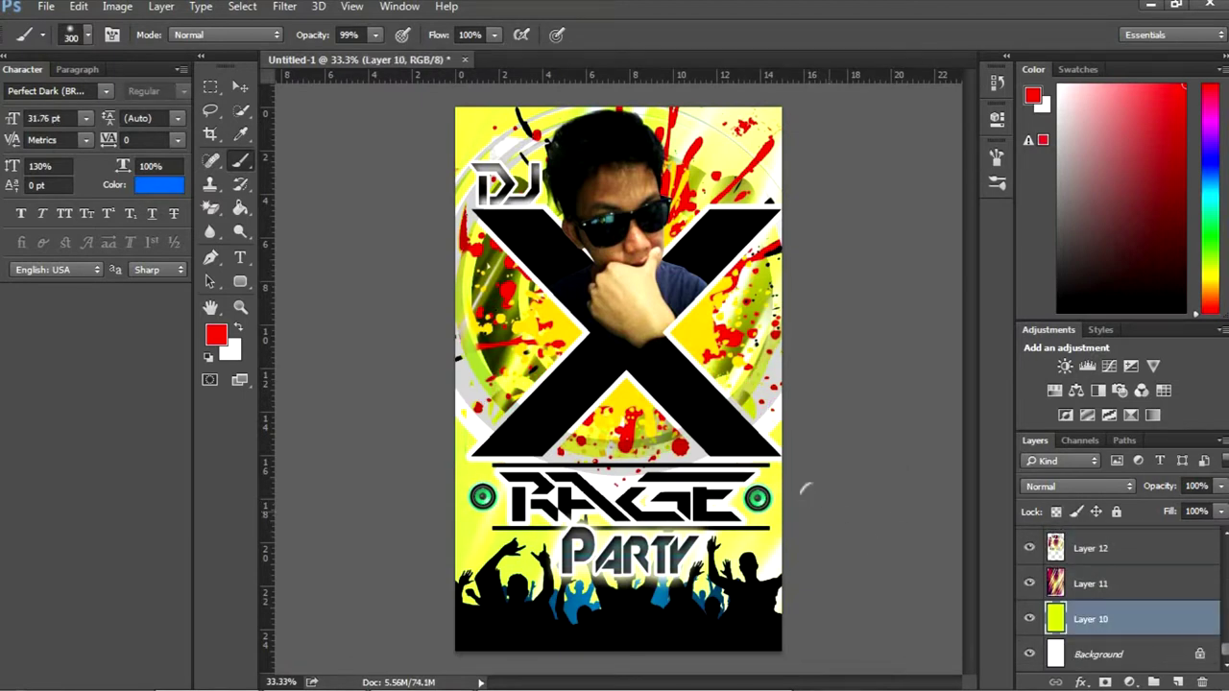
key(bracketright)
drag(804, 490, 442, 518)
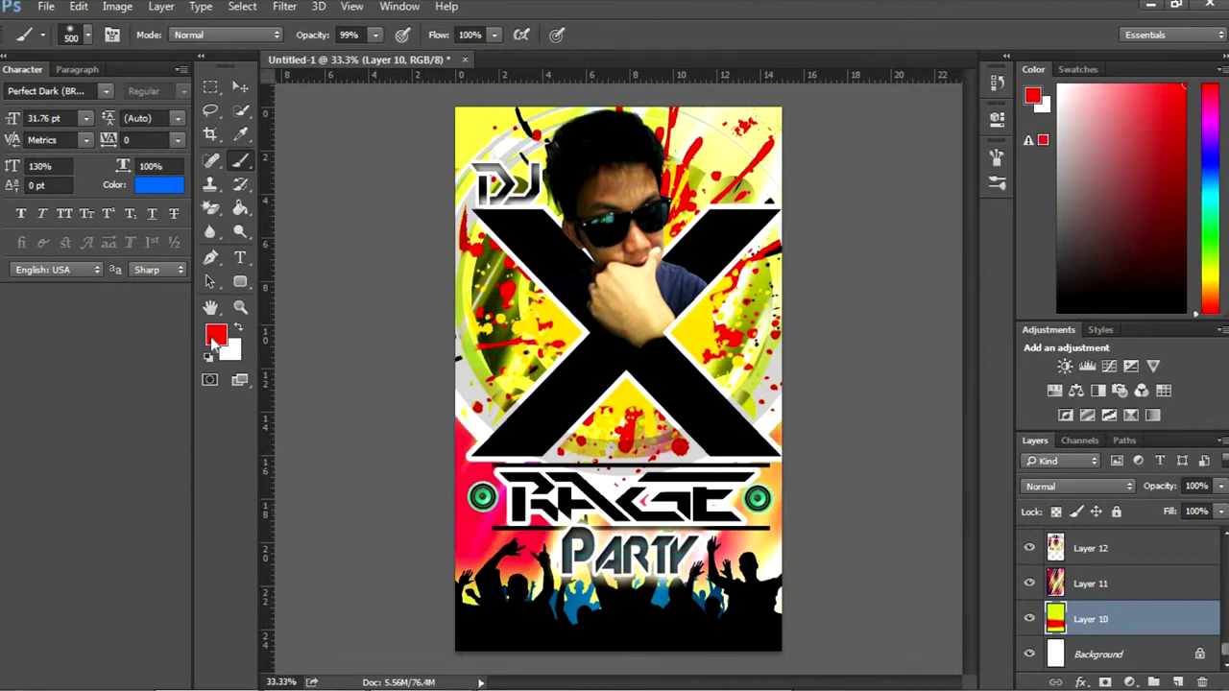
Try blue and then yellow-green as the foreground colour
click(215, 334)
click(865, 403)
click(853, 398)
click(1042, 342)
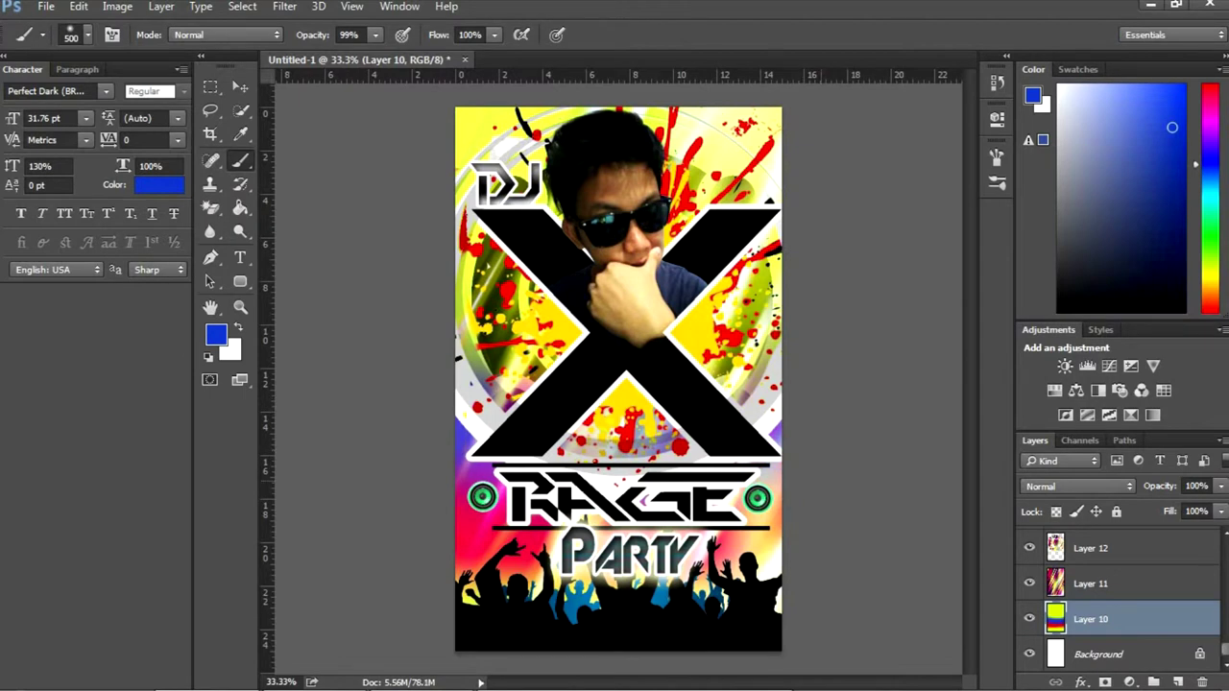
click(215, 334)
click(900, 542)
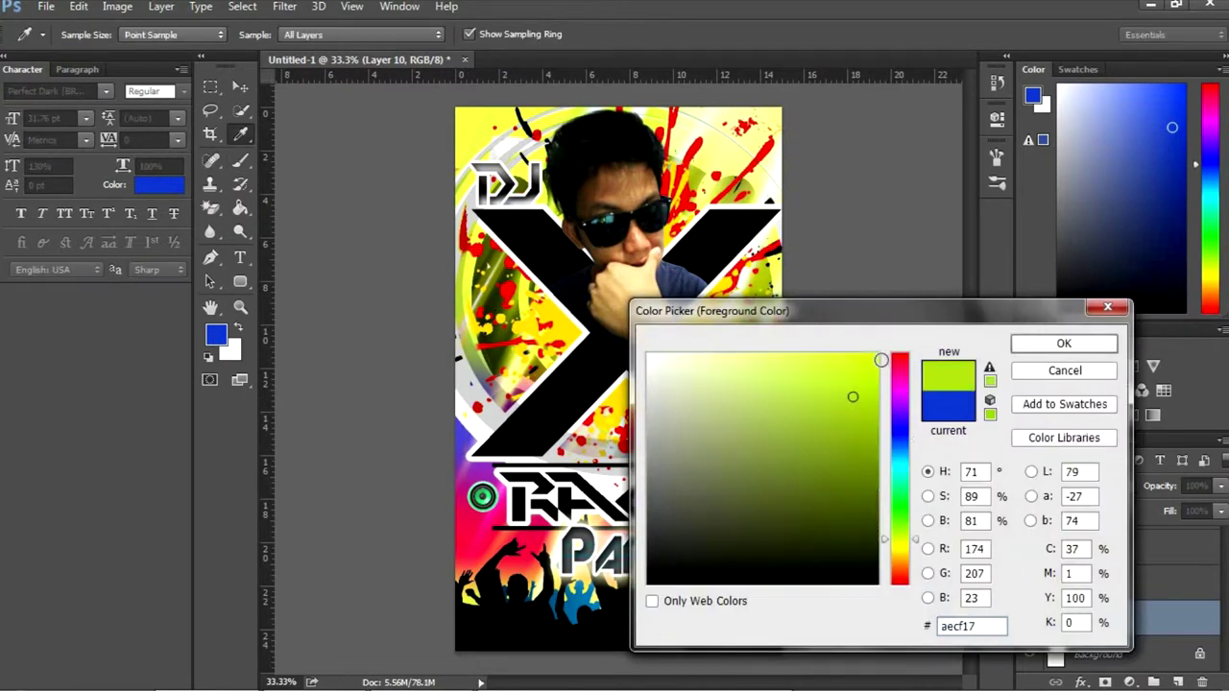
click(1047, 342)
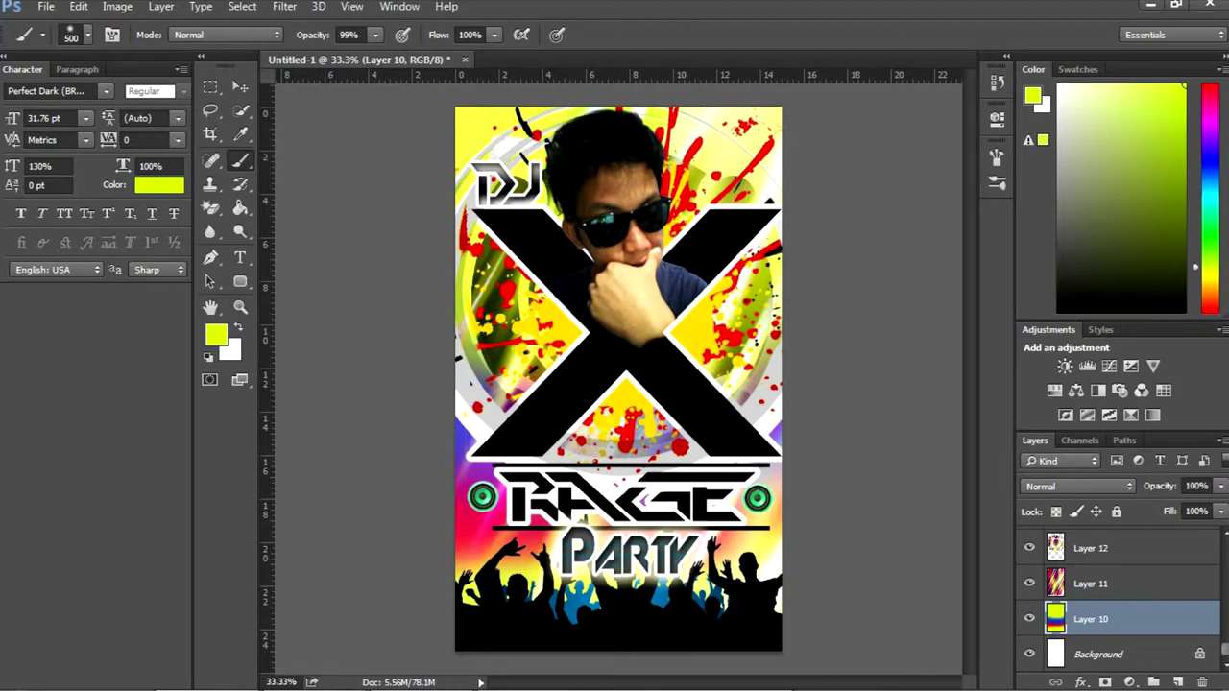
Paint blue along the top of the poster with a larger brush
click(215, 334)
click(900, 437)
click(839, 371)
click(1055, 343)
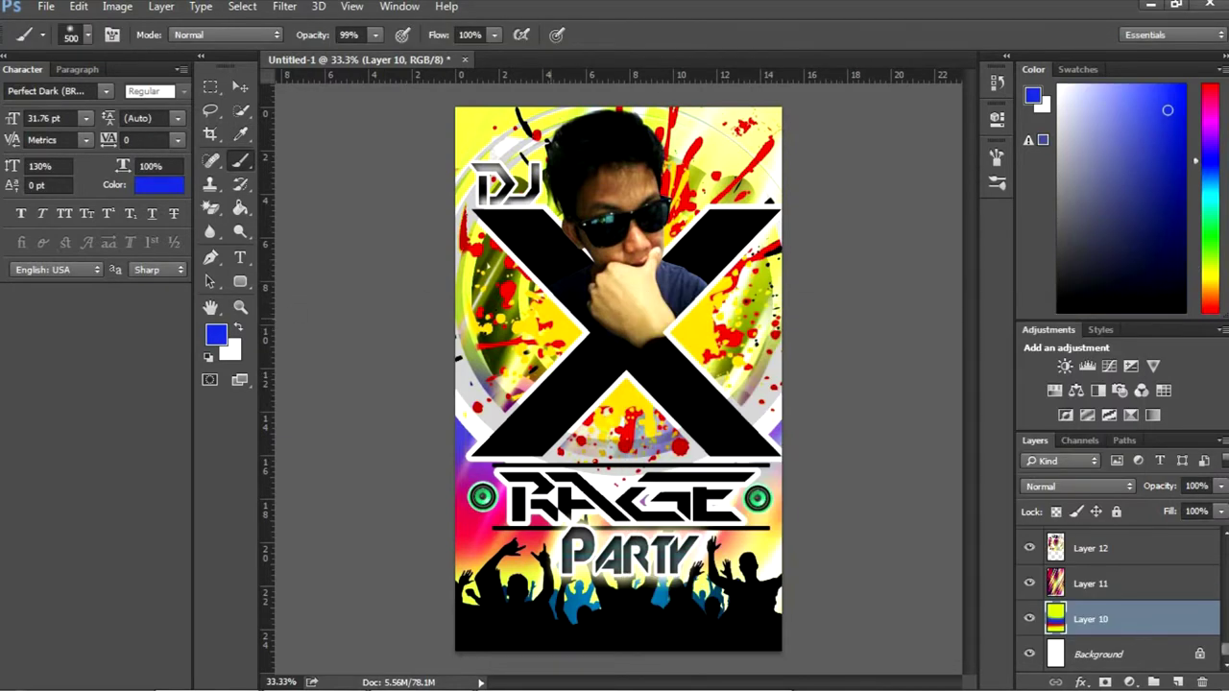
key(p)
key(b)
key(bracketright)
drag(489, 149, 753, 164)
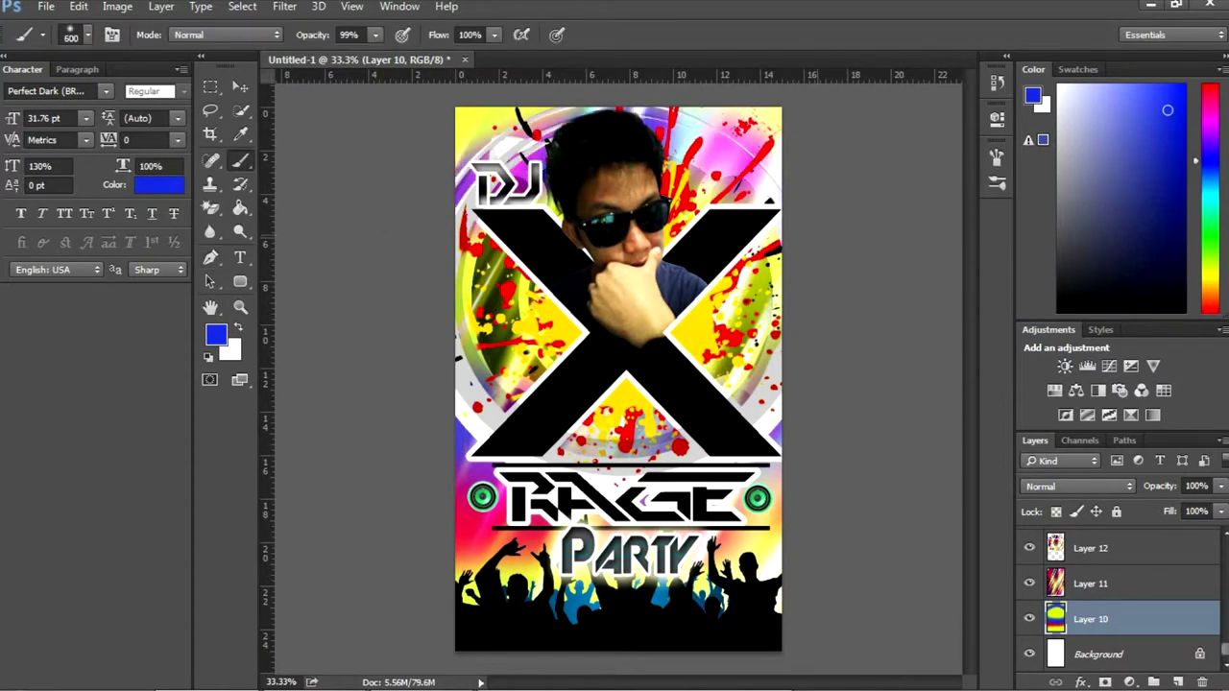
Sample bright yellow from the poster and paint it along the top edge
click(215, 334)
click(557, 321)
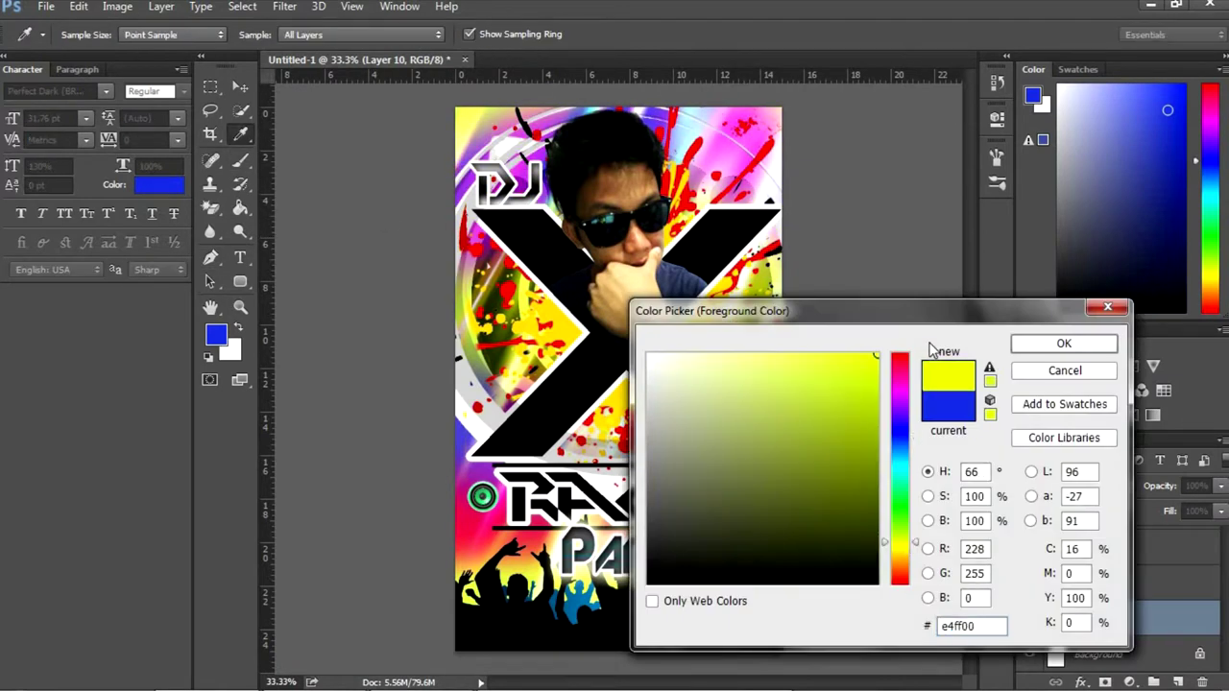
key(Return)
drag(759, 120, 480, 120)
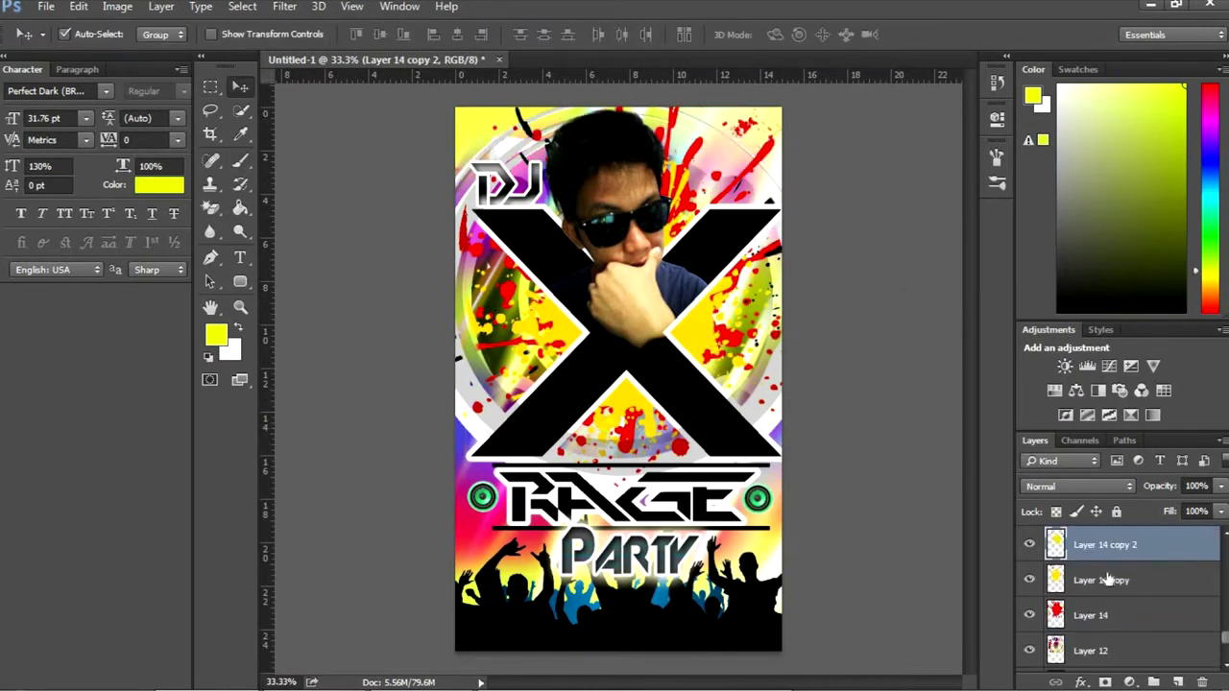
Shift the hue of the Layer 14 copy 2 splatter with Hue/Saturation
click(698, 333)
key(ctrl+u)
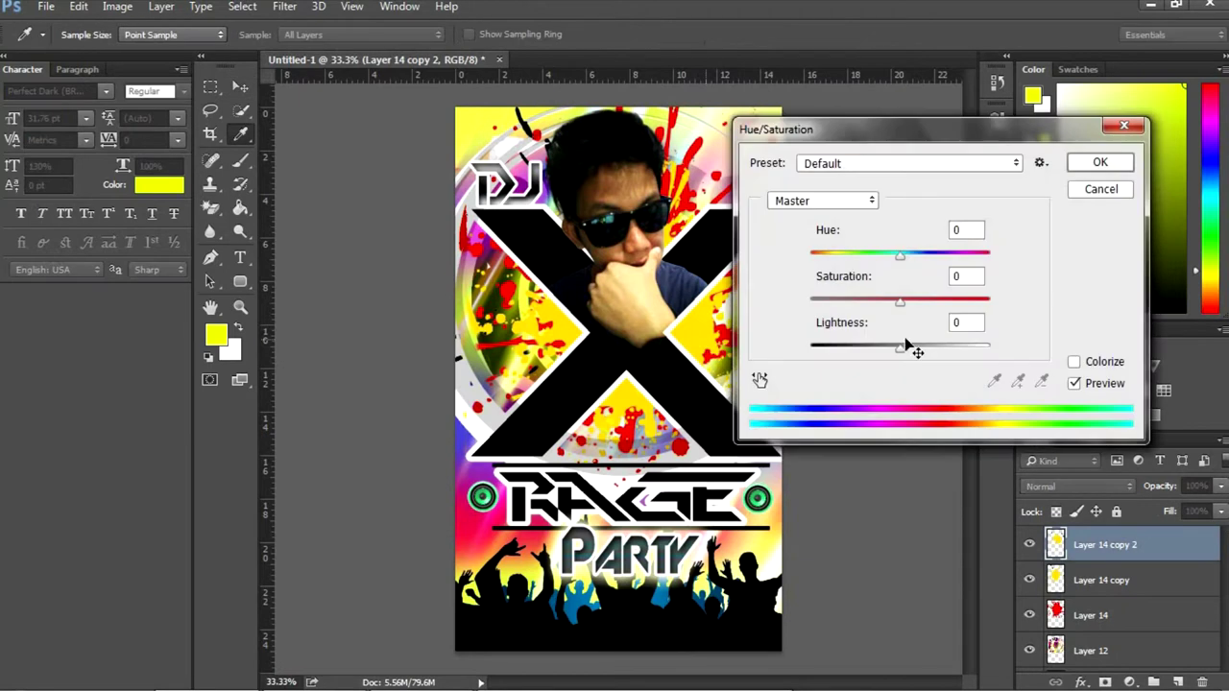
mouse_move(900, 255)
mouse_down()
mouse_move(871, 255)
mouse_move(891, 262)
mouse_up()
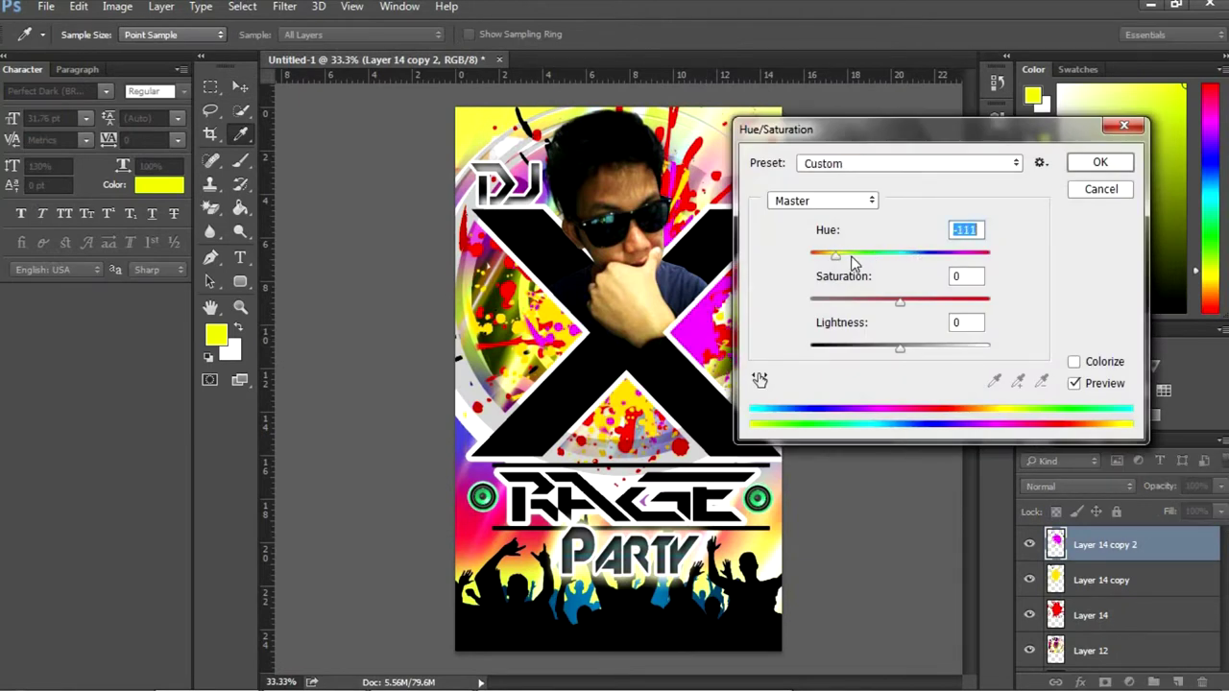
key(Return)
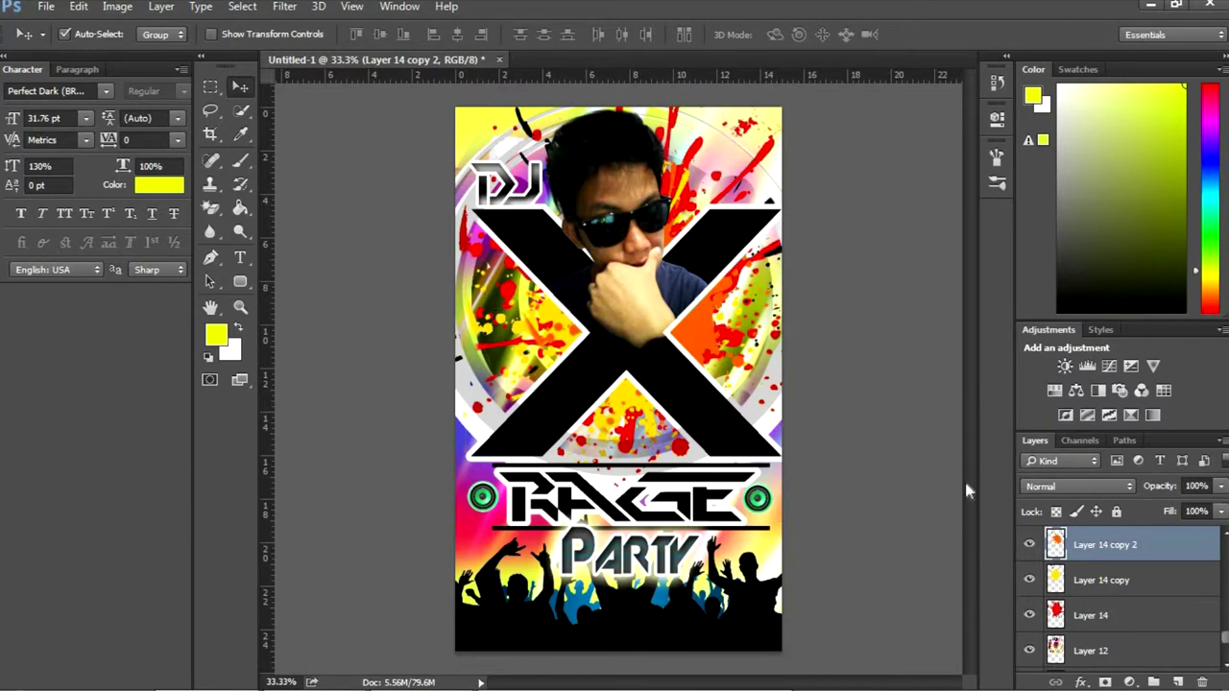
Set the DJ text's Gradient Overlay to Lighter Color and move it onto the X's left arm
key(ctrl+minus)
key(ctrl+minus)
key(ctrl+minus)
key(ctrl+minus)
key(ctrl+plus)
key(ctrl+plus)
key(ctrl+plus)
key(ctrl+plus)
key(ctrl+plus)
key(ctrl+minus)
click(526, 203)
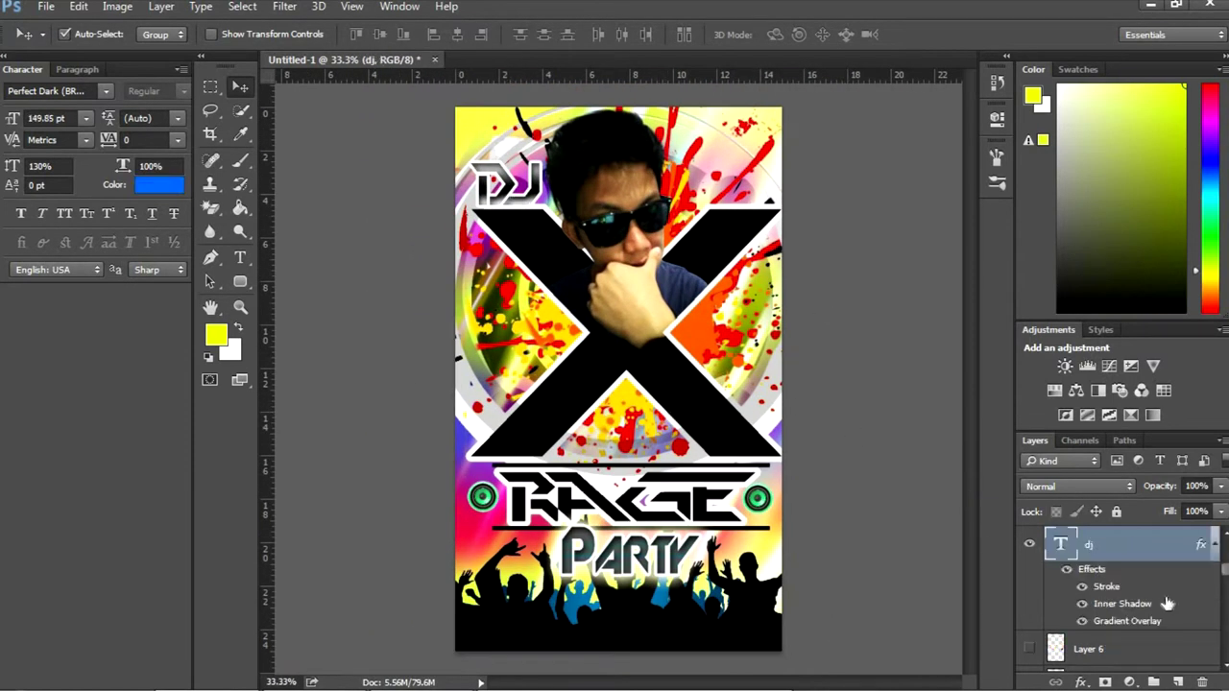
double_click(1126, 620)
drag(480, 74, 954, 104)
click(1075, 166)
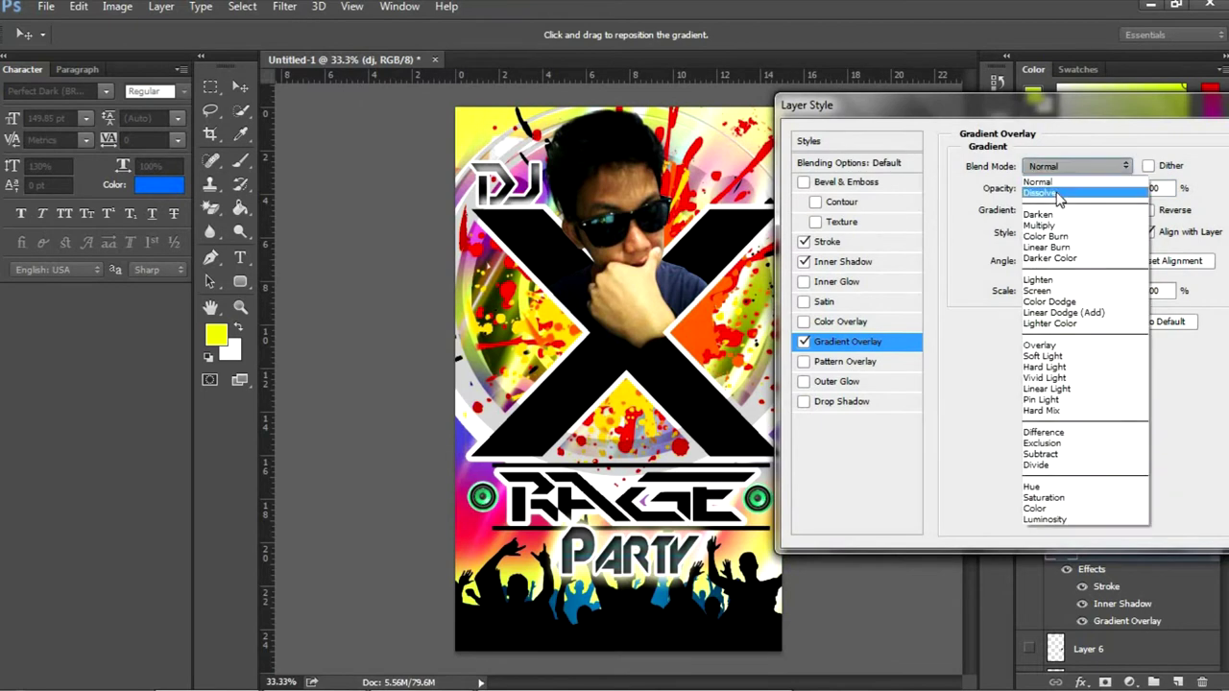
click(1059, 197)
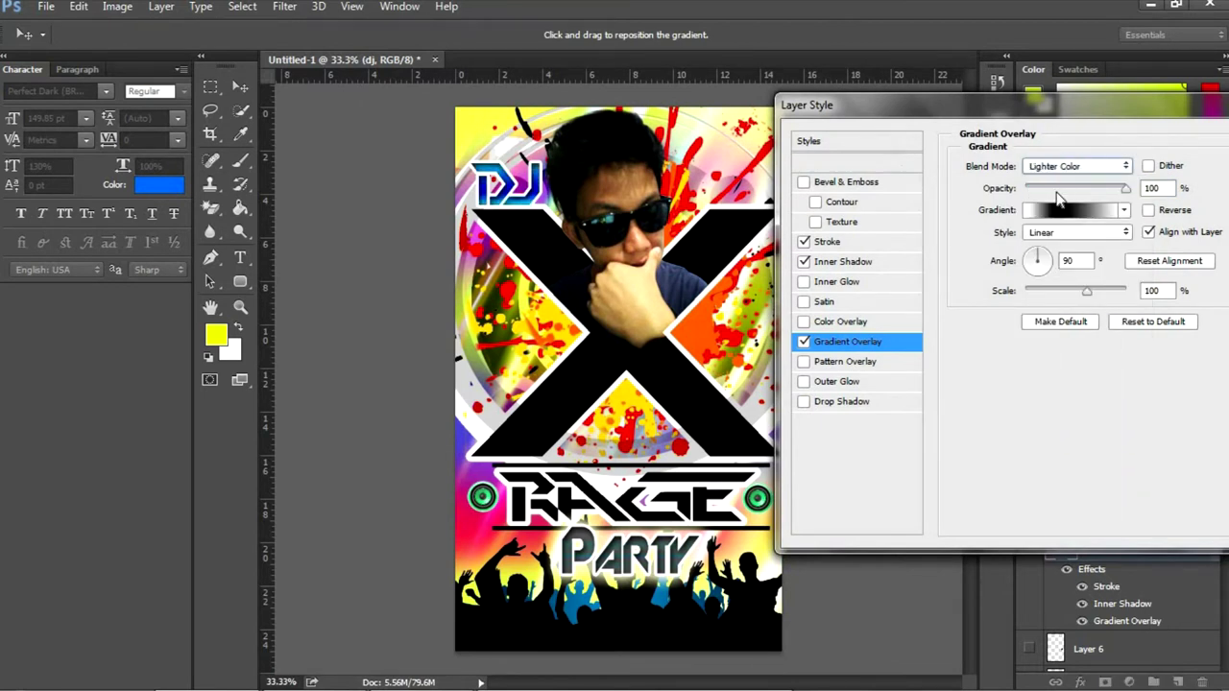
key(Return)
mouse_move(519, 192)
mouse_down()
mouse_move(555, 317)
mouse_move(537, 315)
mouse_move(533, 280)
mouse_up()
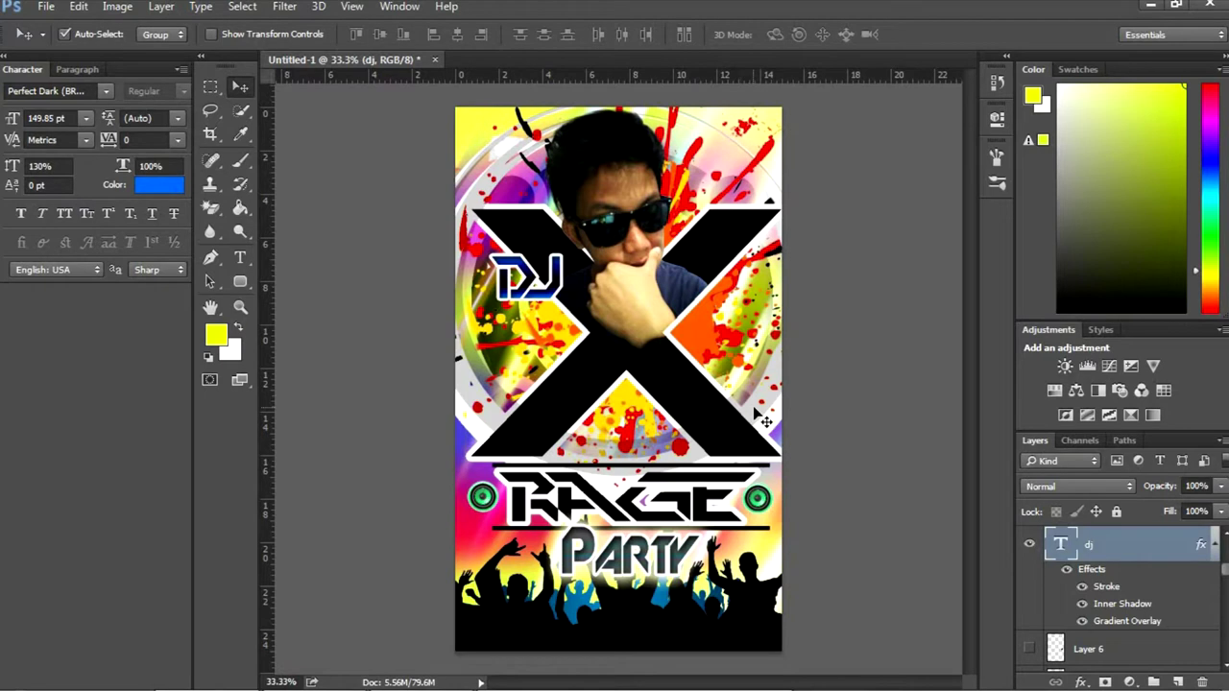
Lower the selected splatter layers to 77% opacity and blend them in Divide mode
click(721, 342)
shift+click(1104, 583)
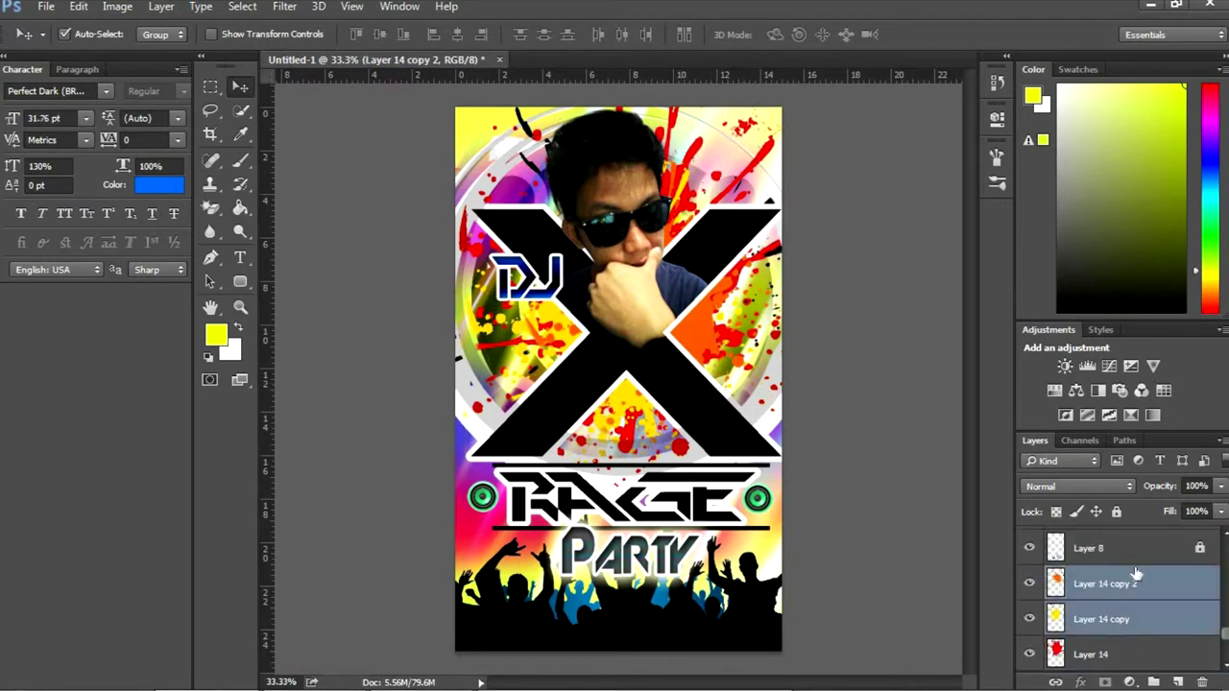
click(1221, 486)
mouse_move(1217, 510)
mouse_down()
mouse_move(1164, 514)
mouse_move(1200, 509)
mouse_up()
click(1041, 486)
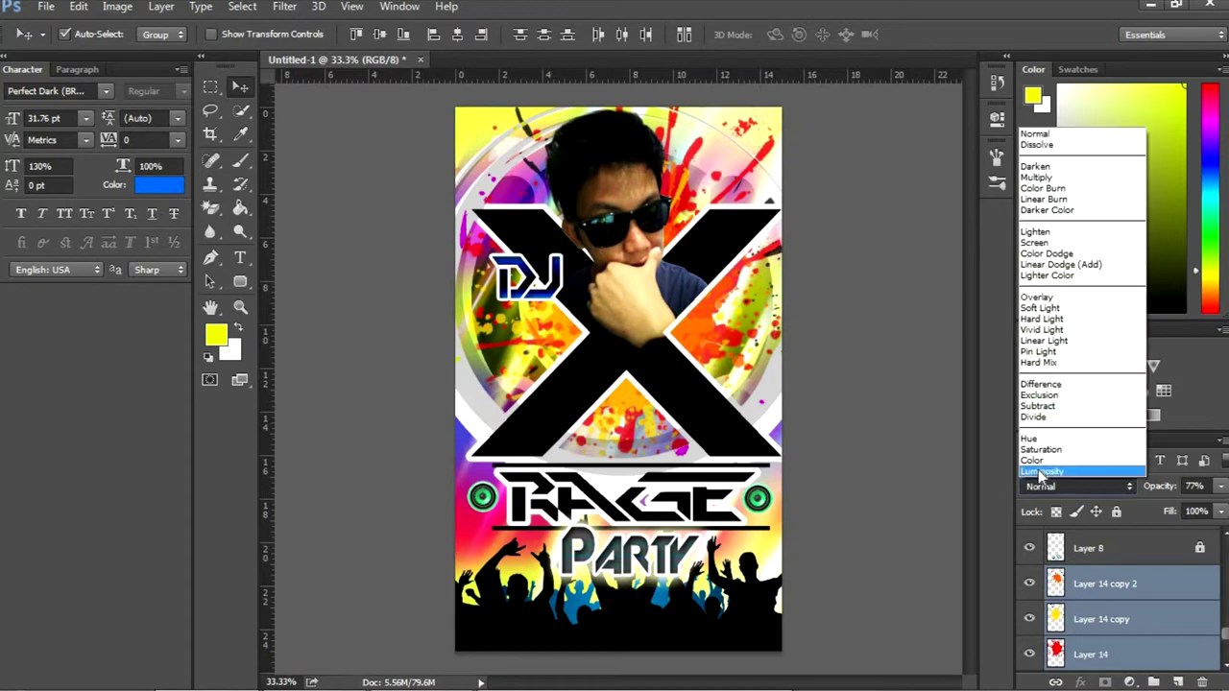
key(shift+minus)
key(shift+minus)
key(shift+minus)
key(shift+minus)
key(shift+minus)
key(shift+minus)
key(shift+minus)
key(shift+minus)
key(shift+minus)
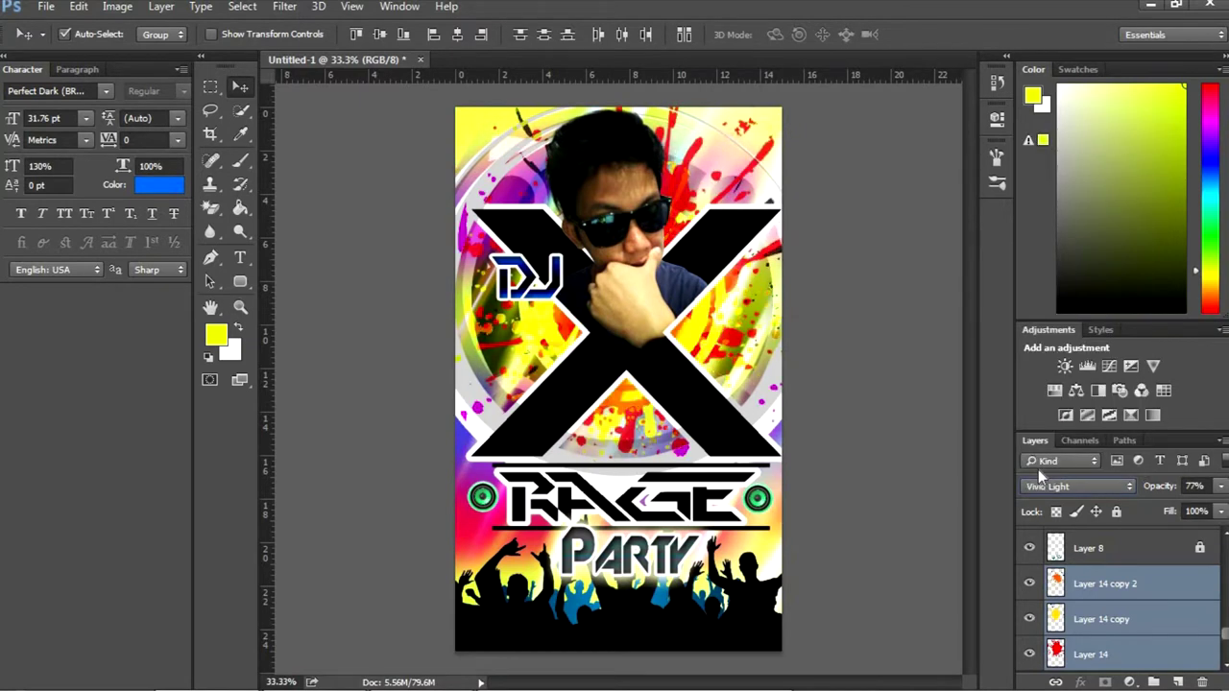
scroll(1077, 490, down, 7)
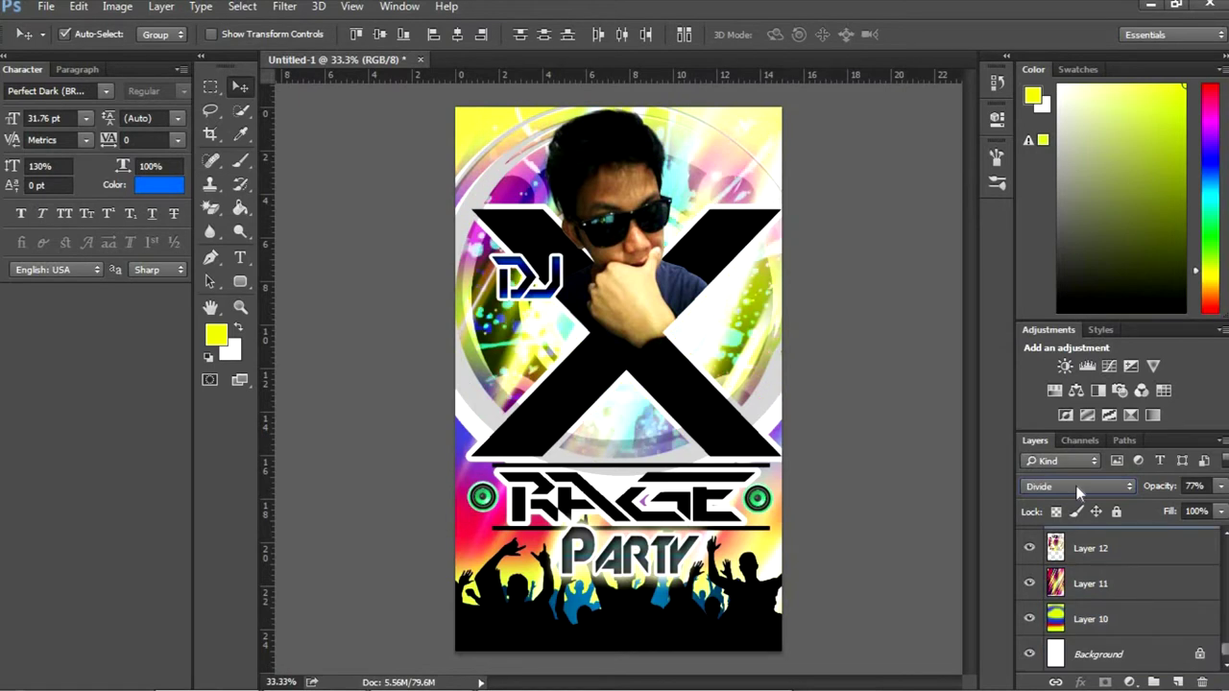
Select Layer 10, pick yellow then blue #3765e8, and copy the guest's photo from Google Images
click(1148, 630)
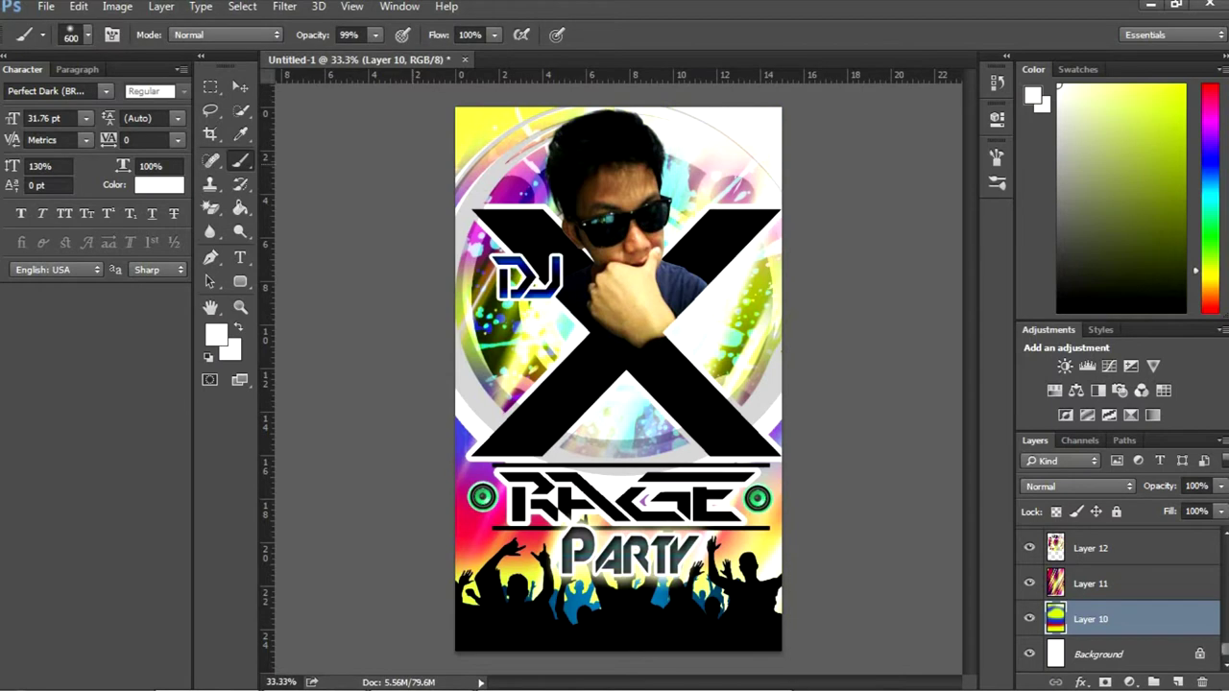
click(216, 334)
click(878, 351)
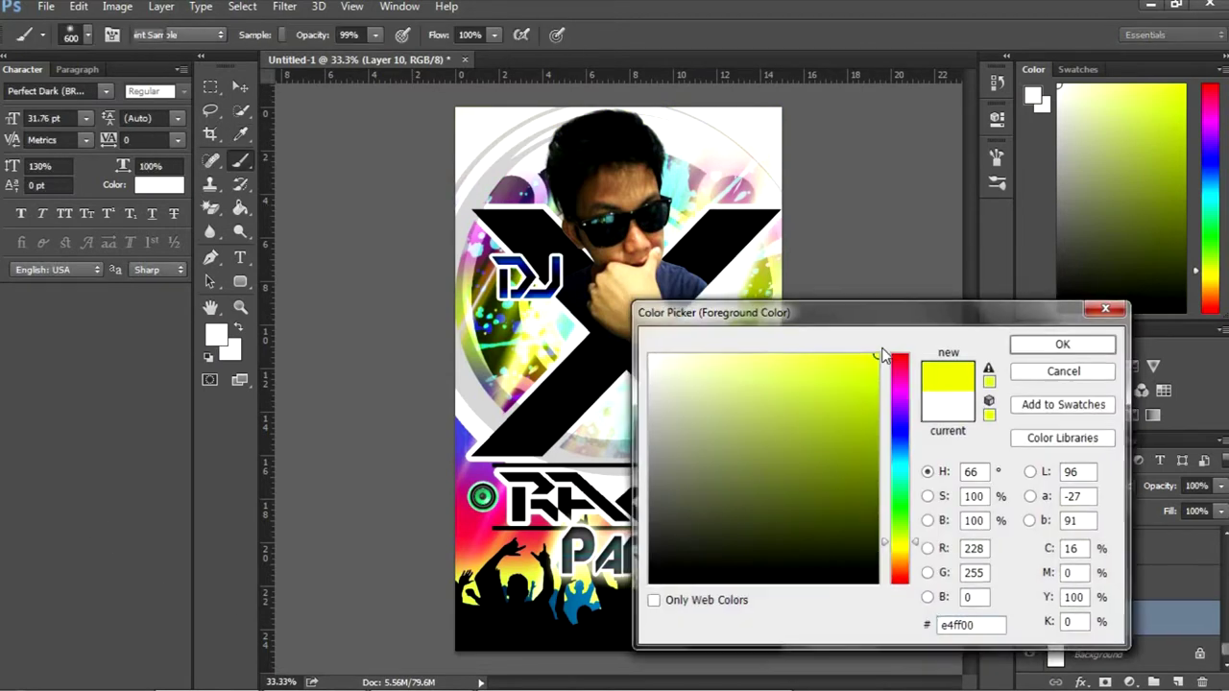
click(1056, 345)
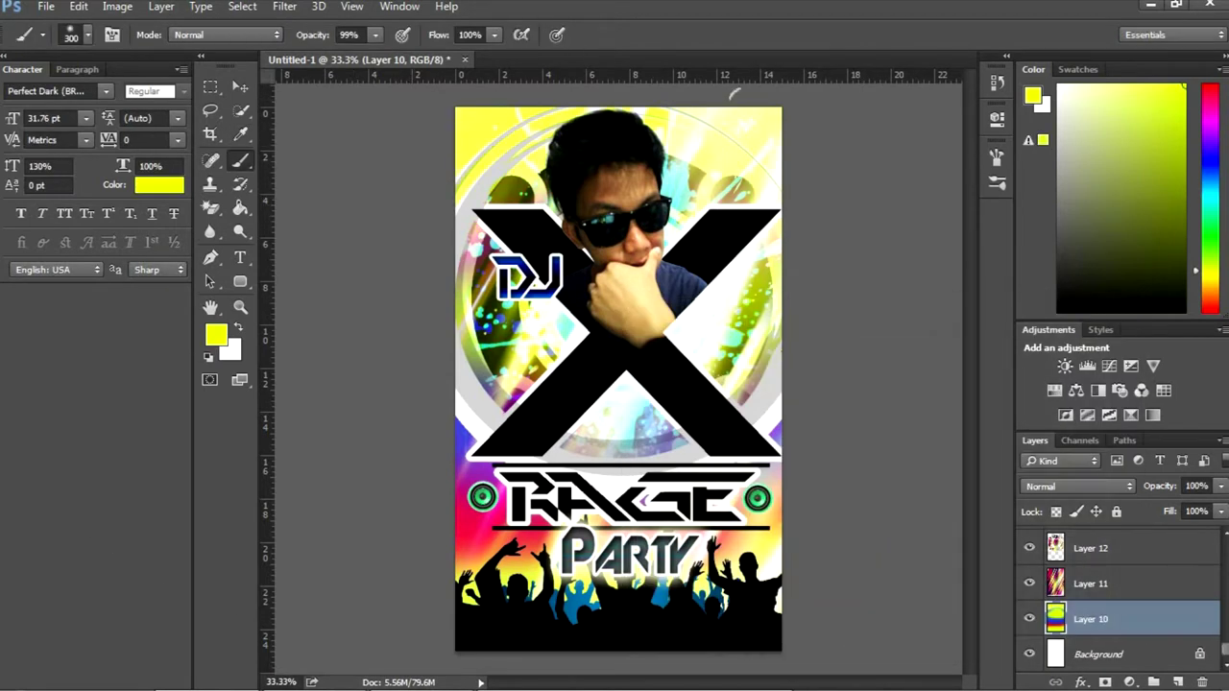
click(230, 343)
text(3765e8)
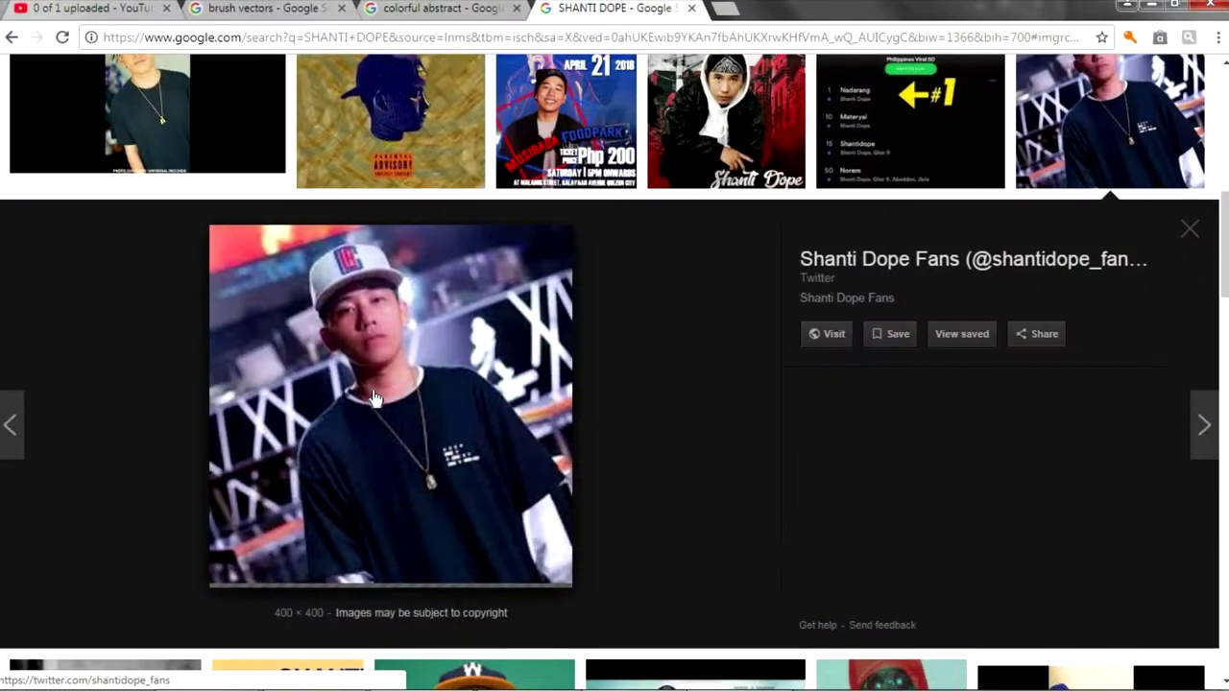
right_click(382, 415)
click(411, 589)
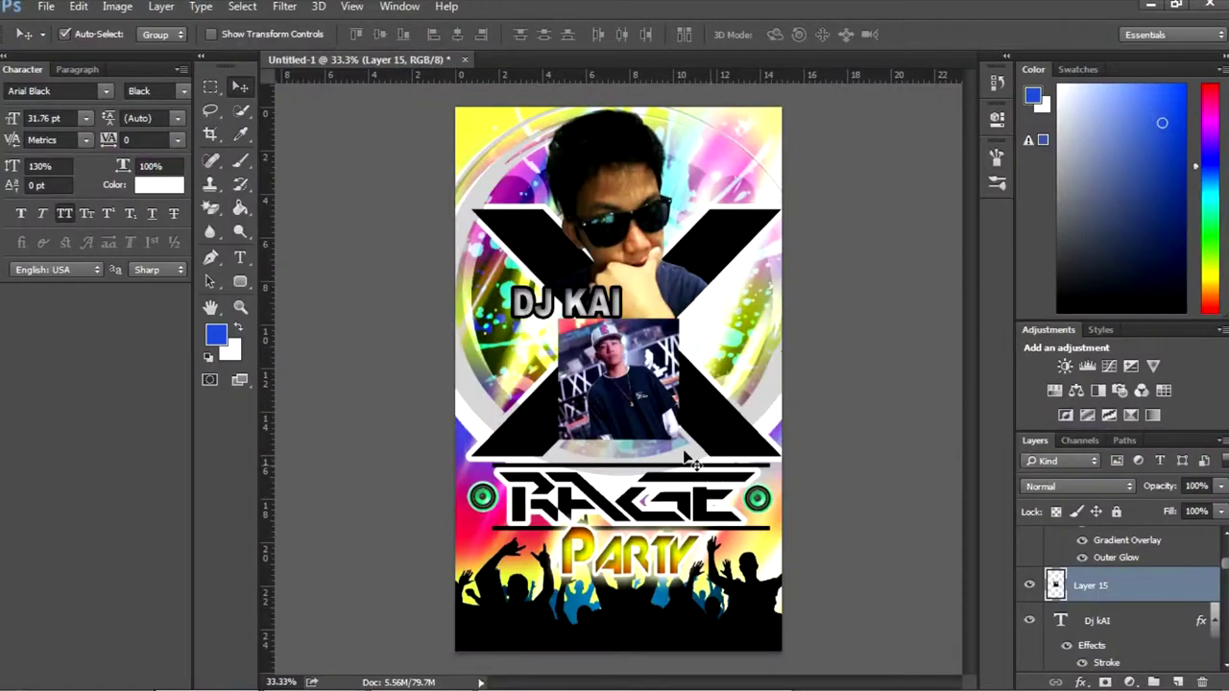
Keep the pasted guest photo upright and move it left and down onto the X
key(ctrl+t)
drag(702, 471, 659, 490)
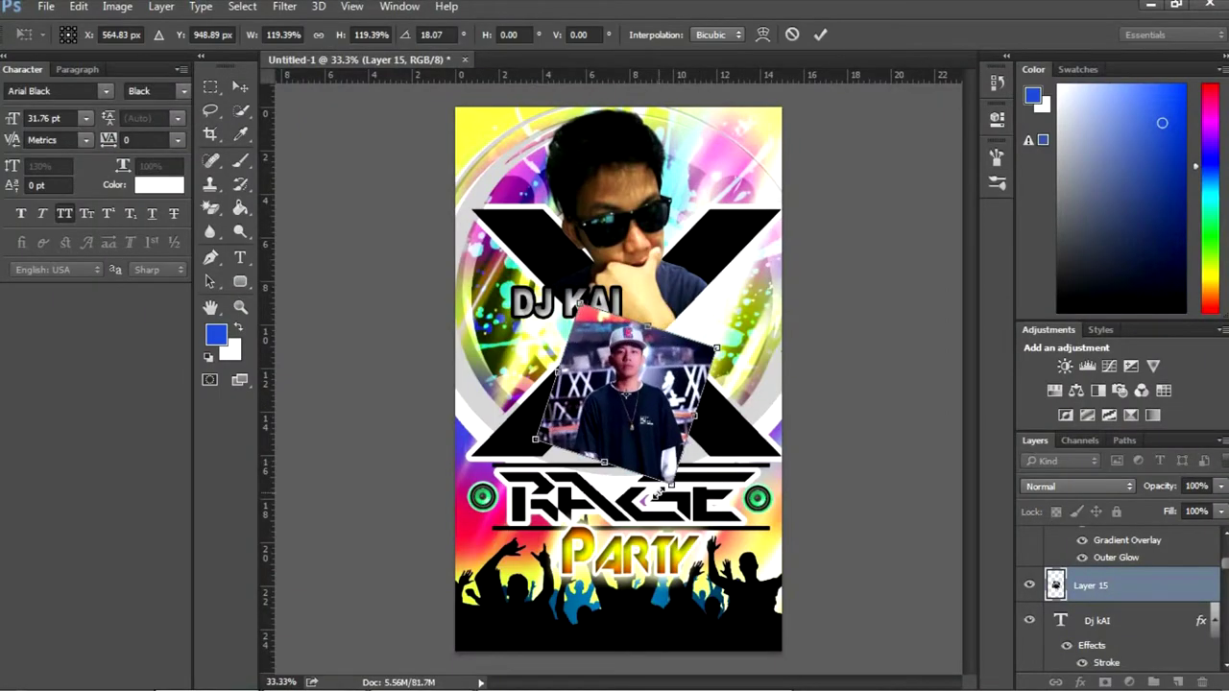
key(Escape)
drag(619, 391, 571, 422)
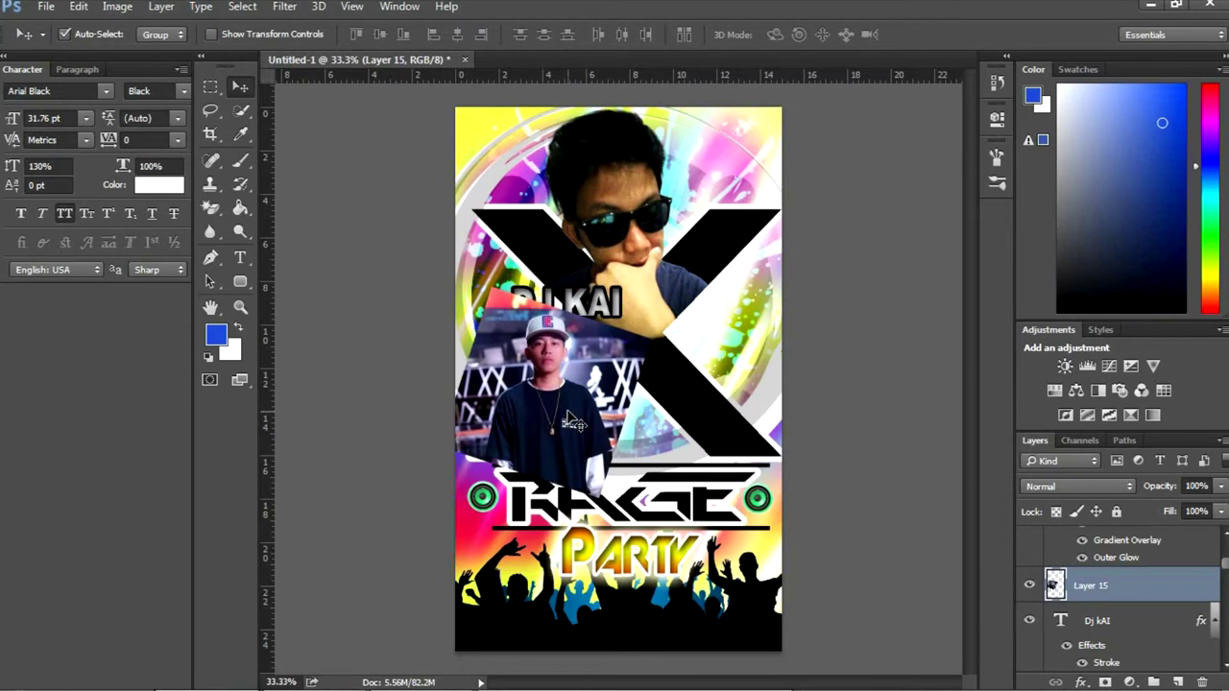
scroll(571, 422, up, 5)
scroll(540, 326, down, 3)
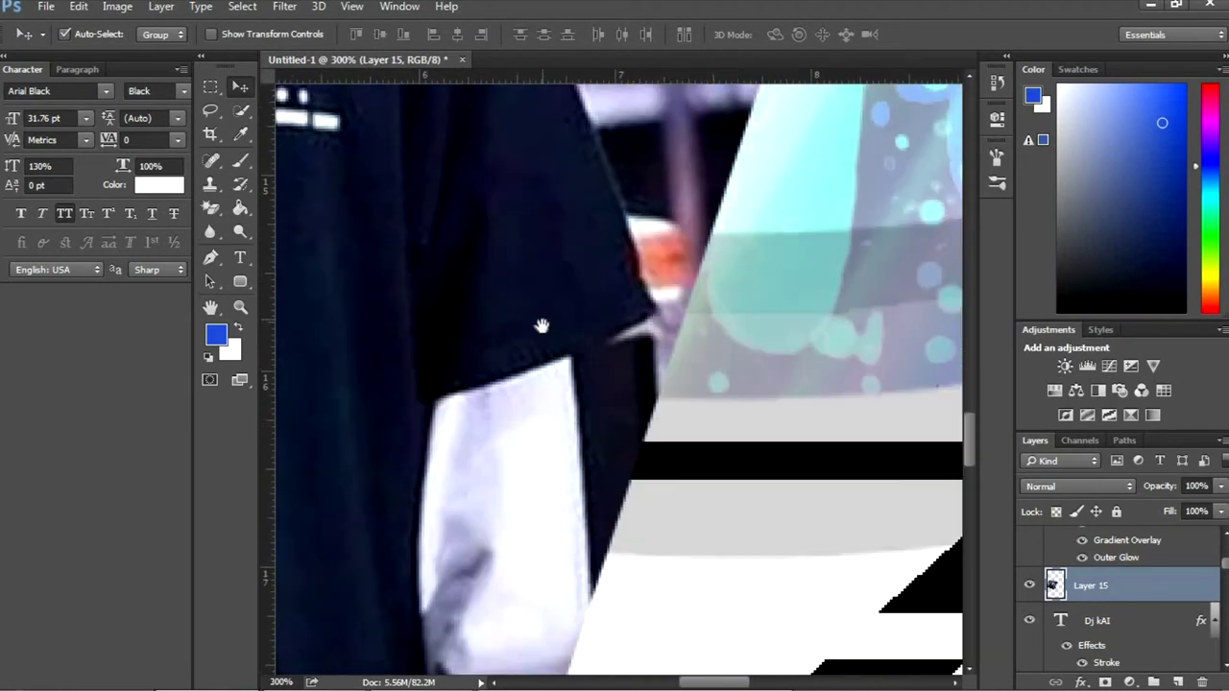
Trace the guest's outline with the Pen tool and turn it into a selection
key(p)
scroll(611, 346, up, 5)
scroll(625, 274, left, 3)
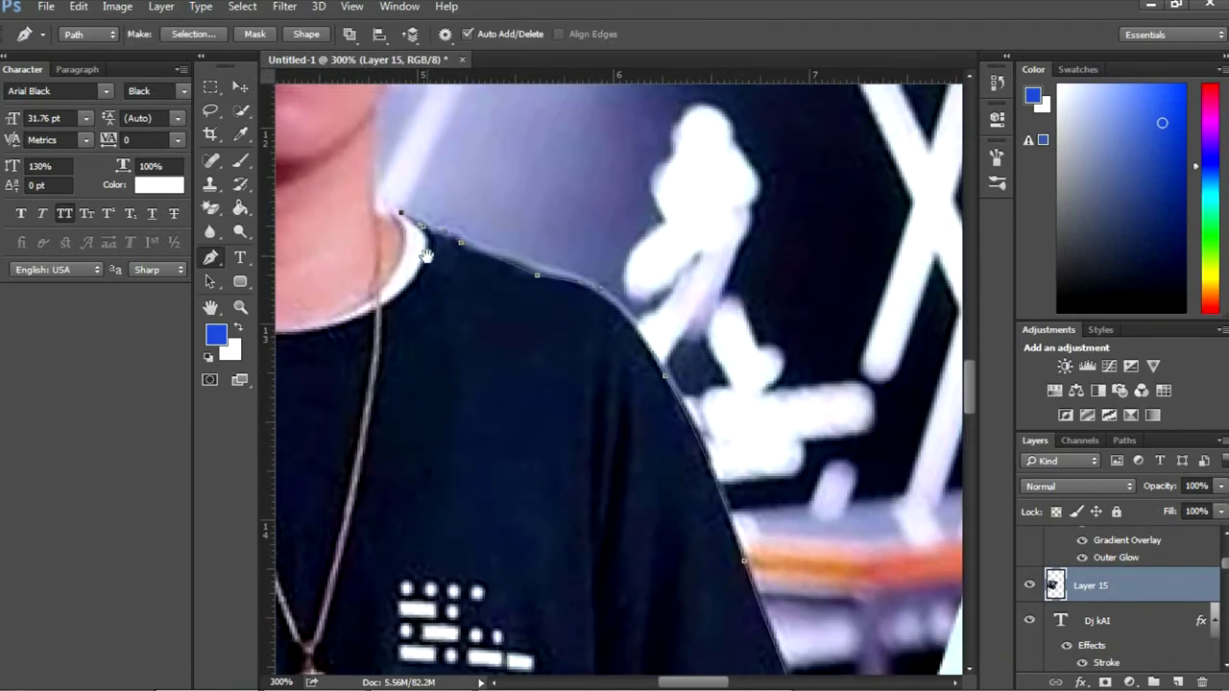
scroll(404, 221, up, 3)
scroll(535, 274, down, 3)
scroll(579, 477, up, 3)
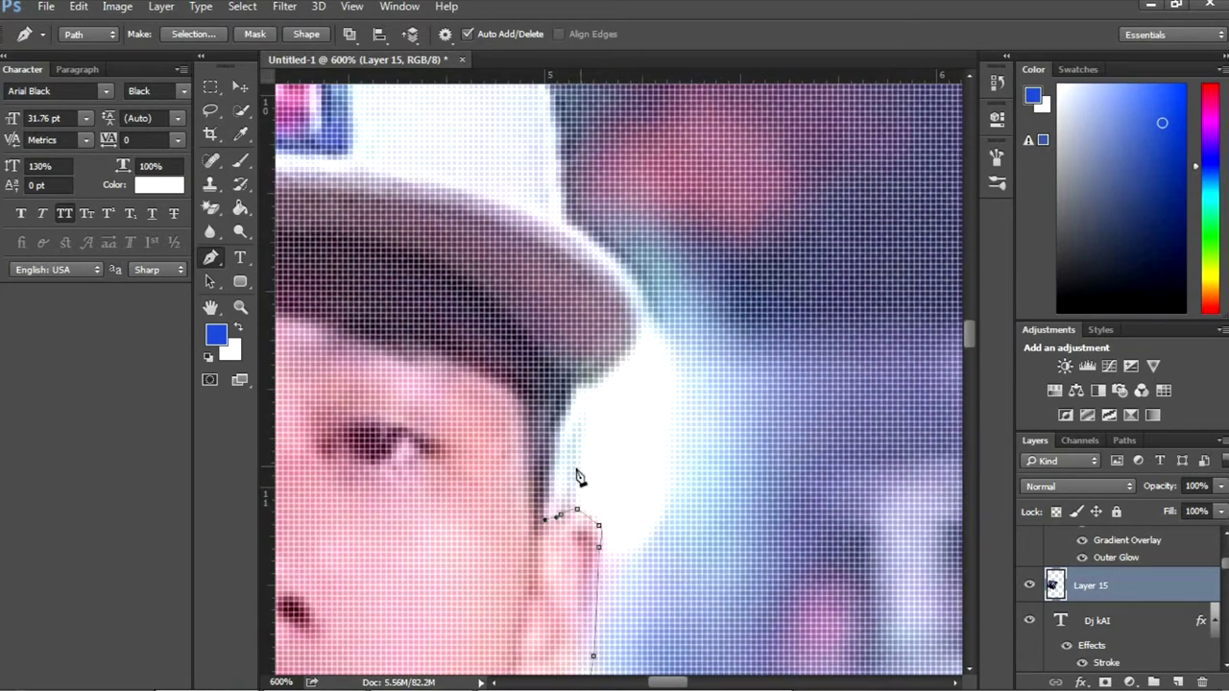
scroll(643, 273, left, 3)
scroll(637, 398, left, 3)
scroll(417, 365, down, 3)
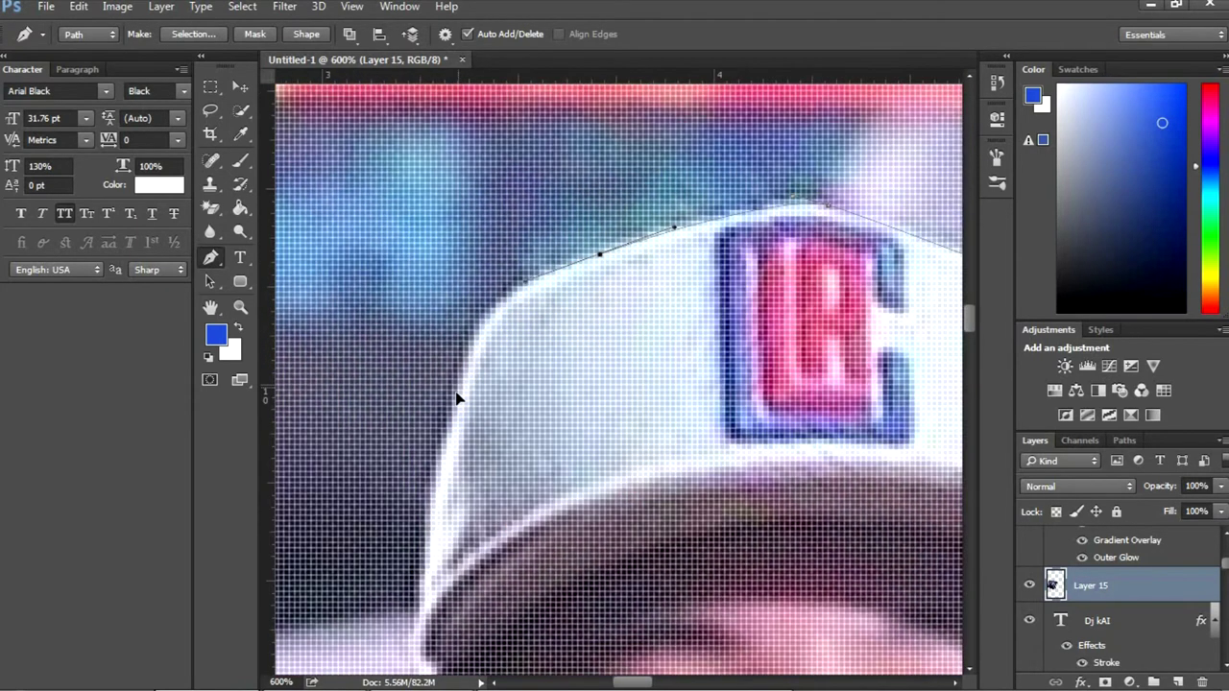
scroll(427, 667, down, 3)
scroll(480, 480, down, 3)
scroll(531, 285, up, 3)
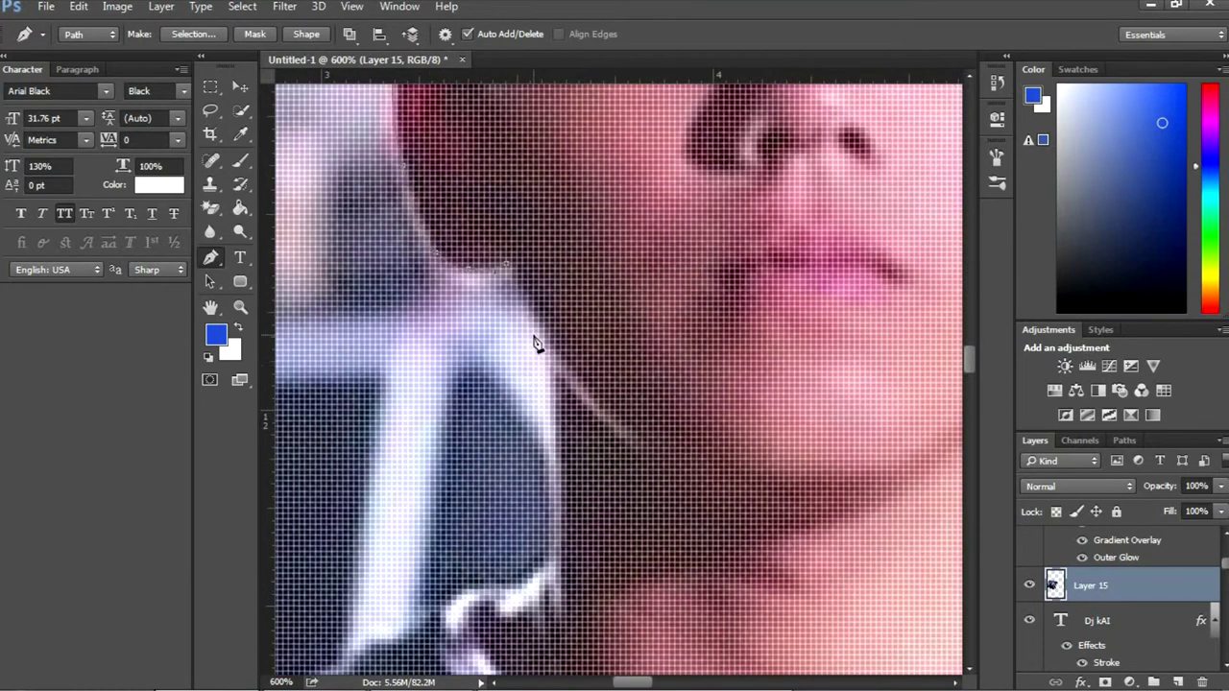
scroll(458, 433, down, 3)
scroll(464, 384, left, 3)
scroll(480, 332, down, 3)
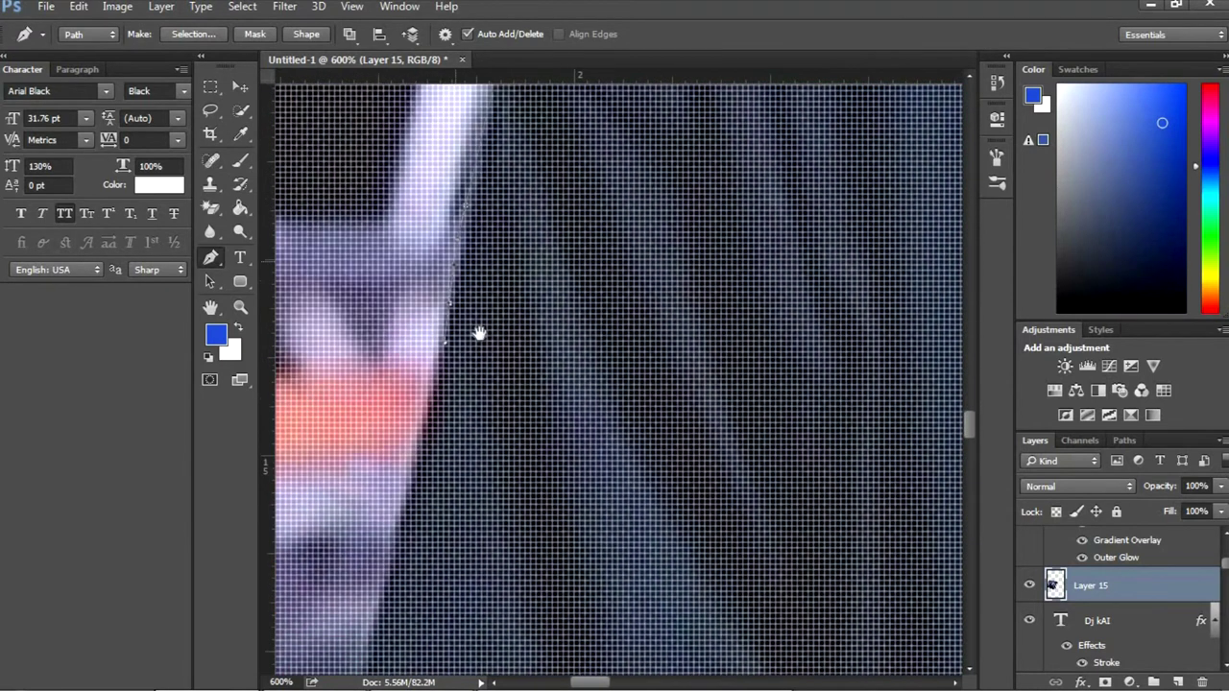
scroll(582, 449, down, 2)
scroll(597, 582, down, 6)
right_click(568, 556)
click(623, 209)
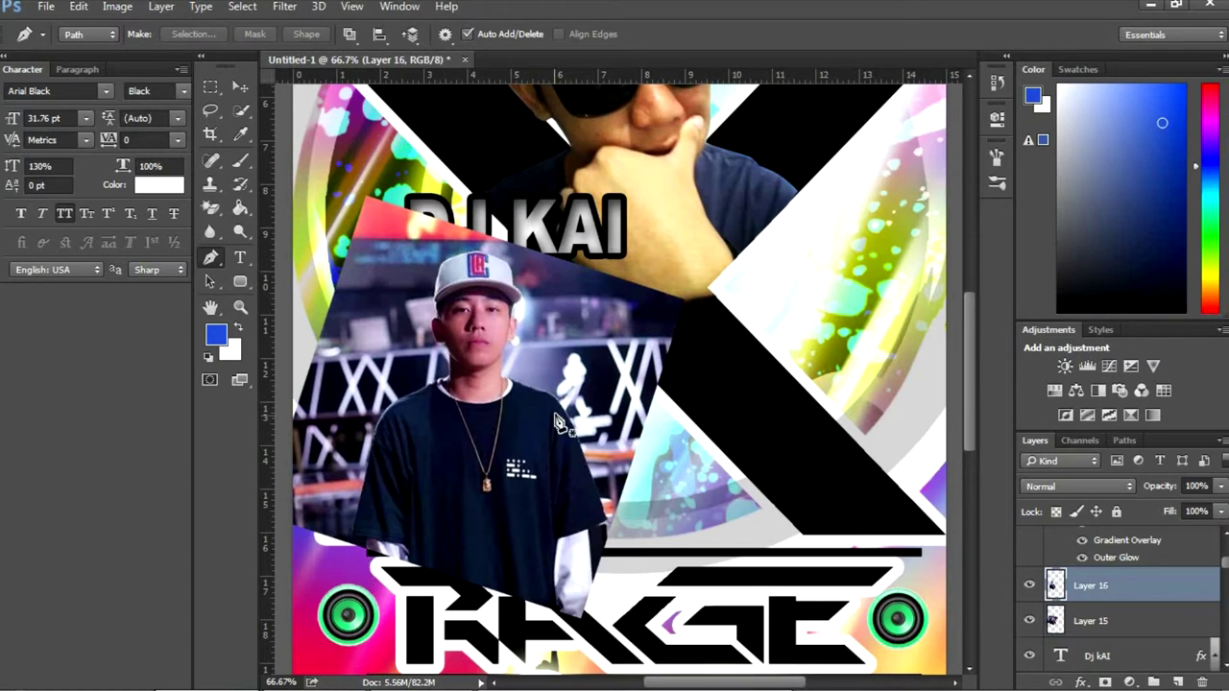
Put the cut-out guest on his own layer and move him to the X's lower left
drag(1123, 624, 1201, 681)
key(v)
drag(491, 460, 497, 466)
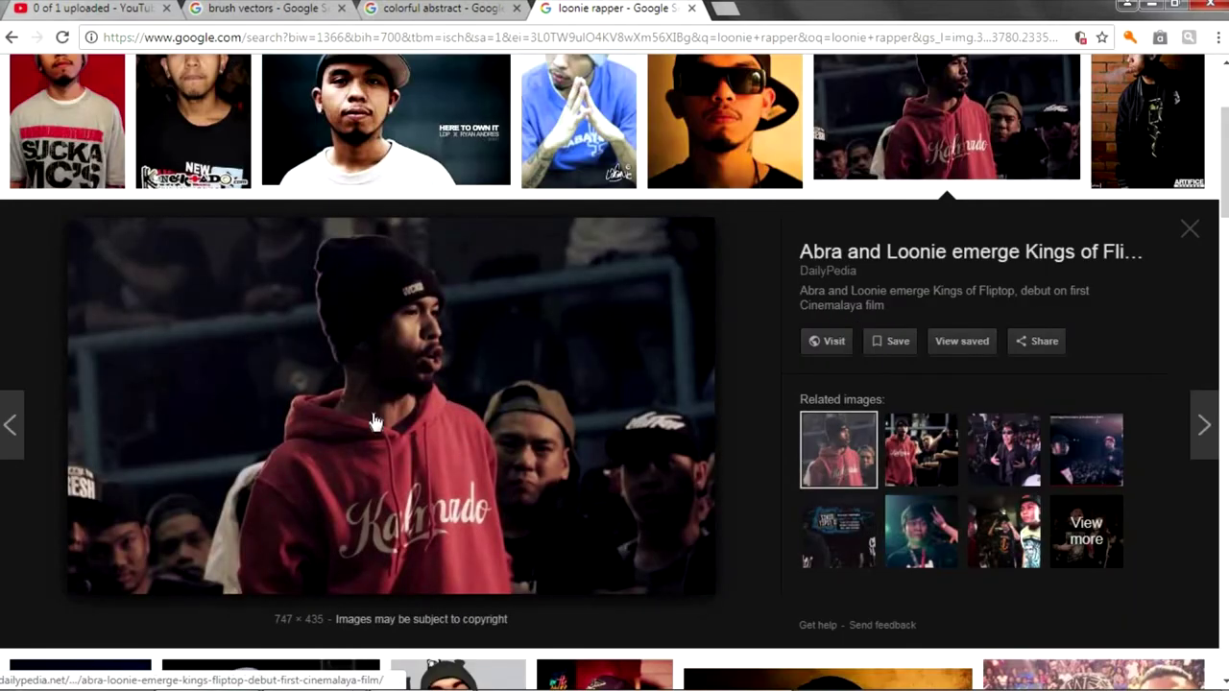
Copy the photo of the rapper in the red hoodie from Google Images
right_click(374, 423)
click(422, 587)
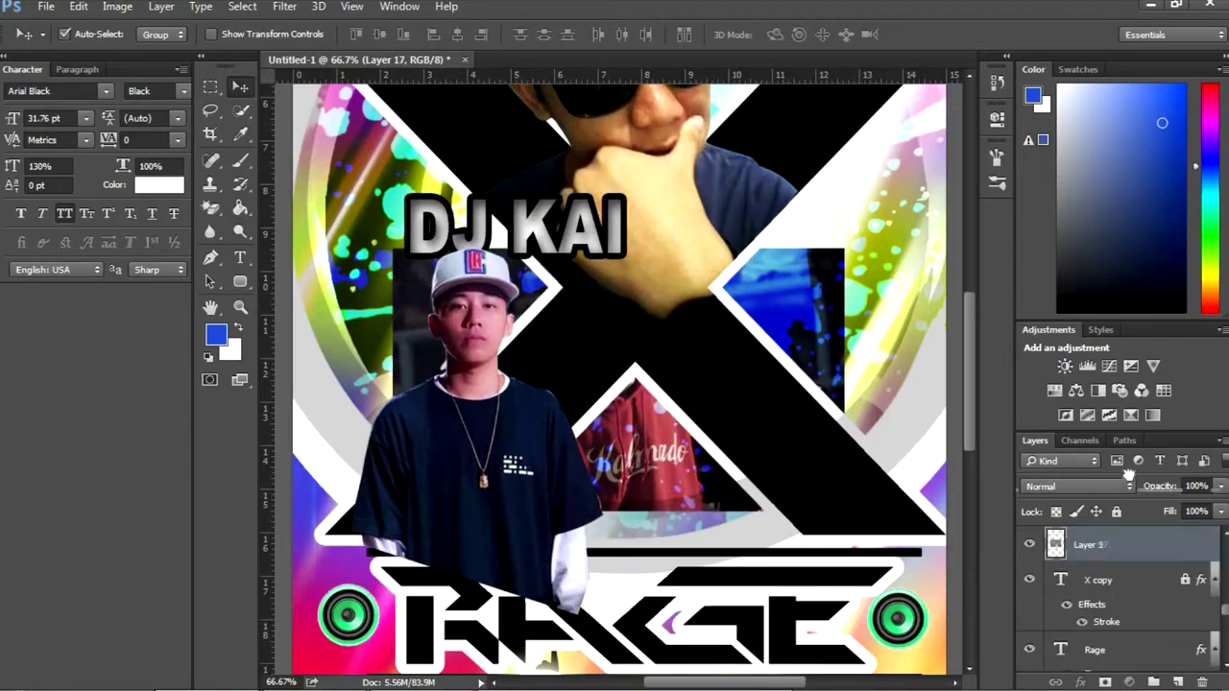
Raise the hoodie photo in the layer stack and enlarge it to about 134% on the poster
drag(1091, 654, 1091, 544)
drag(662, 454, 718, 554)
key(ctrl+t)
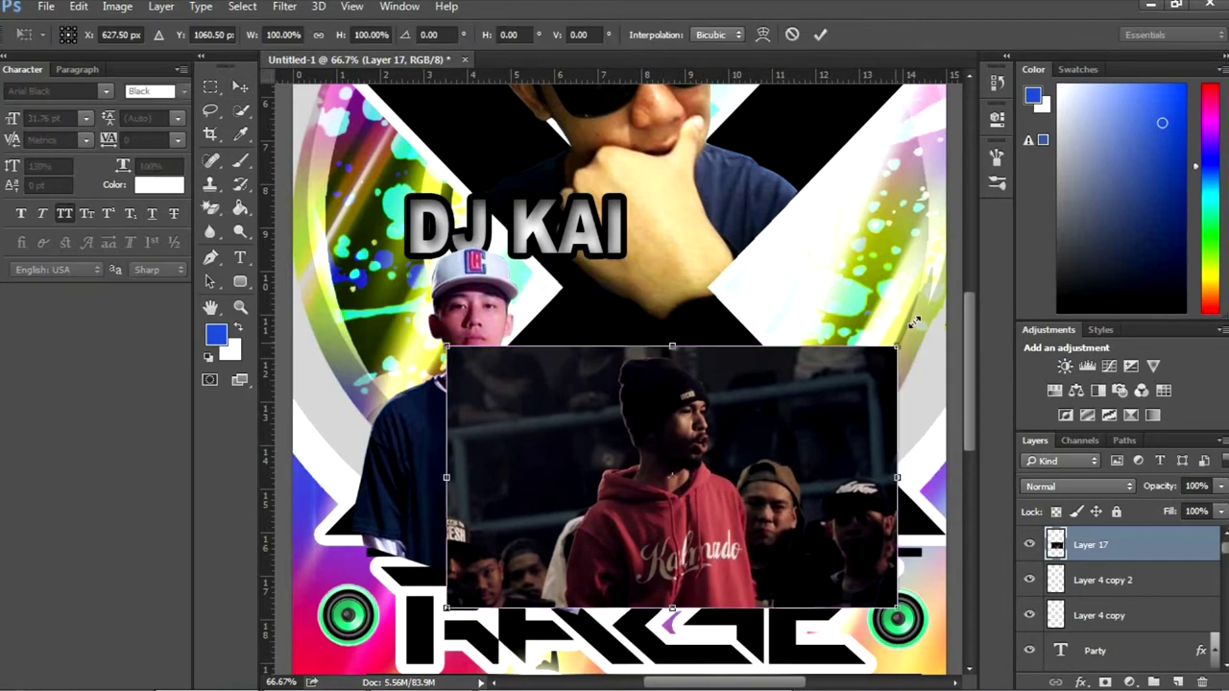
drag(898, 346, 951, 278)
mouse_move(627, 476)
mouse_down()
mouse_move(798, 475)
mouse_move(785, 421)
mouse_move(804, 475)
mouse_move(732, 480)
mouse_up()
key(Return)
key(5)
key(ctrl+t)
key(Return)
key(9)
key(9)
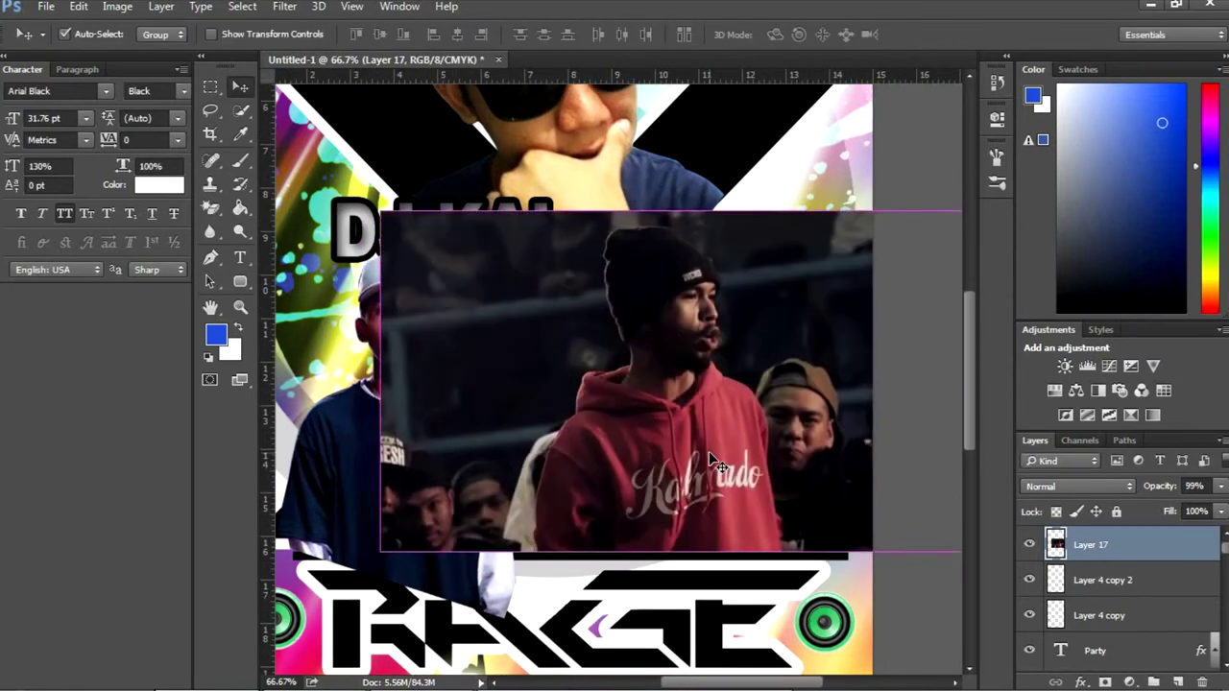
Zoom in, trace the hooded rapper with curved Pen points, and position the cutout
key(ctrl+plus)
key(ctrl+plus)
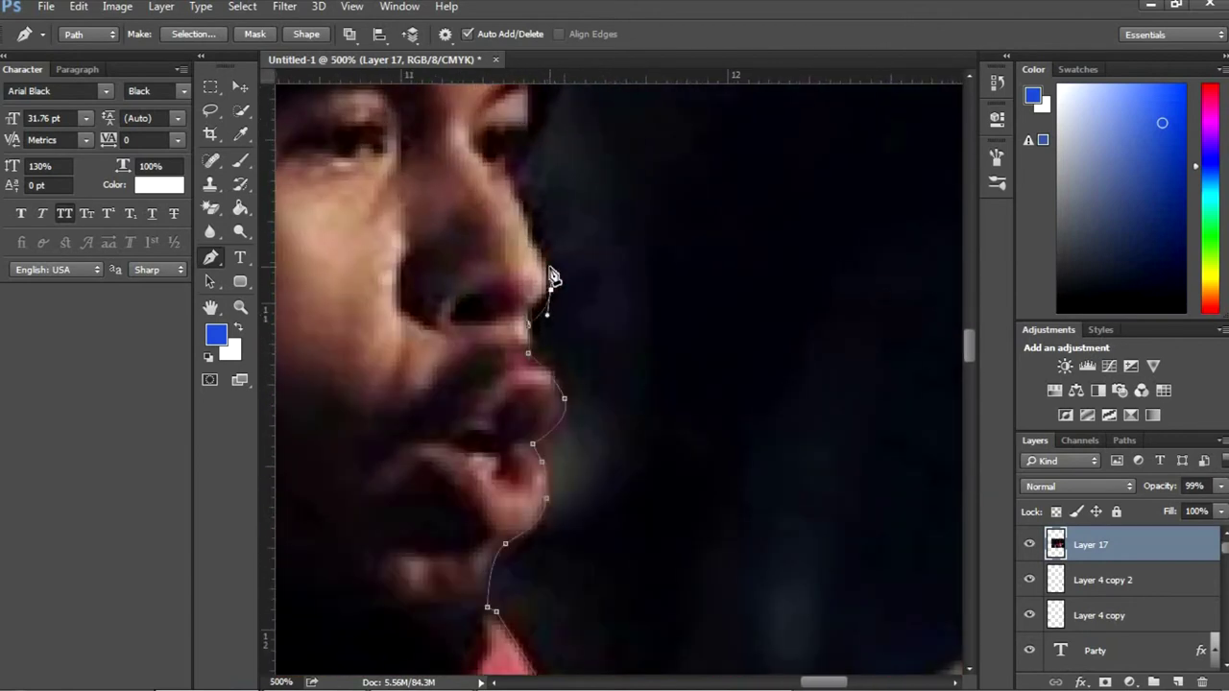
drag(517, 144, 533, 132)
scroll(562, 336, up, 3)
scroll(509, 240, up, 5)
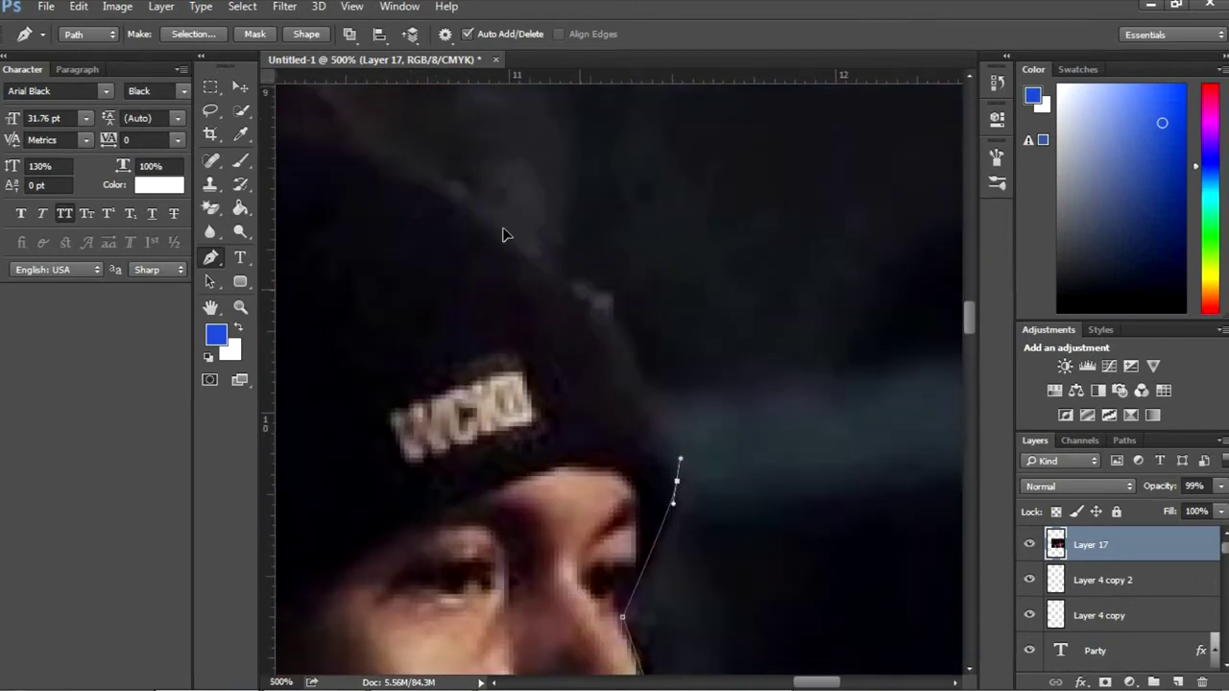
scroll(634, 269, left, 5)
scroll(623, 264, up, 3)
scroll(498, 491, down, 3)
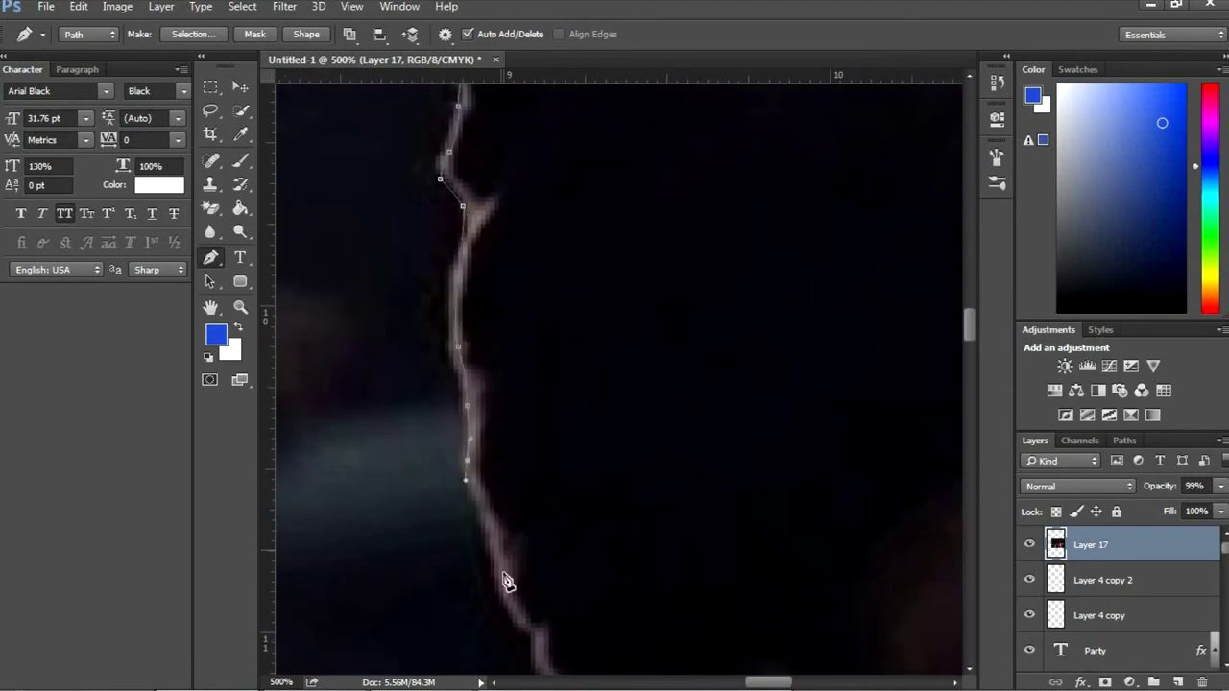
scroll(494, 557, down, 3)
scroll(560, 471, down, 3)
scroll(467, 493, down, 3)
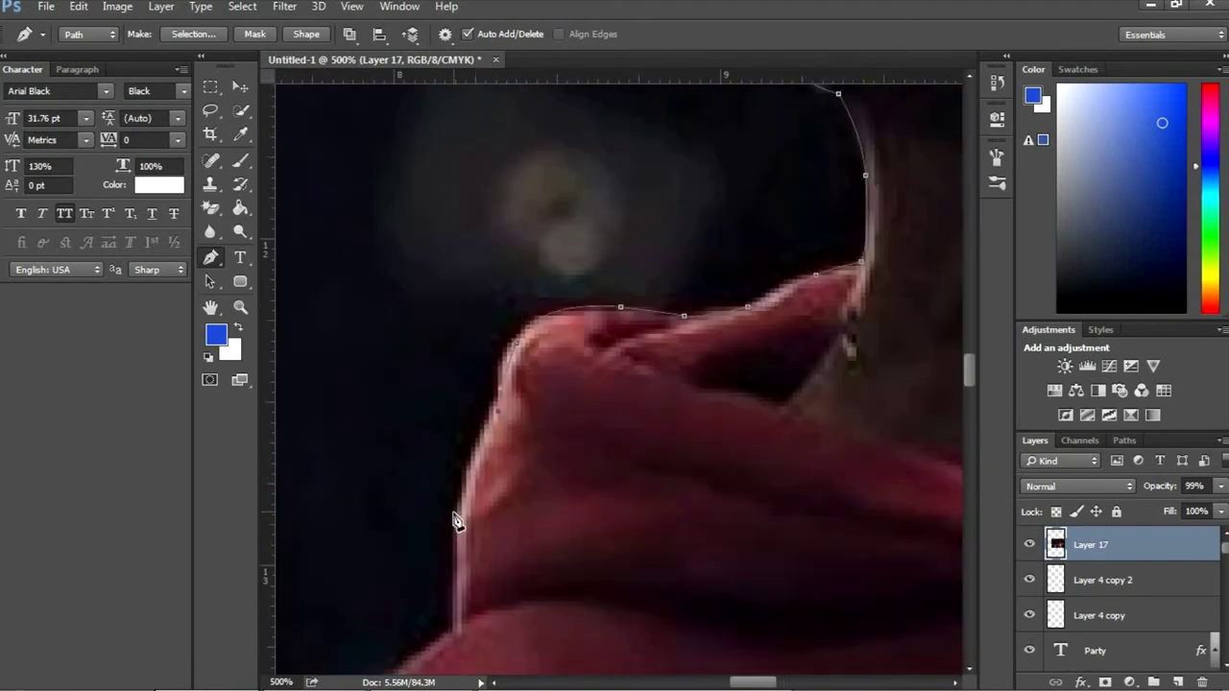
scroll(461, 439, left, 3)
scroll(461, 439, down, 3)
scroll(433, 609, down, 3)
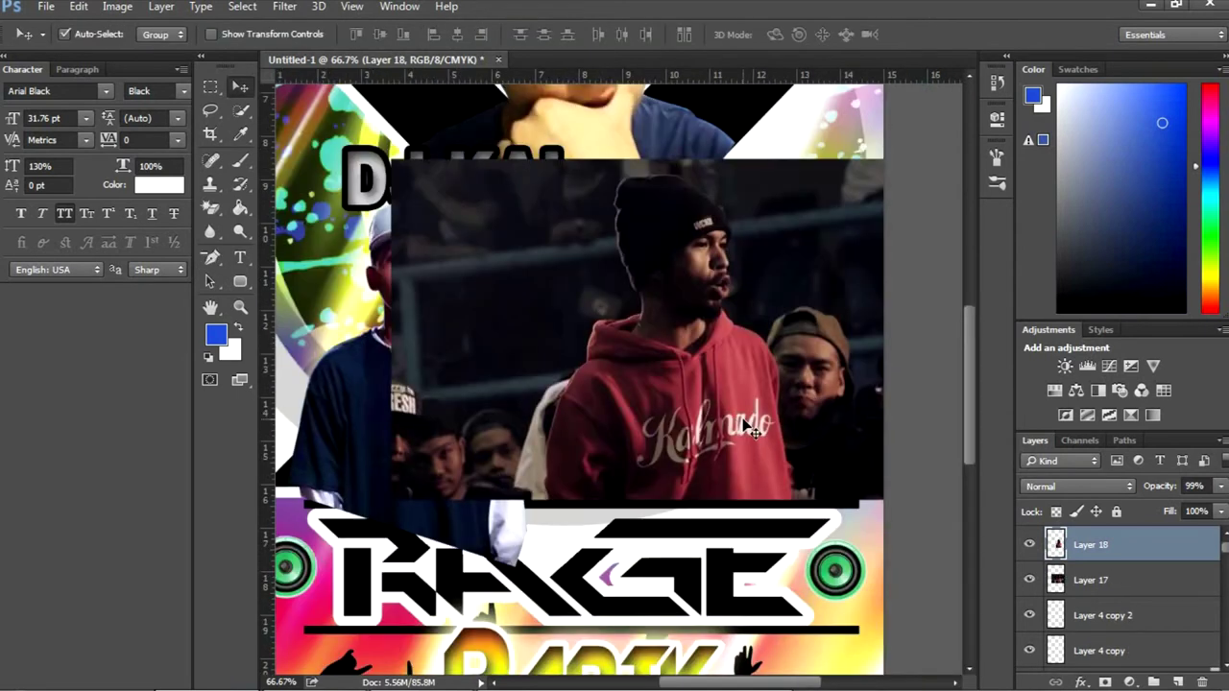
drag(796, 403, 696, 425)
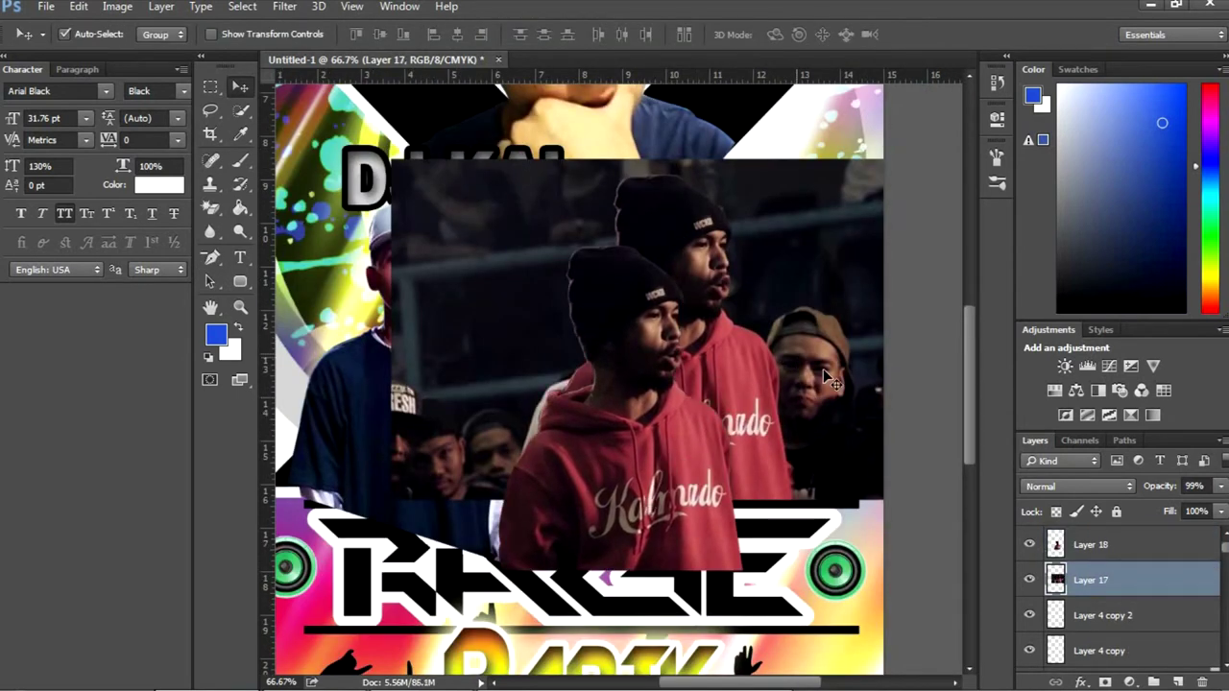
Delete the leftover crowd photo, then move the hooded man right and shrink him
key(Delete)
drag(675, 454, 744, 413)
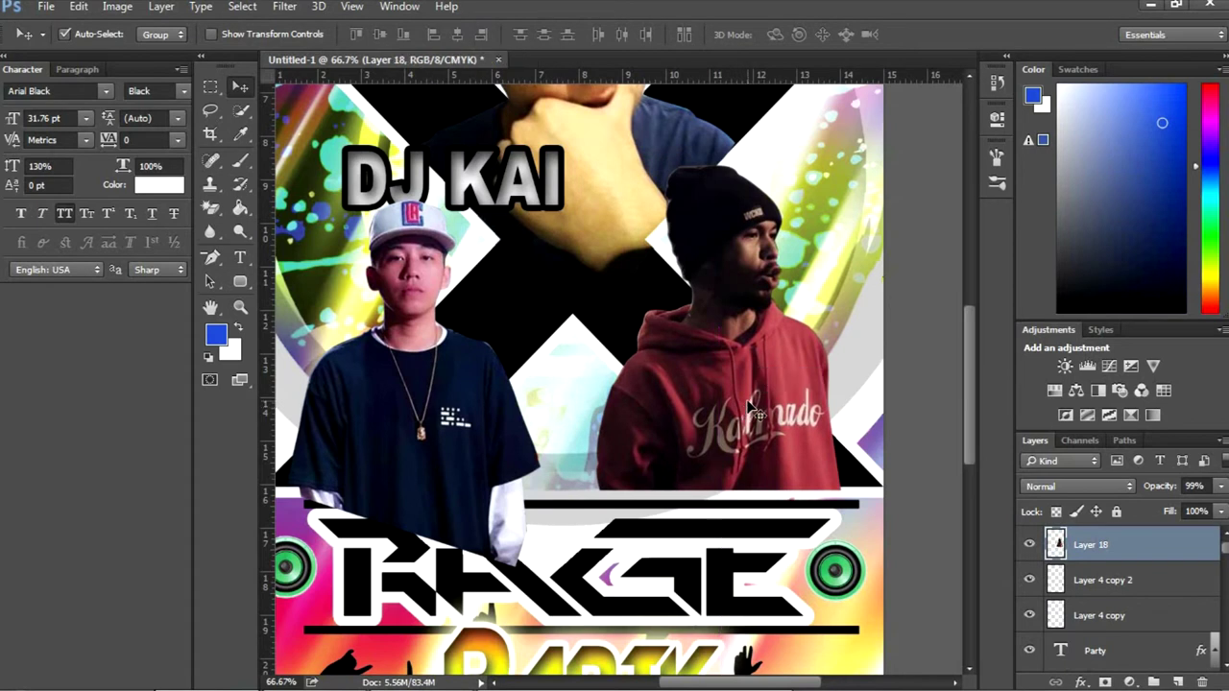
key(ctrl+t)
drag(594, 144, 670, 251)
key(Return)
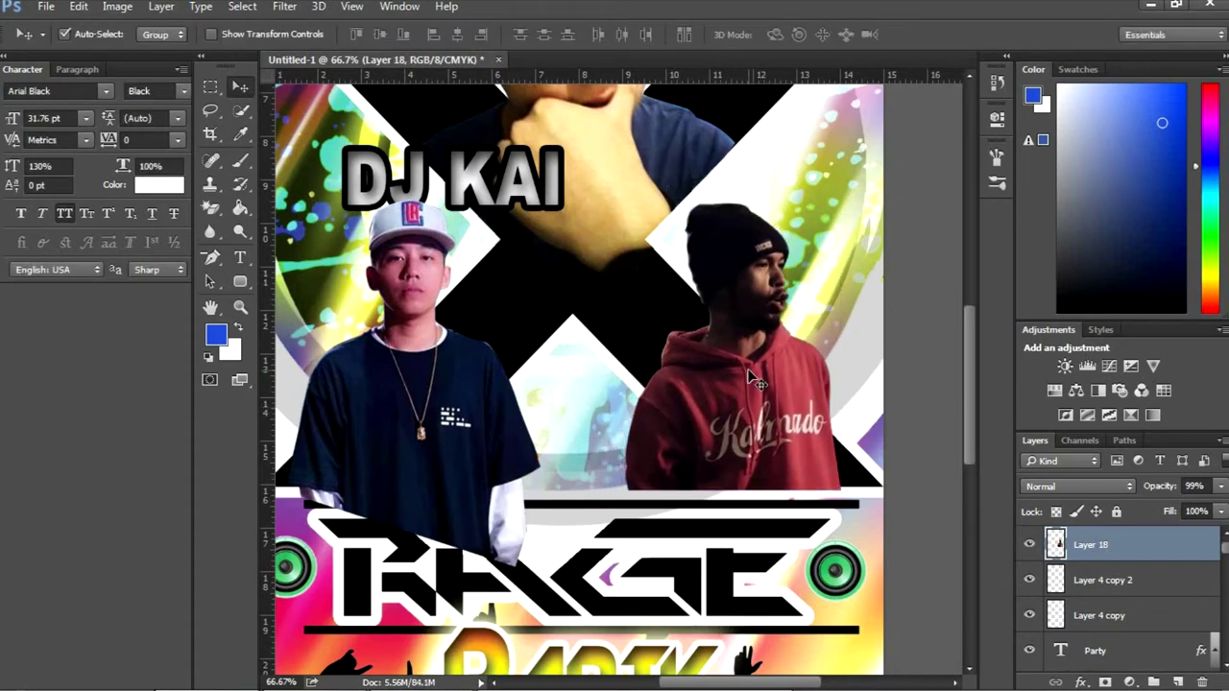
Brighten the hooded man cutout's highlights with a Levels adjustment
key(ctrl+l)
drag(1063, 415, 1052, 411)
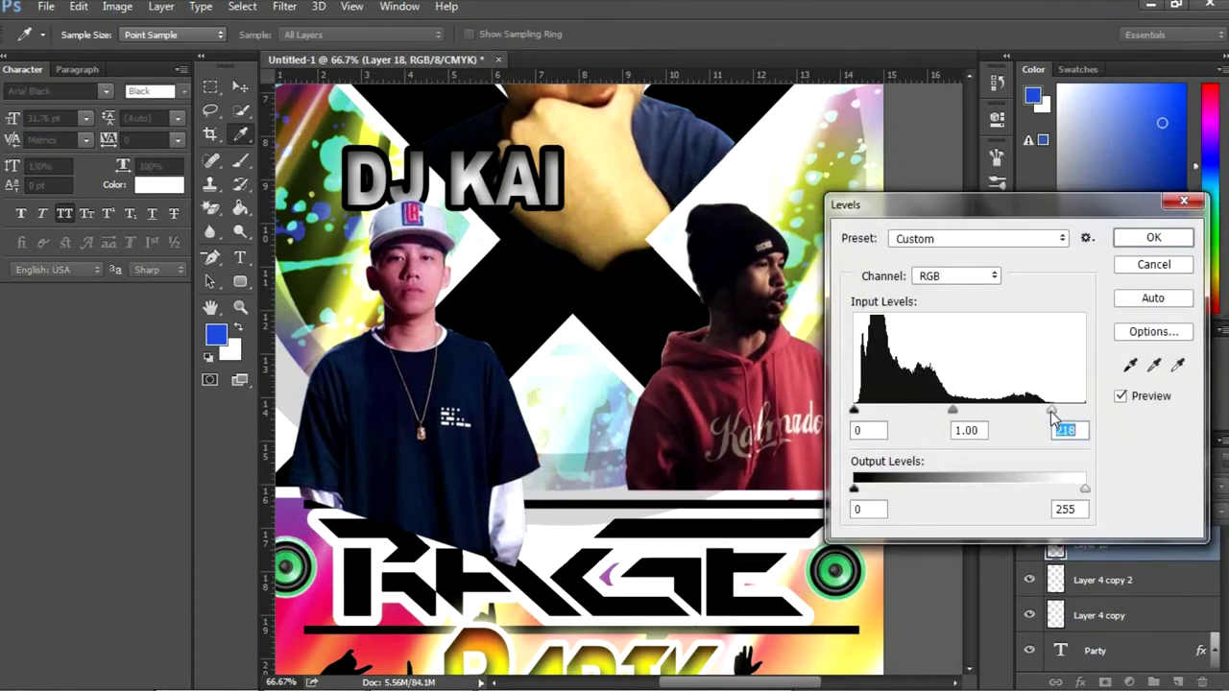
drag(960, 204, 962, 140)
drag(1035, 343, 1004, 346)
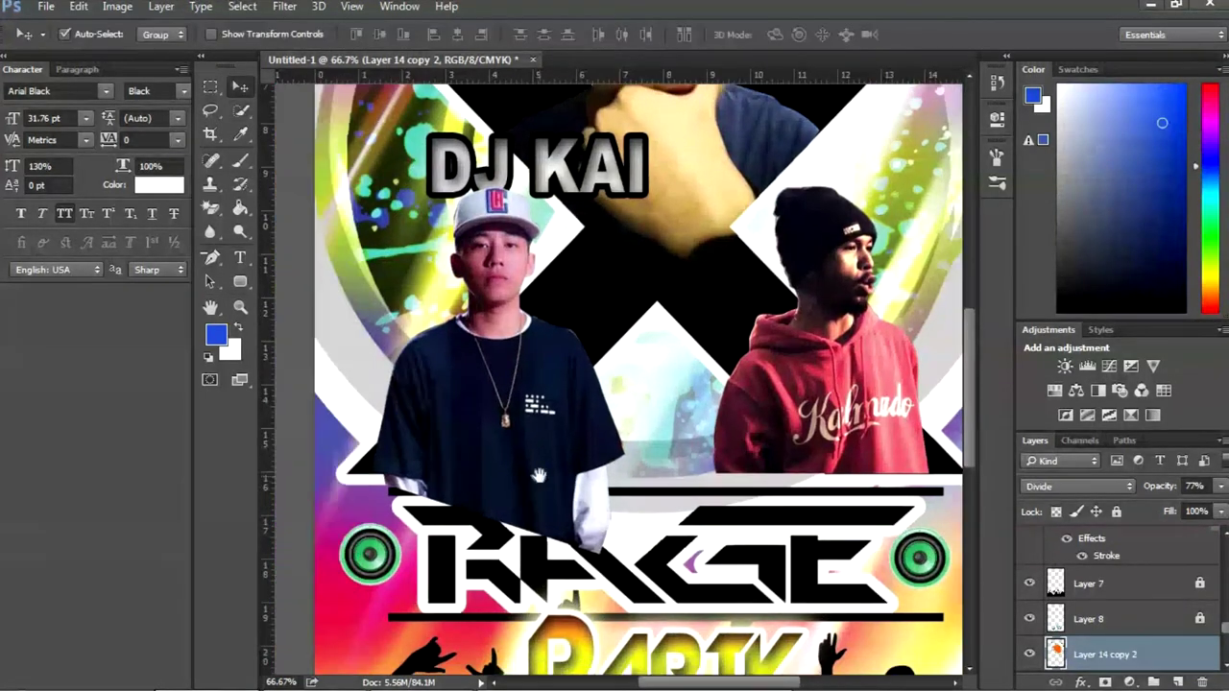
Select the X copy shape and invert the selection
key(ctrl+minus)
key(ctrl+plus)
key(ctrl+plus)
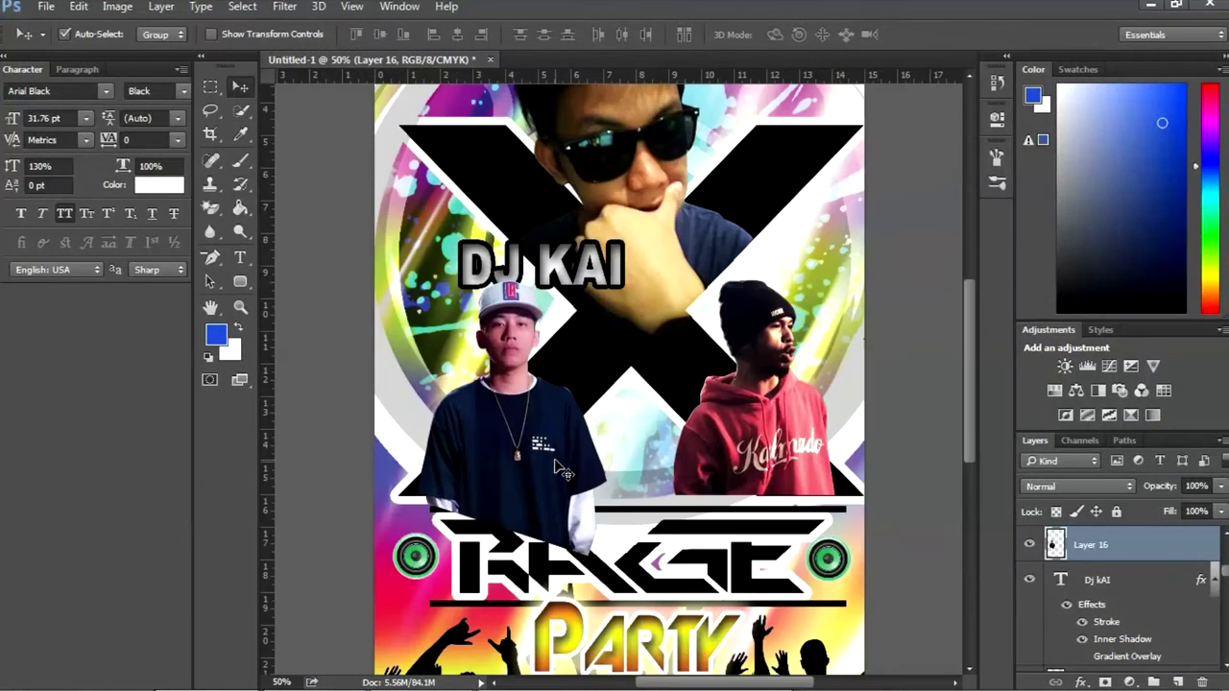
drag(512, 462, 513, 461)
scroll(1160, 537, up, 5)
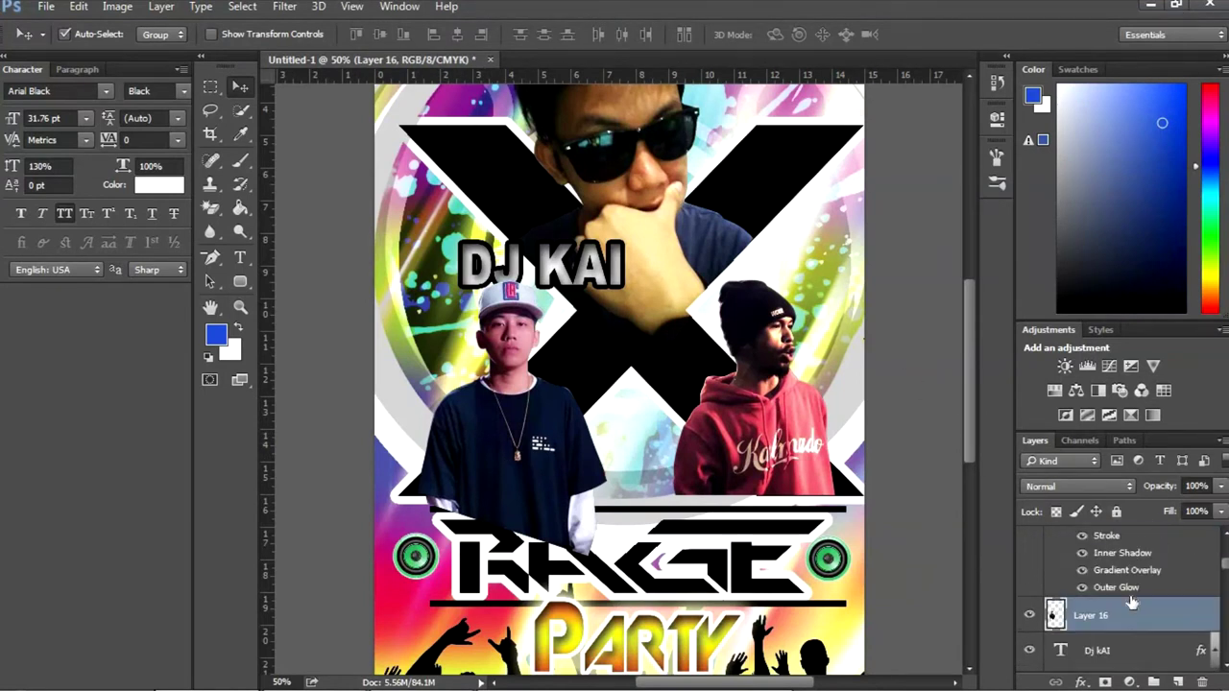
click(765, 228)
key(w)
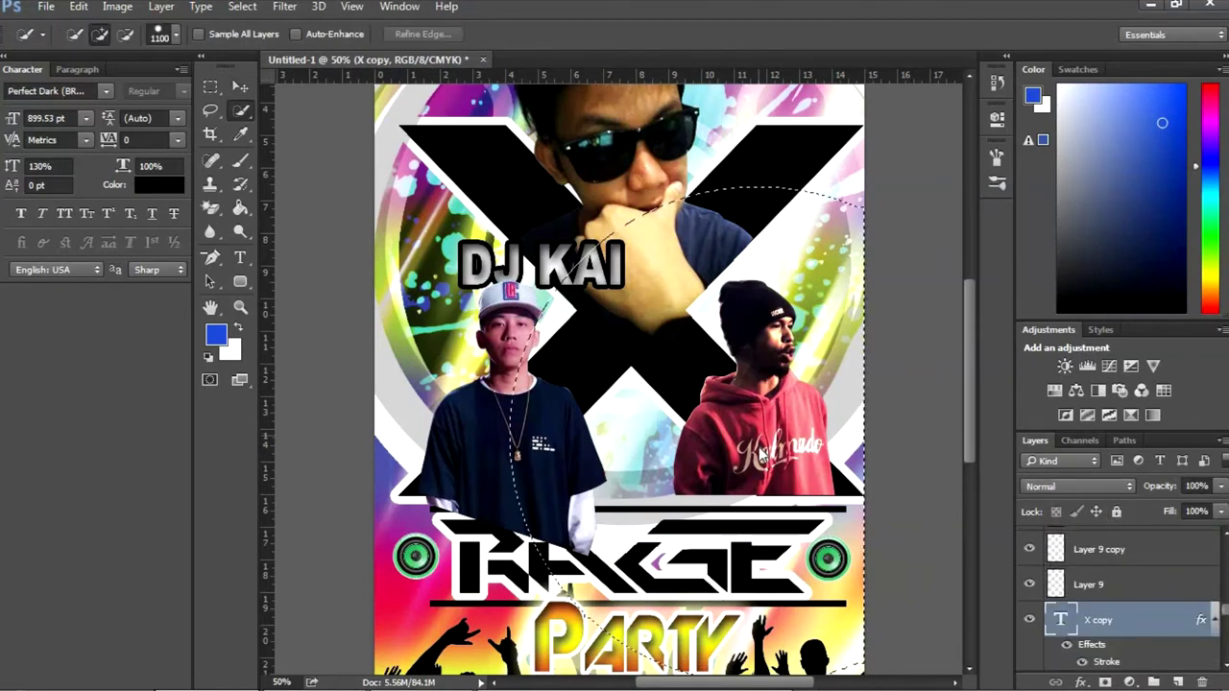
right_click(851, 69)
click(878, 91)
Erase the hooded man's lower edge that hangs outside the X
key(v)
click(715, 487)
key(w)
key(e)
drag(735, 471, 823, 489)
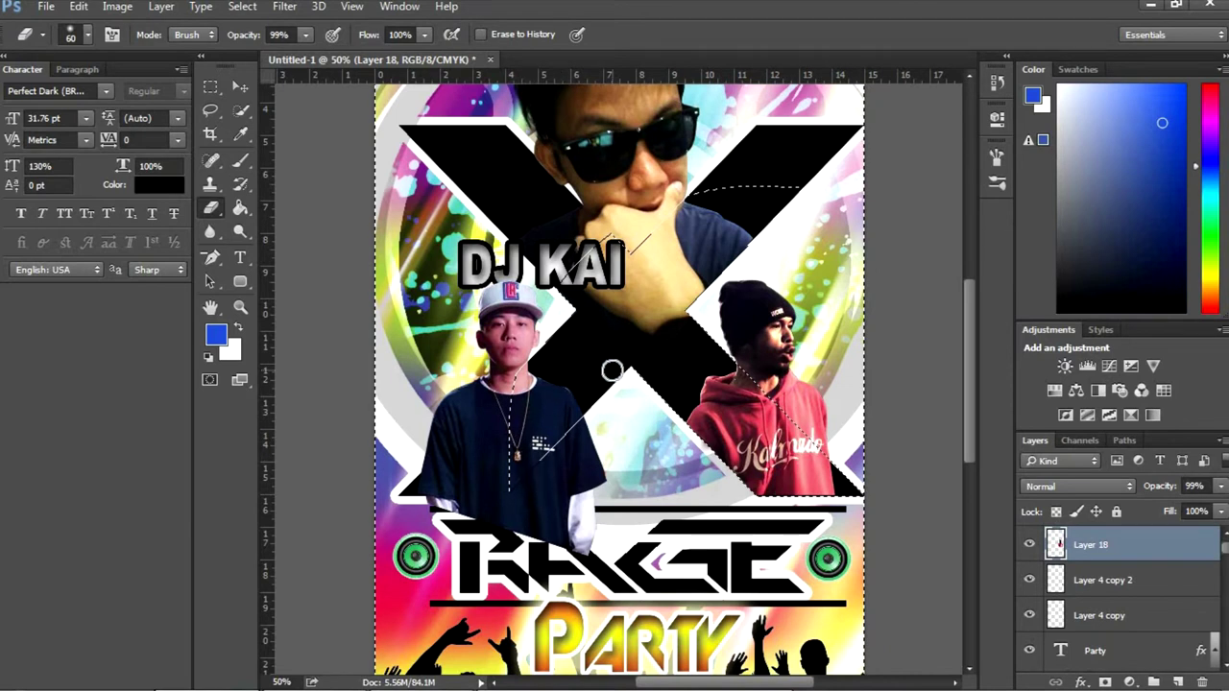
key(v)
Reselect the X, copy the selection to a new layer, and reposition Layer 16
key(ctrl+d)
click(533, 330)
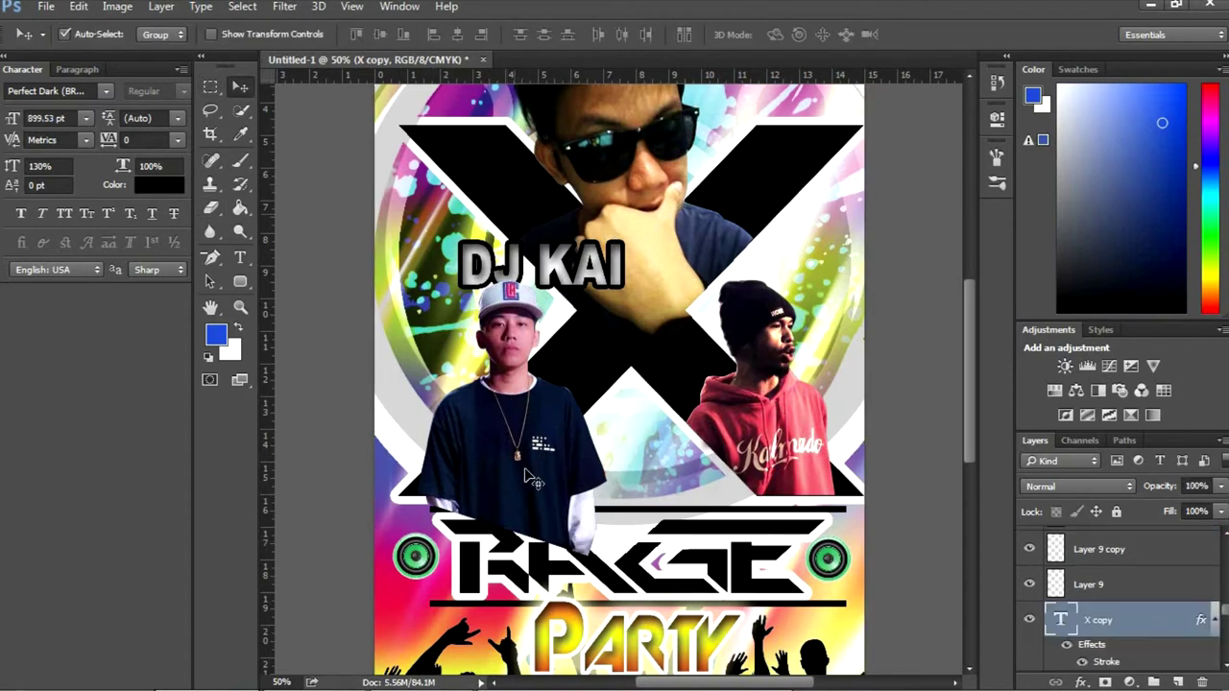
key(w)
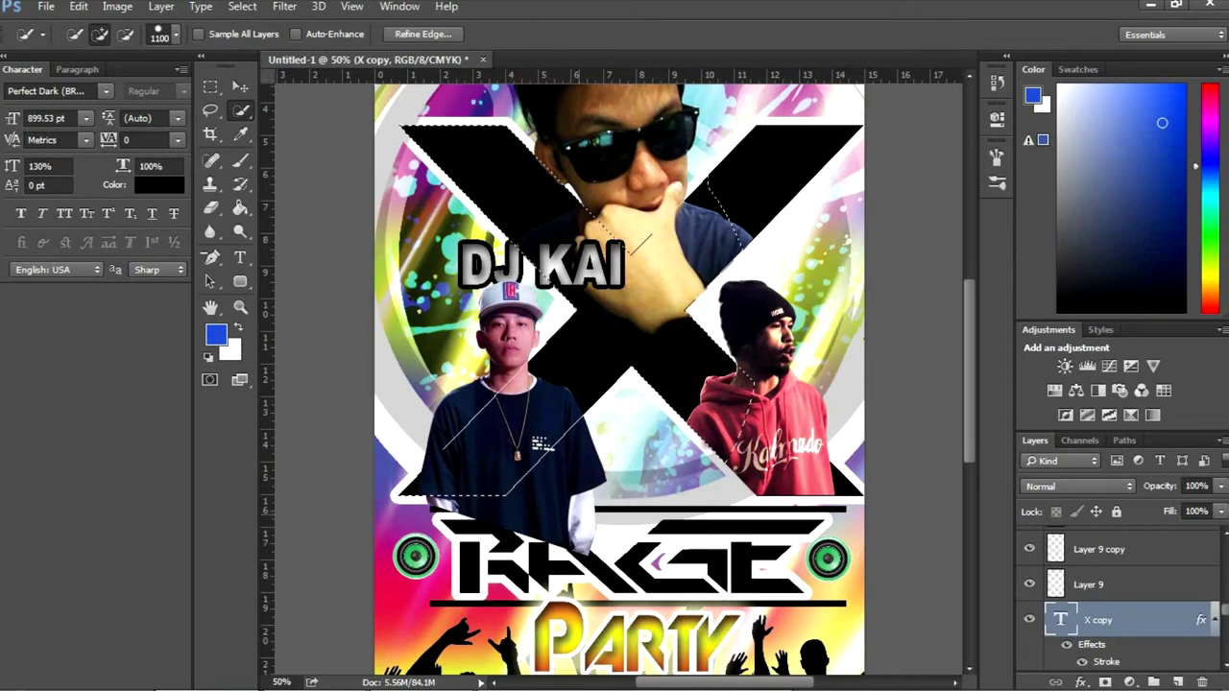
key(m)
right_click(523, 515)
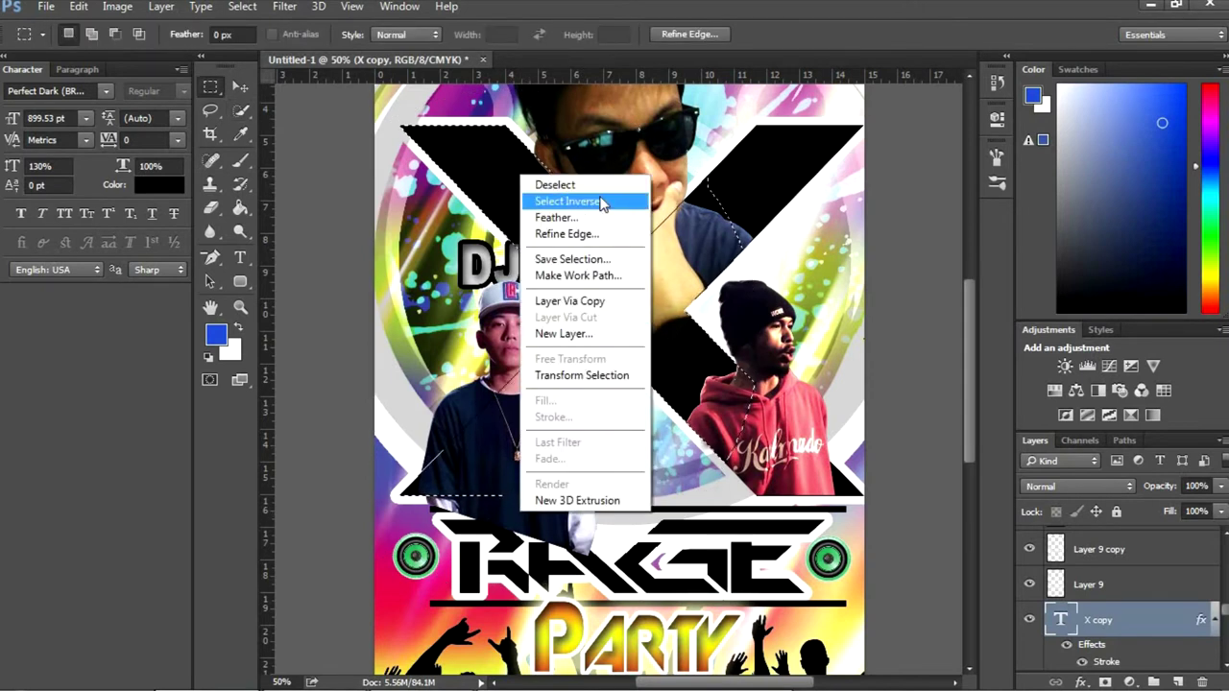
key(Escape)
key(ctrl+j)
key(e)
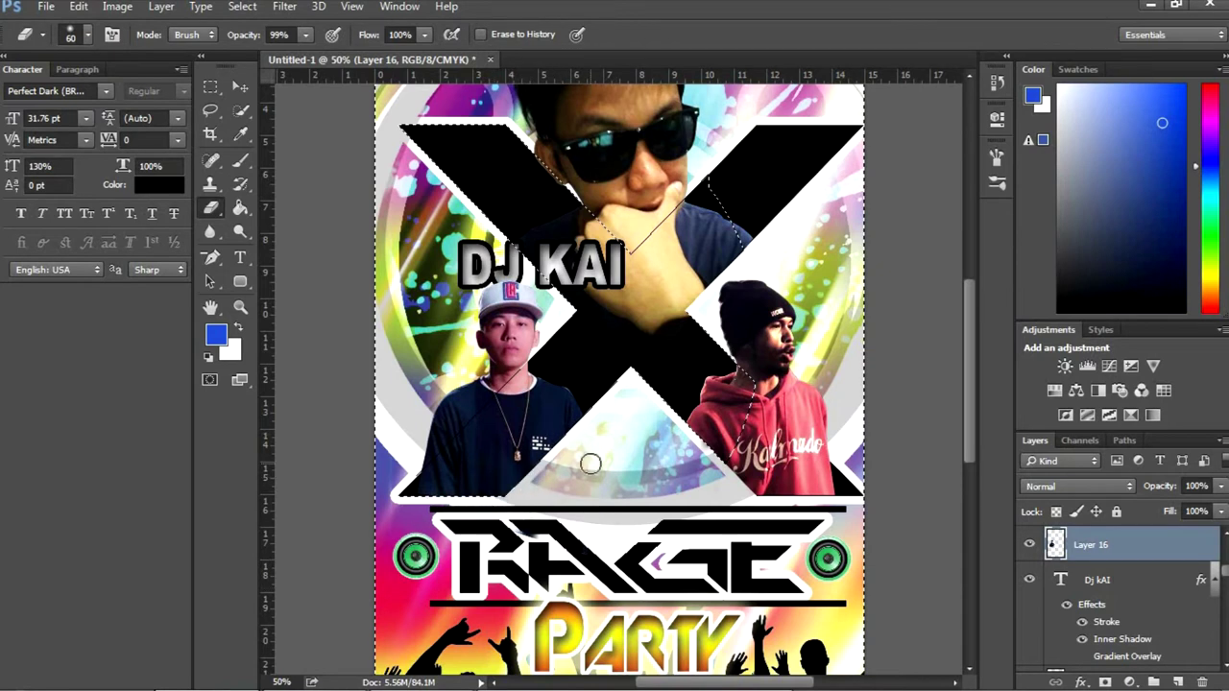
key(v)
drag(617, 474, 631, 491)
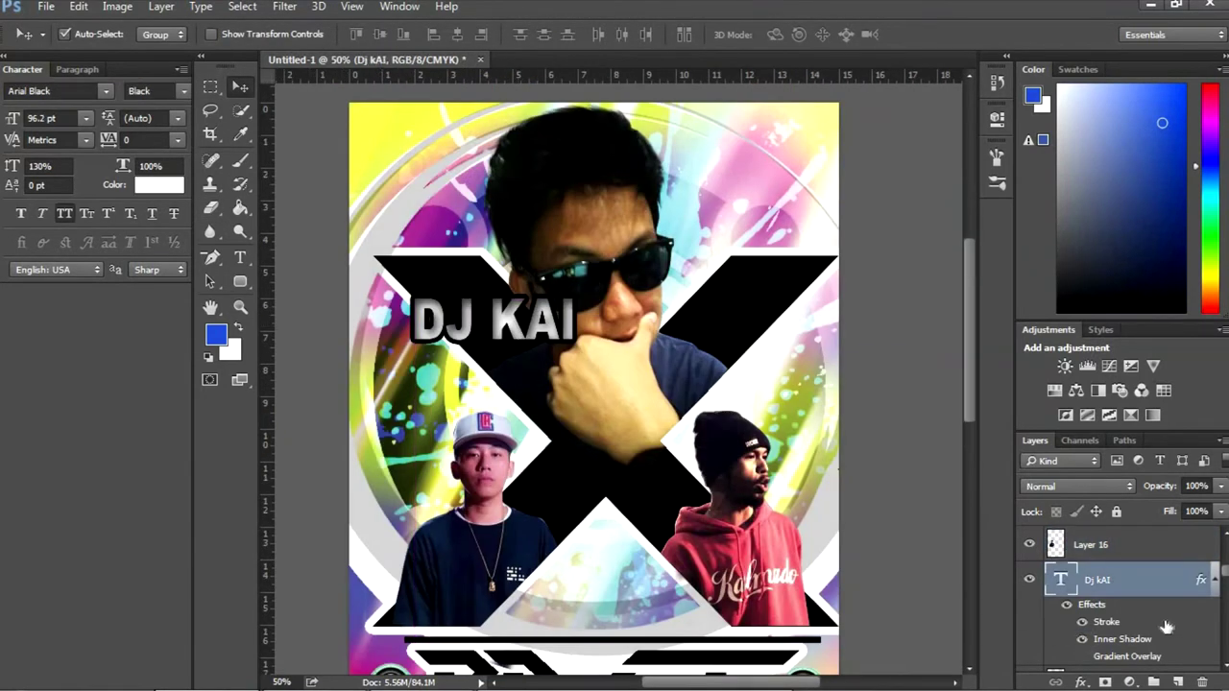
Set the DJ KAI title in the Alien Encounters Italic font
scroll(1166, 625, down, 1)
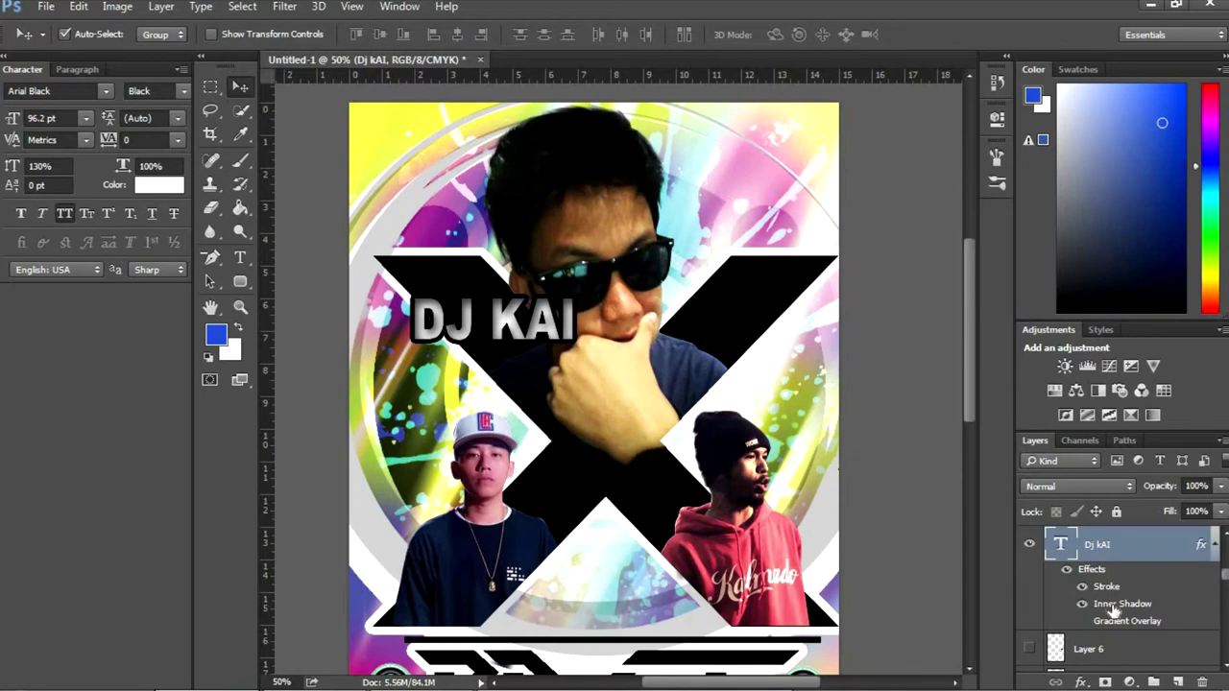
drag(480, 341, 496, 340)
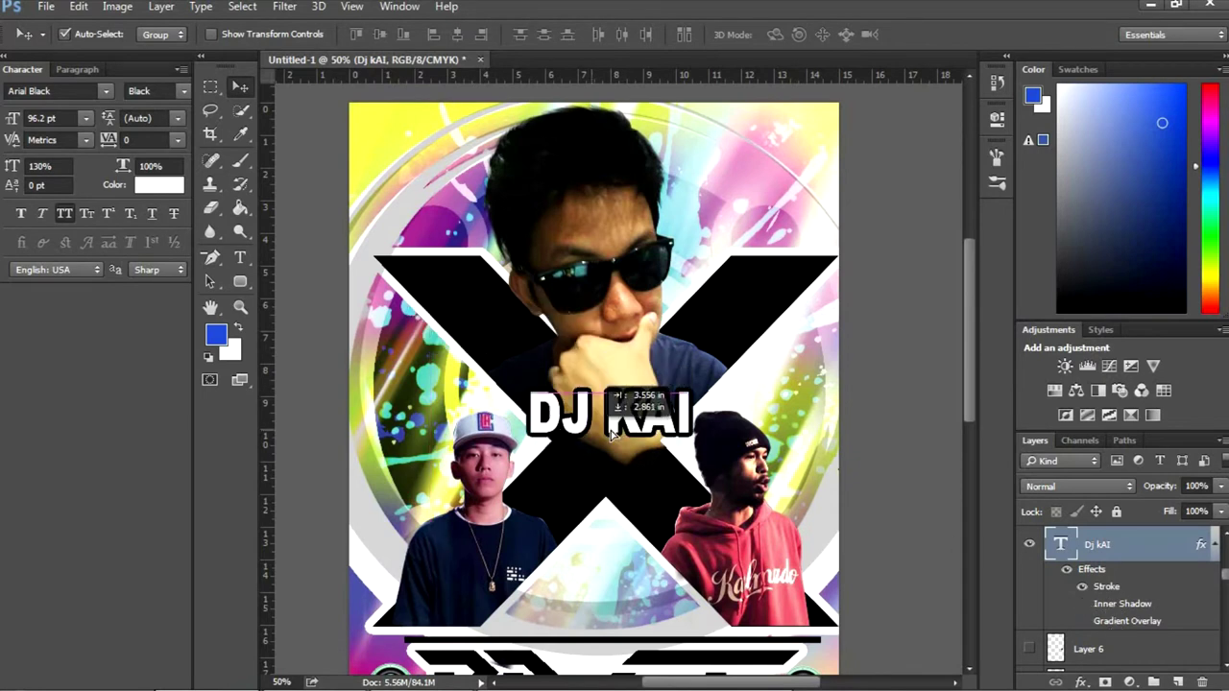
click(107, 91)
scroll(178, 148, down, 10)
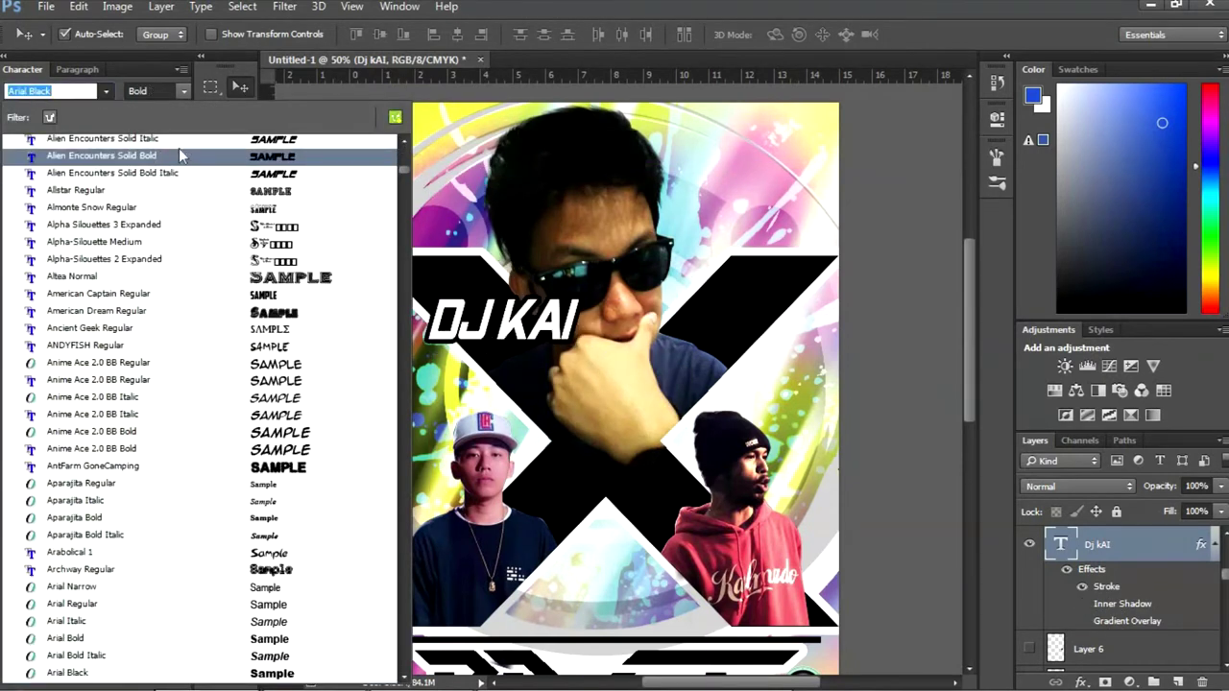
click(178, 142)
drag(562, 343, 506, 341)
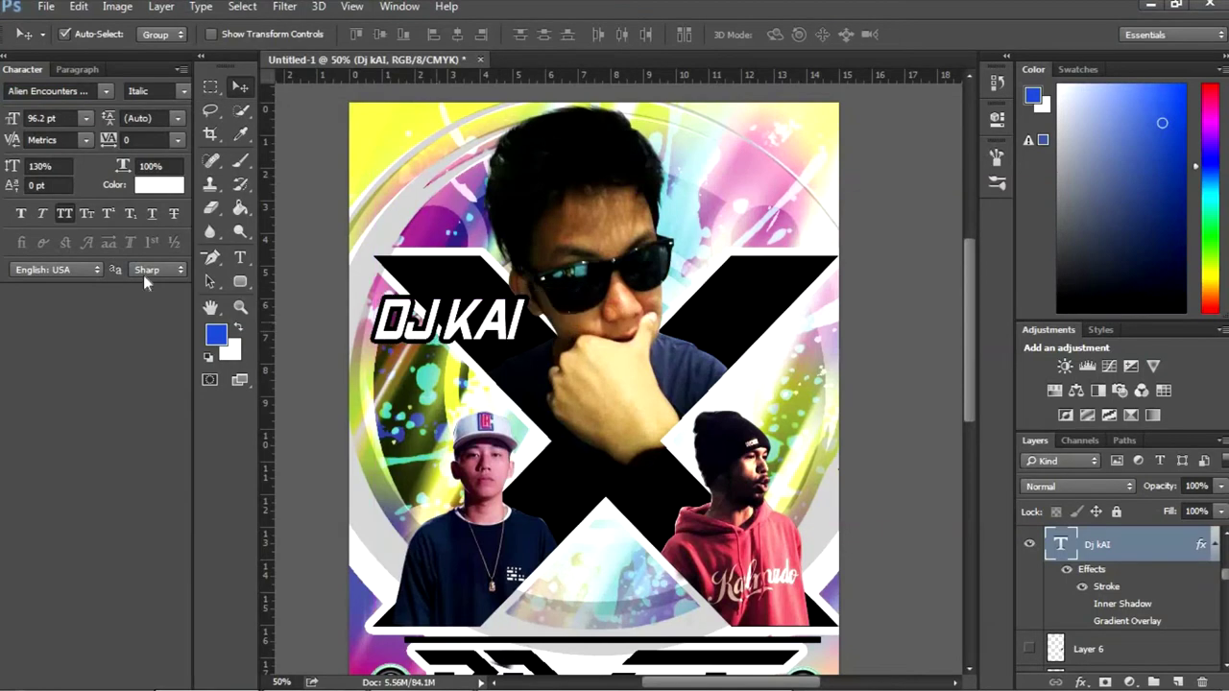
Edit the DJ KAI text, then move the title to the top centre
key(t)
click(515, 326)
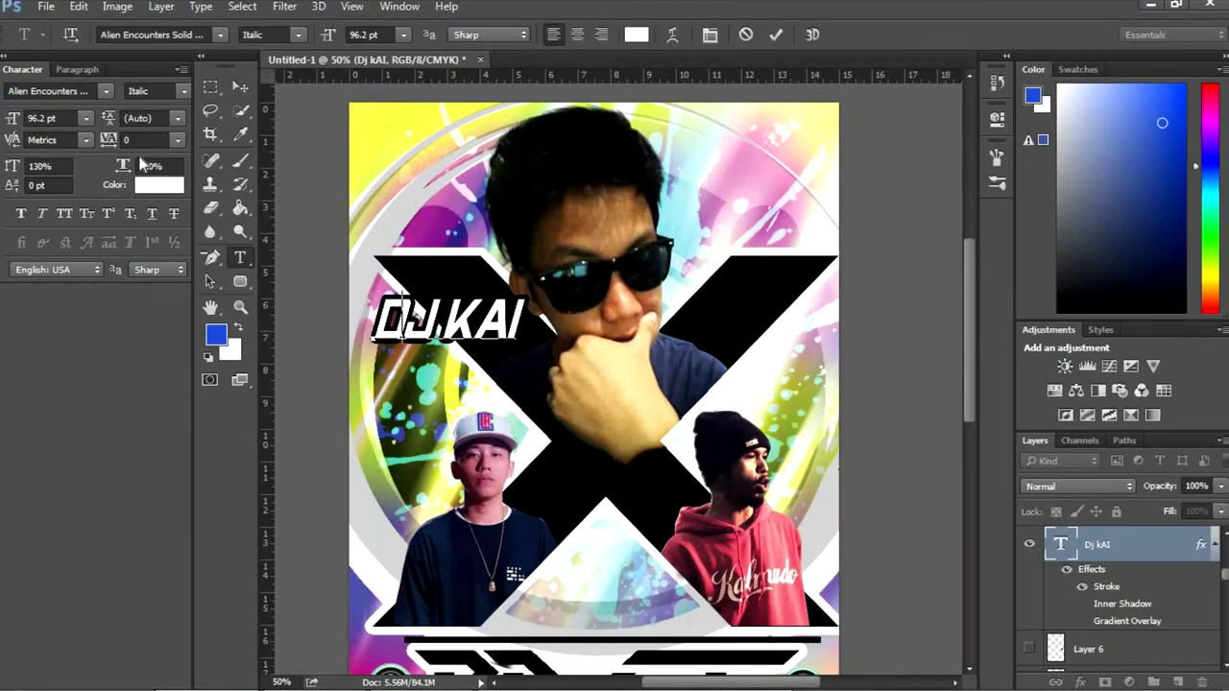
key(ctrl+Return)
key(v)
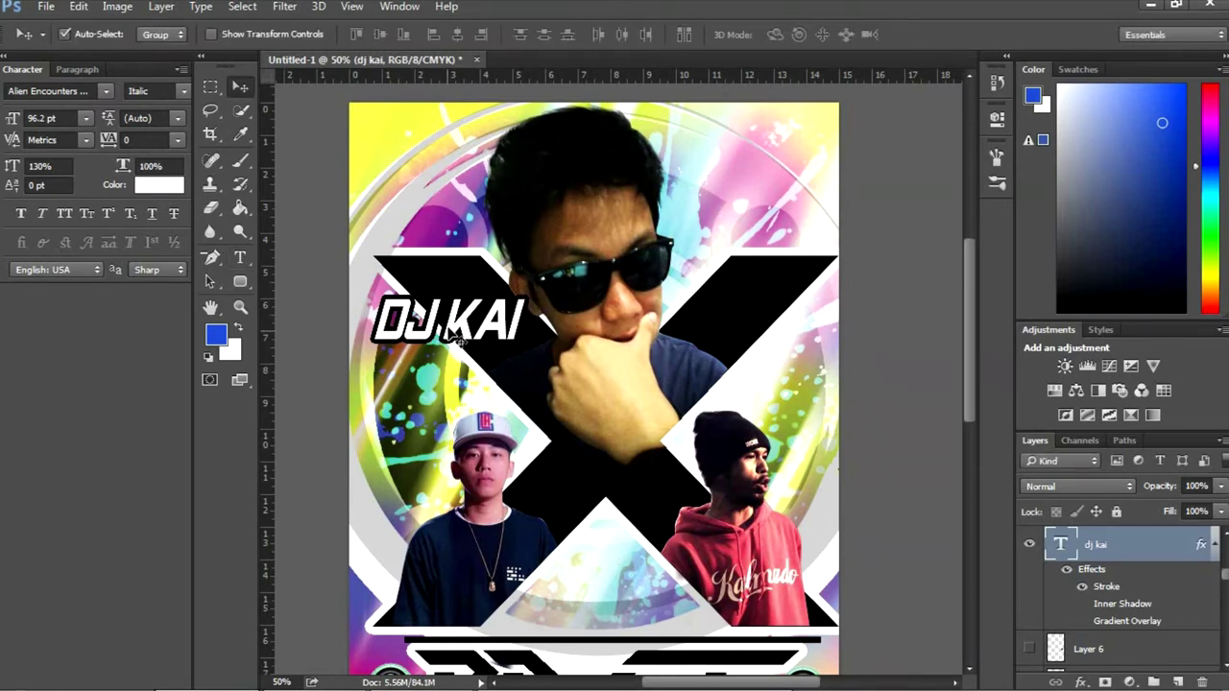
drag(457, 338, 662, 168)
key(ctrl+plus)
key(ctrl+plus)
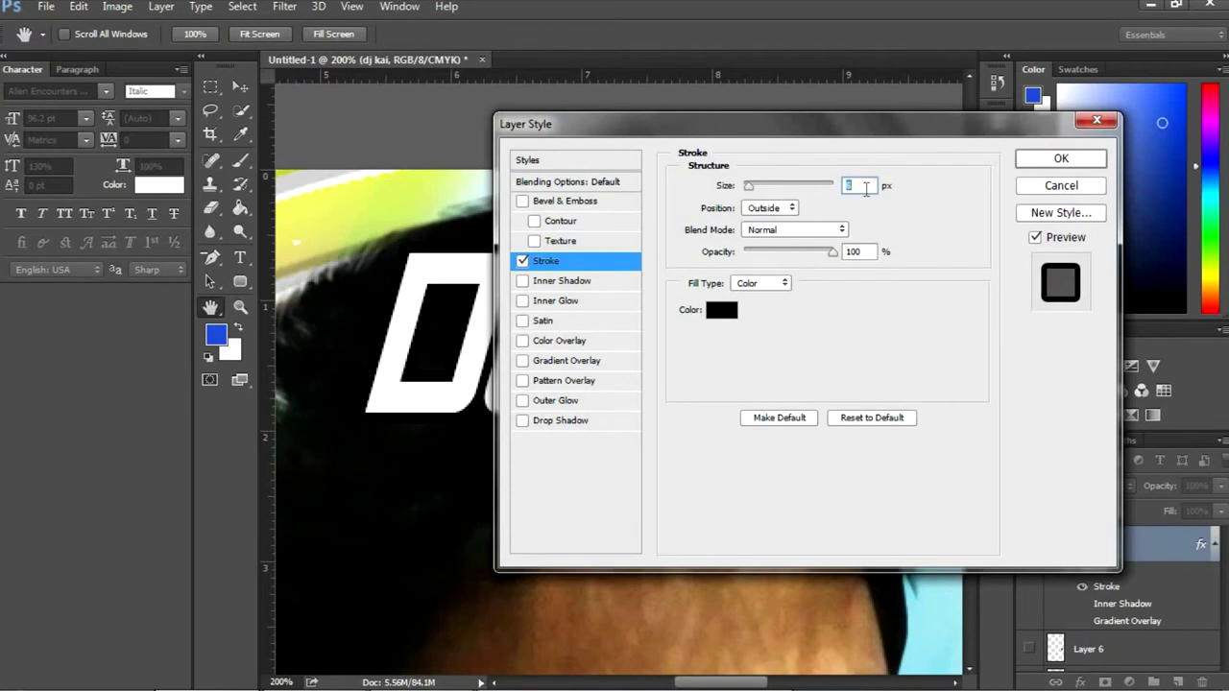
Turn on a drop shadow for DJ KAI with a Normal blend mode
click(560, 420)
click(867, 185)
click(893, 437)
click(875, 353)
click(1120, 343)
key(Tab)
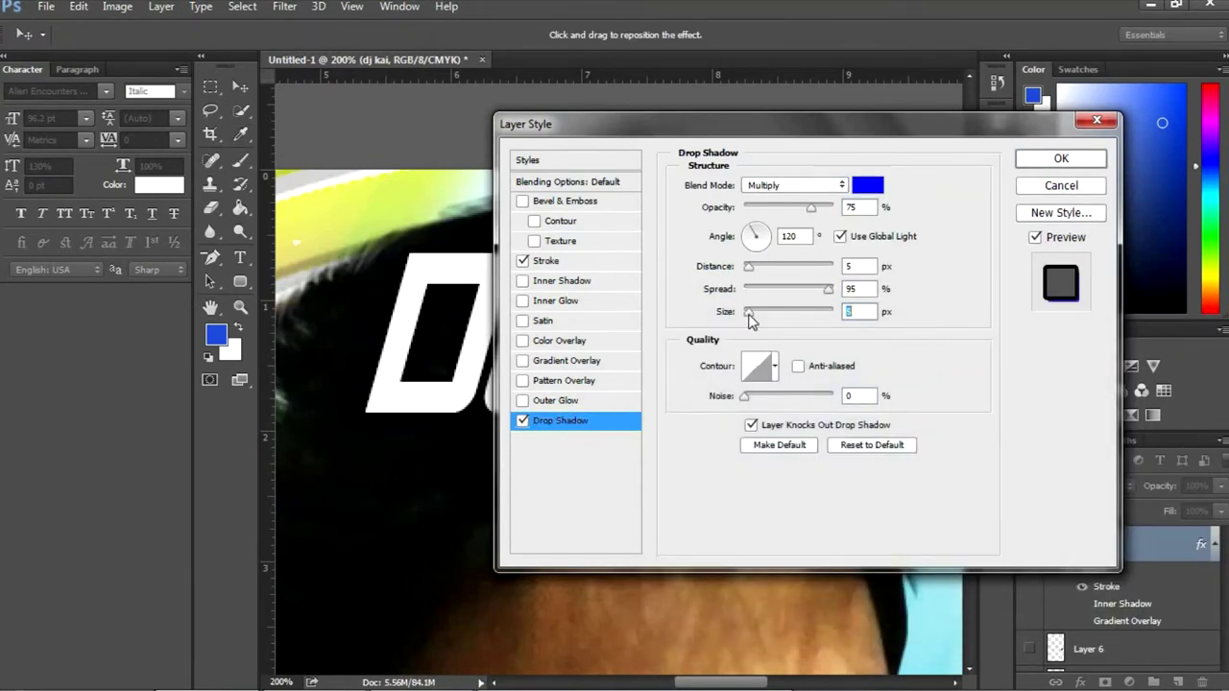
click(867, 185)
click(727, 373)
key(Return)
click(793, 186)
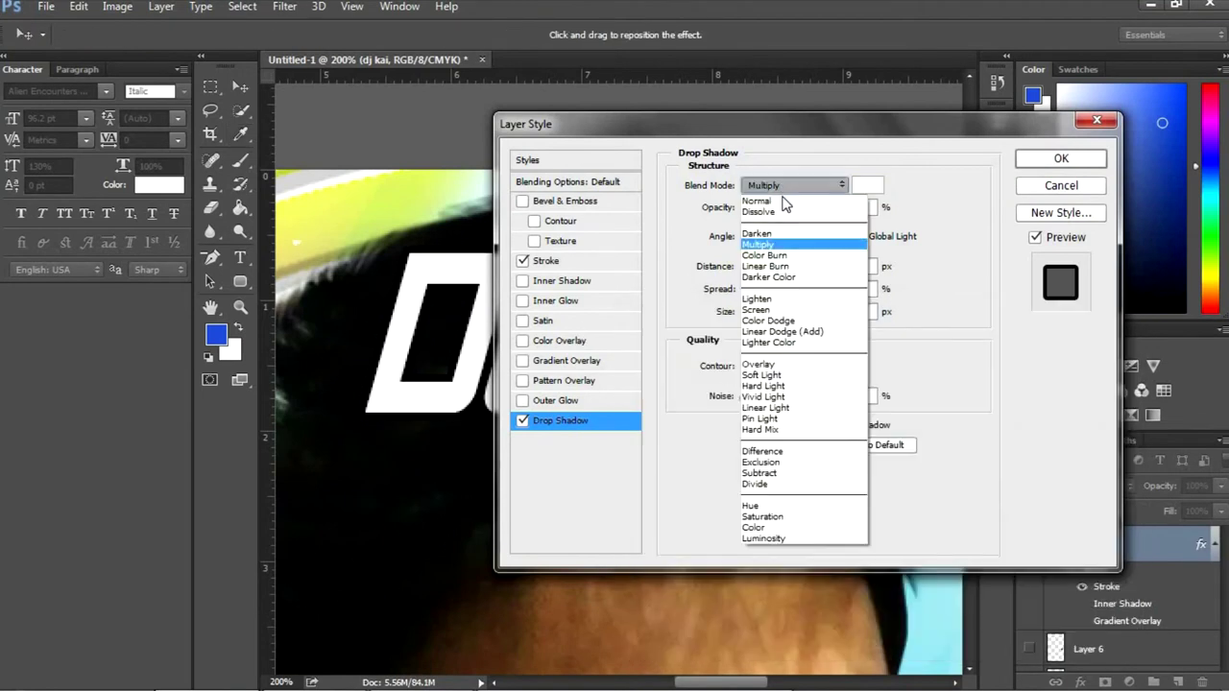
click(758, 198)
drag(767, 125, 1032, 149)
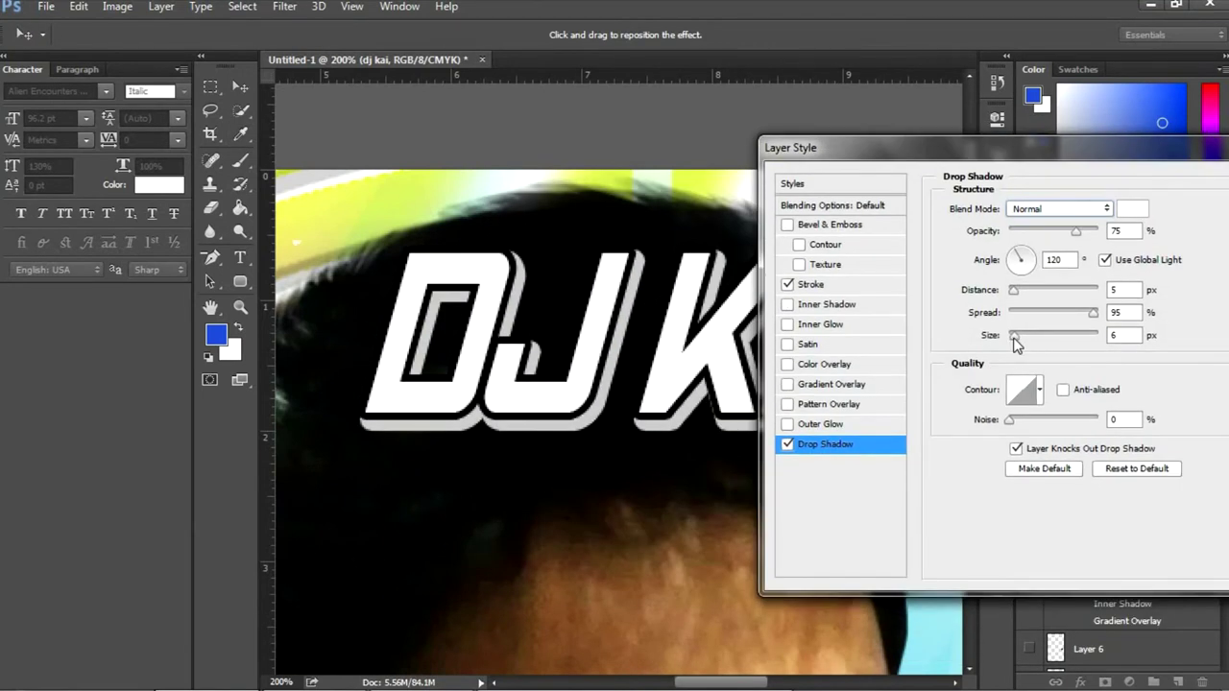
Set the drop shadow to 100% opacity and a yellow-green colour, then apply it
click(1125, 208)
key(Return)
drag(1075, 232, 1109, 237)
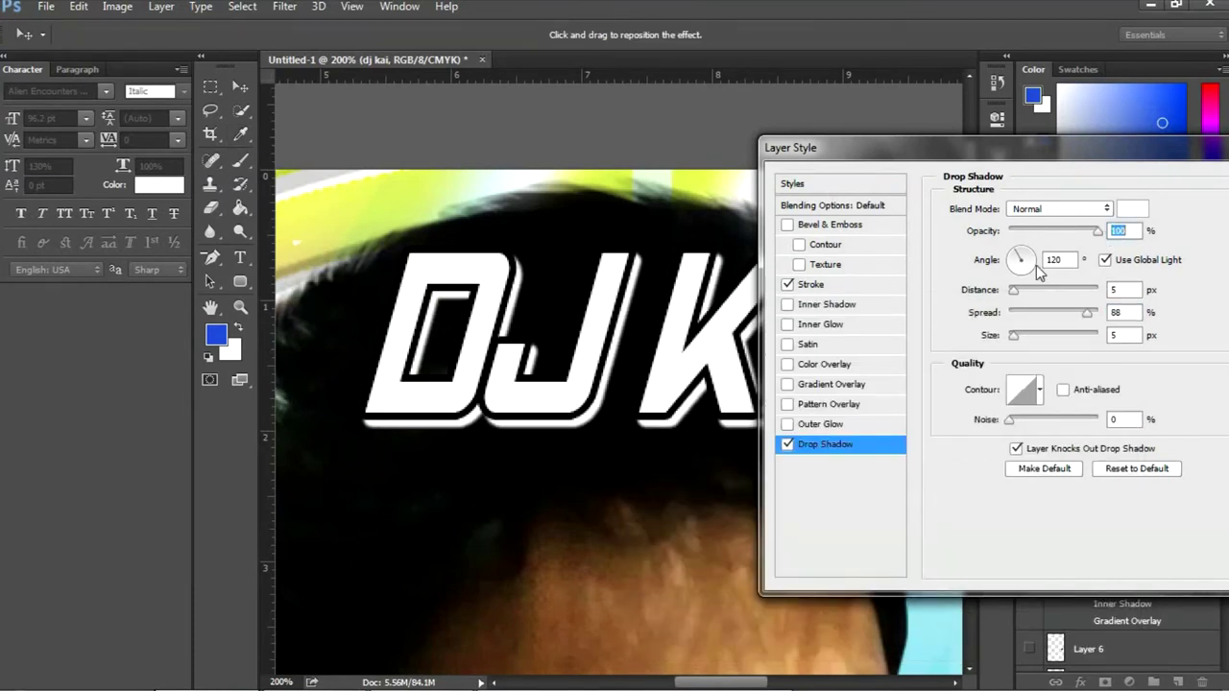
click(1132, 208)
drag(705, 374, 739, 392)
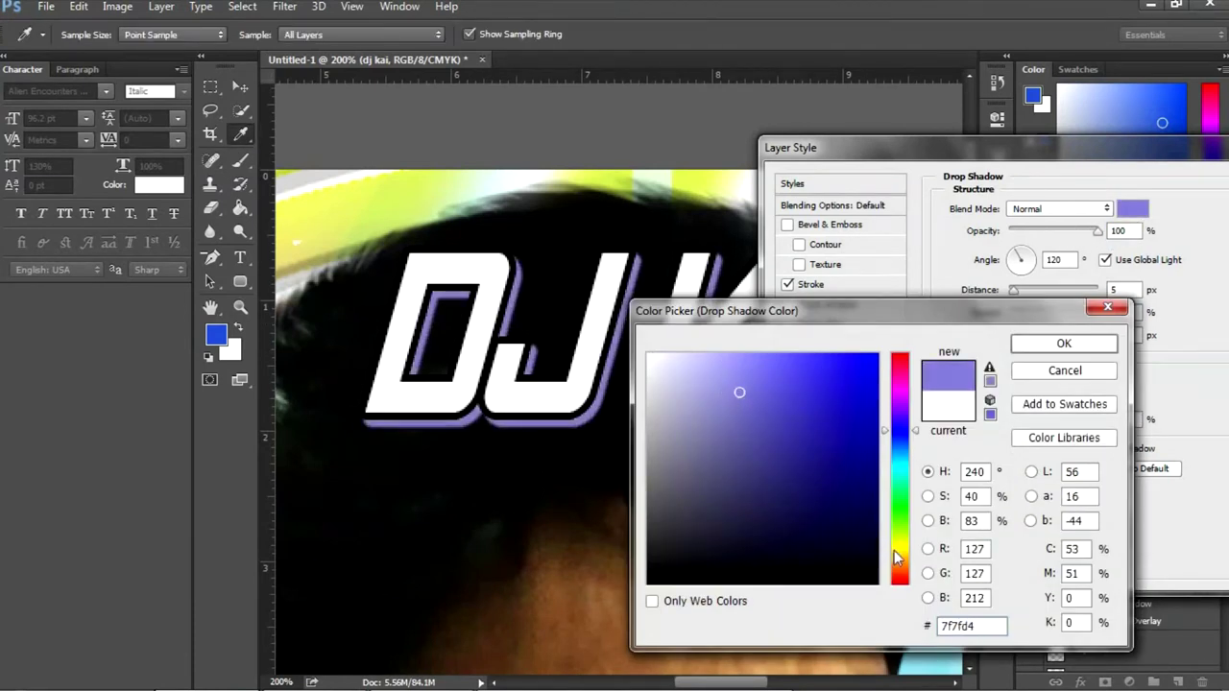
drag(894, 557, 895, 539)
key(Return)
key(Return)
key(v)
key(ctrl+minus)
key(ctrl+minus)
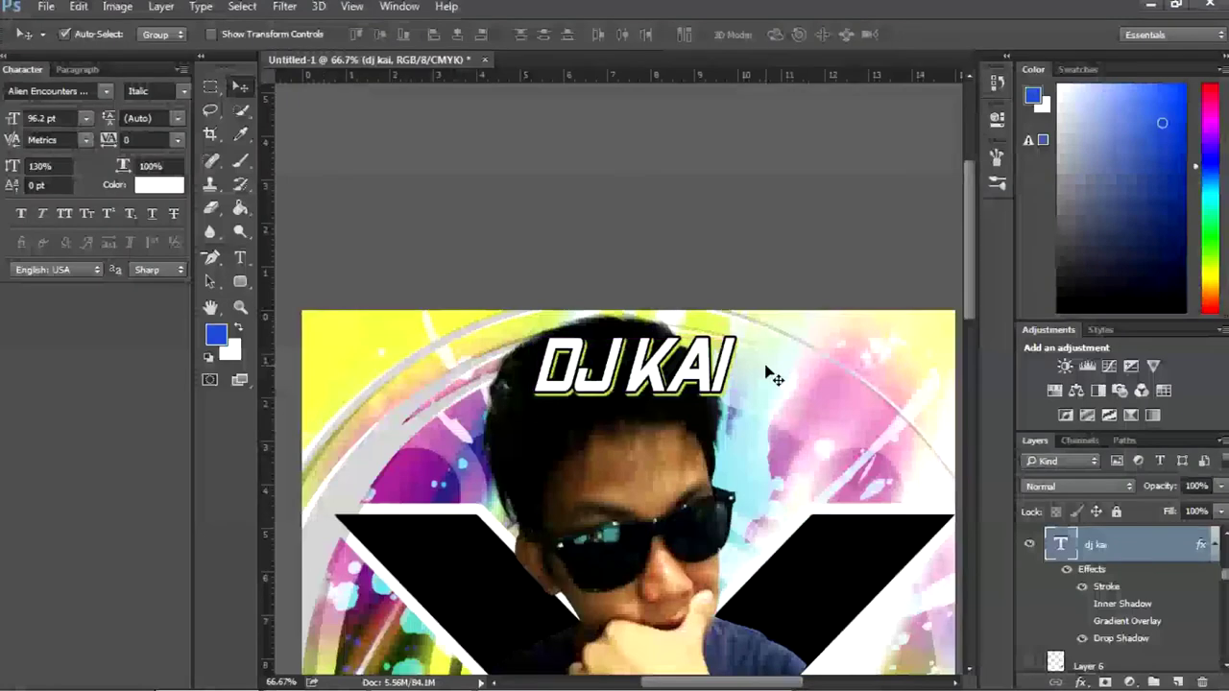
Duplicate the DJ KAI title as a small WITH SPECIAL GUEST caption
drag(774, 377, 665, 538)
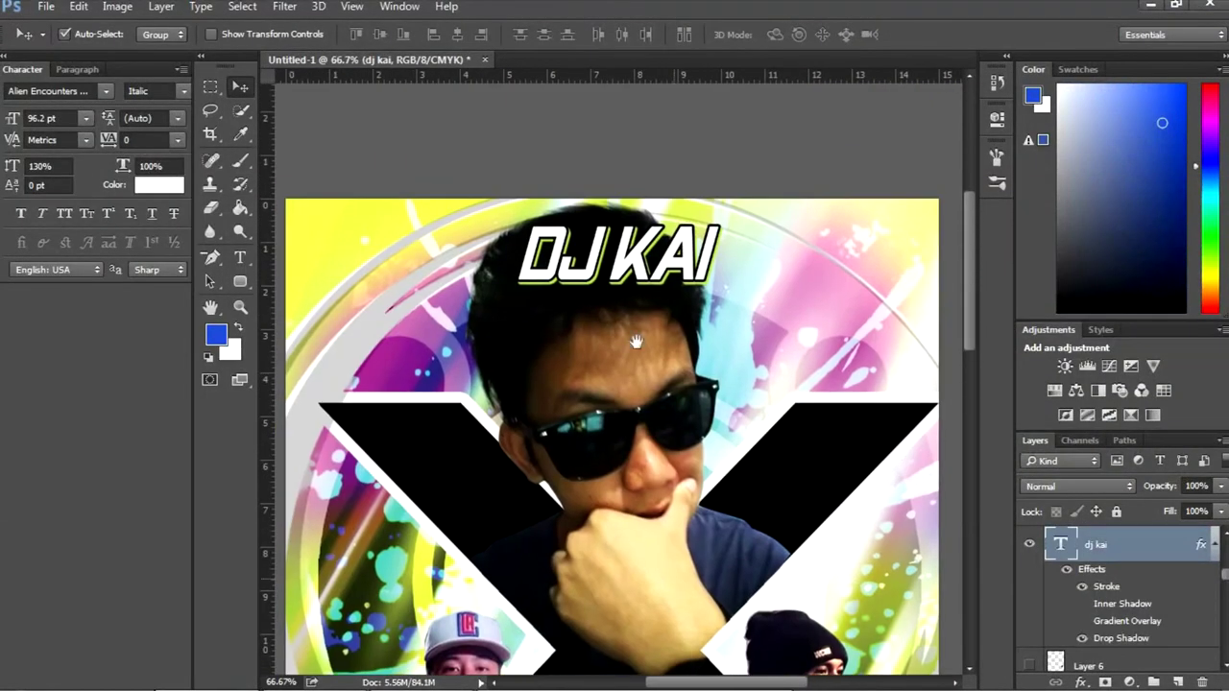
mouse_move(699, 276)
mouse_down()
mouse_move(436, 365)
mouse_move(428, 520)
mouse_move(693, 281)
mouse_move(649, 248)
mouse_move(642, 260)
mouse_up()
scroll(710, 301, down, 3)
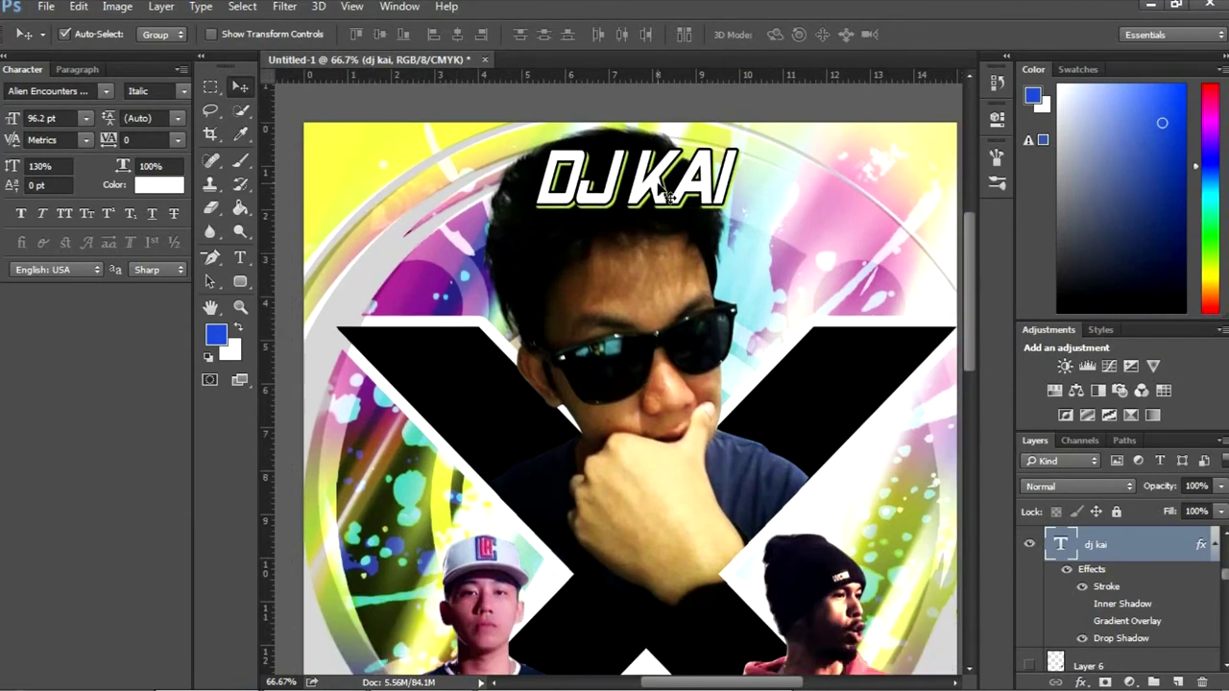
drag(667, 192, 660, 587)
double_click(660, 588)
text(with speci)
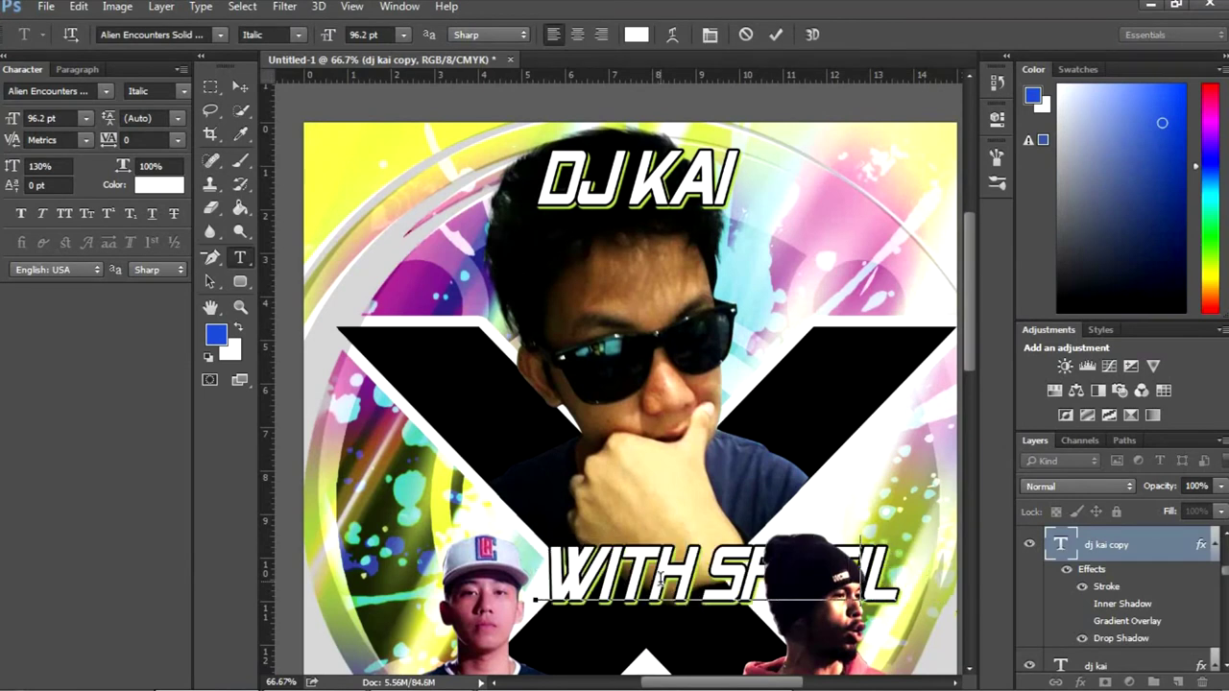
text(l)
key(ctrl+Return)
key(ctrl+t)
mouse_move(944, 607)
mouse_down()
mouse_move(686, 555)
mouse_move(702, 579)
mouse_up()
key(Return)
Copy the caption as a LOONIE label, enlarge it, and place it over the red-hoodie guest
key(t)
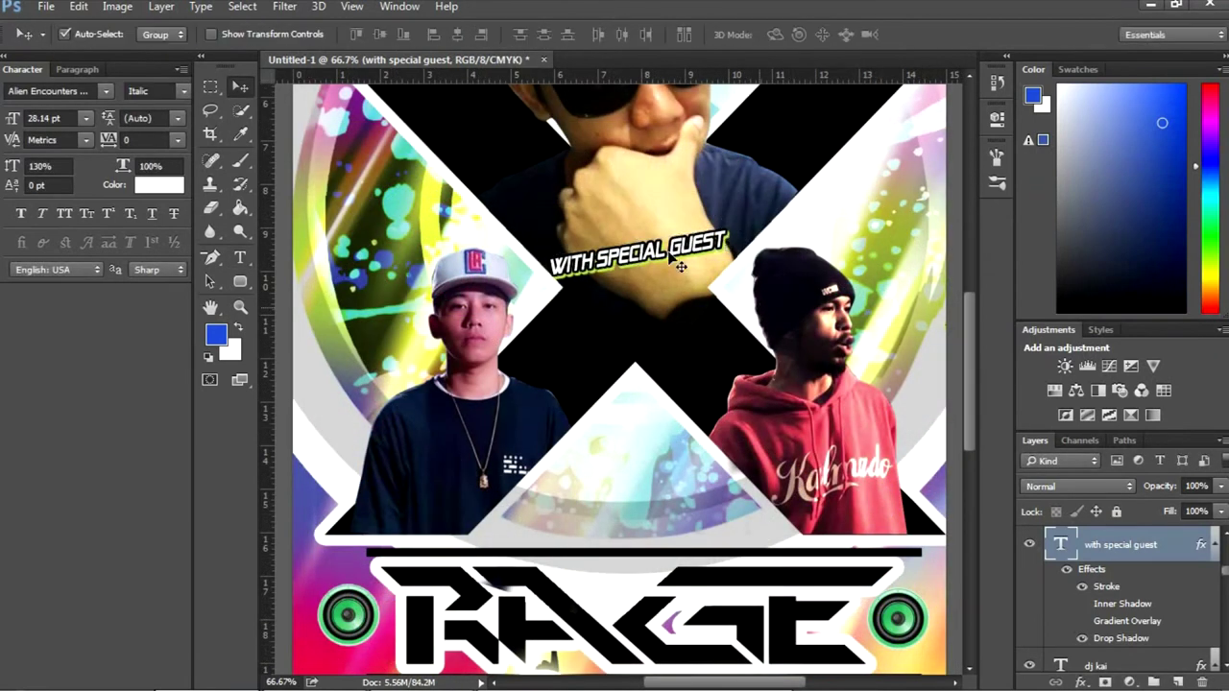
mouse_move(514, 261)
mouse_down()
mouse_move(659, 240)
mouse_move(659, 315)
mouse_up()
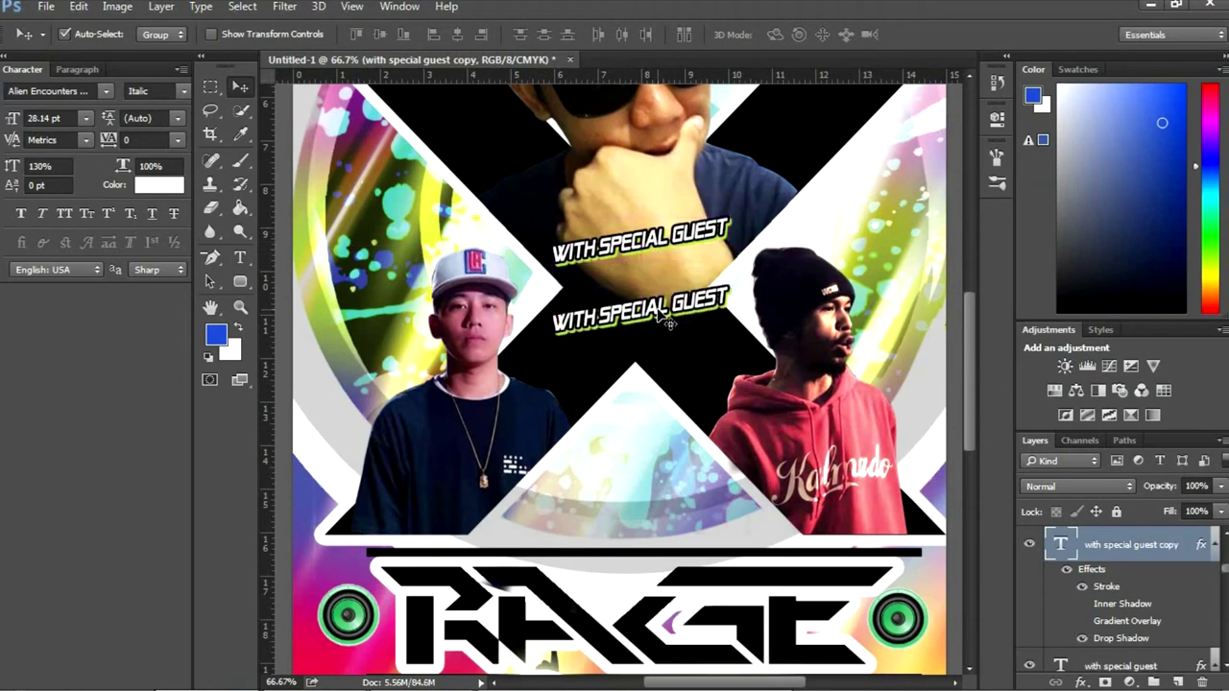
key(t)
text(LOONIE)
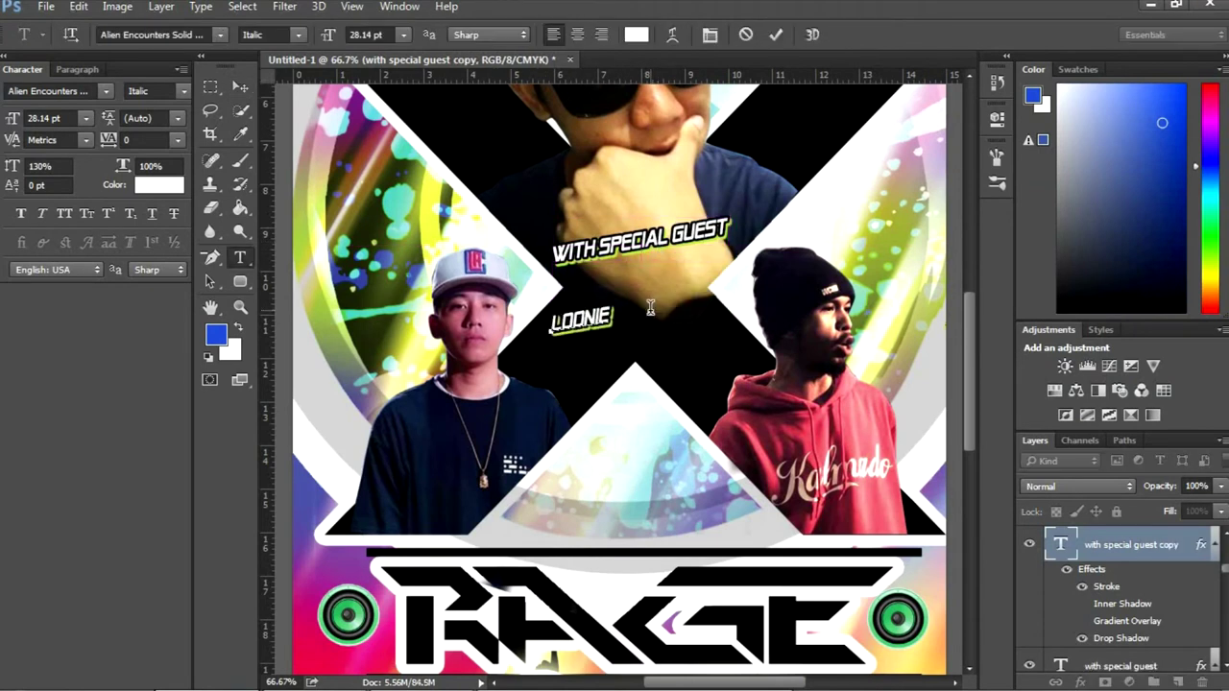
key(ctrl+Return)
key(v)
key(ctrl+t)
mouse_move(614, 334)
mouse_down()
mouse_move(693, 355)
mouse_move(665, 319)
mouse_move(658, 336)
mouse_up()
key(Return)
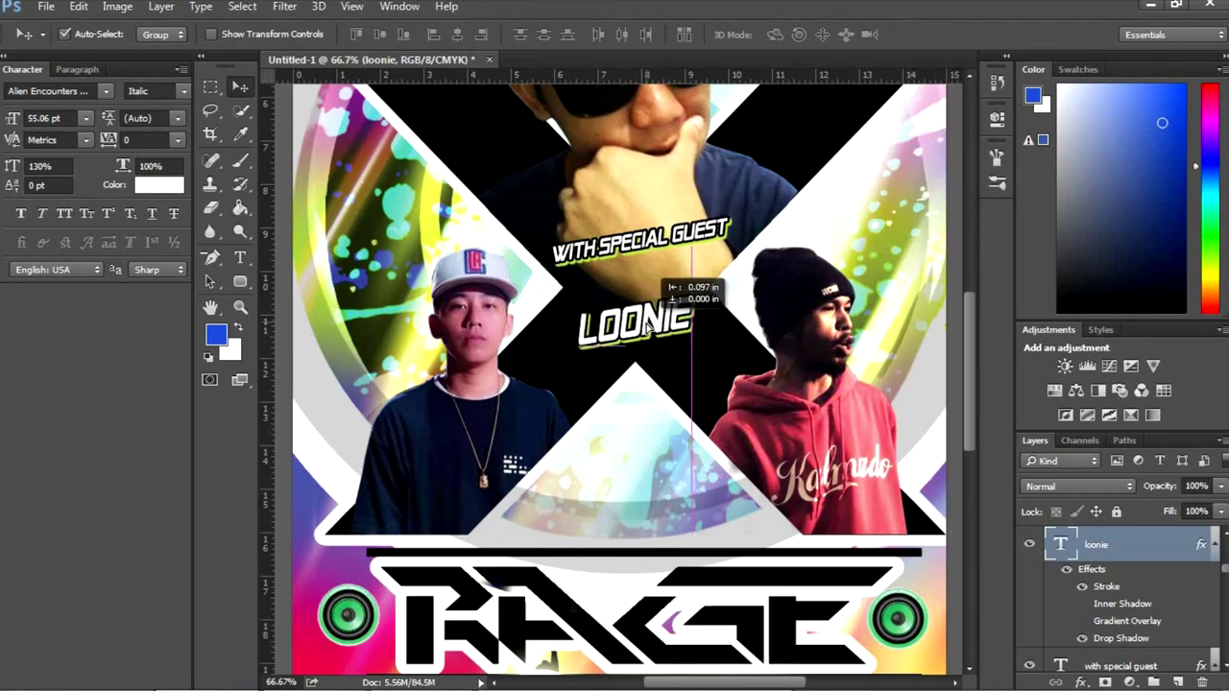
drag(635, 322, 842, 440)
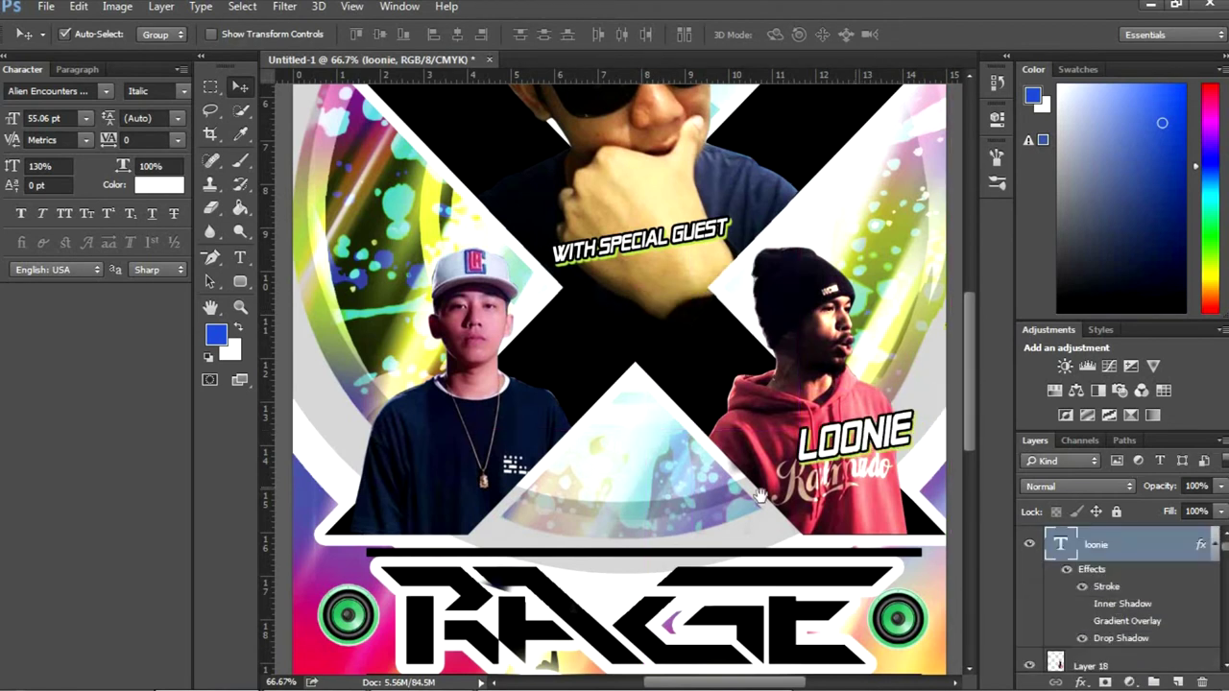
Enlarge LOONIE to about 65 pt and reposition it
key(ctrl+0)
scroll(744, 497, up, 2)
key(ctrl+t)
drag(845, 351, 869, 365)
key(Return)
mouse_move(803, 344)
mouse_down()
mouse_move(862, 357)
mouse_move(422, 351)
mouse_up()
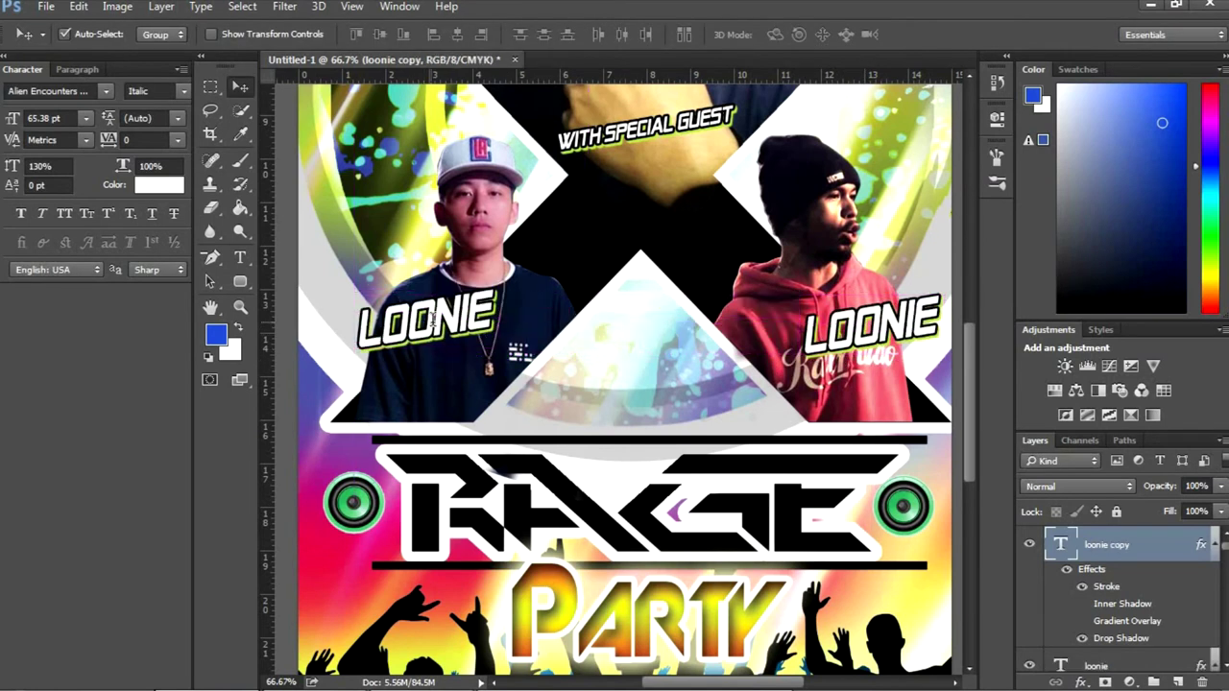
Add a SHANTI DOPE name label over the left guest
key(t)
click(459, 324)
key(ctrl+Return)
text(DOPE)
key(ctrl+Return)
key(v)
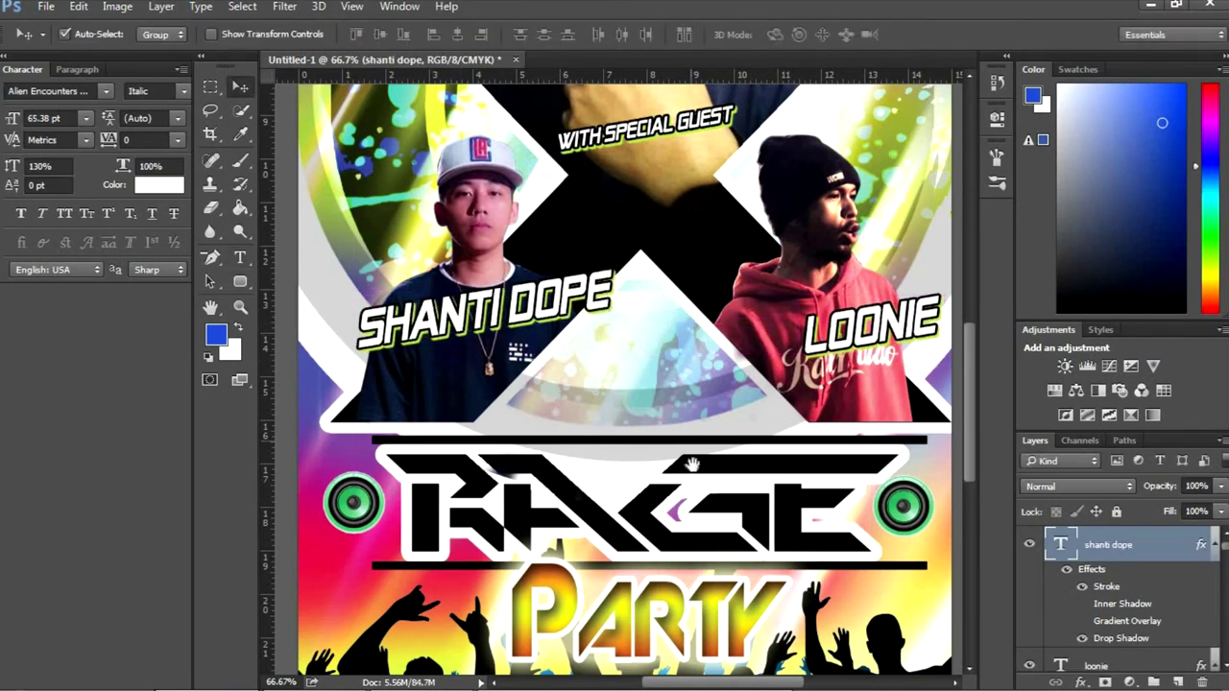
drag(706, 432, 706, 459)
Shrink SHANTI DOPE to about 53 pt, adjust both name labels, and lower WITH SPECIAL GUEST between them
key(ctrl+minus)
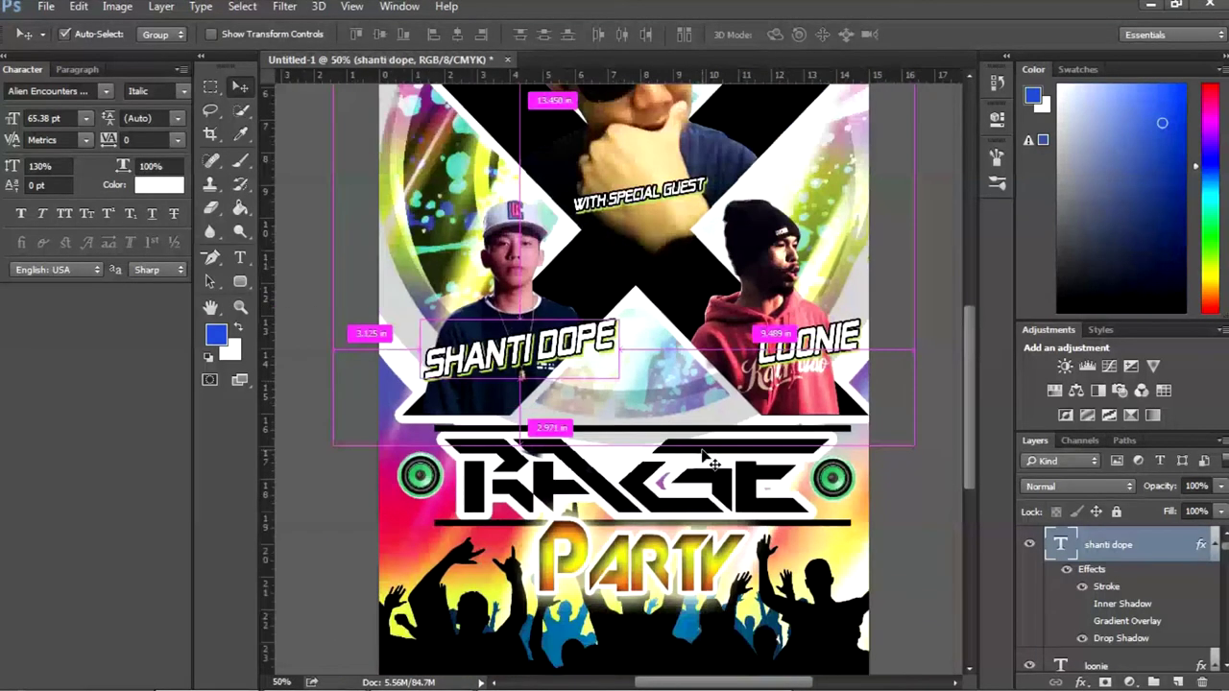
key(ctrl+minus)
key(ctrl+plus)
key(ctrl+t)
drag(614, 394, 578, 406)
key(Return)
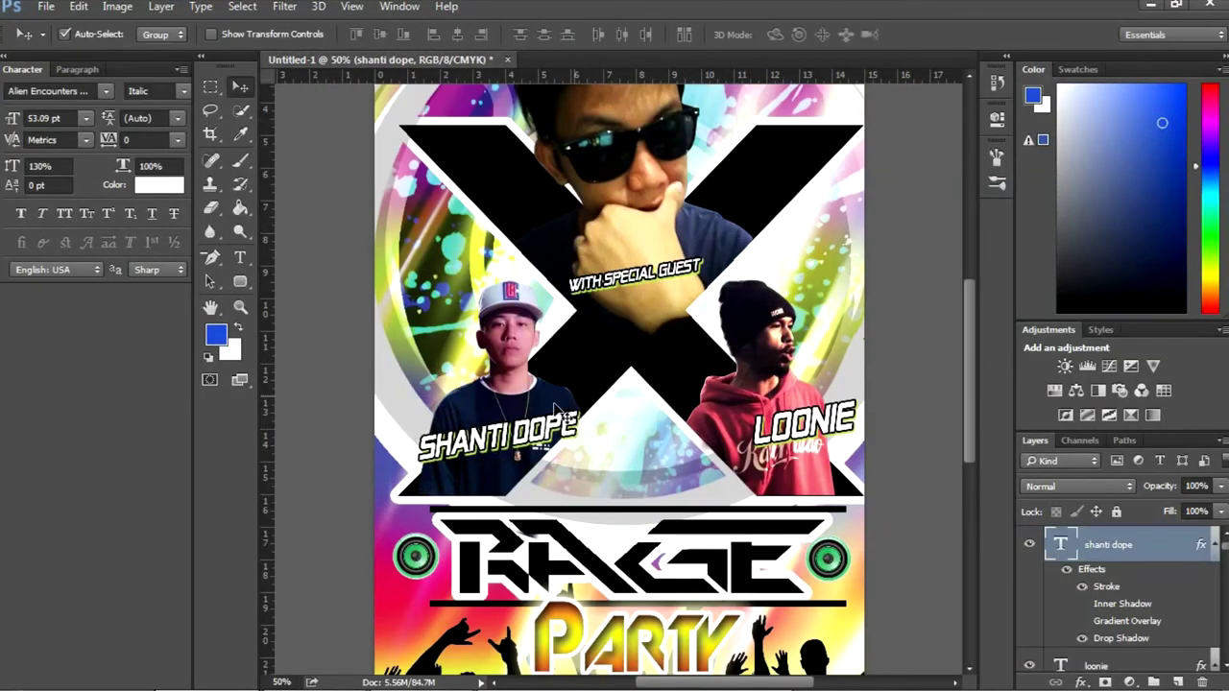
drag(520, 438, 500, 427)
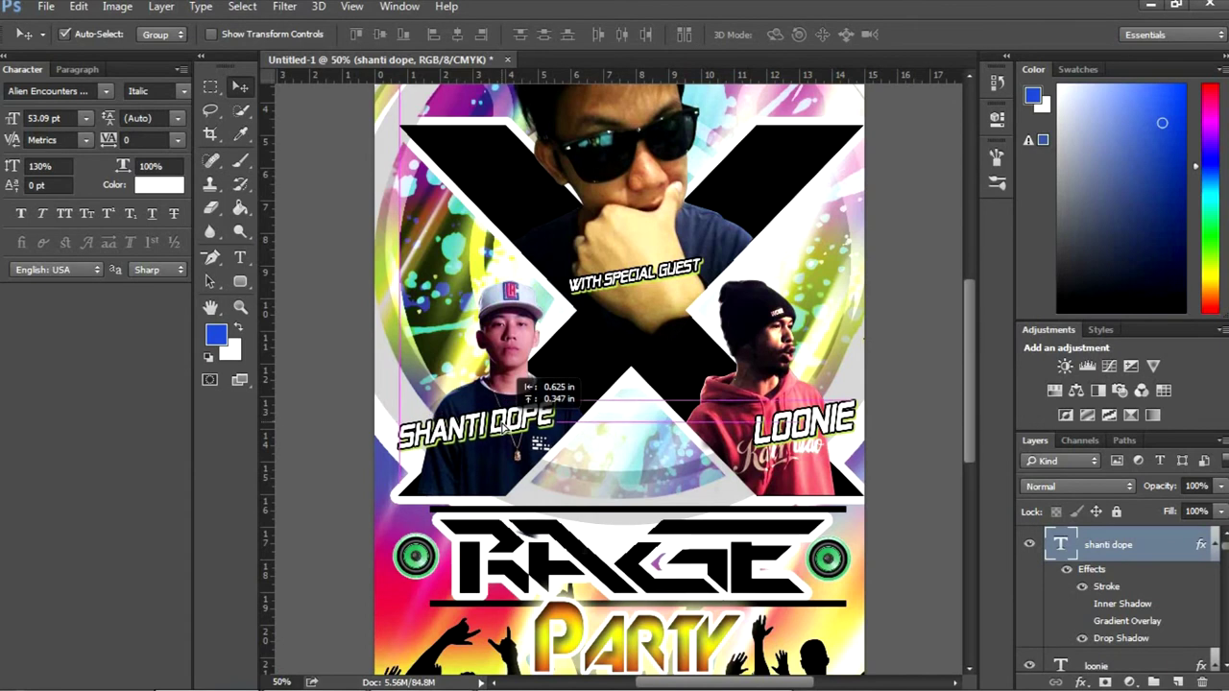
drag(816, 425, 768, 422)
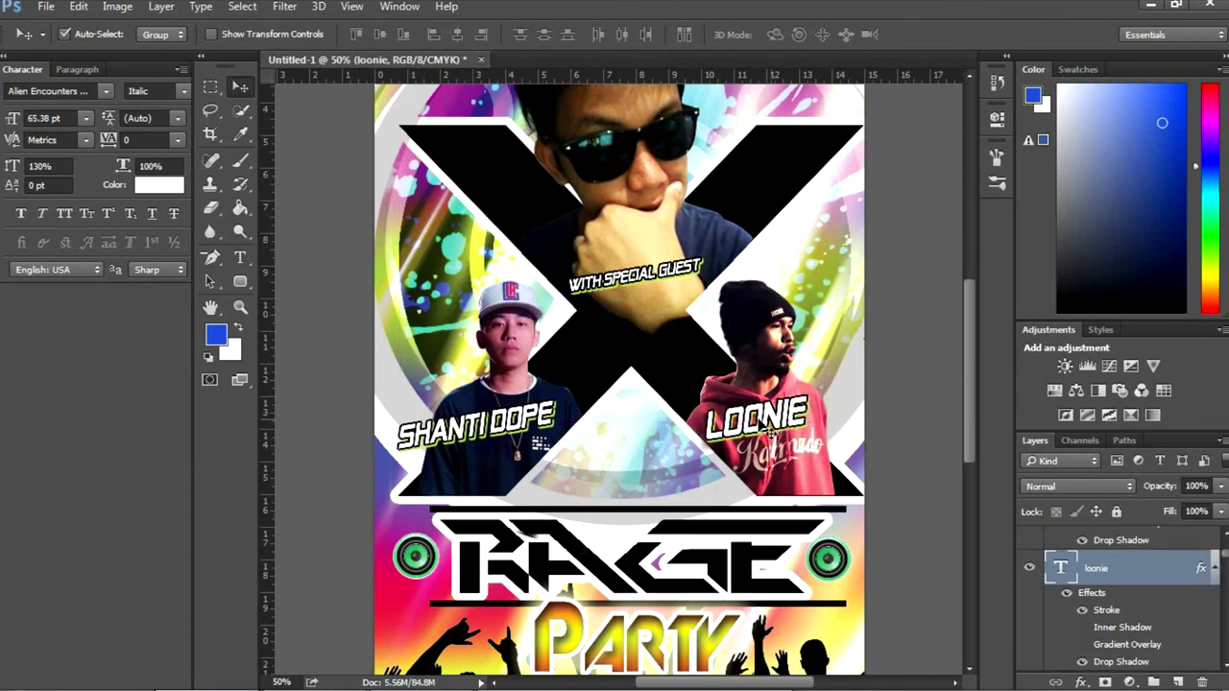
drag(641, 292, 629, 350)
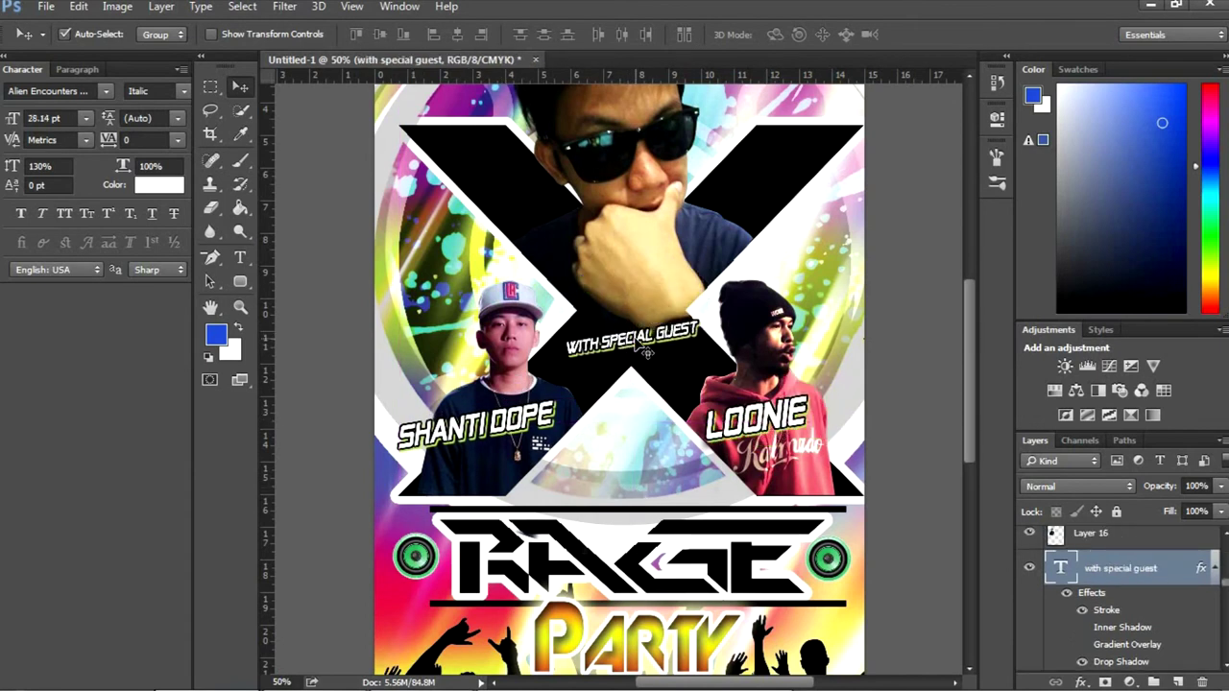
Brighten the chosen image layer with Levels, setting the white input to 205
scroll(662, 433, down, 1)
scroll(663, 433, down, 1)
scroll(675, 448, up, 2)
scroll(664, 435, down, 2)
scroll(664, 435, up, 1)
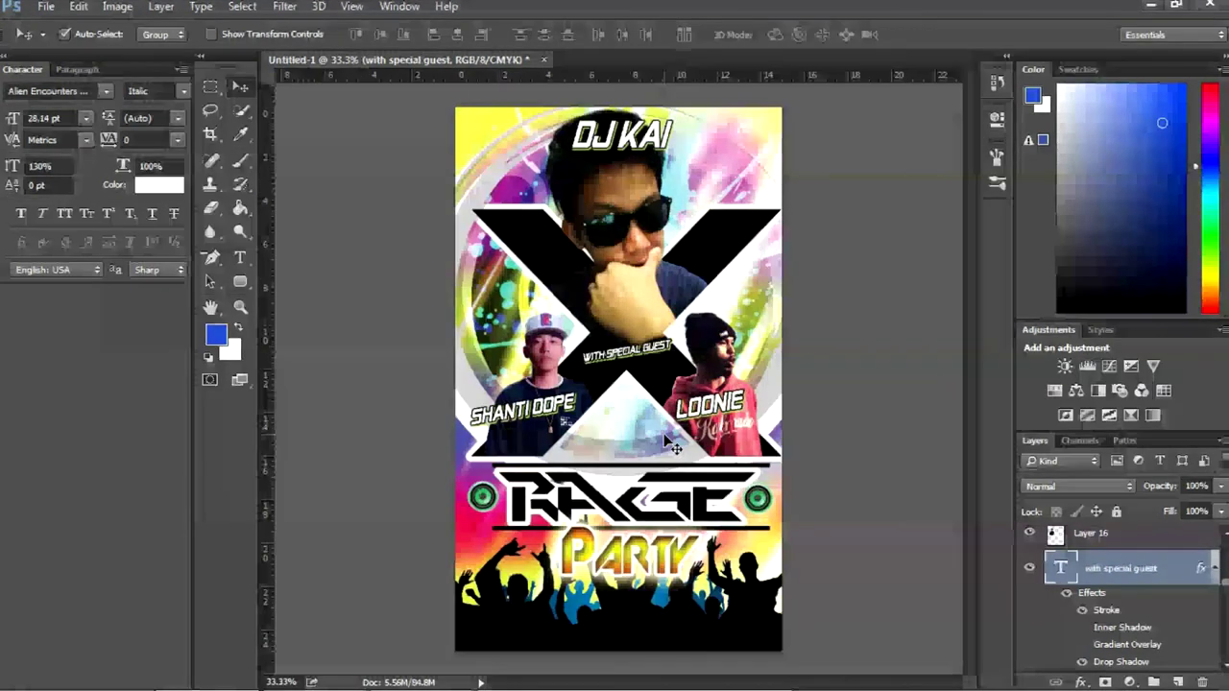
scroll(672, 444, up, 3)
scroll(666, 437, down, 1)
click(471, 389)
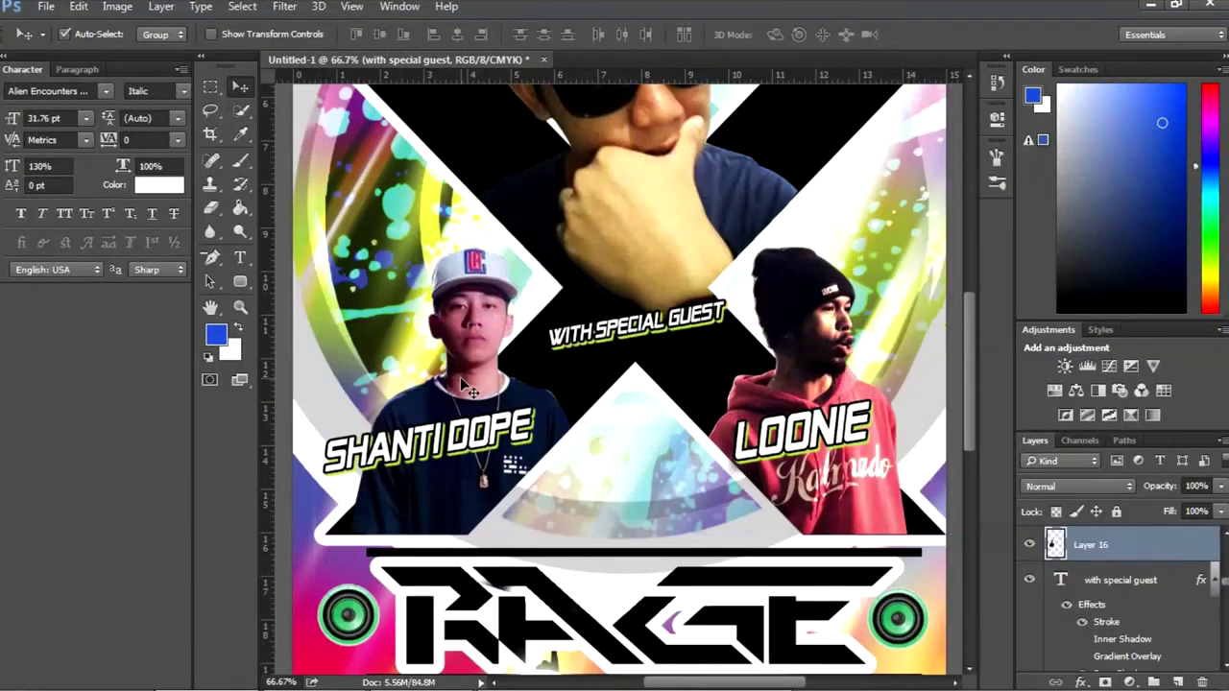
key(ctrl+l)
drag(1060, 351, 1042, 347)
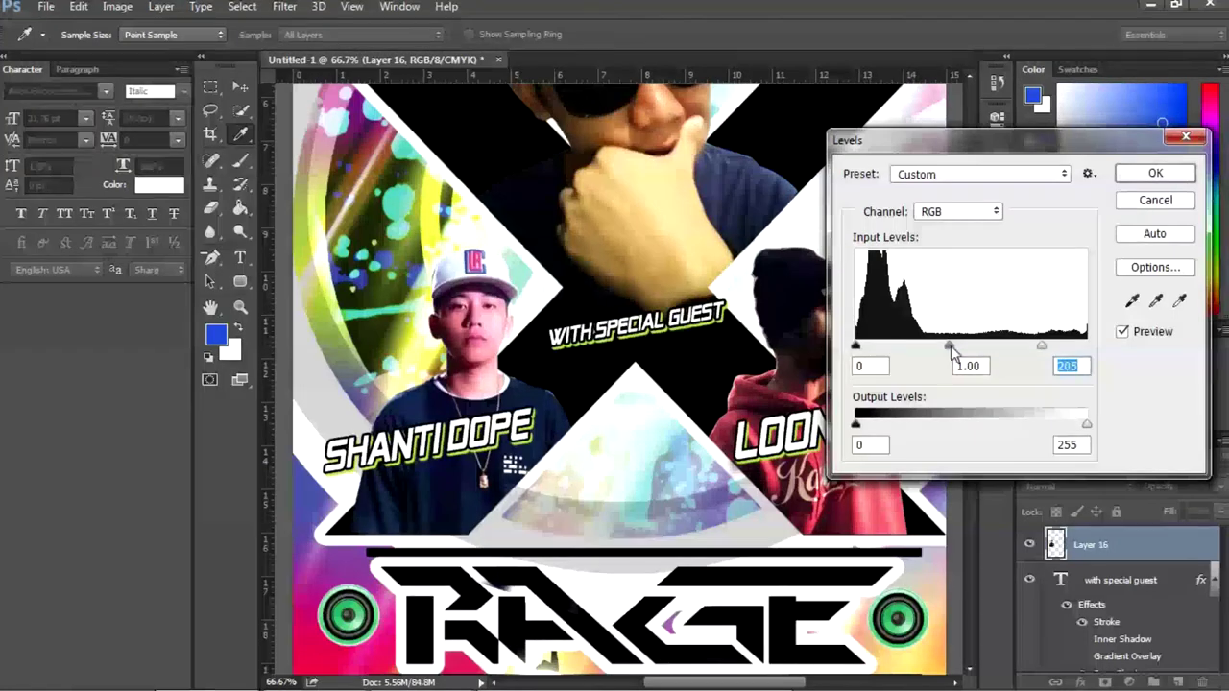
key(Return)
scroll(962, 354, down, 2)
scroll(964, 355, up, 1)
scroll(964, 355, down, 1)
scroll(963, 354, up, 1)
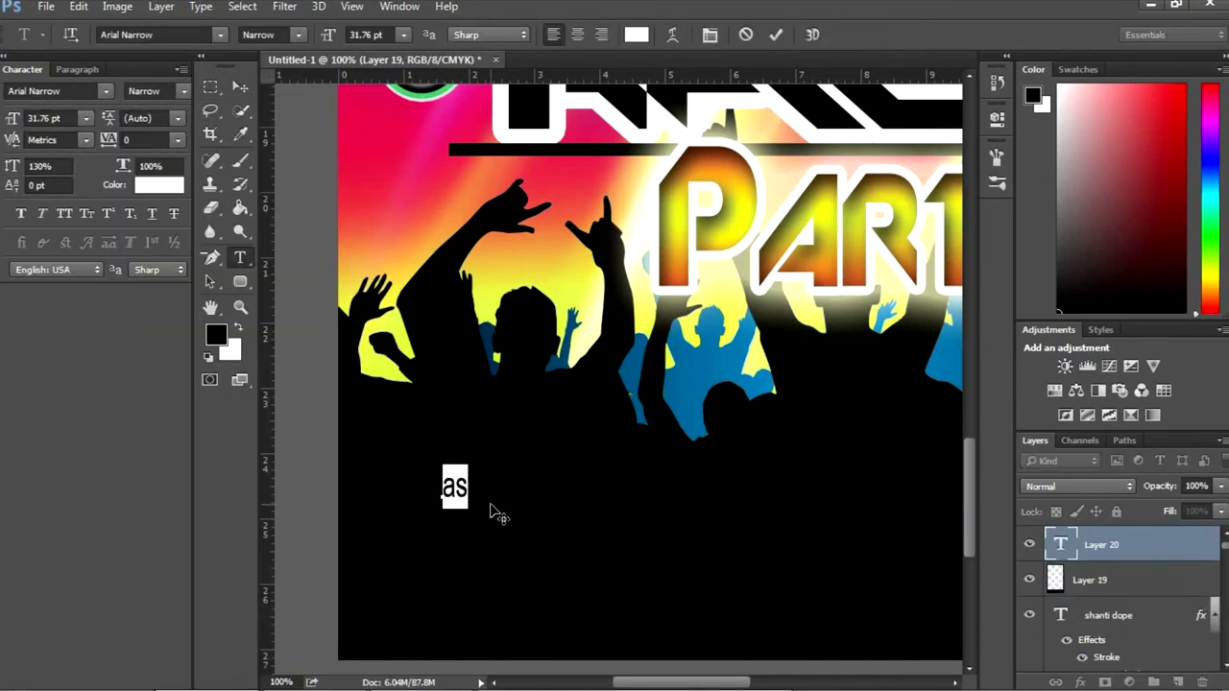
Finish the venue and date text ending in 'Southern Leyte' at the poster's lower left
text(Southern Leyte)
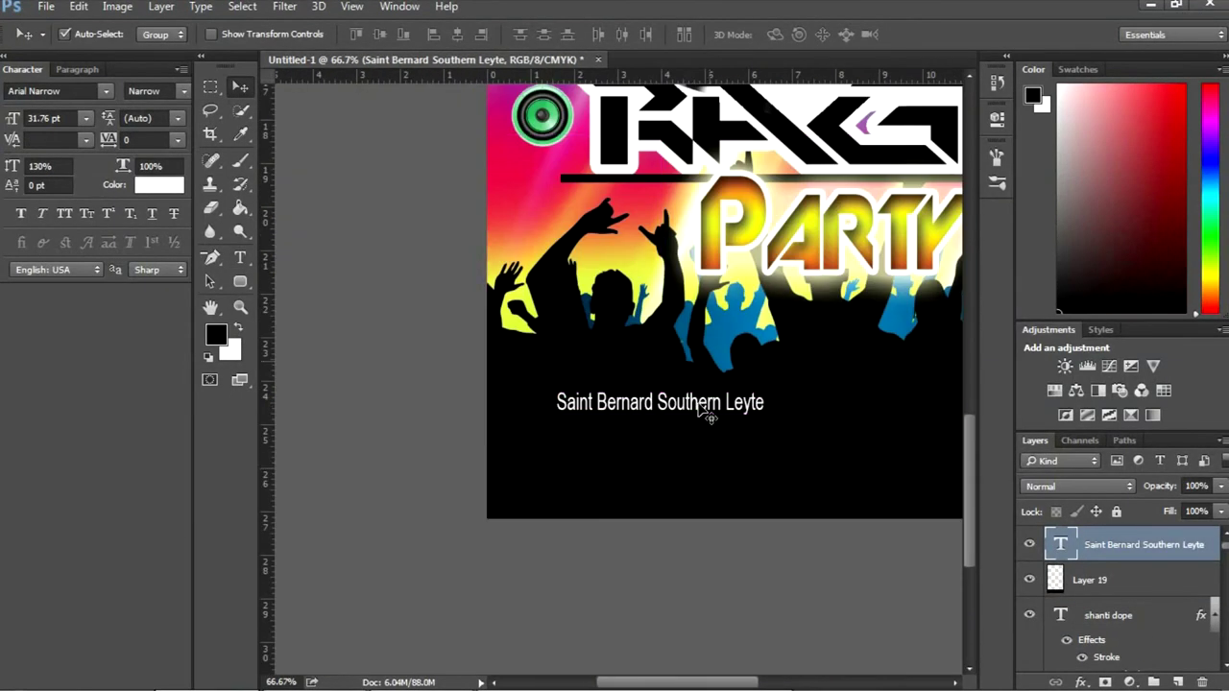
drag(707, 412, 673, 444)
double_click(730, 437)
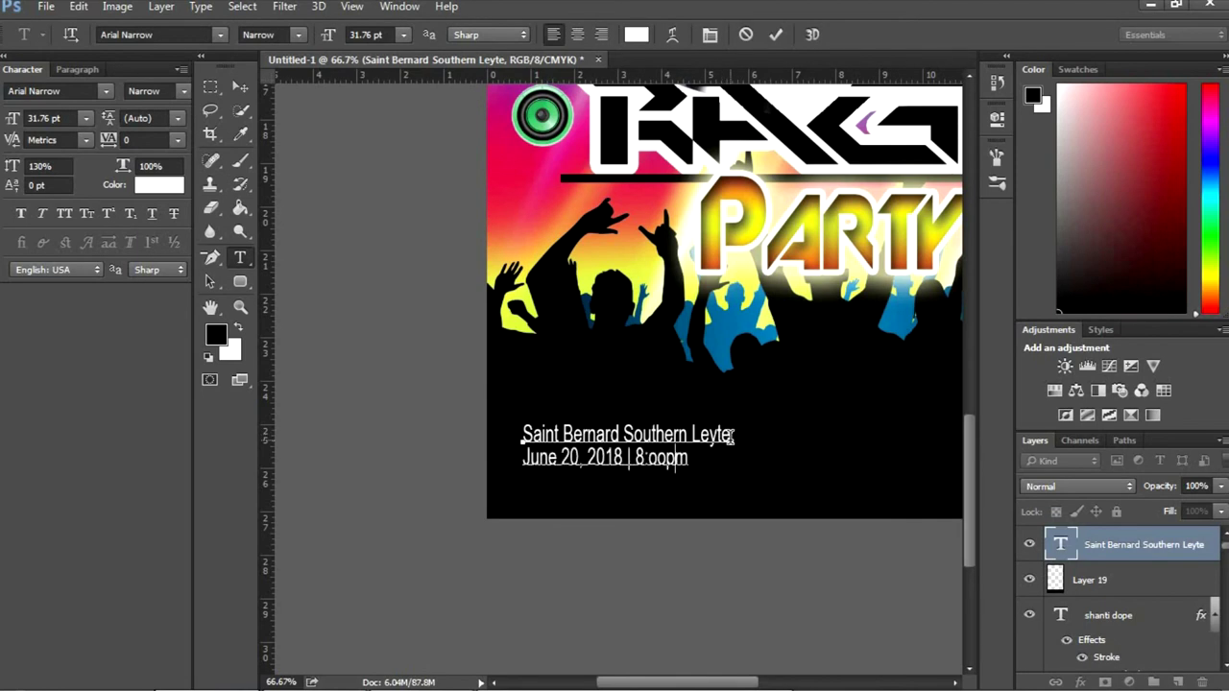
key(ctrl+Return)
Alt-drag a copy of the venue text and turn it into the VIP/Front/End price list
key(ctrl+minus)
key(v)
drag(487, 604, 693, 588)
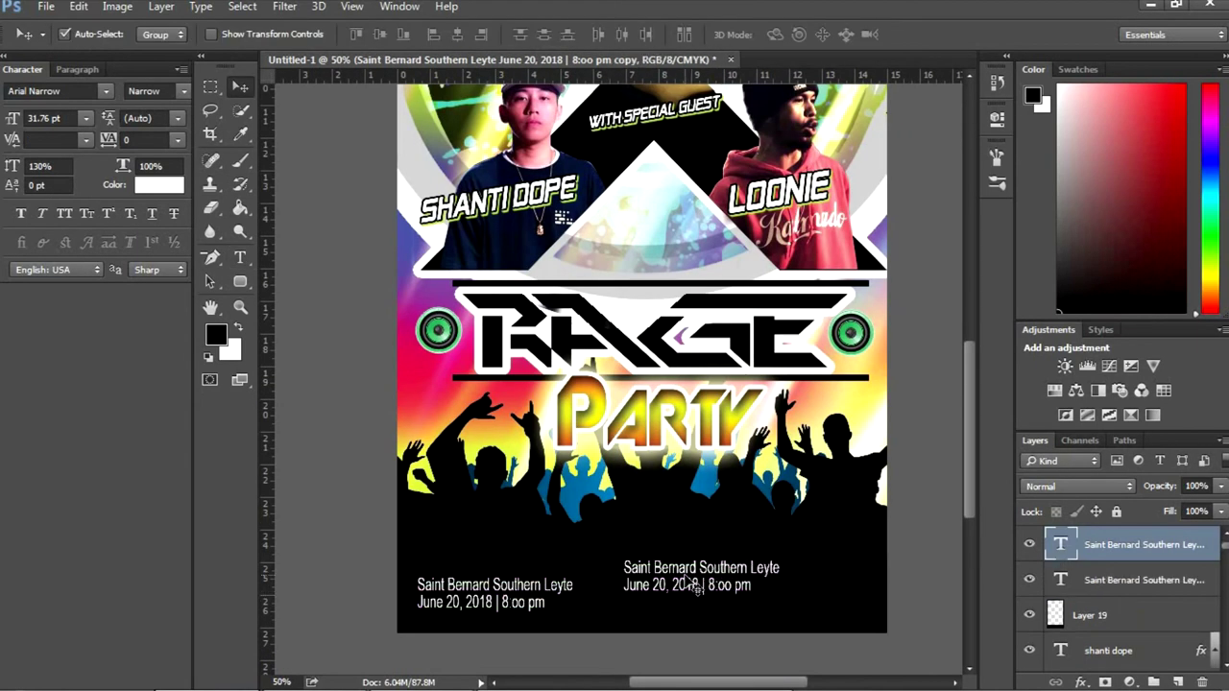
key(t)
click(685, 571)
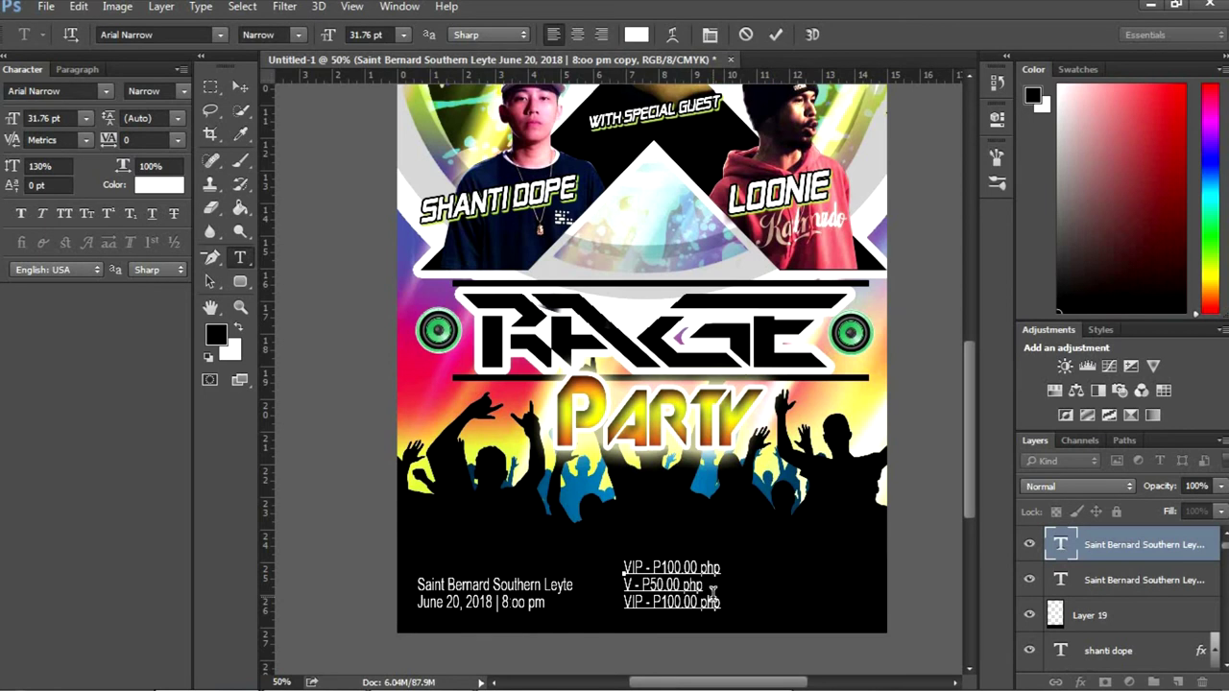
text(nd)
key(ctrl+Return)
key(v)
mouse_move(714, 598)
mouse_down()
mouse_move(805, 597)
mouse_move(379, 519)
mouse_move(367, 576)
mouse_up()
Join the date onto the venue line with a ' | ' separator
key(t)
click(296, 611)
key(BackSpace)
text(|)
key(ctrl+Return)
Make the VIP/Front/End price labels bold and reposition the price block
click(183, 90)
click(144, 151)
click(144, 151)
drag(559, 606, 538, 612)
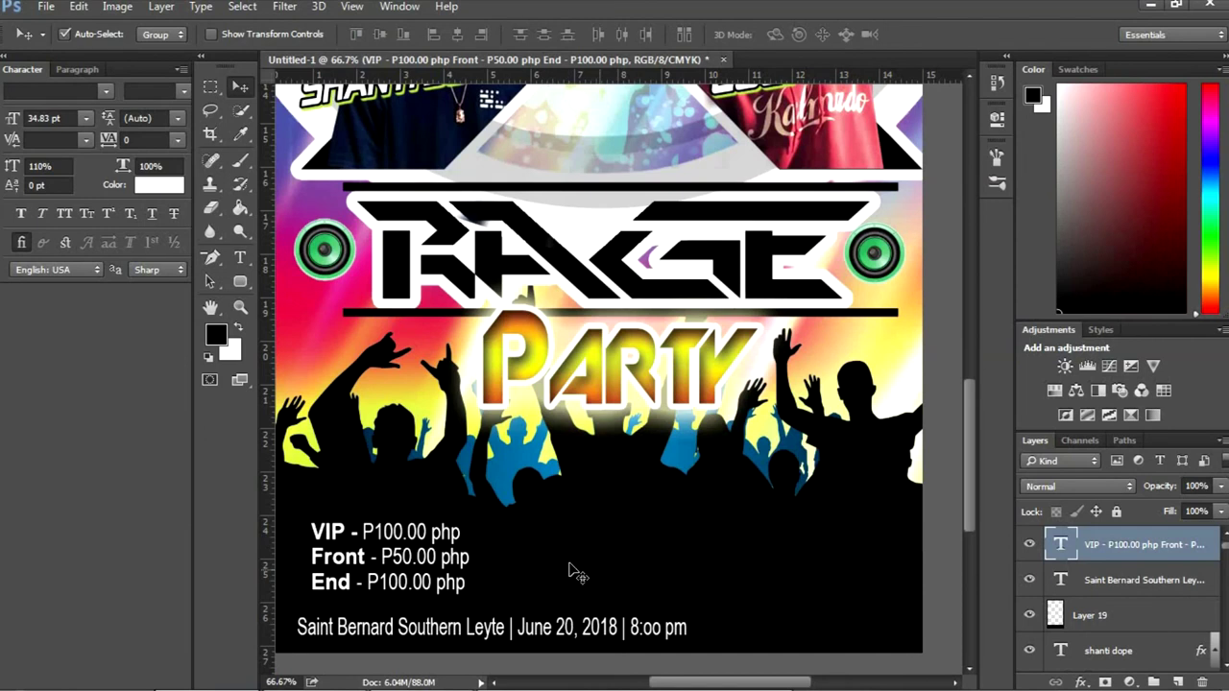
key(ctrl+minus)
key(ctrl+minus)
key(ctrl+plus)
drag(548, 497, 608, 497)
Merge the VIP, Front and End prices into one ' | '-separated line, centred
key(t)
click(462, 451)
key(BackSpace)
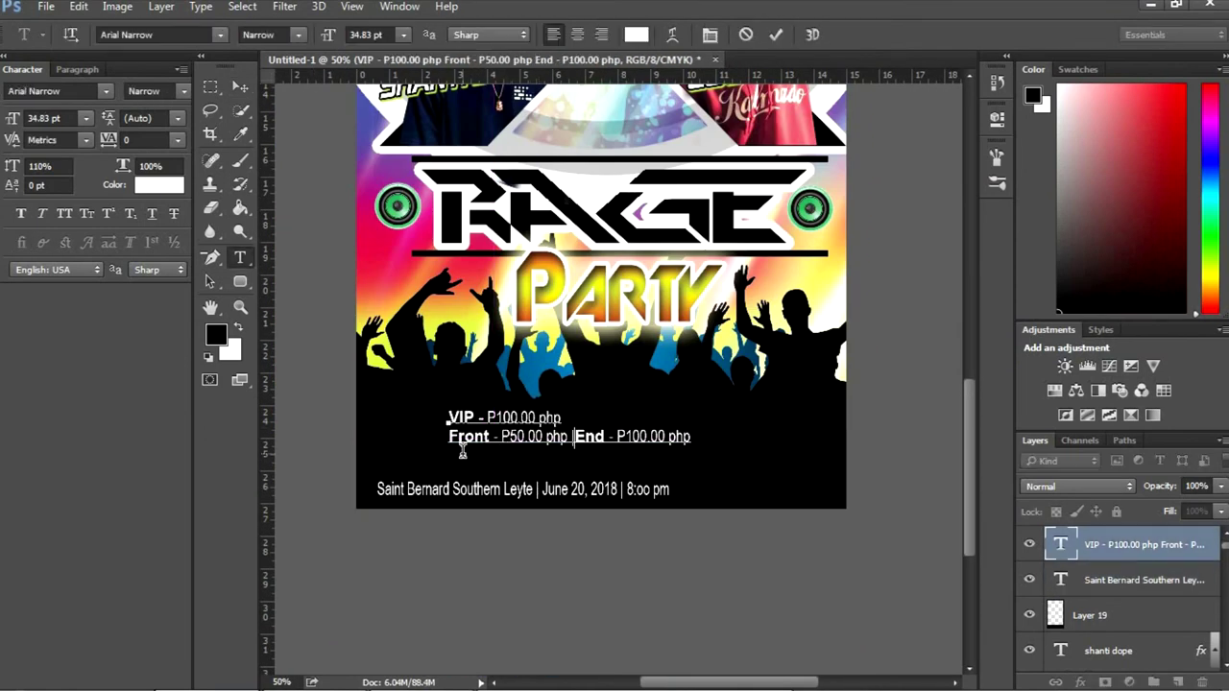
text(|)
key(BackSpace)
text(|)
key(ctrl+Return)
key(v)
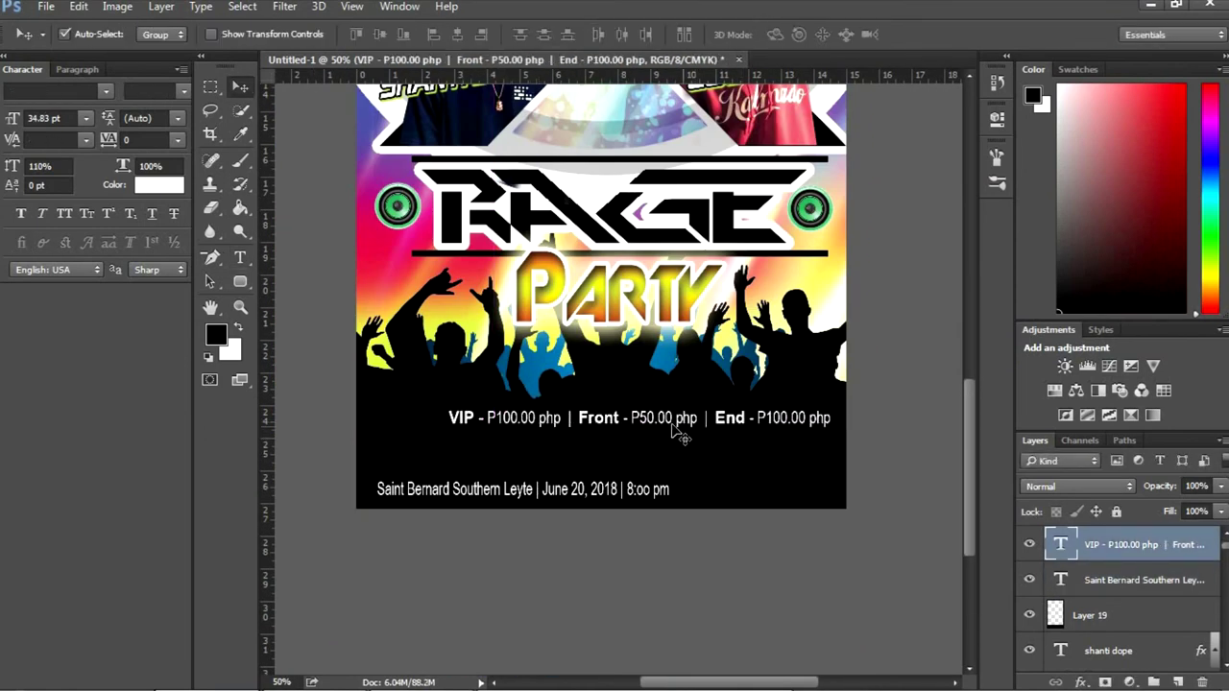
drag(680, 434, 647, 438)
Copy the venue line below and replace its text with the contact line 'and for more :'
mouse_move(543, 488)
mouse_down()
mouse_move(621, 448)
mouse_move(545, 488)
mouse_up()
key(t)
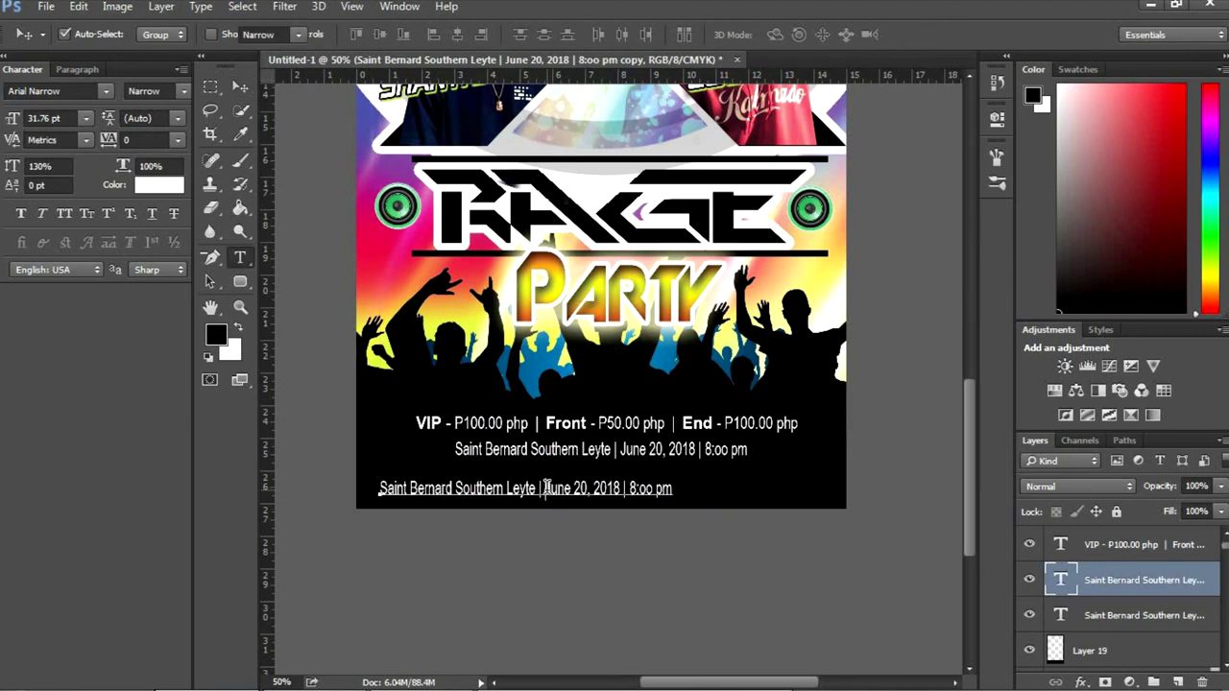
click(545, 488)
key(ctrl+a)
text(and for more )
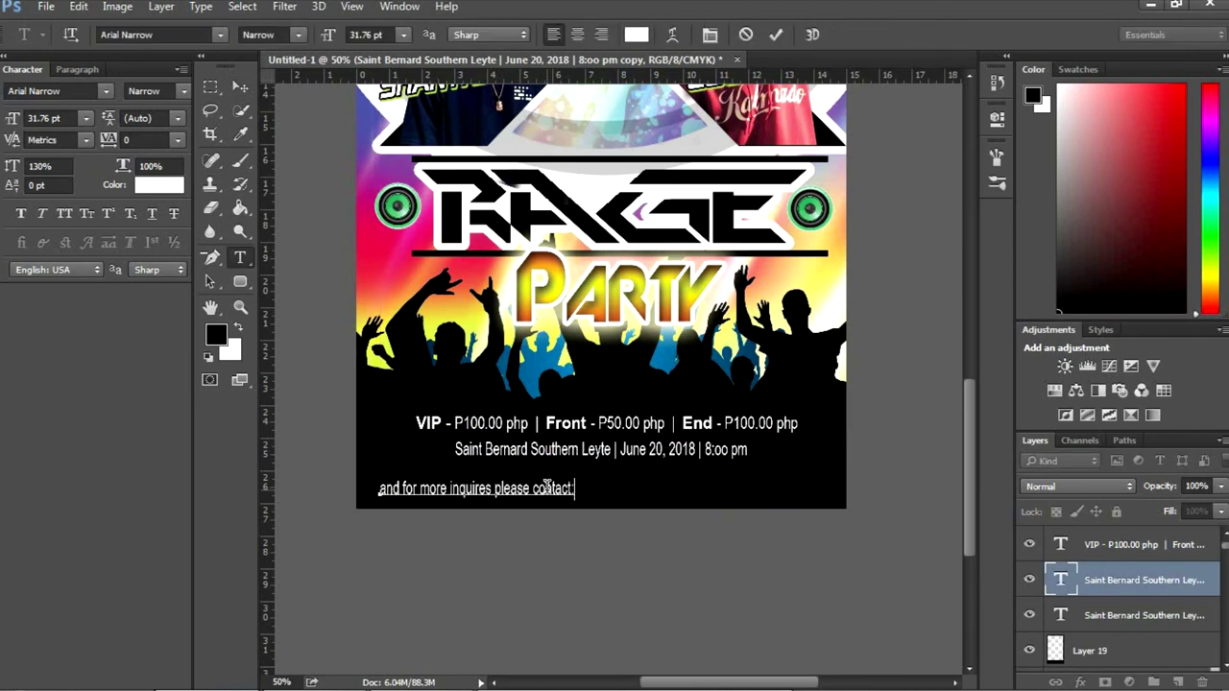
text(:)
key(ctrl+Return)
key(v)
drag(547, 488, 537, 491)
Capitalise the contact line and review the finished bottom details of the poster
key(t)
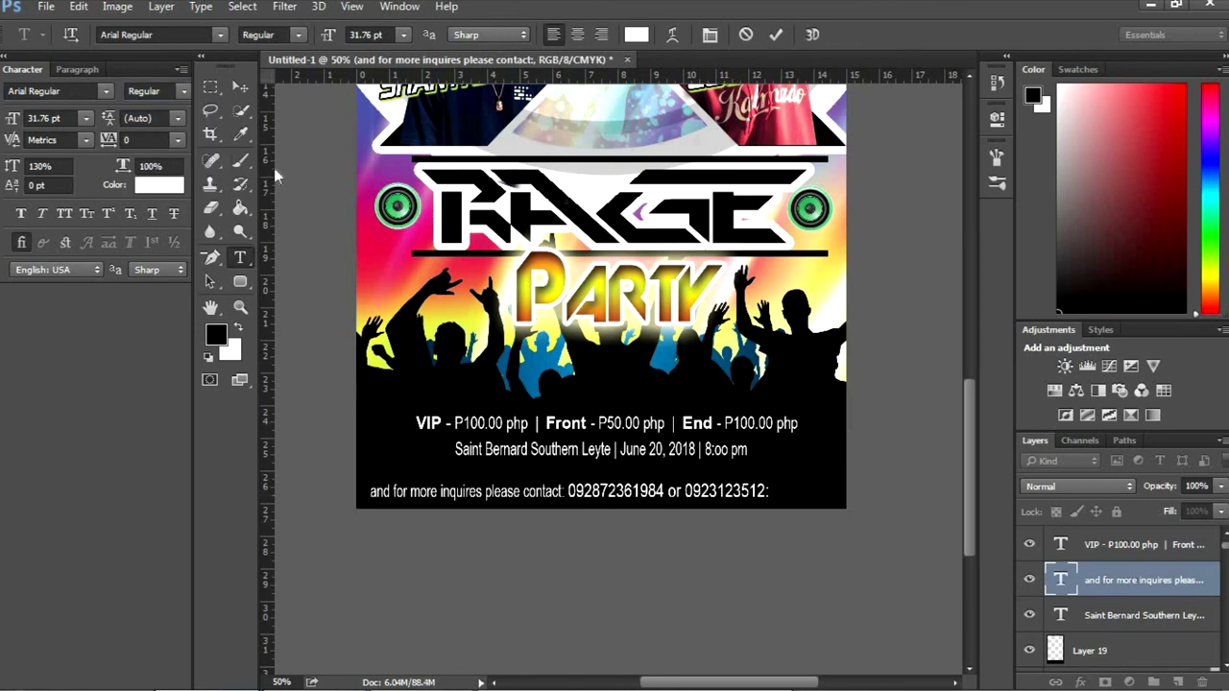
text(A)
key(ctrl+Return)
key(v)
key(ctrl+minus)
key(ctrl+minus)
key(ctrl+minus)
key(ctrl+plus)
key(ctrl+plus)
key(ctrl+plus)
key(ctrl+minus)
key(ctrl+minus)
click(620, 570)
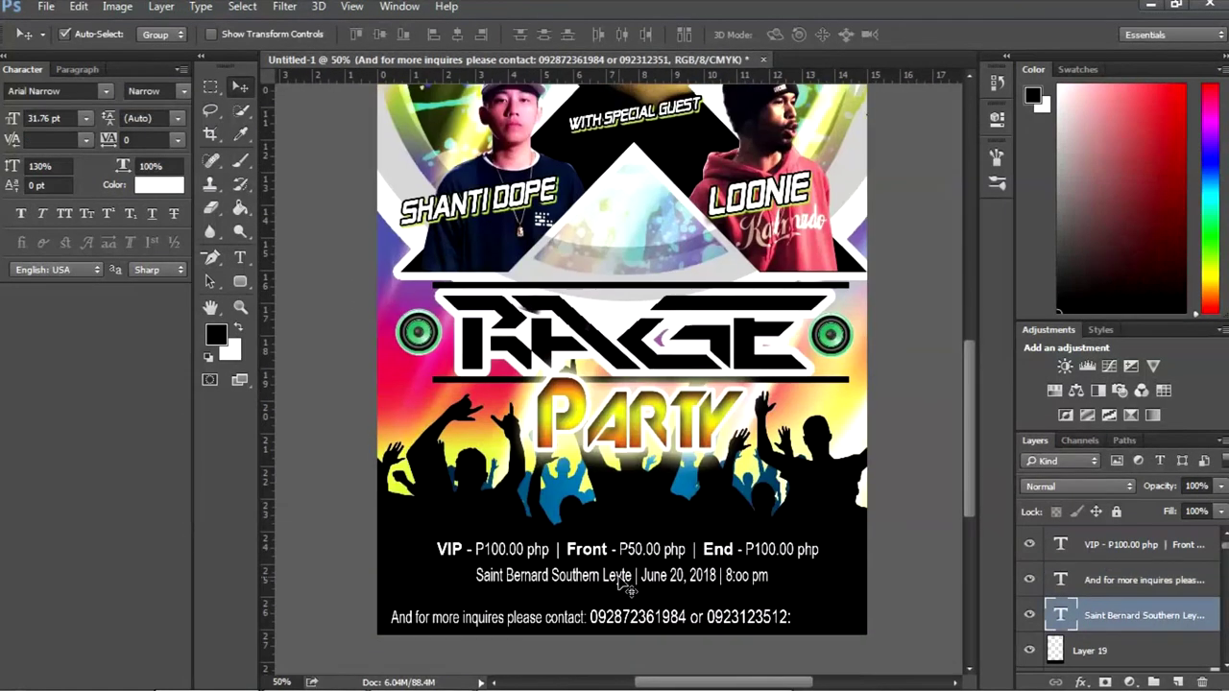
key(ctrl+plus)
key(ctrl+plus)
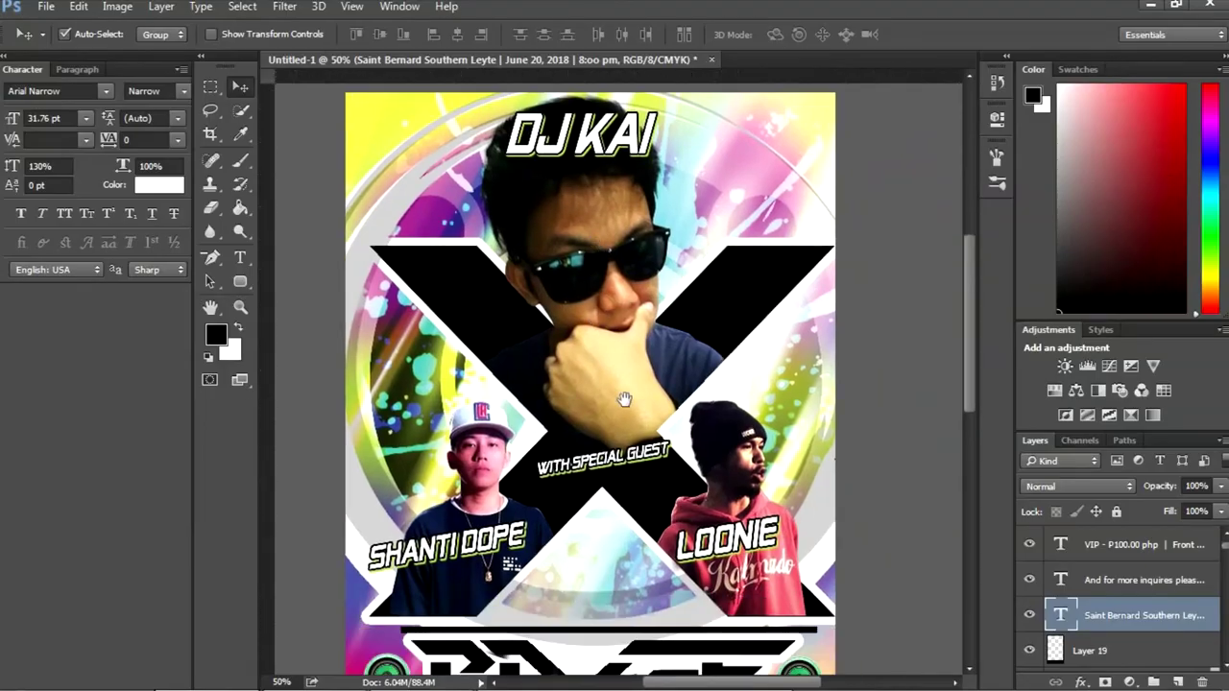